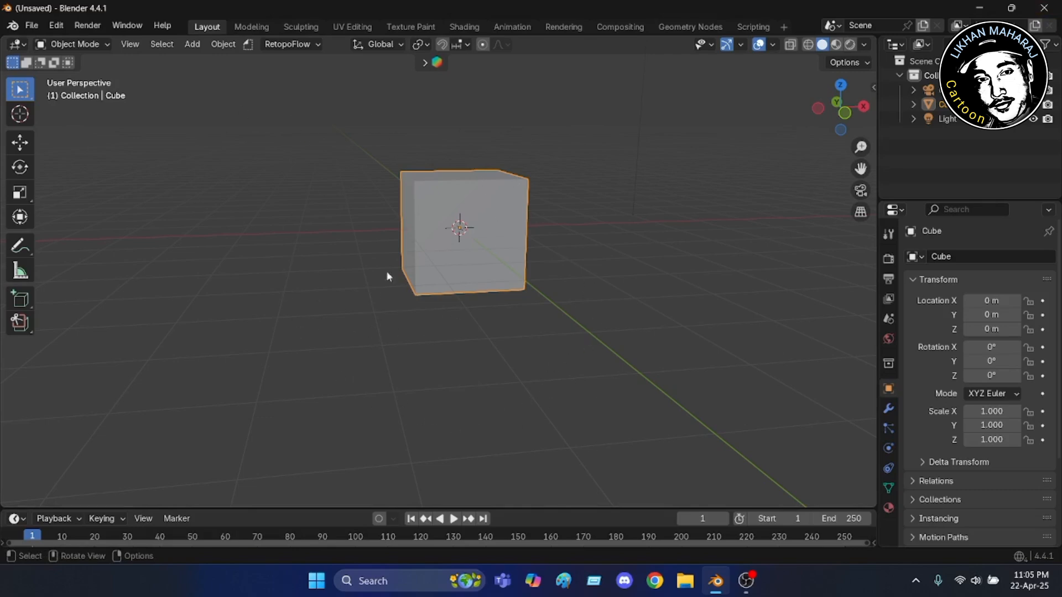
# Delete the default cube from the scene
pyautogui.scroll(2, 452, 184)
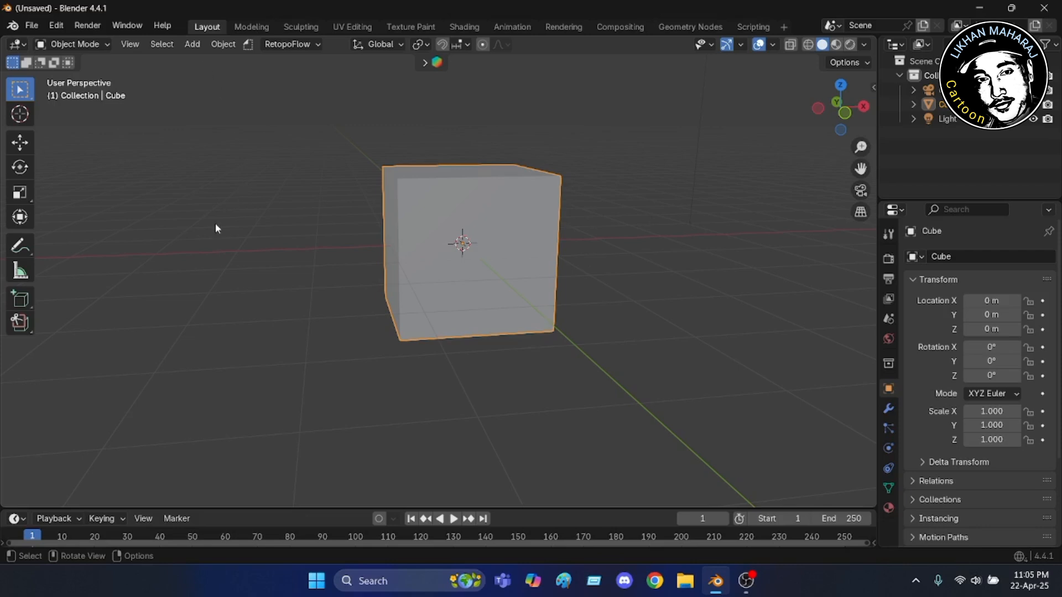
pyautogui.press('x')
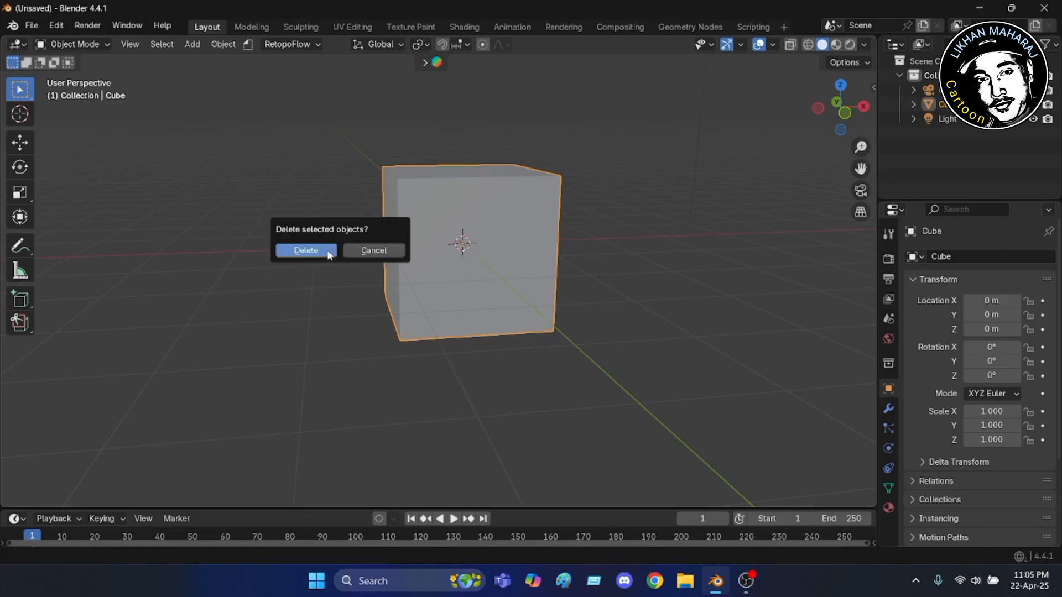
pyautogui.click(309, 247)
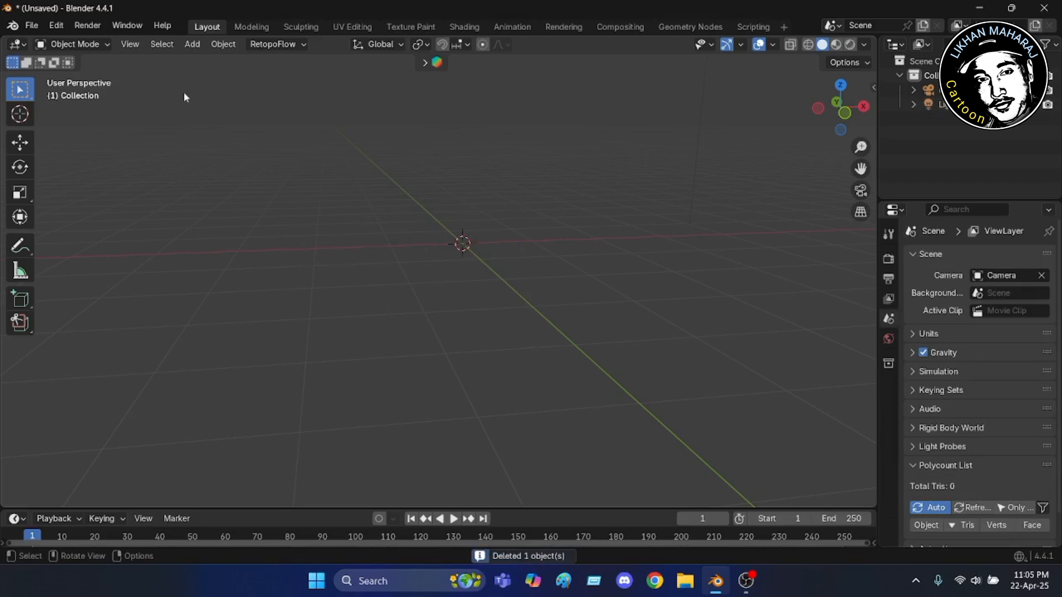
# Add a Monkey mesh to the empty scene
pyautogui.click(197, 43)
pyautogui.moveTo(210, 67)
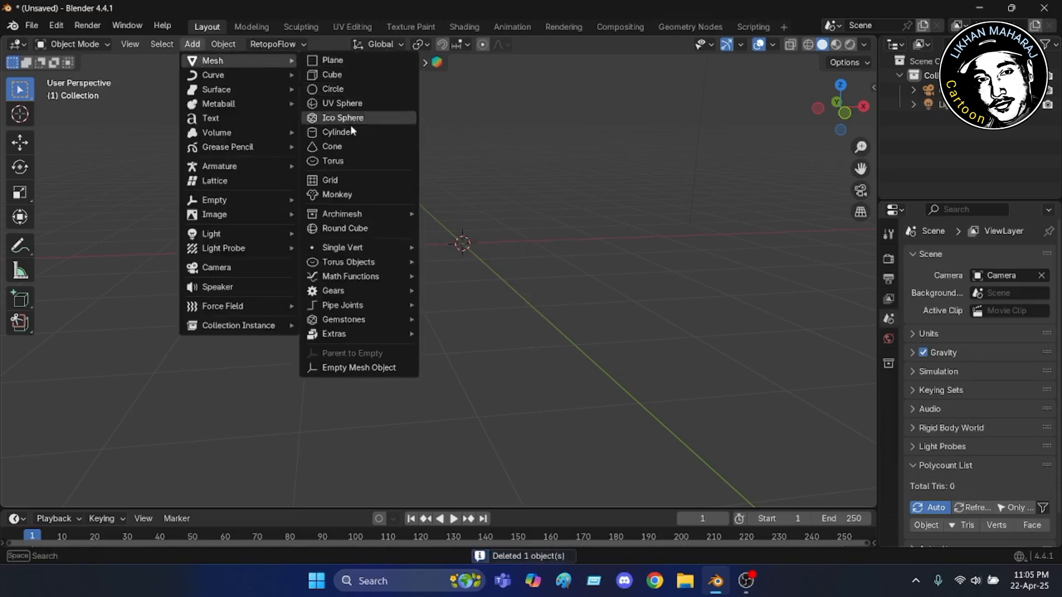
pyautogui.click(342, 196)
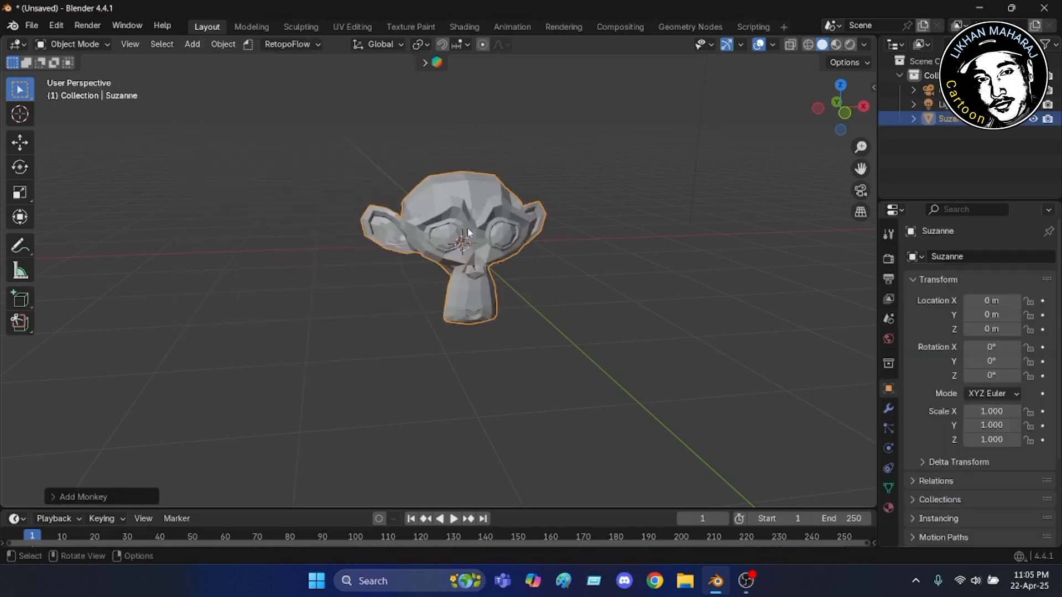
# Examine the monkey head's faceted surface from the front and the side
pyautogui.moveTo(549, 254); pyautogui.dragTo(520, 218, button='middle')
pyautogui.scroll(2, 520, 218)
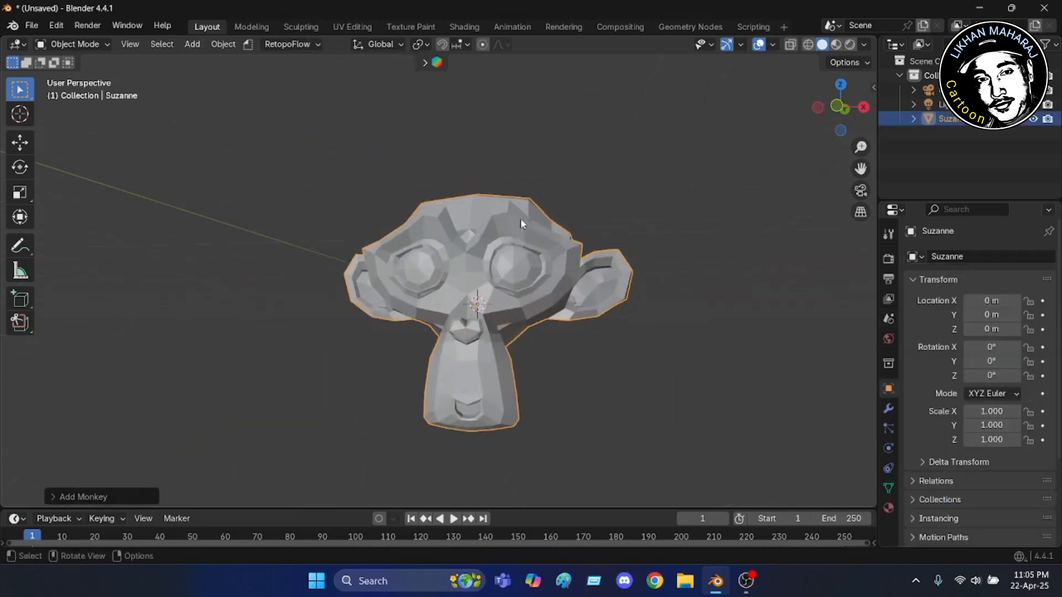
pyautogui.moveTo(527, 305); pyautogui.dragTo(542, 323, button='middle')
pyautogui.scroll(1, 526, 284)
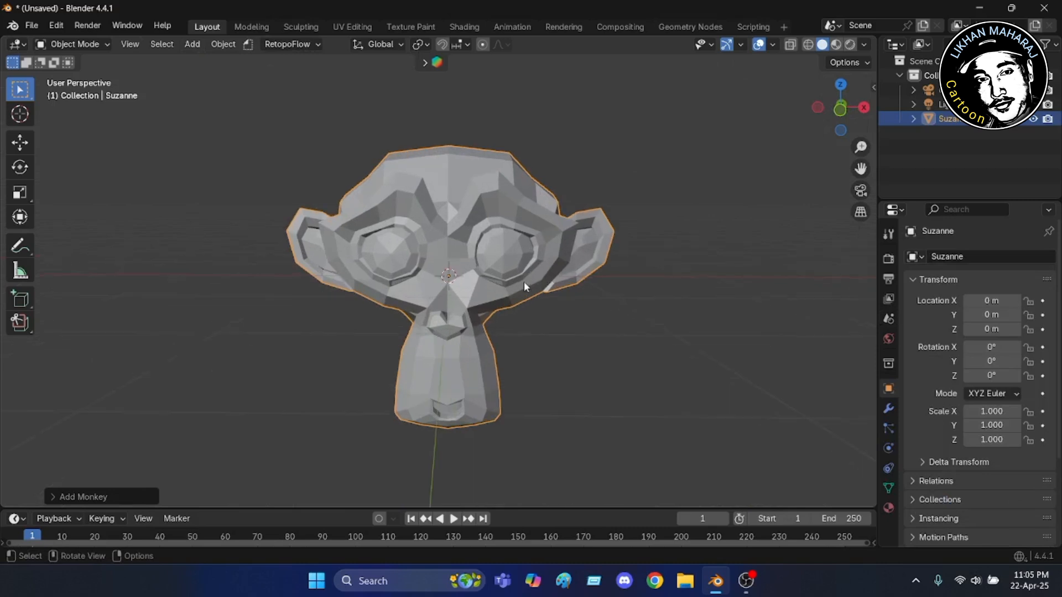
pyautogui.scroll(1, 381, 270)
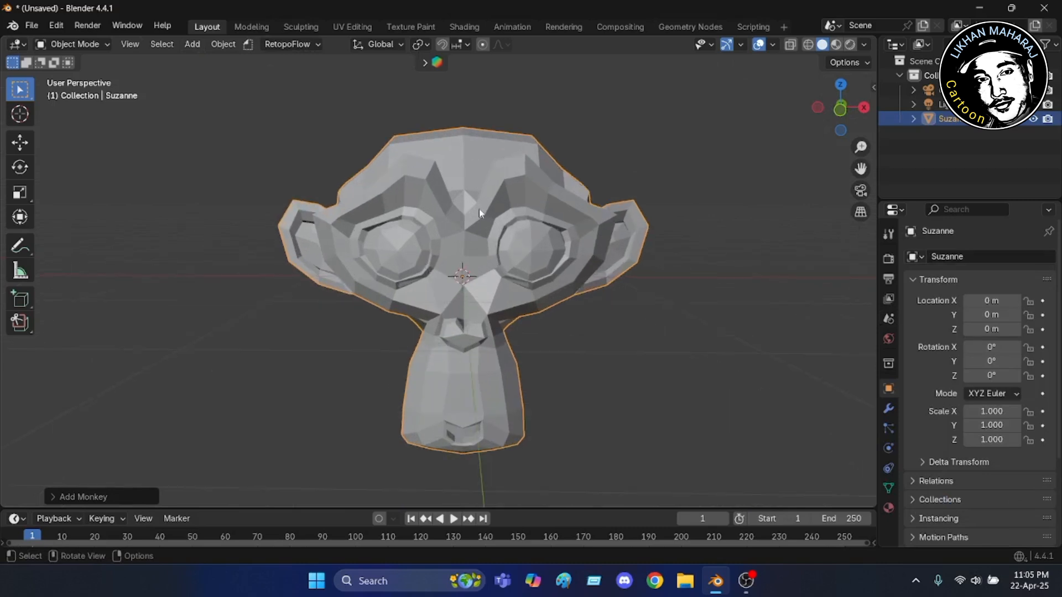
pyautogui.moveTo(593, 277); pyautogui.dragTo(545, 288, button='middle')
pyautogui.scroll(-1, 572, 209)
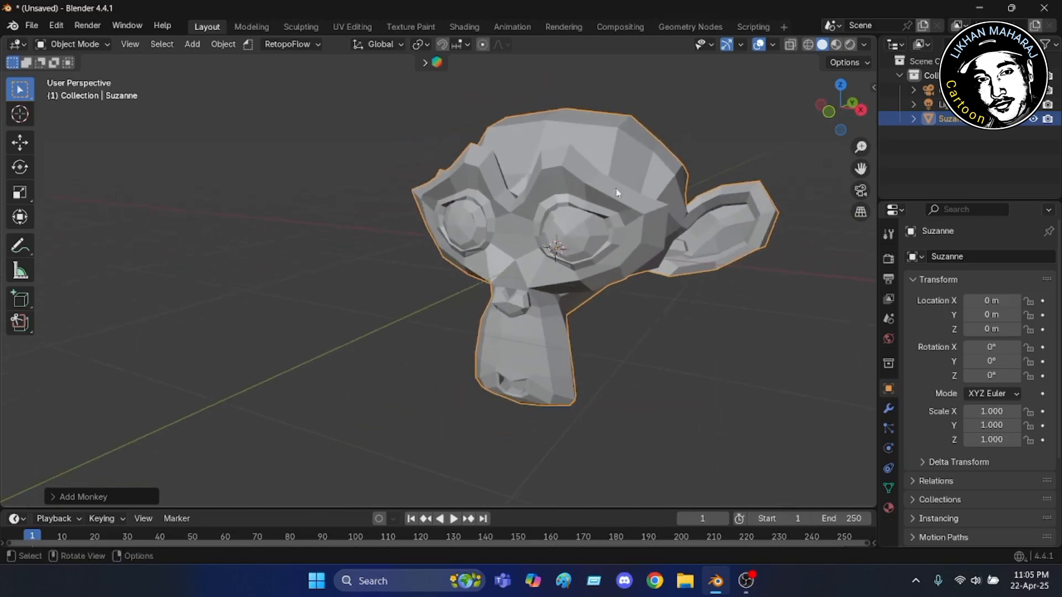
pyautogui.scroll(-2, 683, 178)
pyautogui.scroll(4, 684, 178)
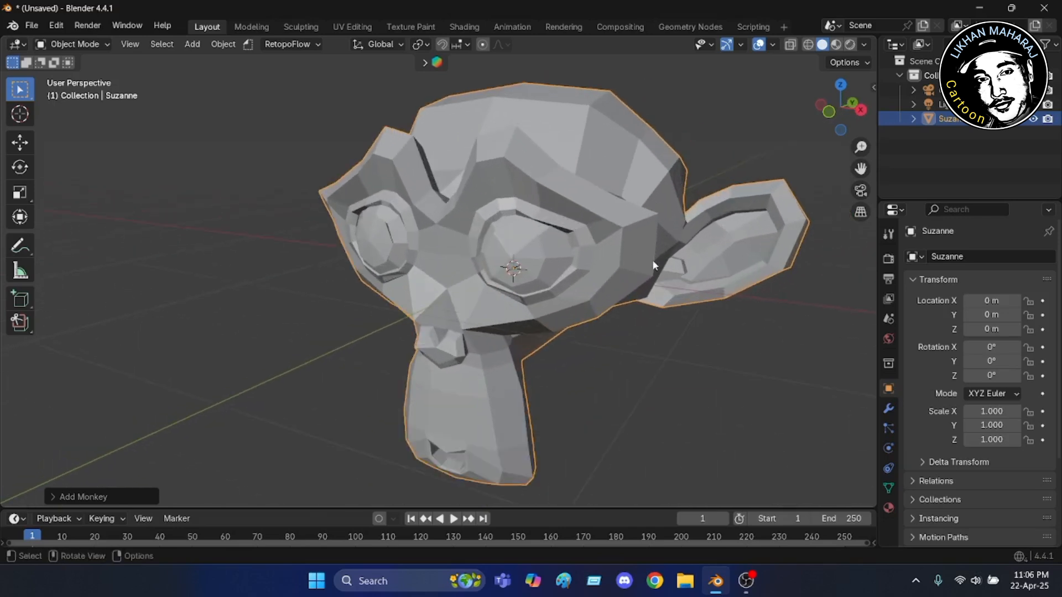
pyautogui.moveTo(652, 260); pyautogui.dragTo(672, 189, button='middle')
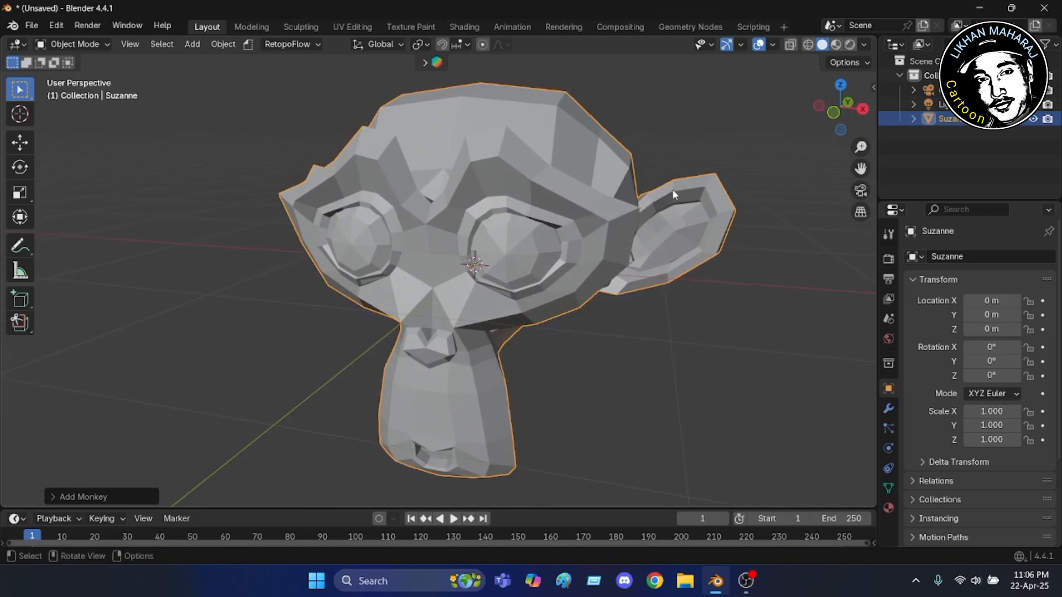
# Try Shade Smooth on the unsubdivided monkey head, inspect the shading and undo it
pyautogui.rightClick(679, 147)
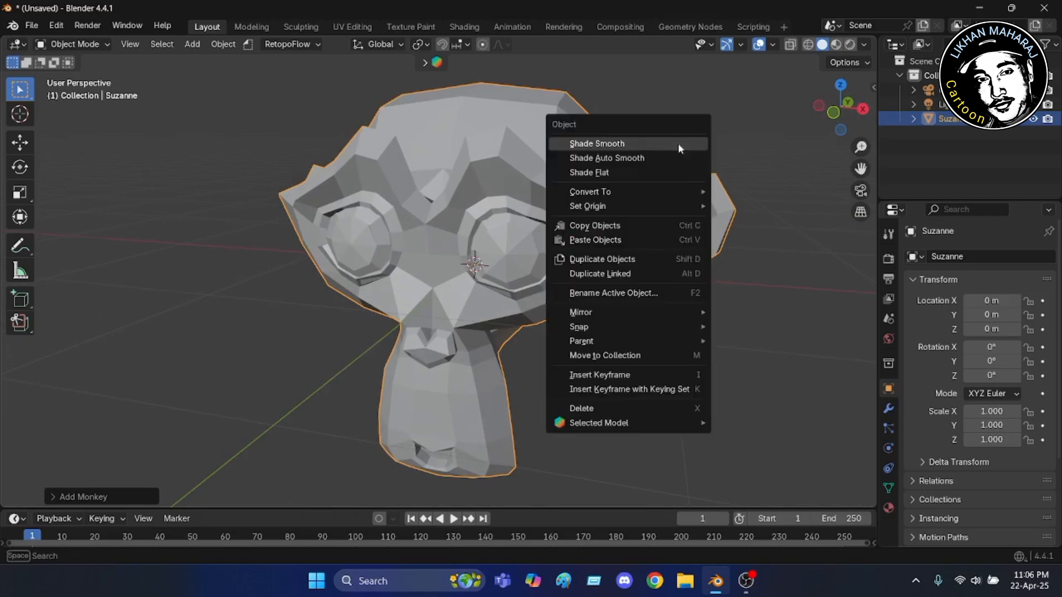
pyautogui.click(599, 144)
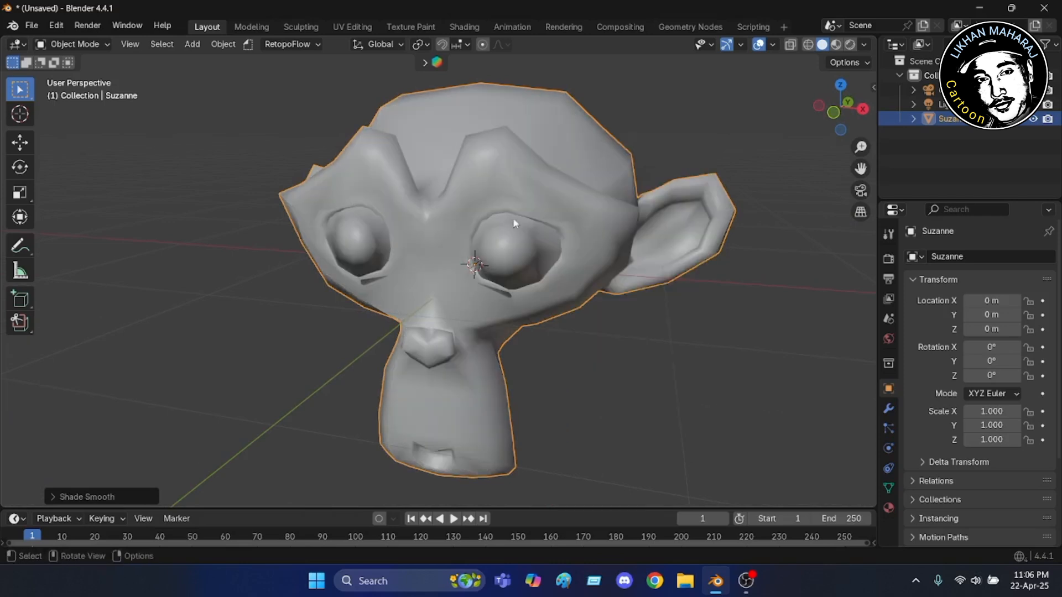
pyautogui.moveTo(585, 323); pyautogui.dragTo(584, 253, button='middle')
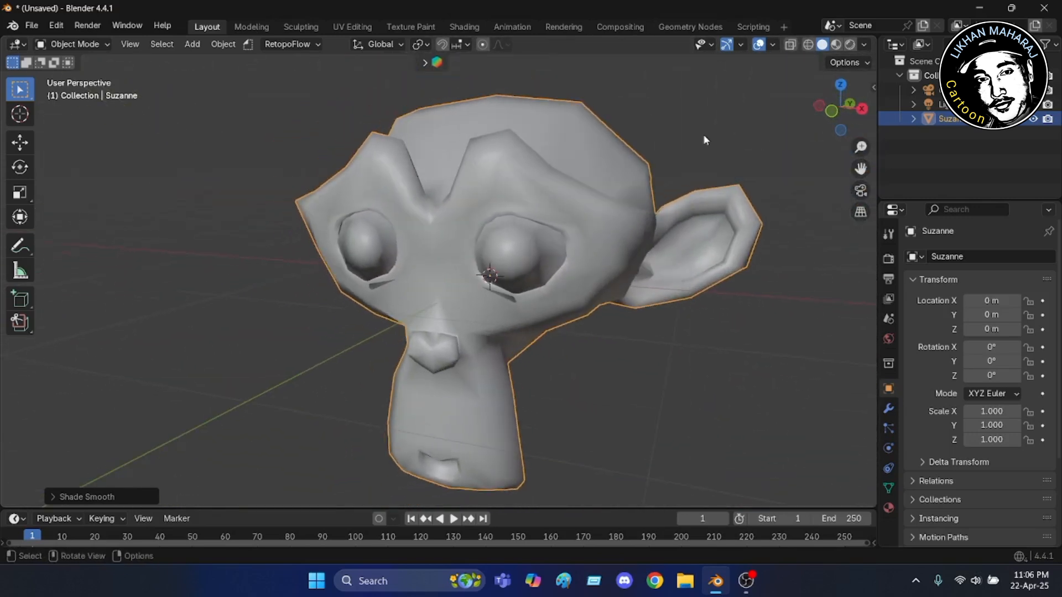
pyautogui.hotkey('ctrl', 'z')
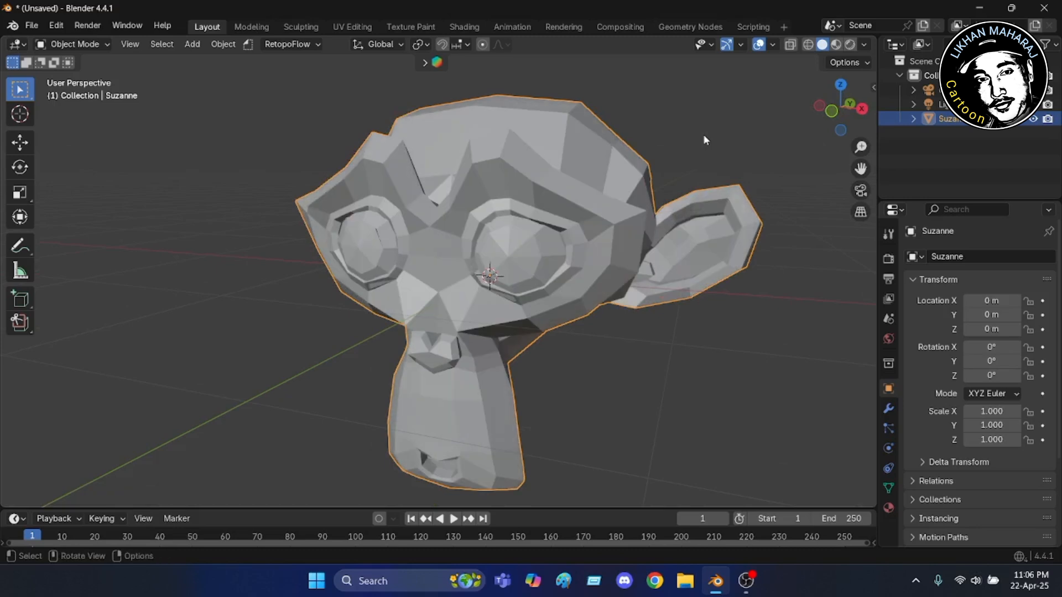
# Add a Subdivision Surface modifier to the monkey head and set its viewport levels to 2
pyautogui.moveTo(542, 332); pyautogui.dragTo(679, 372, button='middle')
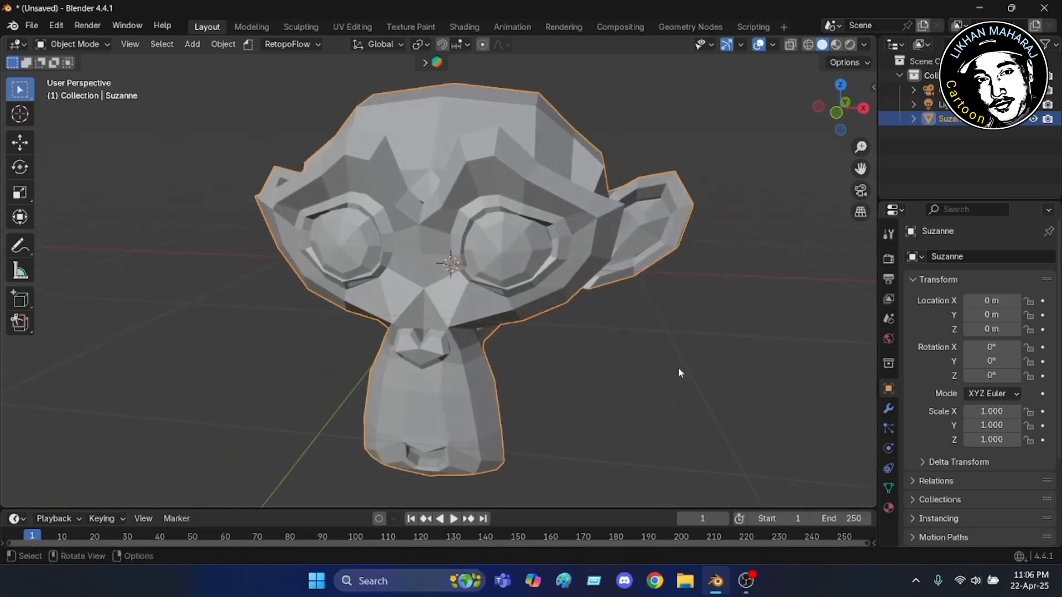
pyautogui.click(889, 417)
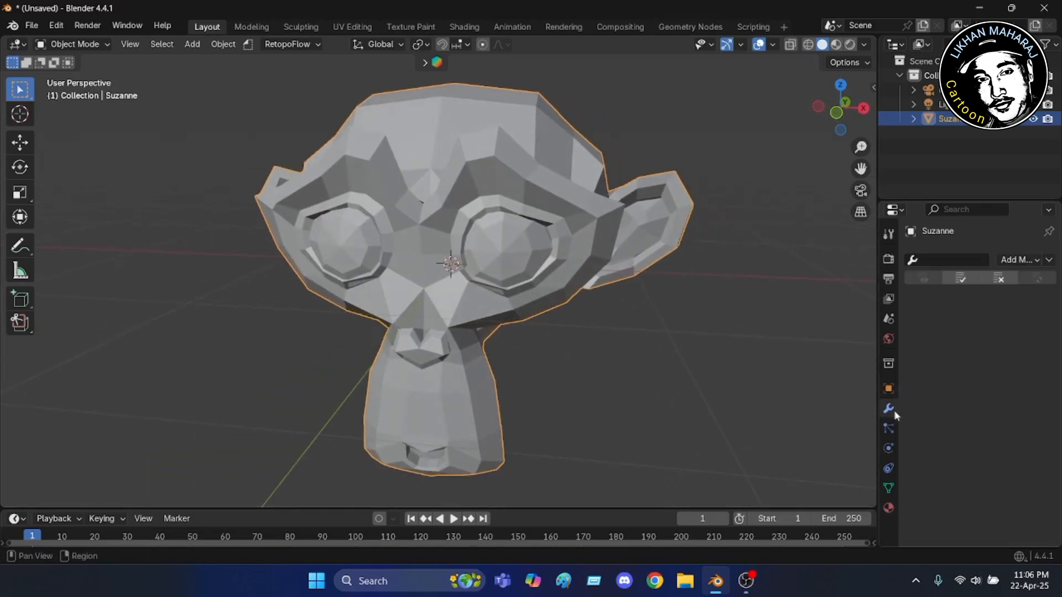
pyautogui.click(1032, 261)
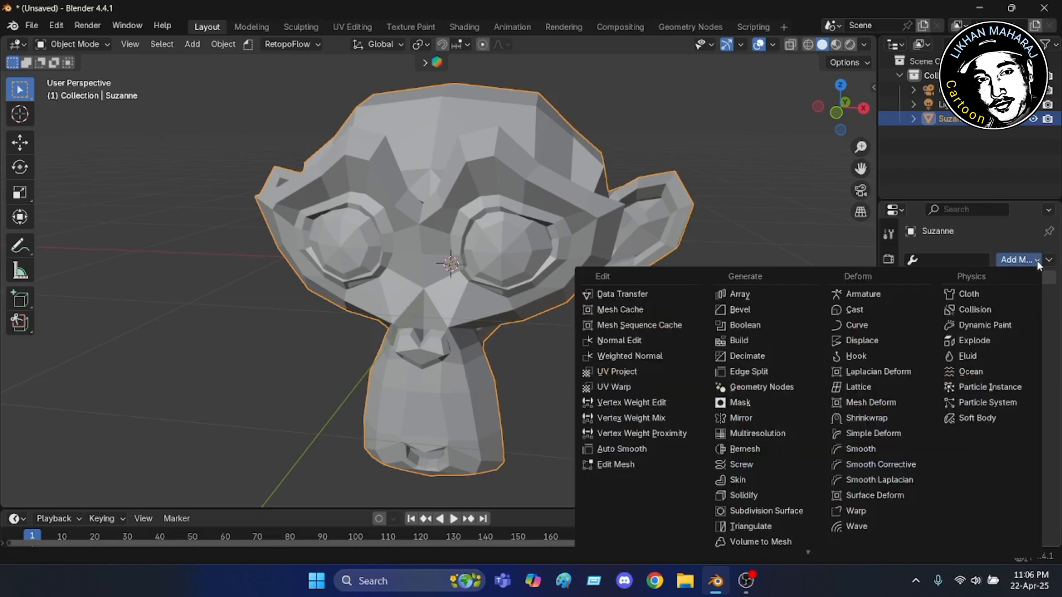
pyautogui.click(761, 512)
pyautogui.moveTo(659, 357); pyautogui.dragTo(659, 384, button='middle')
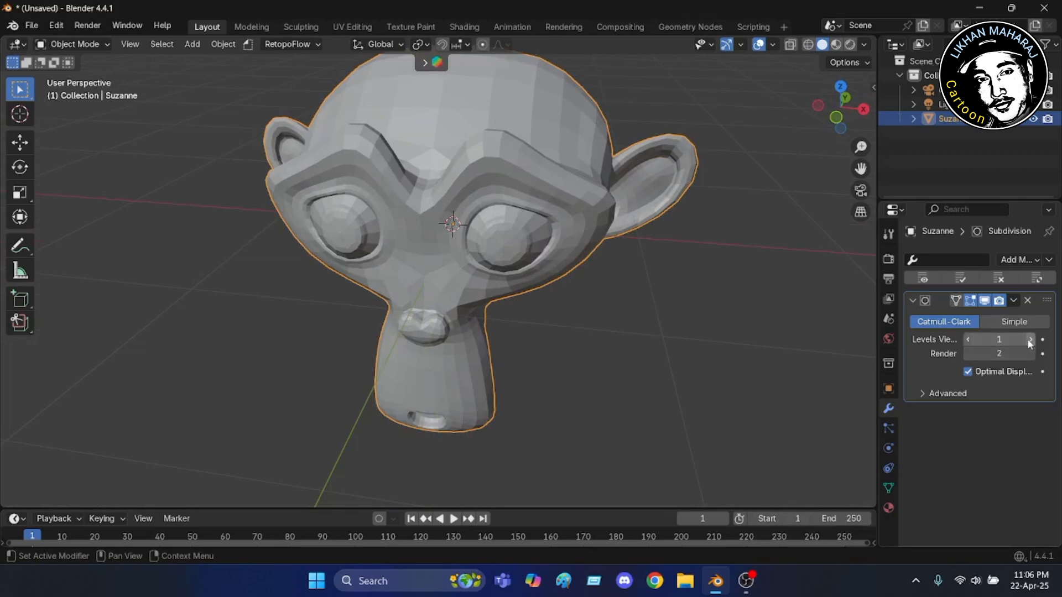
pyautogui.click(1029, 339)
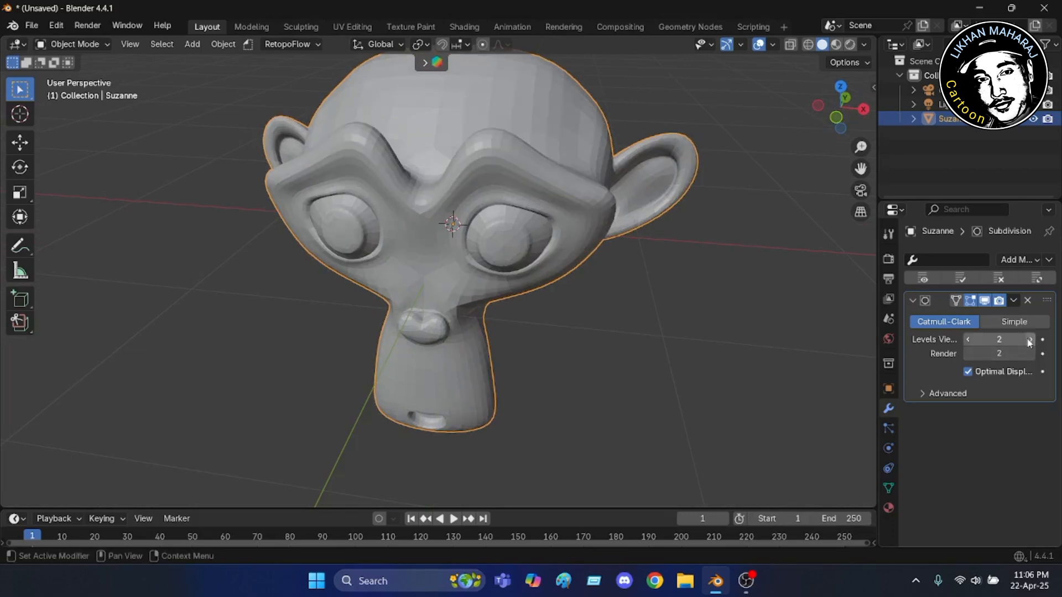
# Apply Shade Smooth to the subdivided monkey head and check its surface from several sides
pyautogui.moveTo(755, 372); pyautogui.dragTo(375, 432, button='middle')
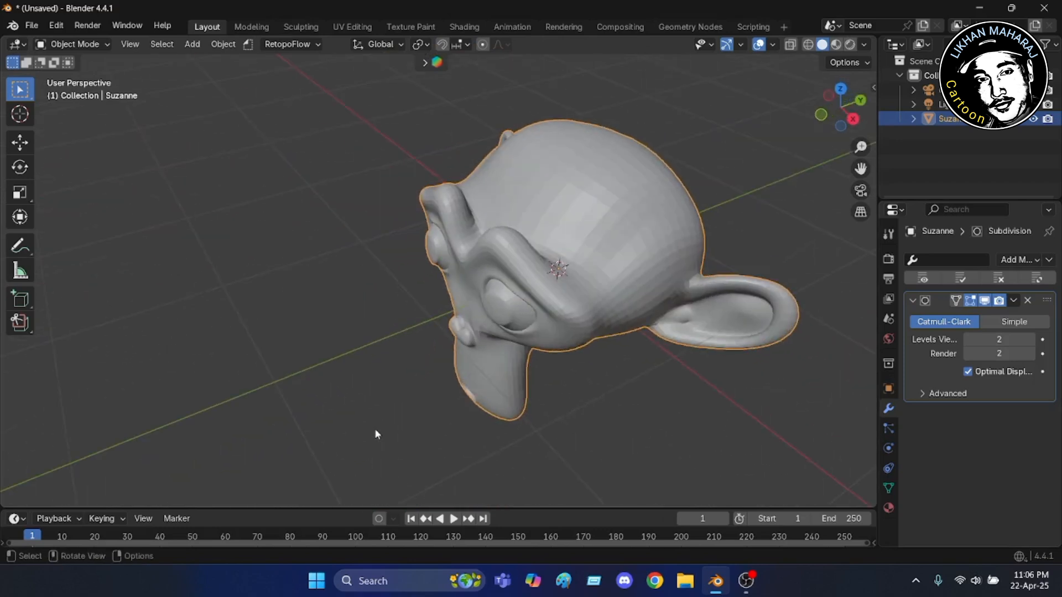
pyautogui.rightClick(736, 124)
pyautogui.click(714, 128)
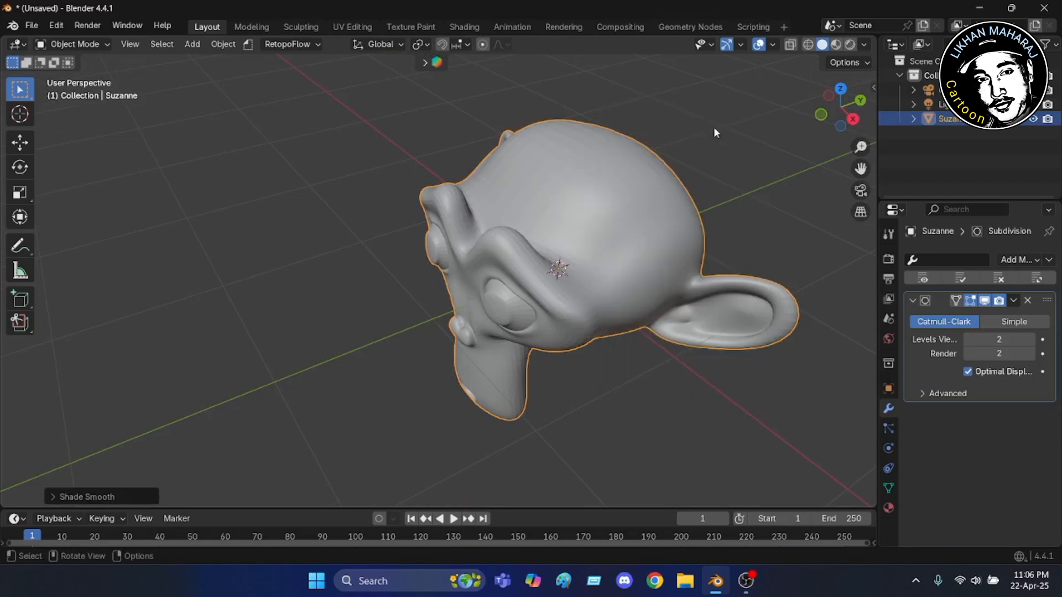
pyautogui.moveTo(481, 328); pyautogui.dragTo(436, 261, button='middle')
pyautogui.scroll(-3, 351, 350)
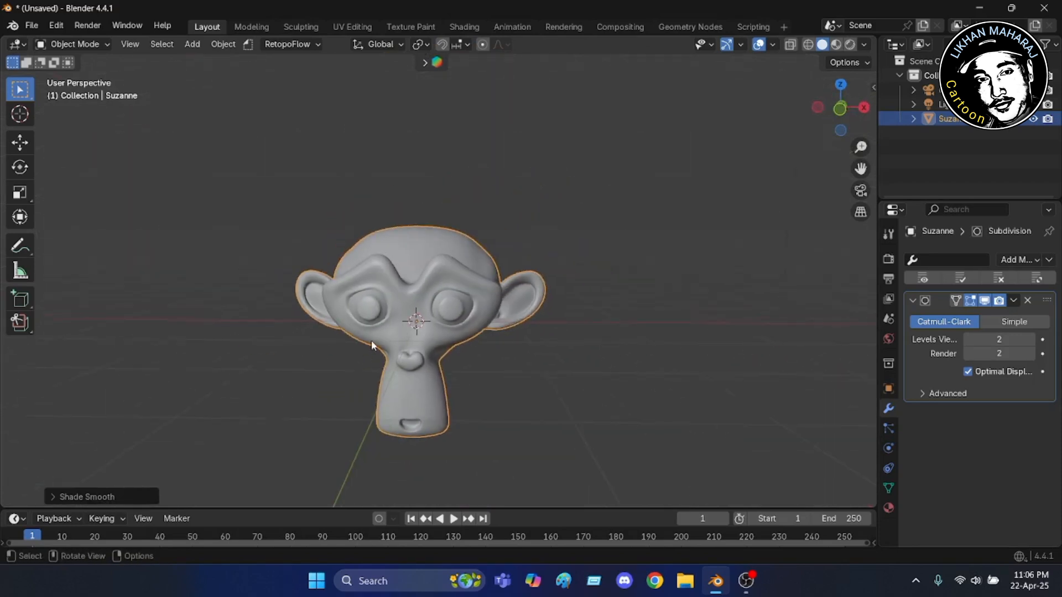
pyautogui.scroll(5, 371, 340)
pyautogui.moveTo(438, 303); pyautogui.dragTo(450, 260, button='middle')
pyautogui.scroll(-3, 365, 315)
pyautogui.scroll(-1, 450, 260)
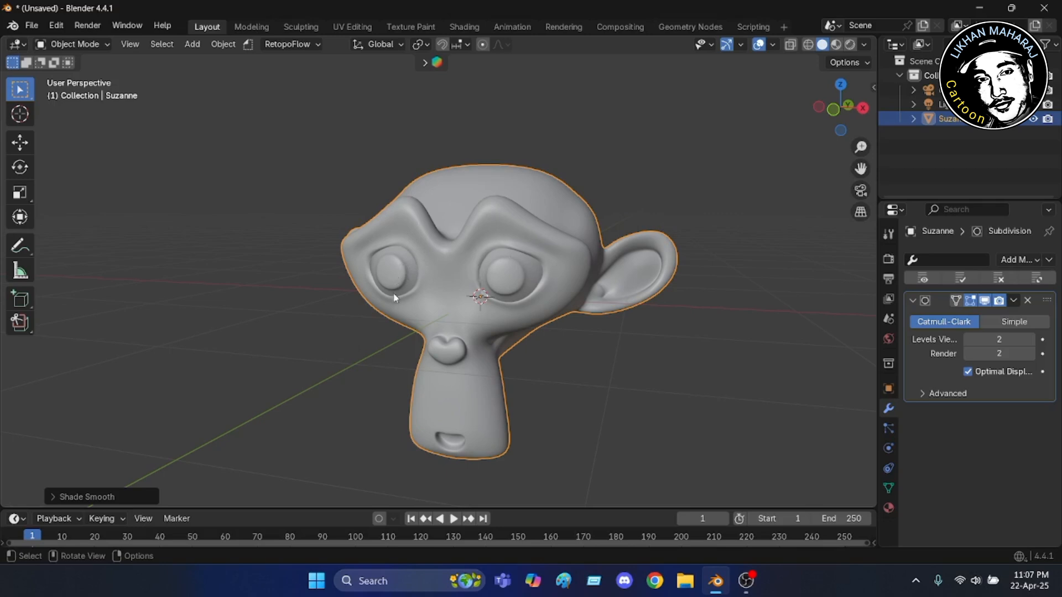
# Open the UV Editing workspace and examine the monkey head's UV layout alongside its mesh
pyautogui.click(350, 27)
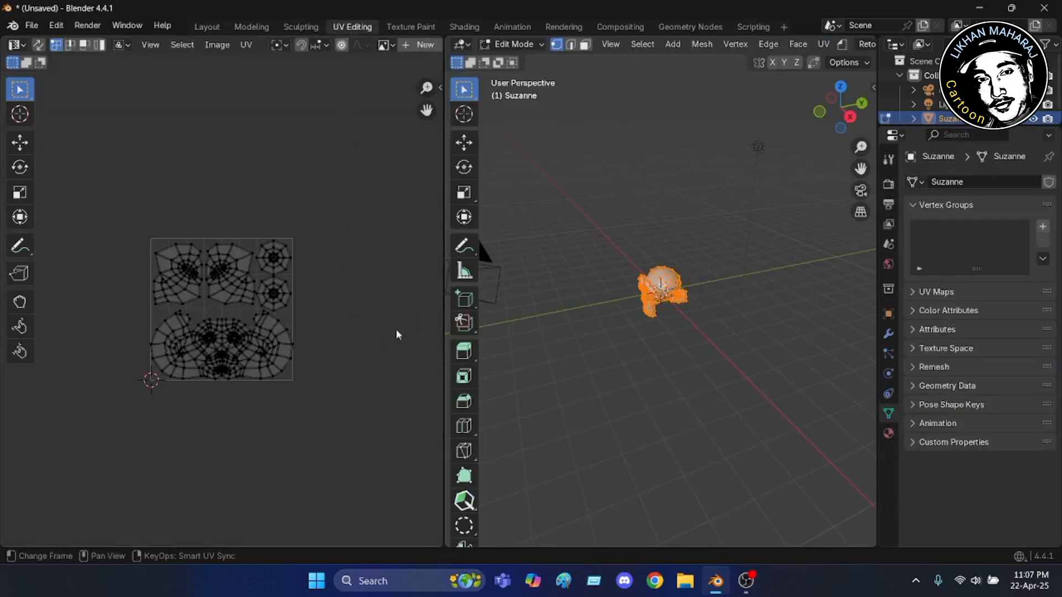
pyautogui.scroll(3, 169, 396)
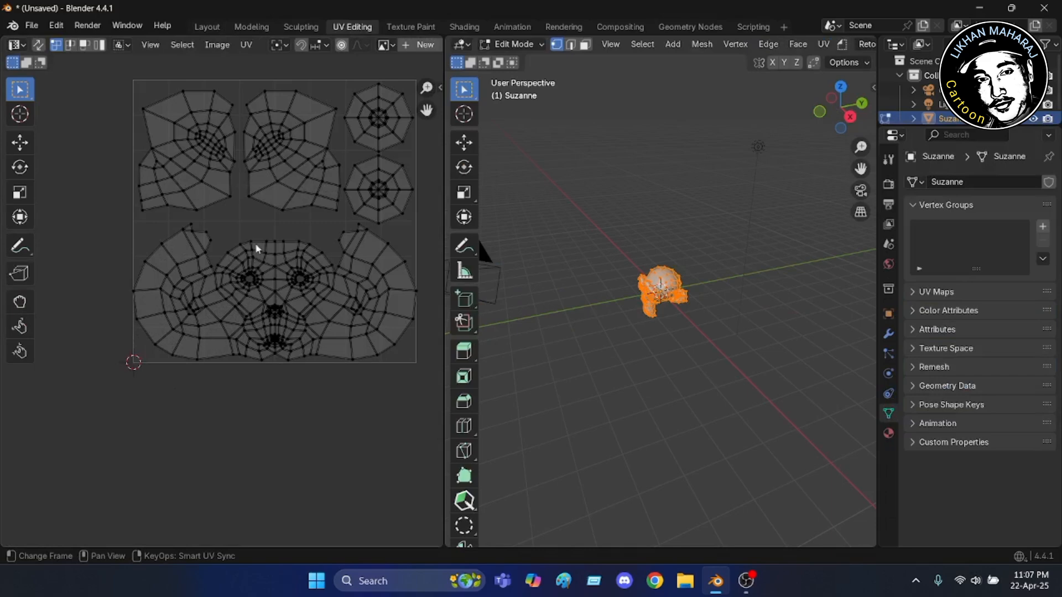
pyautogui.scroll(-3, 256, 248)
pyautogui.scroll(3, 282, 147)
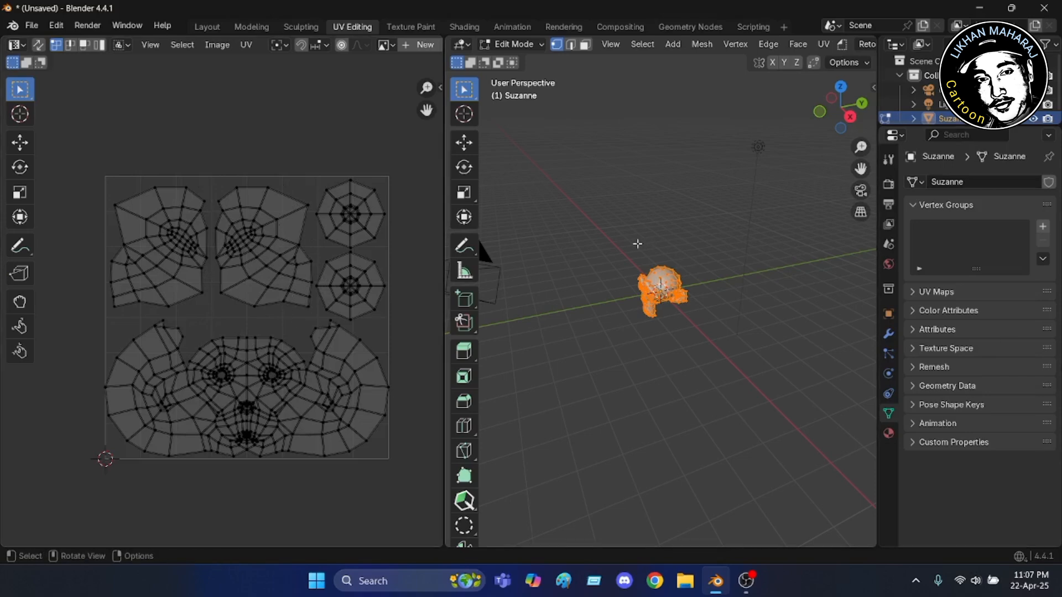
pyautogui.scroll(5, 675, 324)
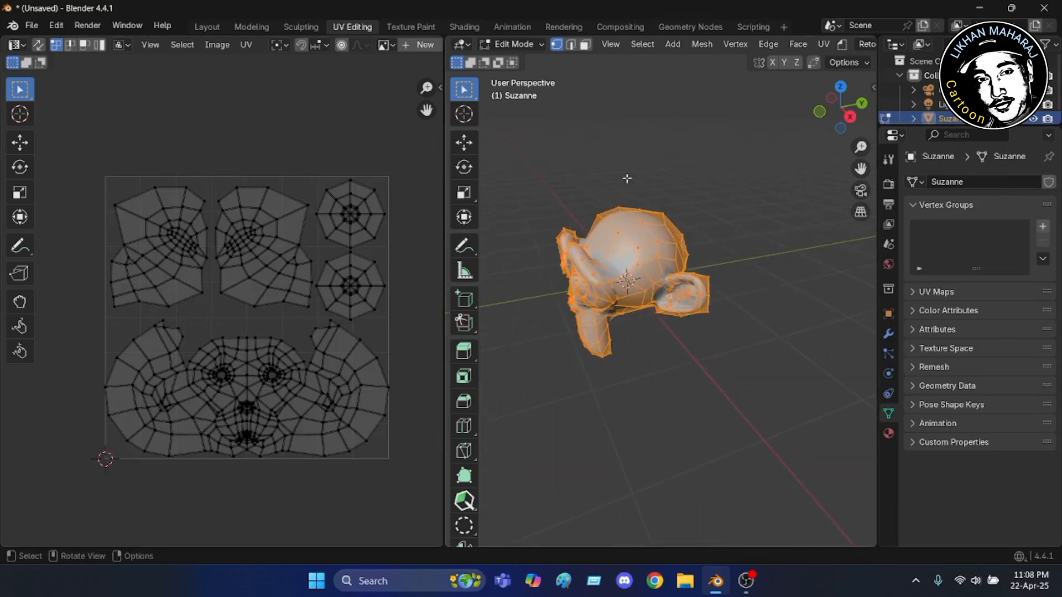
pyautogui.moveTo(623, 182); pyautogui.dragTo(841, 161, button='middle')
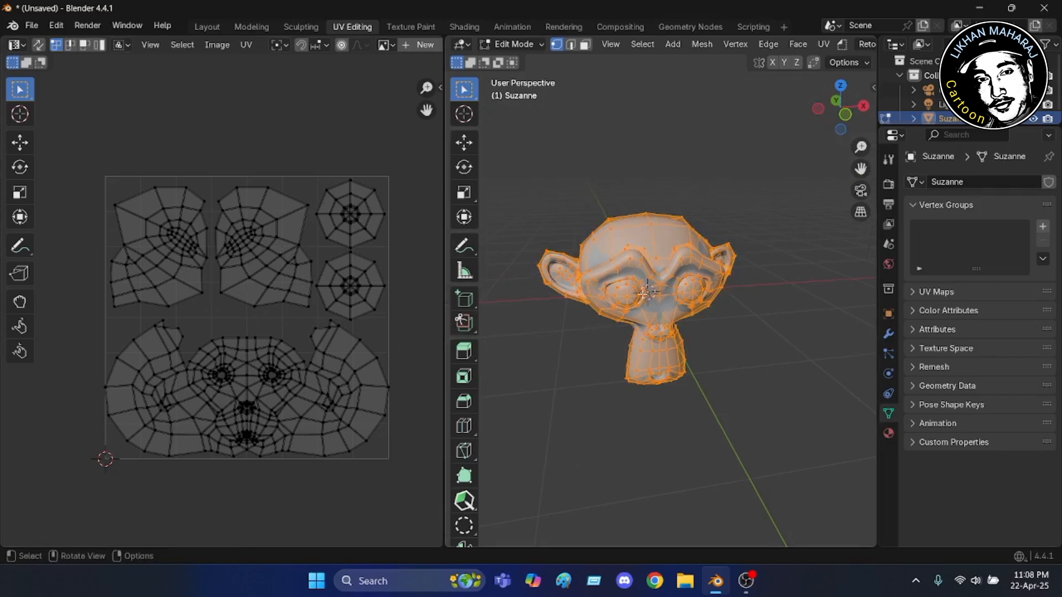
pyautogui.scroll(4, 642, 291)
pyautogui.scroll(-2, 642, 291)
pyautogui.scroll(2, 625, 188)
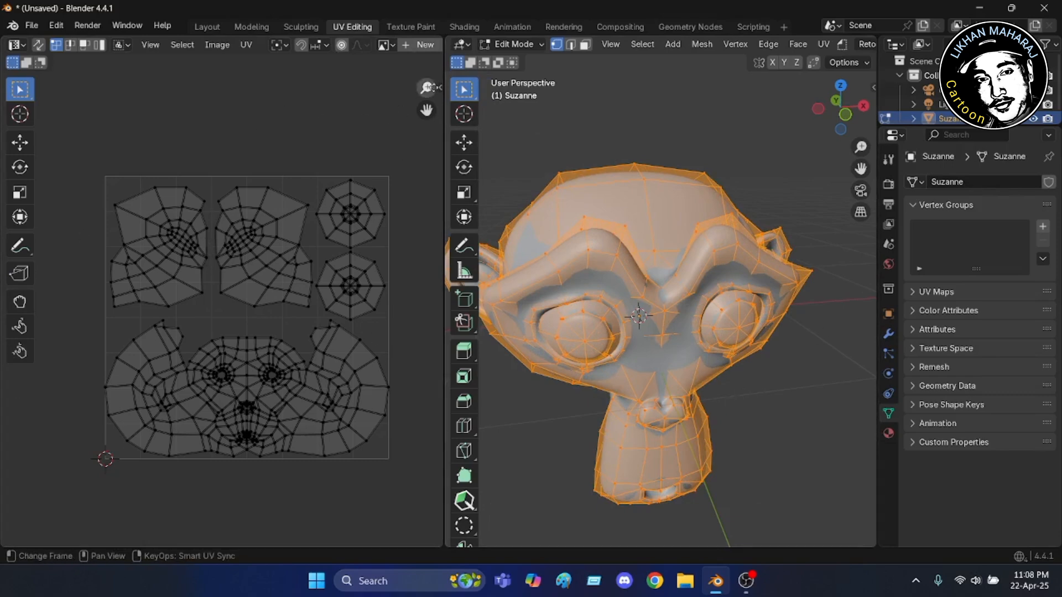
# Switch to the Shading workspace and view the monkey head from the front in the material preview
pyautogui.click(466, 27)
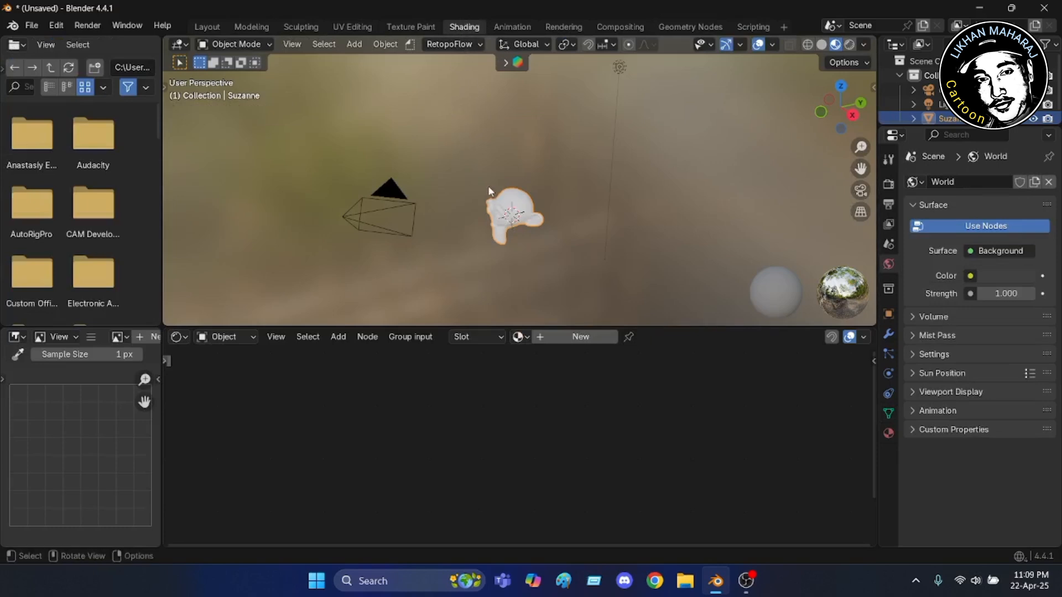
pyautogui.moveTo(483, 176); pyautogui.dragTo(557, 256, button='middle')
pyautogui.scroll(-5, 552, 253)
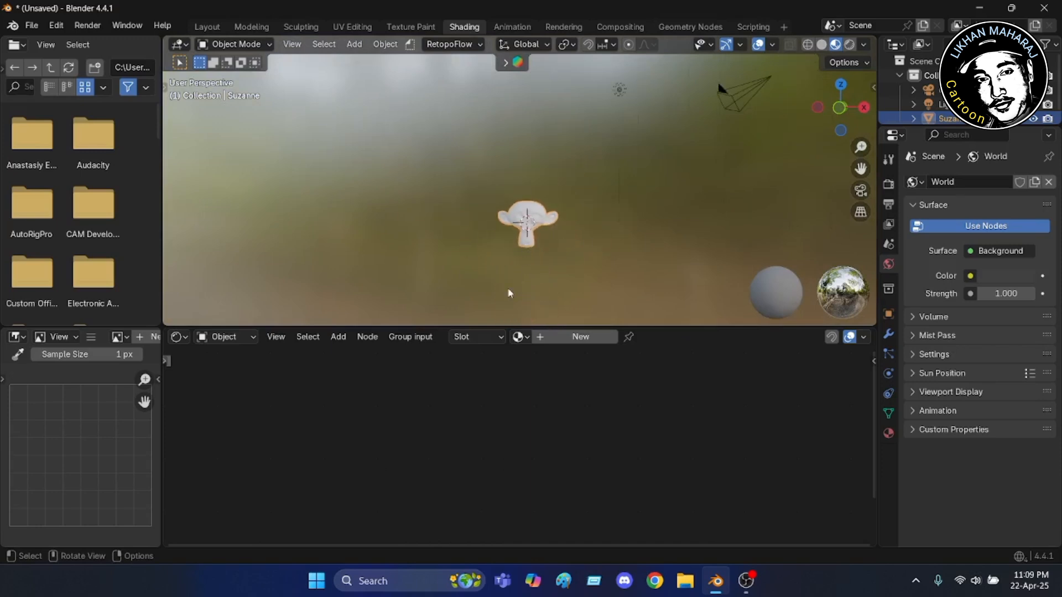
pyautogui.scroll(2, 528, 237)
pyautogui.scroll(1, 528, 239)
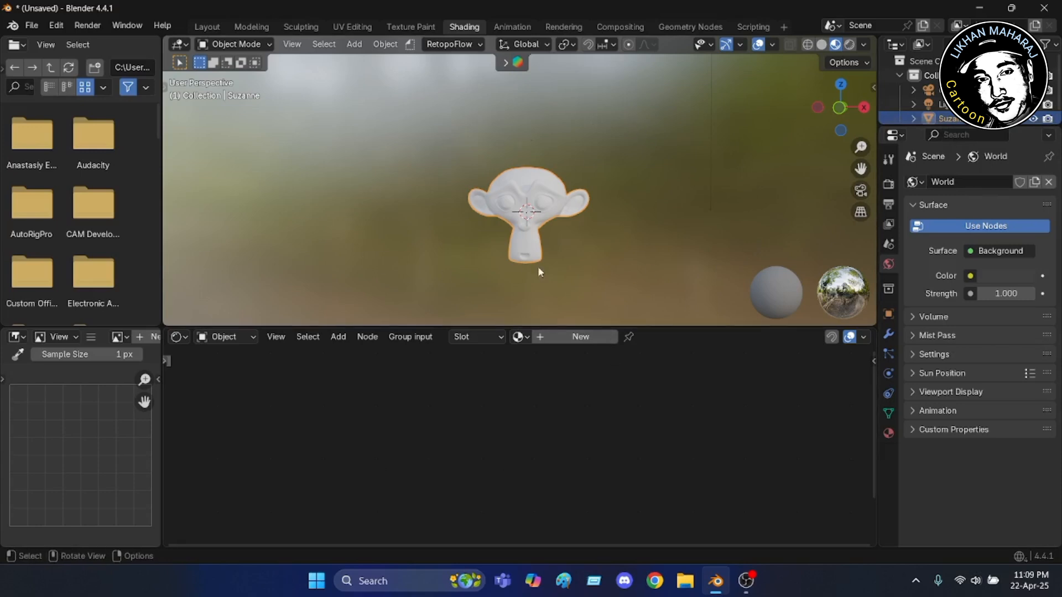
pyautogui.scroll(2, 649, 164)
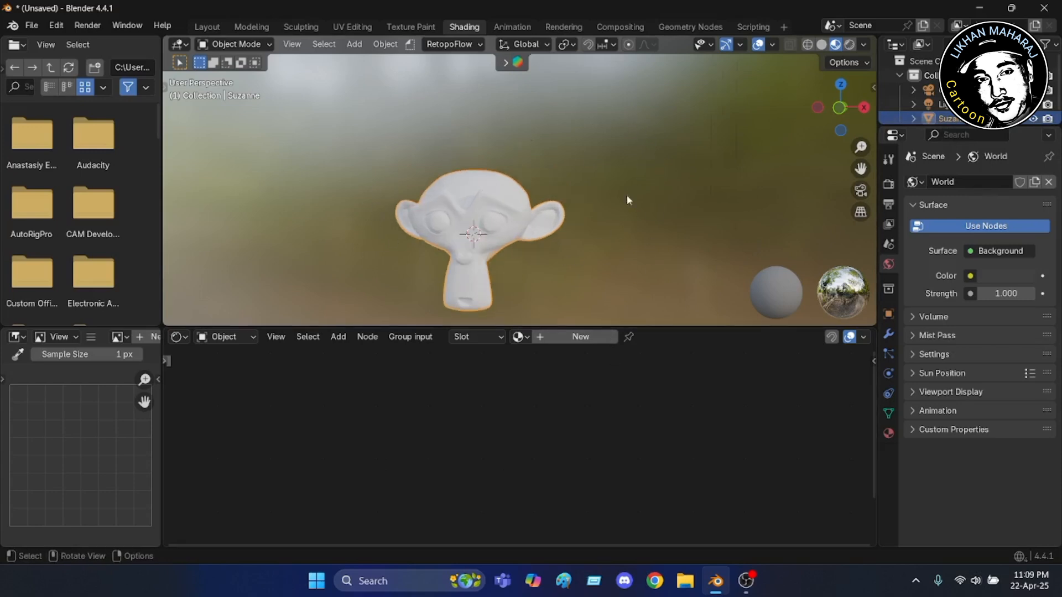
pyautogui.scroll(-1, 360, 279)
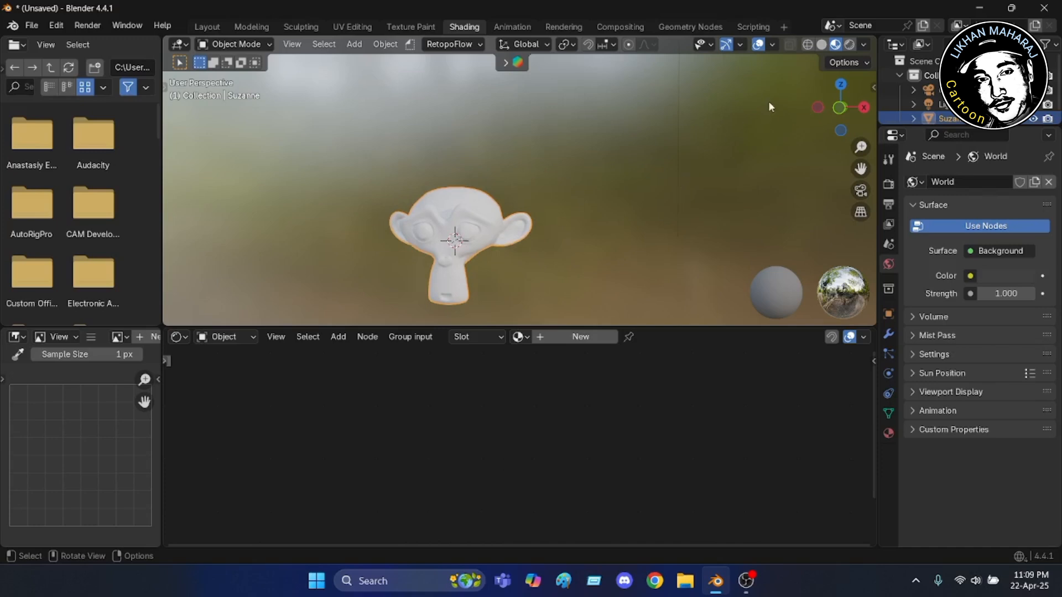
# Lower the material preview's world opacity to its minimum to hide the HDRI background, keeping the monkey head in close view
pyautogui.click(863, 45)
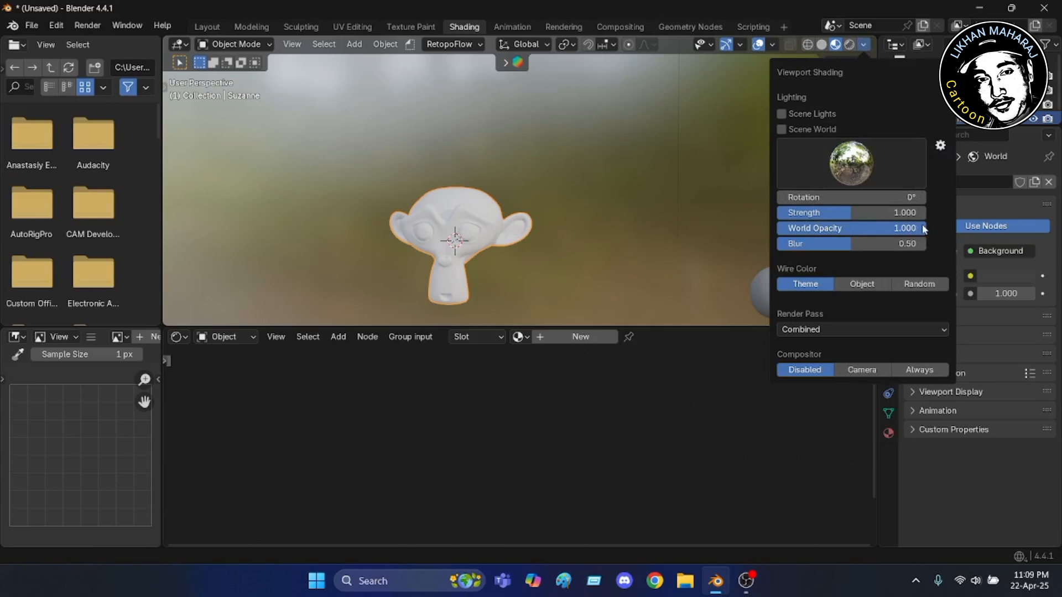
pyautogui.moveTo(920, 228); pyautogui.dragTo(777, 228)
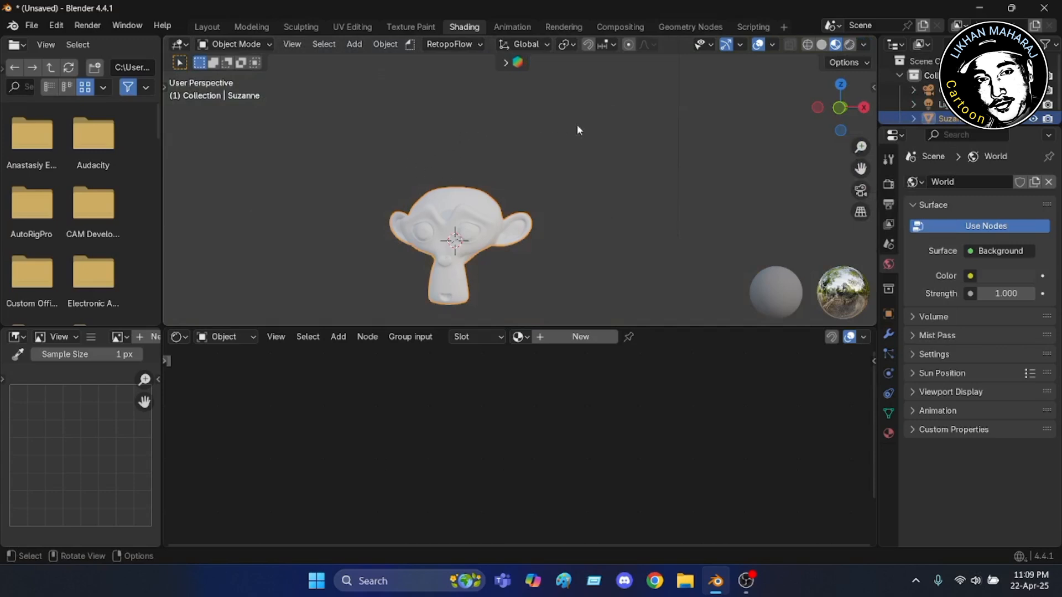
pyautogui.scroll(5, 330, 266)
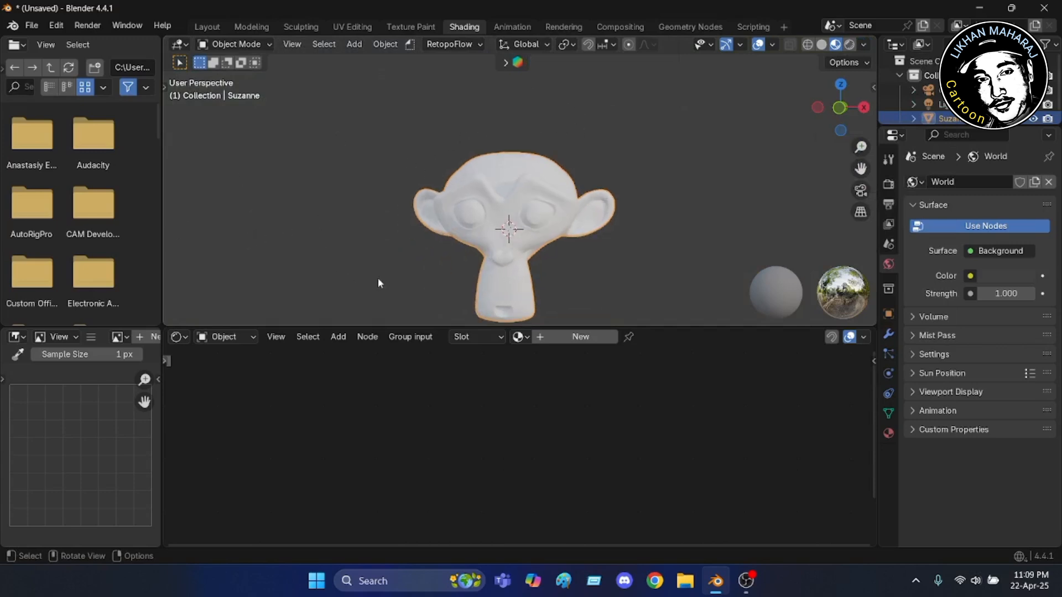
pyautogui.scroll(-4, 493, 270)
pyautogui.scroll(1, 563, 261)
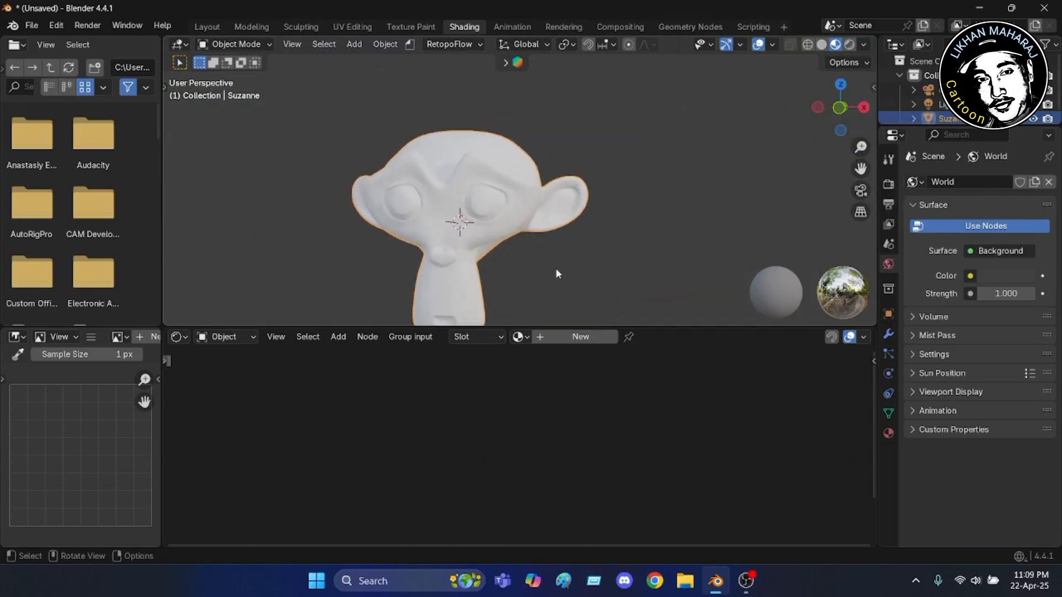
pyautogui.scroll(-1, 555, 268)
pyautogui.scroll(3, 549, 274)
pyautogui.moveTo(562, 261); pyautogui.dragTo(576, 278, button='middle')
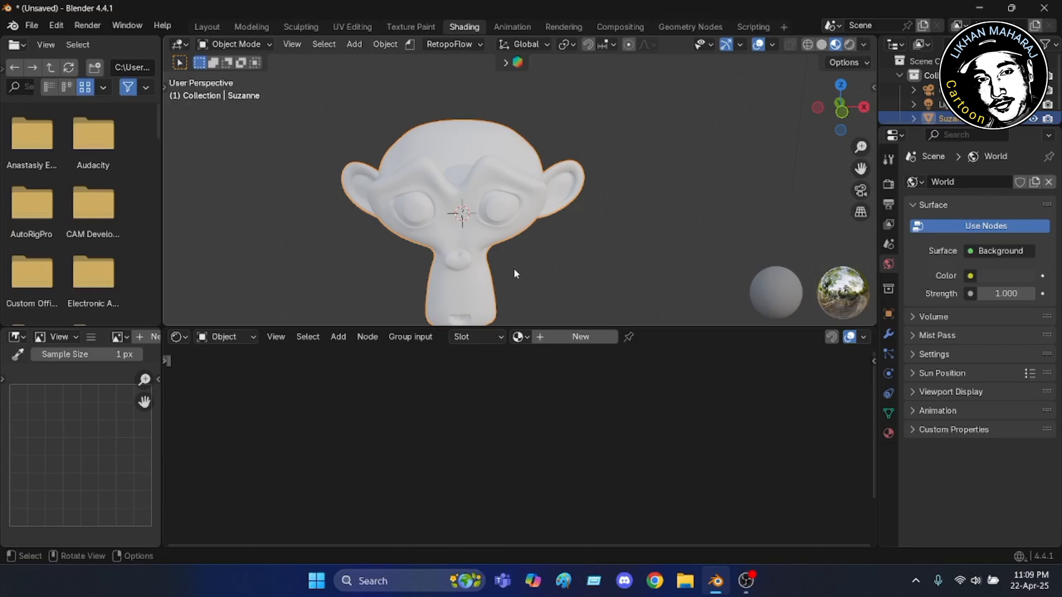
pyautogui.scroll(3, 416, 290)
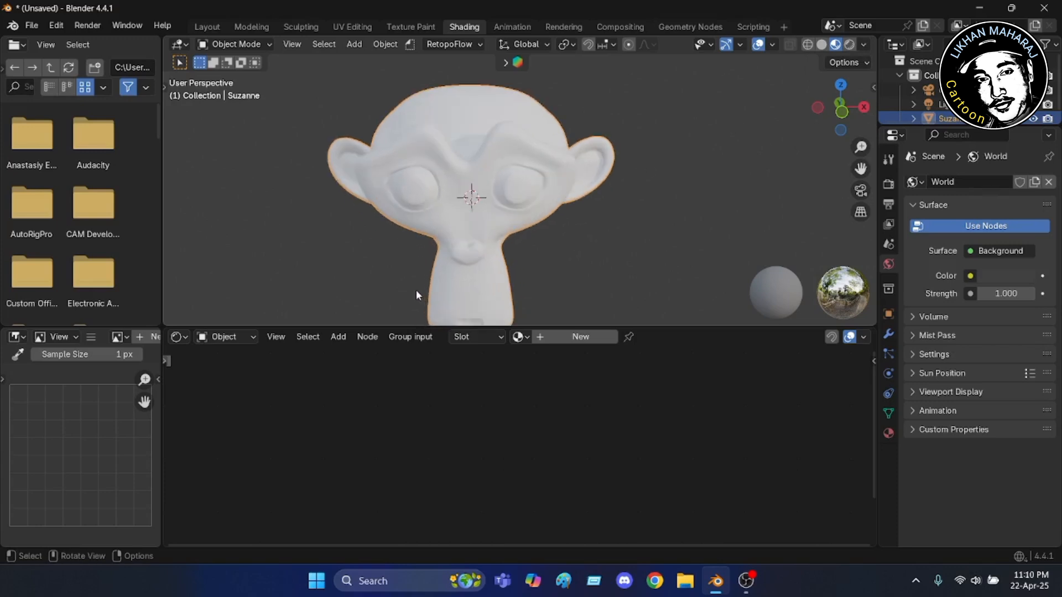
# Create a new material for the monkey head and enlarge the shader editor to show its nodes clearly
pyautogui.click(579, 339)
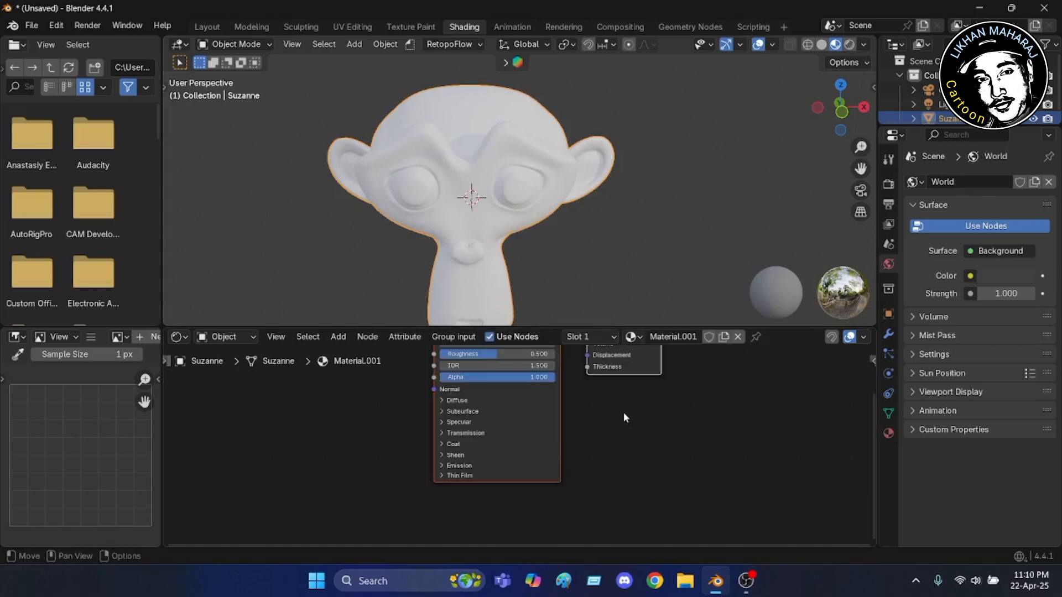
pyautogui.moveTo(623, 417); pyautogui.dragTo(653, 506, button='middle')
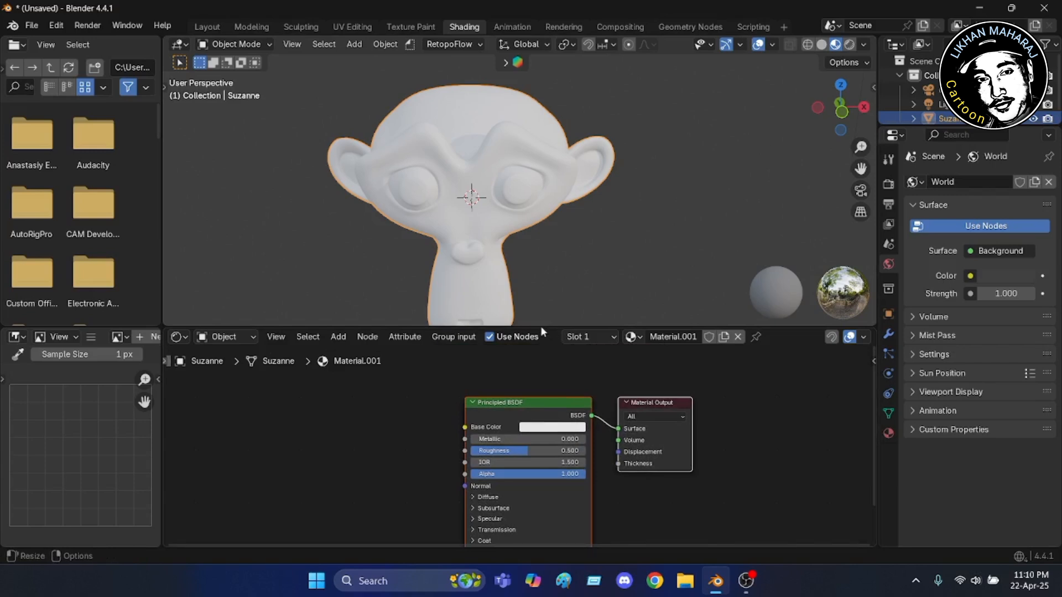
pyautogui.moveTo(540, 327); pyautogui.dragTo(540, 190)
pyautogui.moveTo(541, 227); pyautogui.dragTo(542, 232)
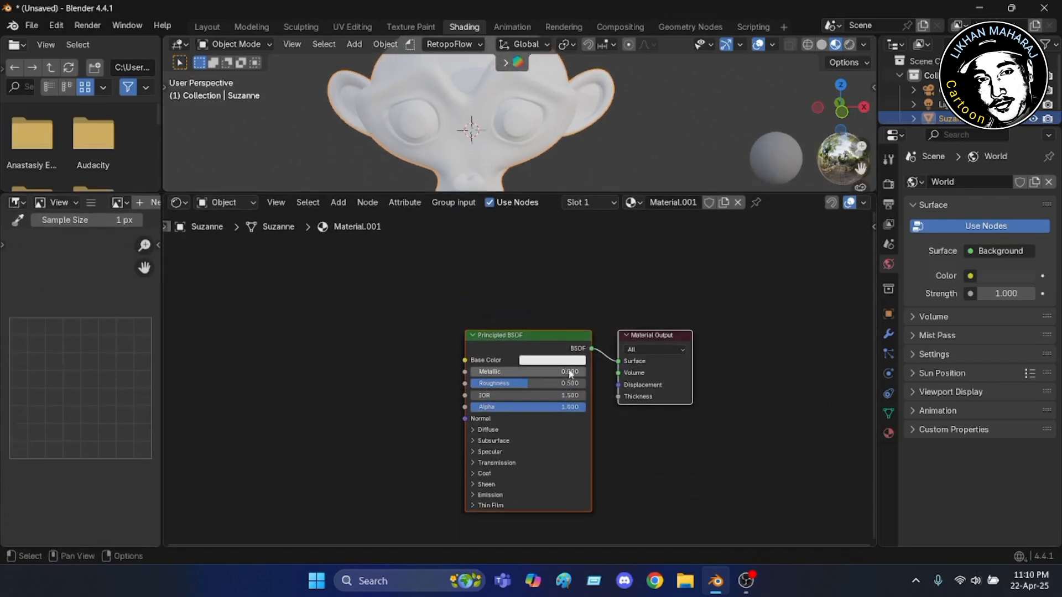
pyautogui.scroll(1, 634, 440)
pyautogui.scroll(1, 635, 441)
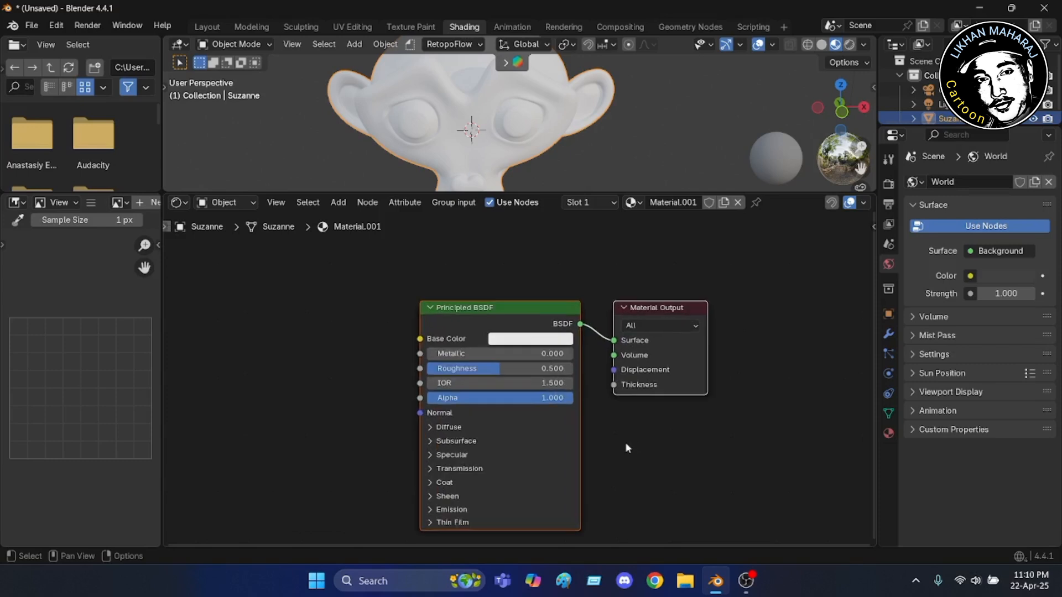
pyautogui.moveTo(605, 429); pyautogui.dragTo(676, 423, button='middle')
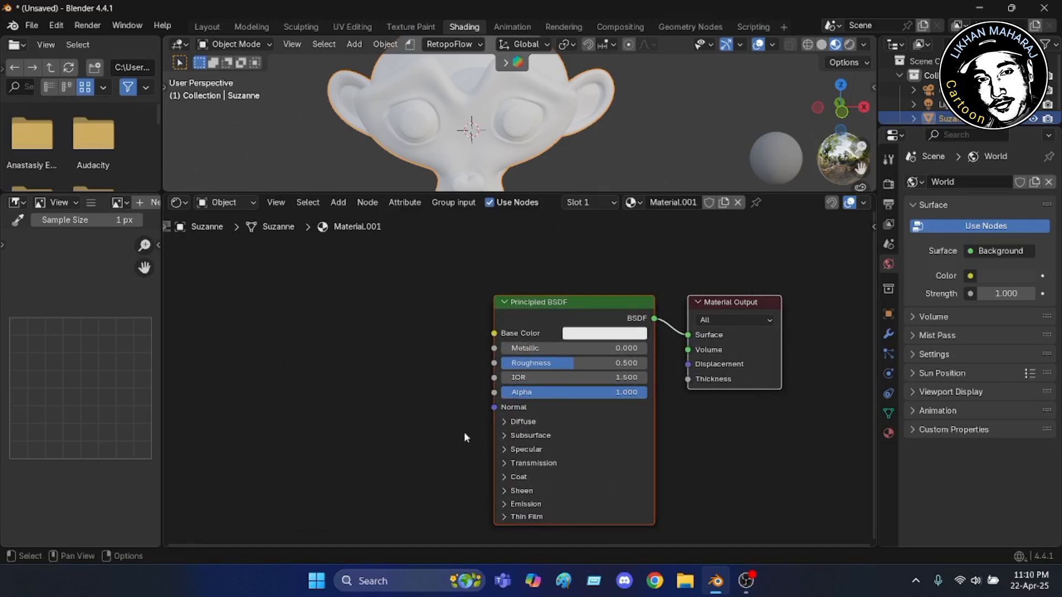
pyautogui.moveTo(464, 432); pyautogui.dragTo(489, 426, button='middle')
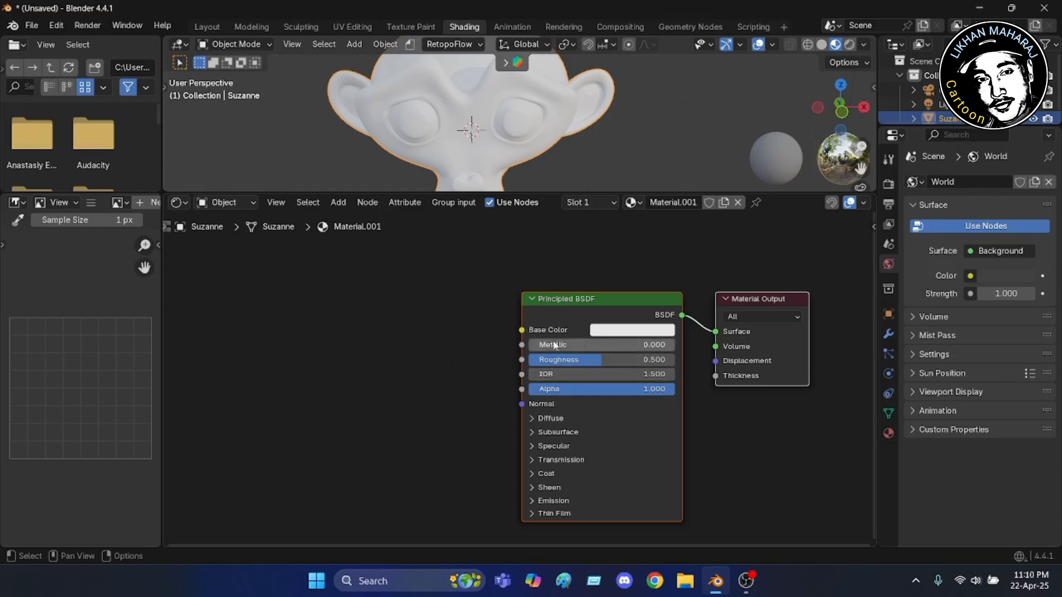
# Set the Principled BSDF's base color to a darkened dusky pink, with hue 0.009 and saturation 0.539
pyautogui.click(649, 332)
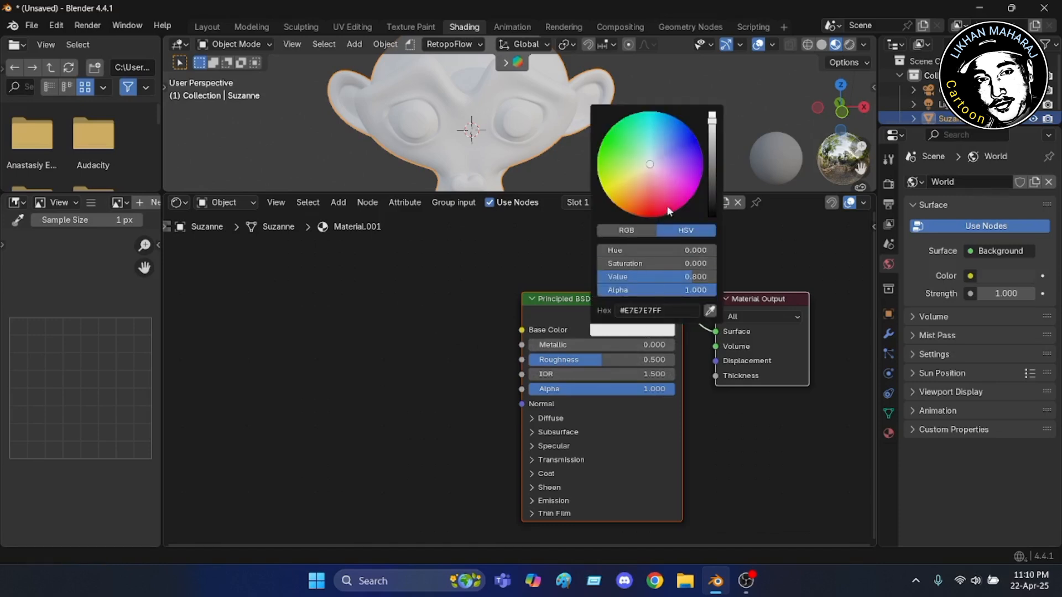
pyautogui.click(651, 176)
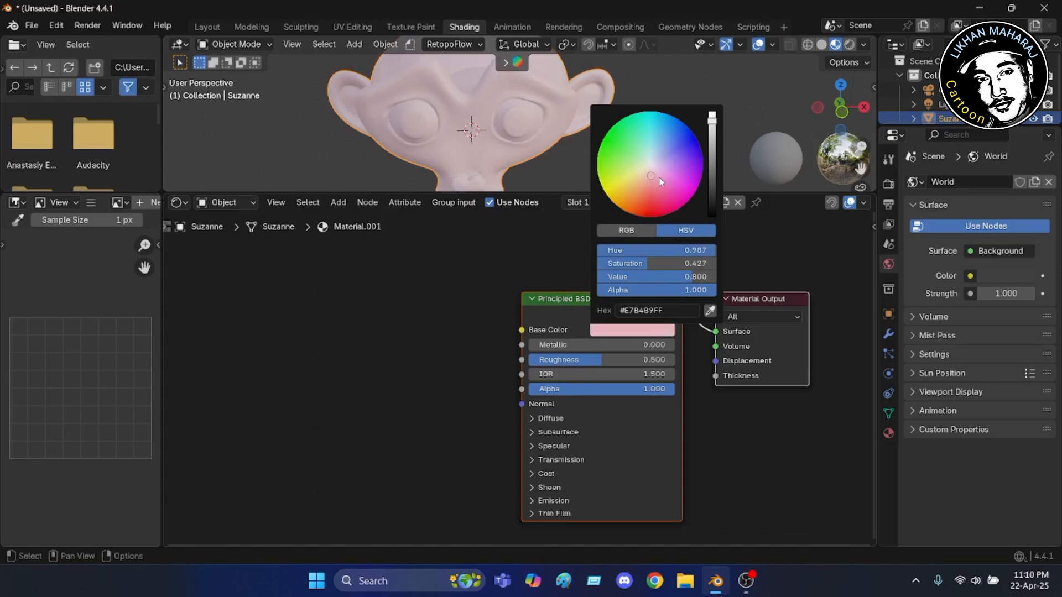
pyautogui.click(660, 178)
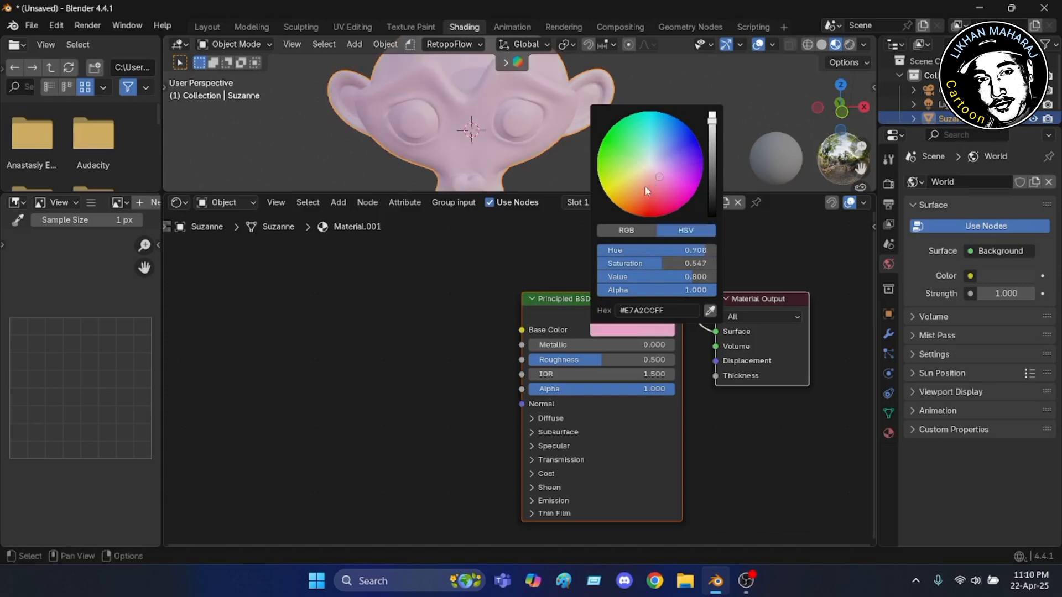
pyautogui.click(644, 184)
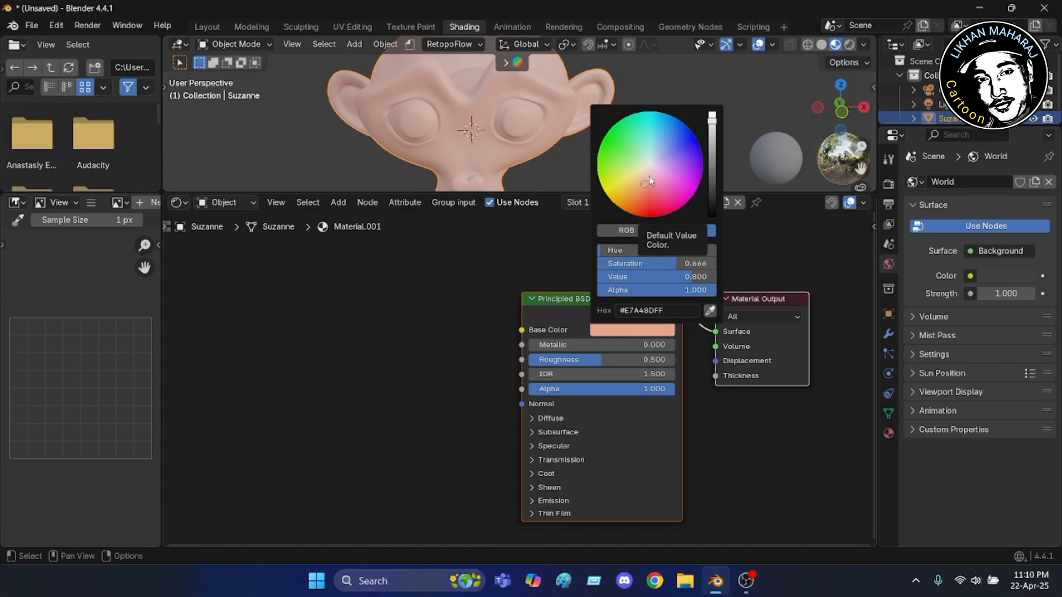
pyautogui.click(649, 169)
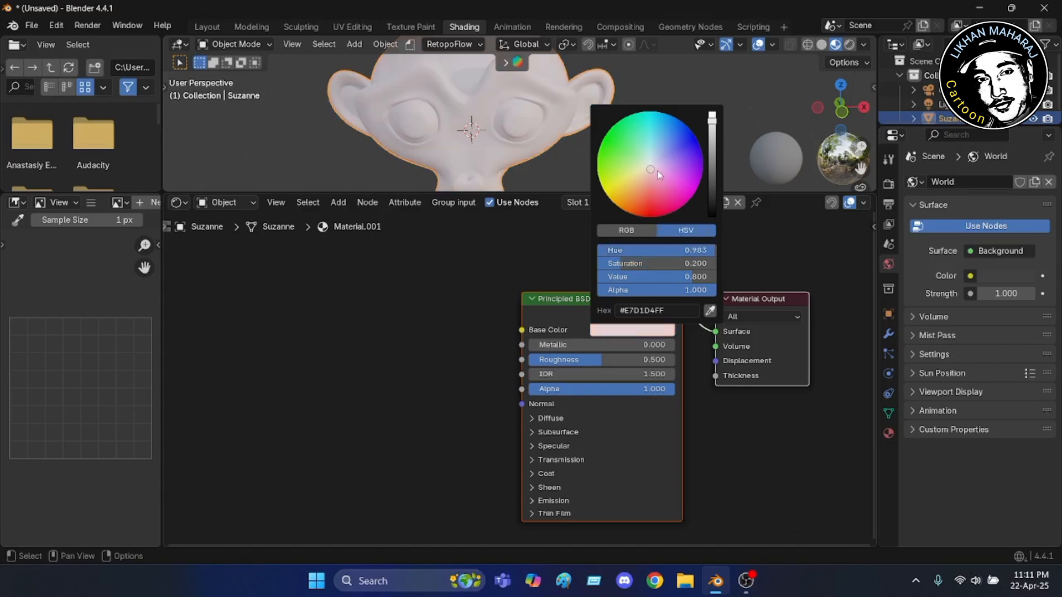
pyautogui.moveTo(655, 170); pyautogui.dragTo(647, 180)
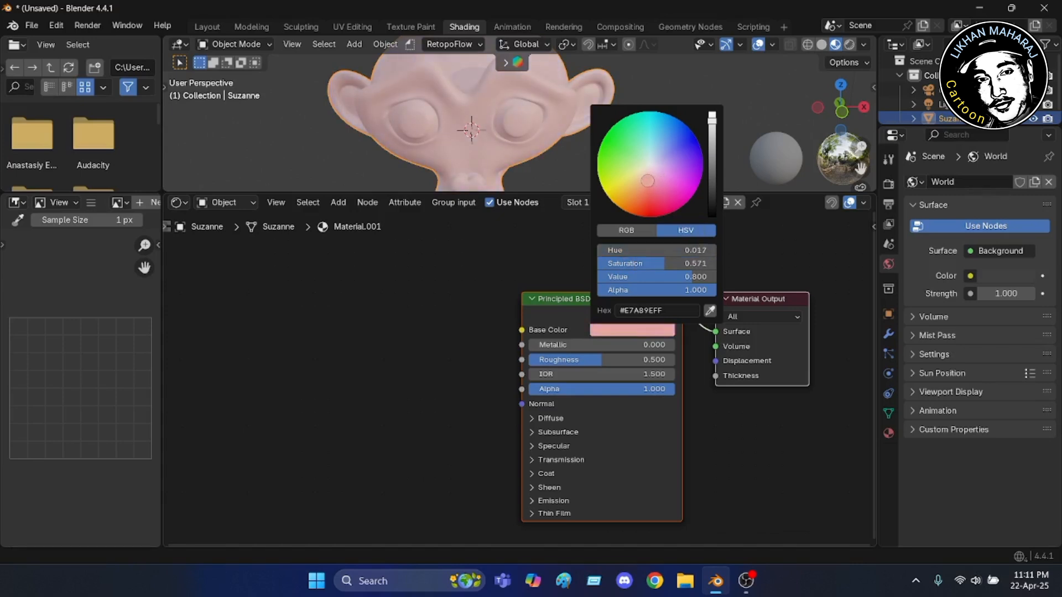
pyautogui.moveTo(648, 180); pyautogui.dragTo(649, 180)
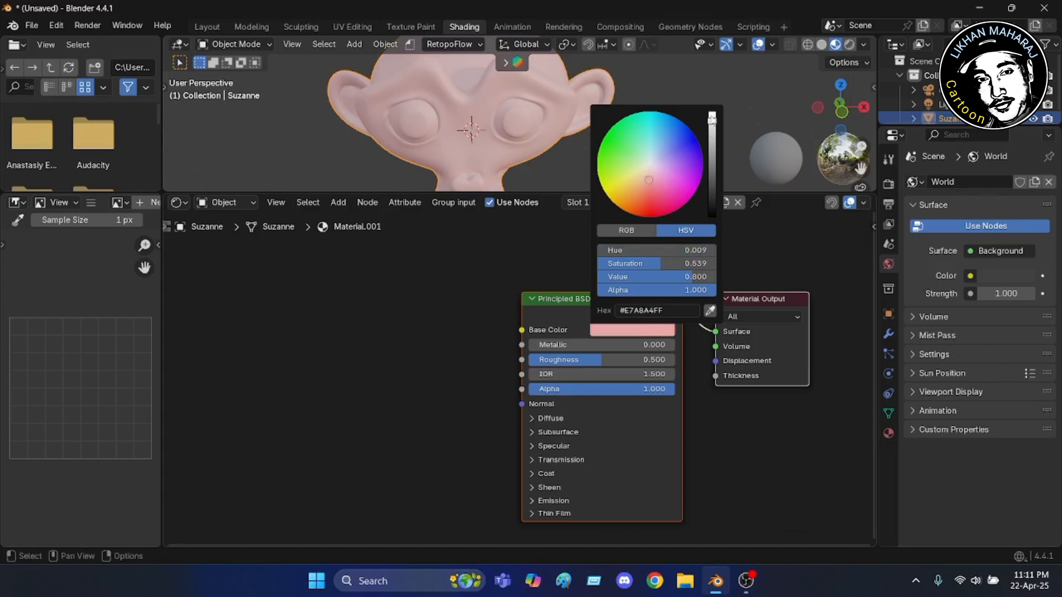
pyautogui.moveTo(712, 125); pyautogui.dragTo(711, 152)
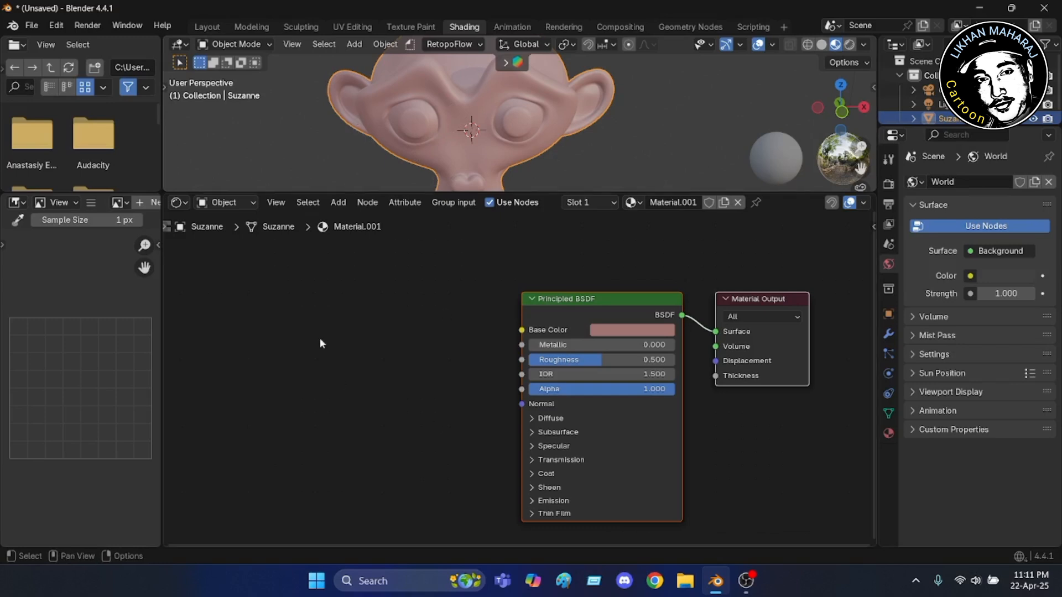
pyautogui.scroll(-2, 465, 125)
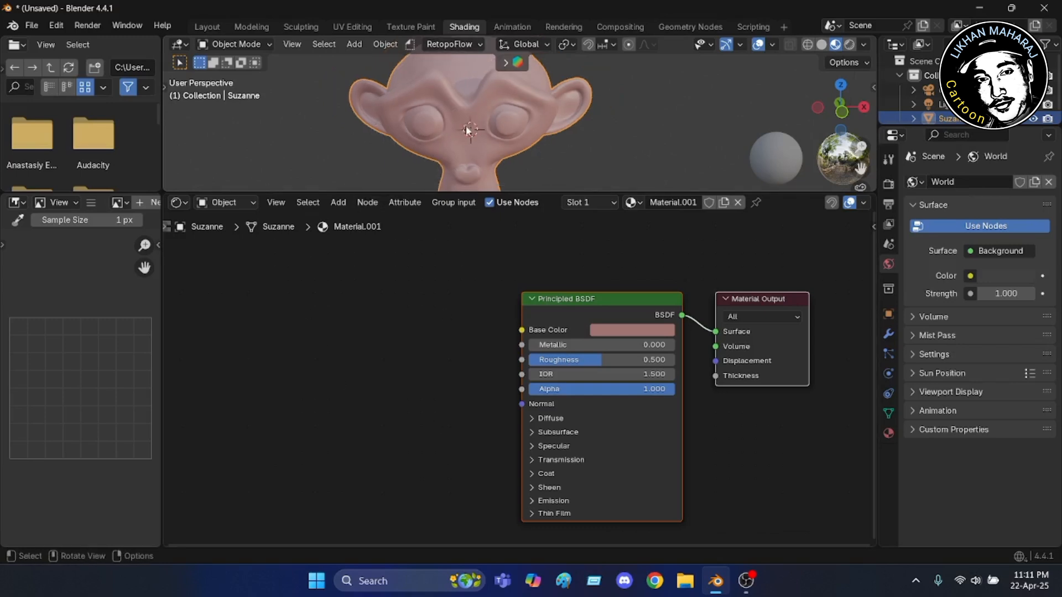
pyautogui.moveTo(479, 146); pyautogui.dragTo(445, 146, button='middle')
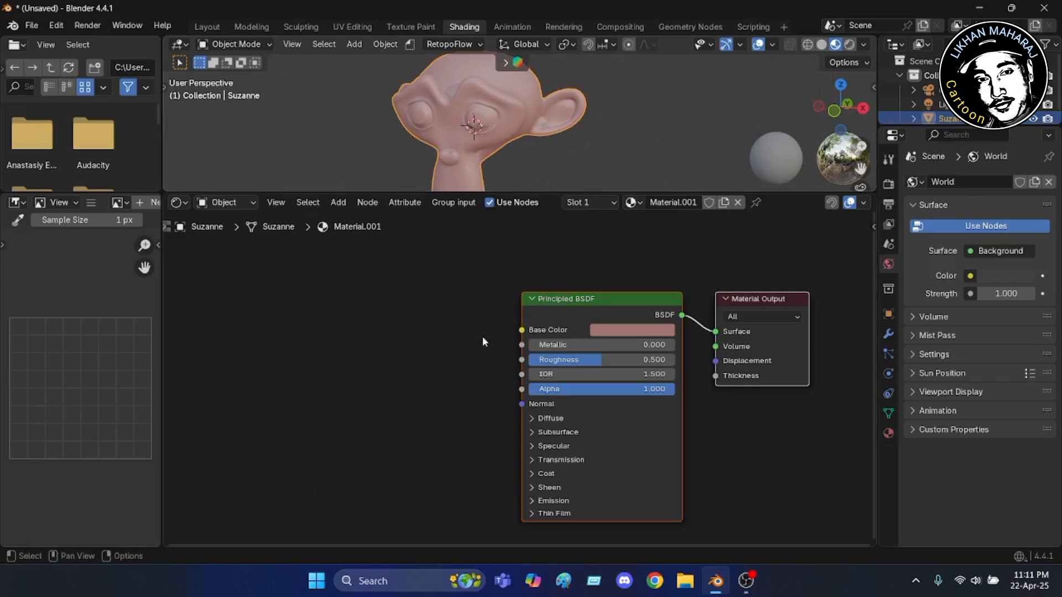
# Set the Principled BSDF's roughness to 0.3 and check the highlights on the monkey head from several angles
pyautogui.scroll(2, 573, 343)
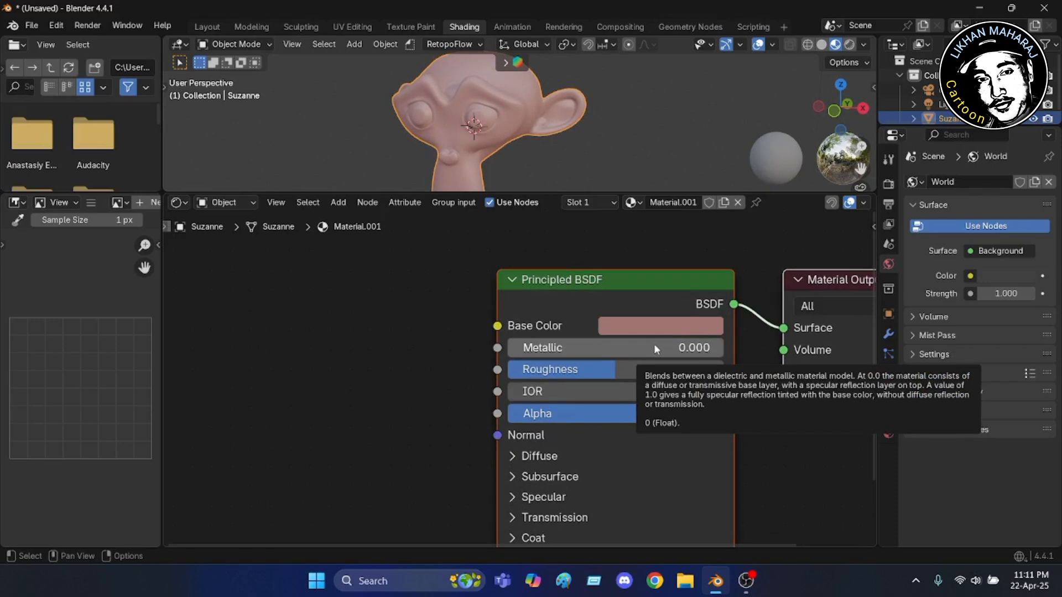
pyautogui.click(601, 370)
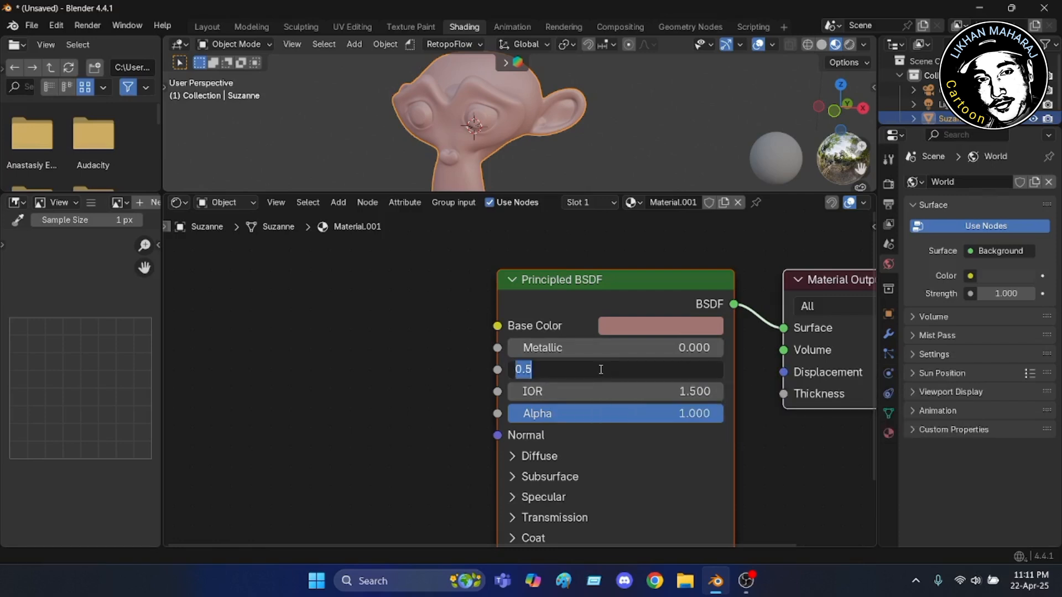
pyautogui.click(601, 369)
pyautogui.press('BackSpace')
pyautogui.write('3')
pyautogui.press('Return')
pyautogui.moveTo(528, 148); pyautogui.dragTo(580, 131, button='middle')
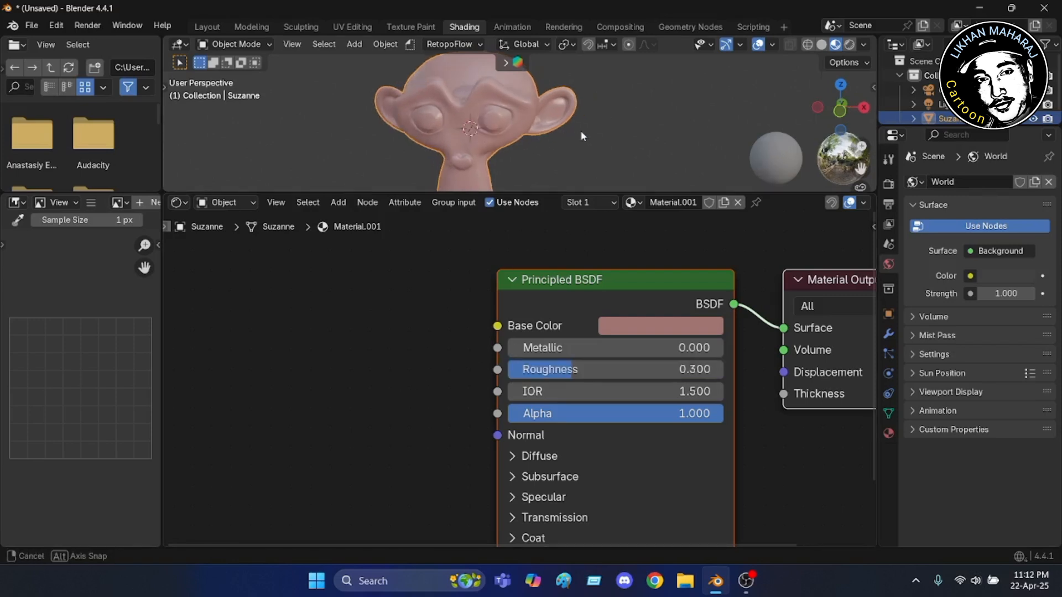
pyautogui.scroll(3, 484, 83)
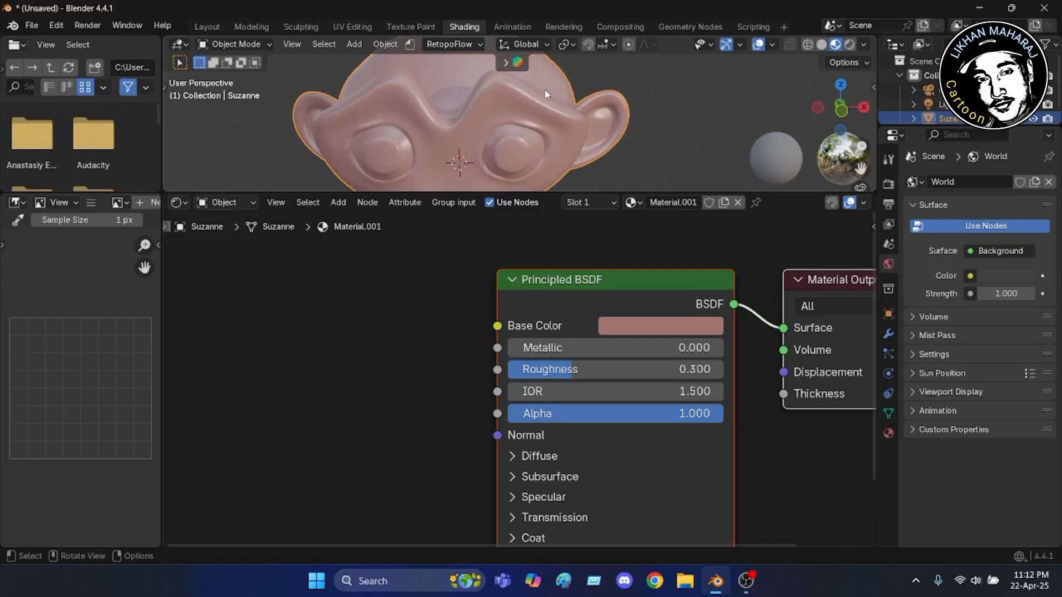
pyautogui.scroll(-4, 370, 122)
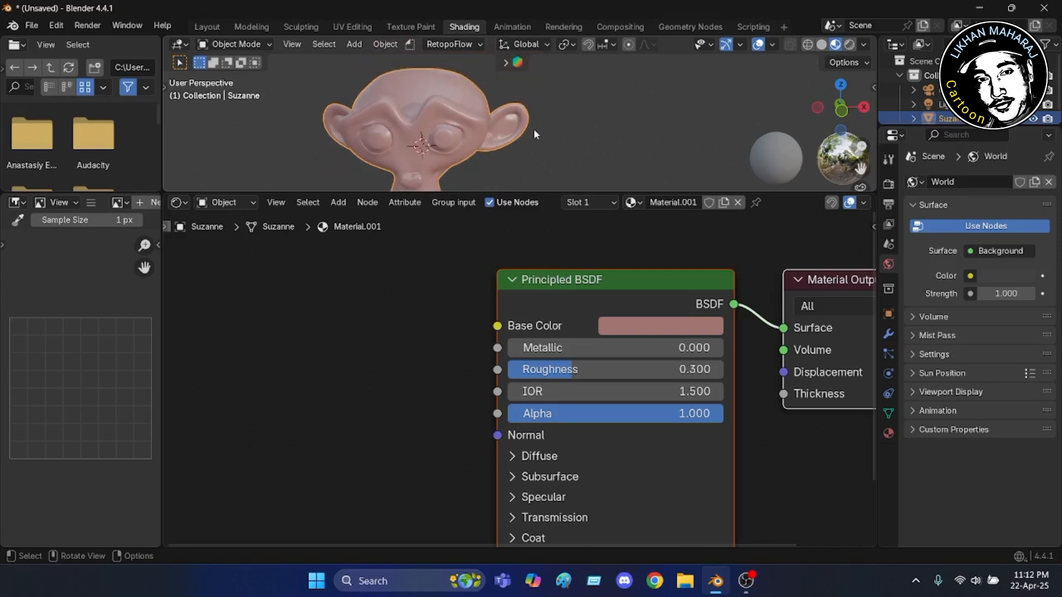
pyautogui.moveTo(562, 127); pyautogui.dragTo(597, 136, button='middle')
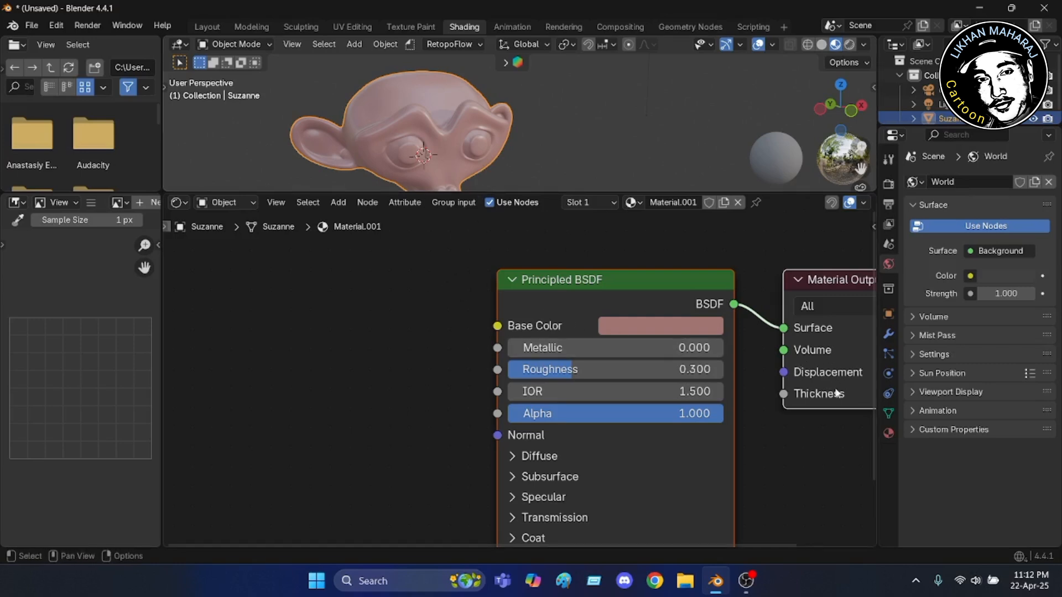
# Duplicate the Principled BSDF node, place the copy below the Material Output, and move the Material Output farther right in the node graph
pyautogui.moveTo(773, 472); pyautogui.dragTo(546, 406, button='middle')
pyautogui.scroll(1, 550, 431)
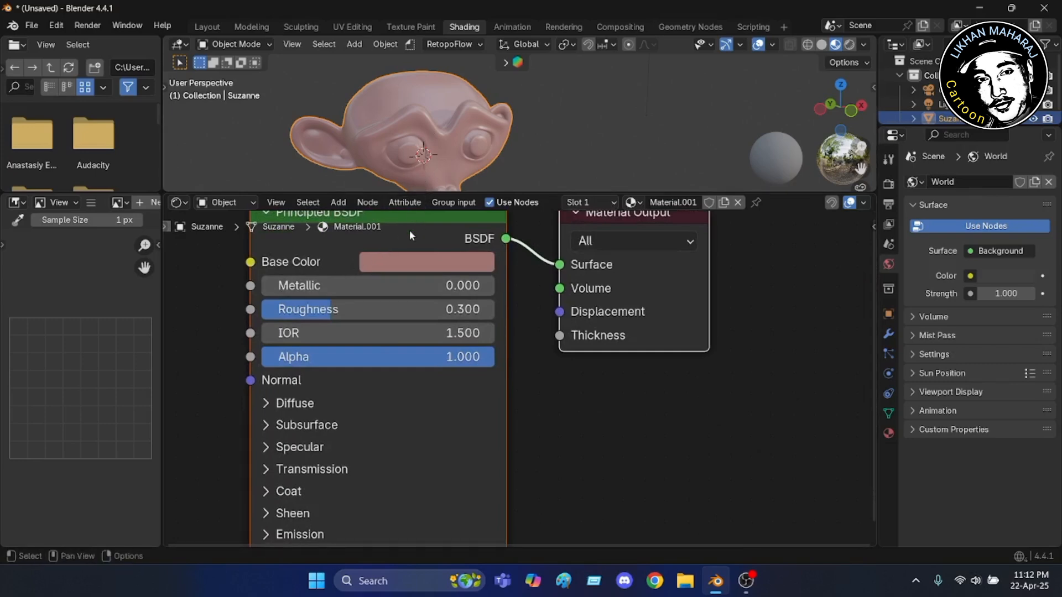
pyautogui.click(417, 215)
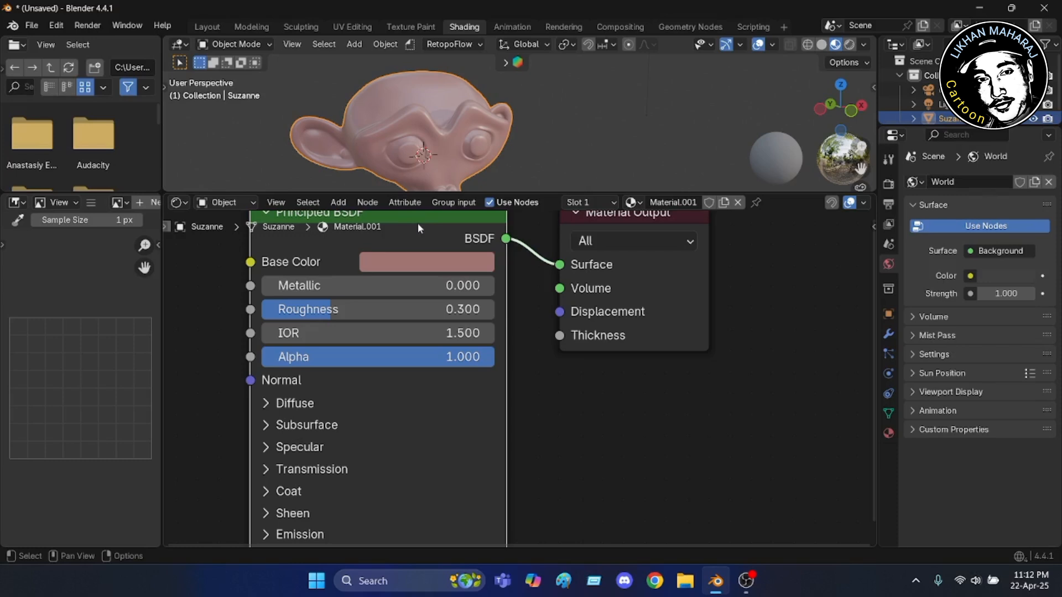
pyautogui.press('shift')
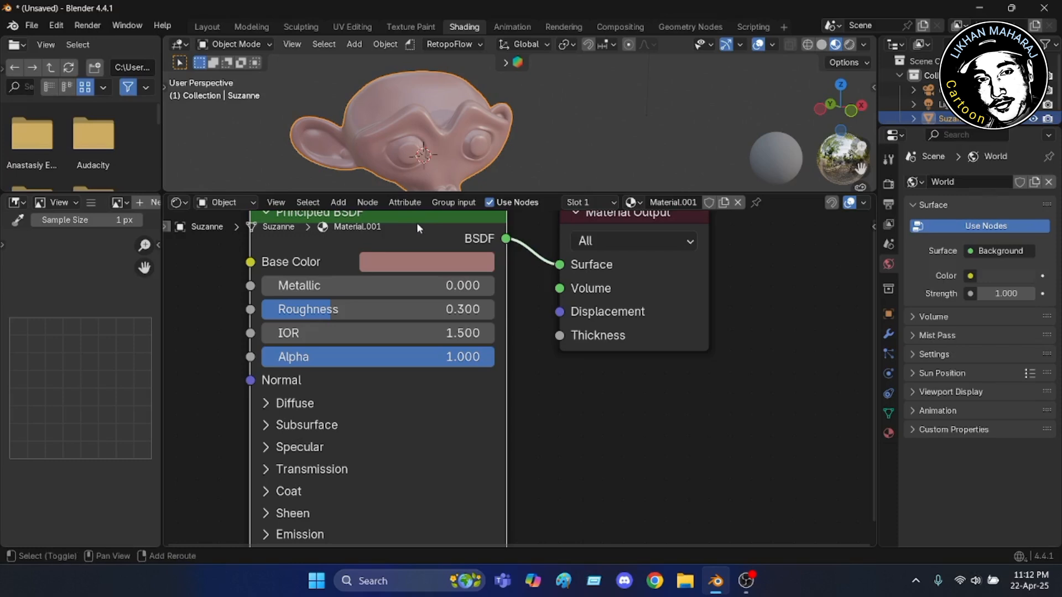
pyautogui.press('g')
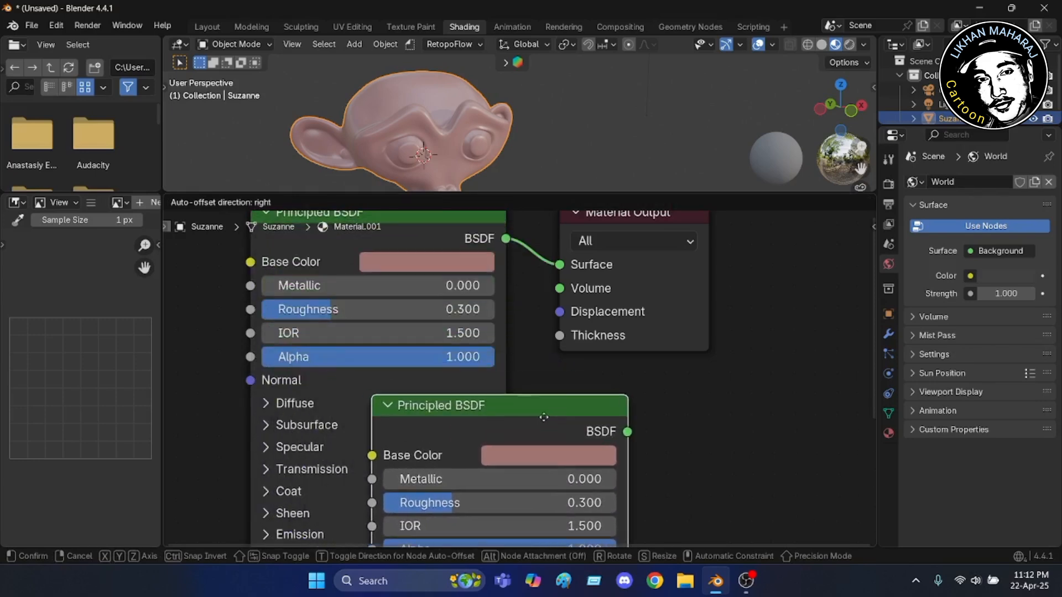
pyautogui.click(694, 422)
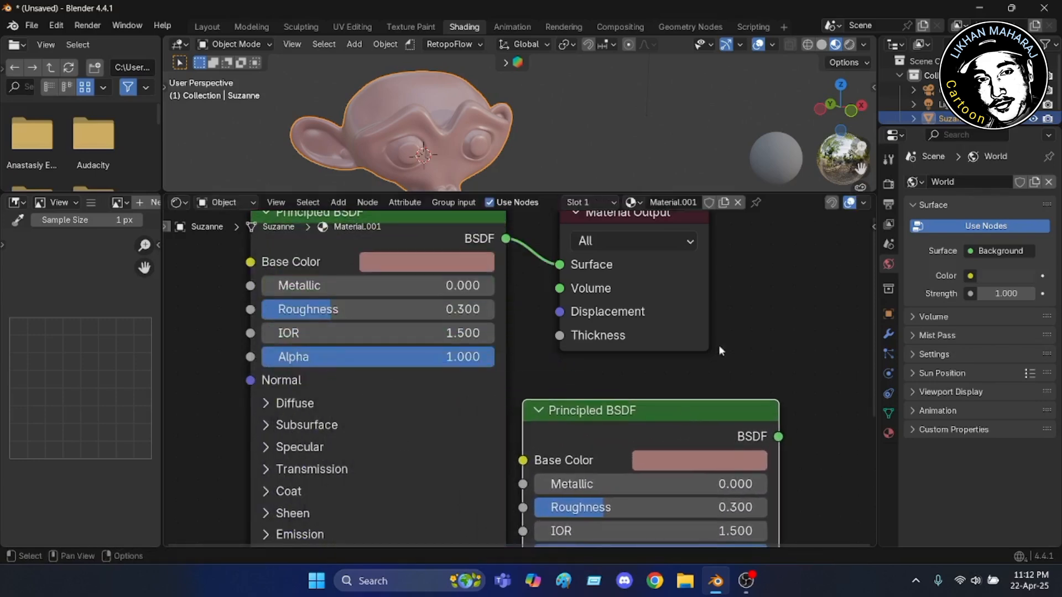
pyautogui.scroll(-3, 815, 273)
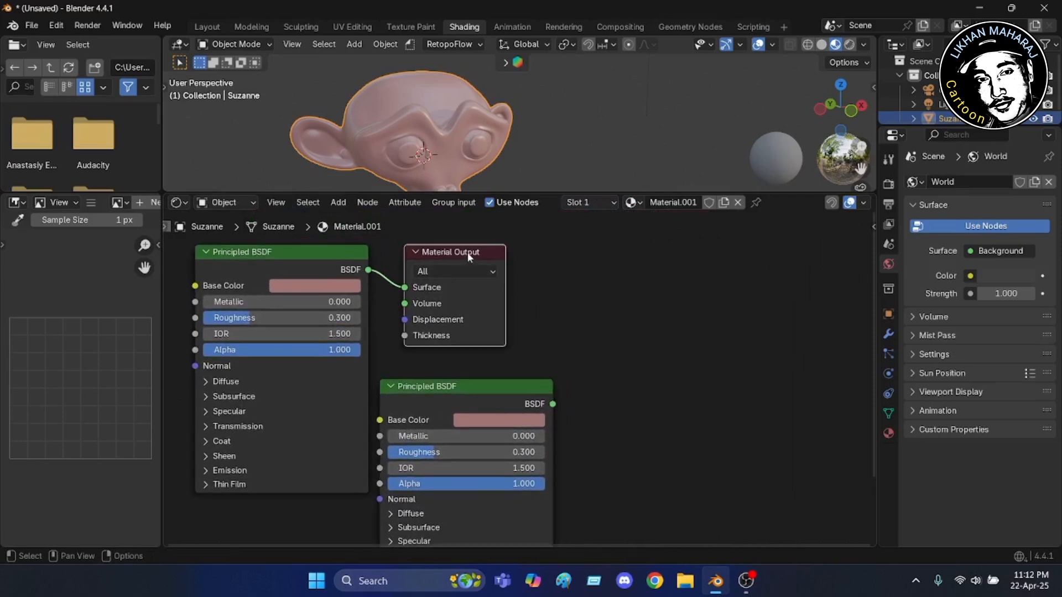
pyautogui.moveTo(467, 253); pyautogui.dragTo(806, 237)
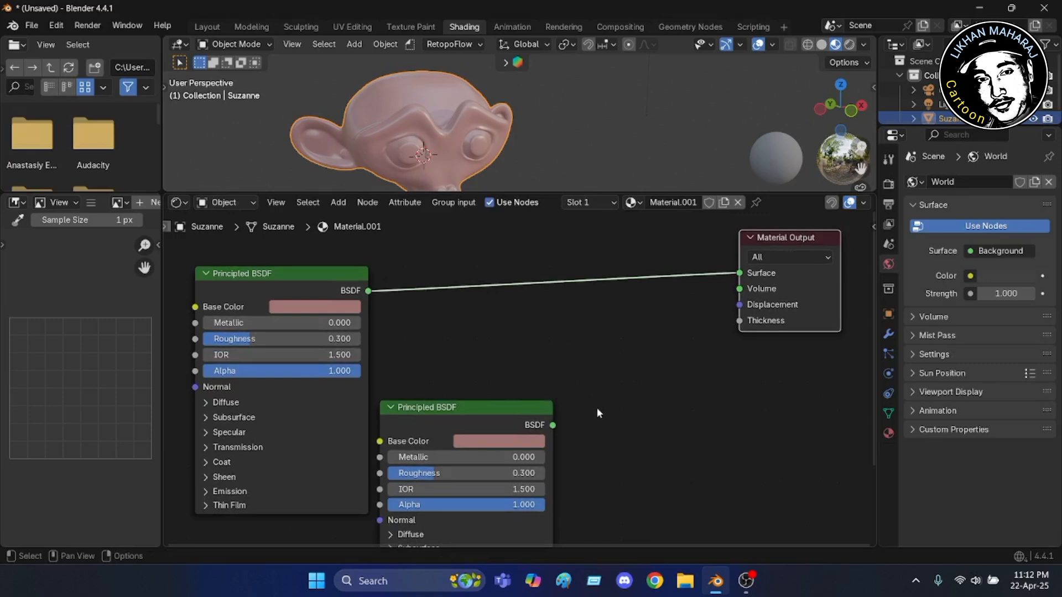
pyautogui.moveTo(596, 408); pyautogui.dragTo(595, 378, button='middle')
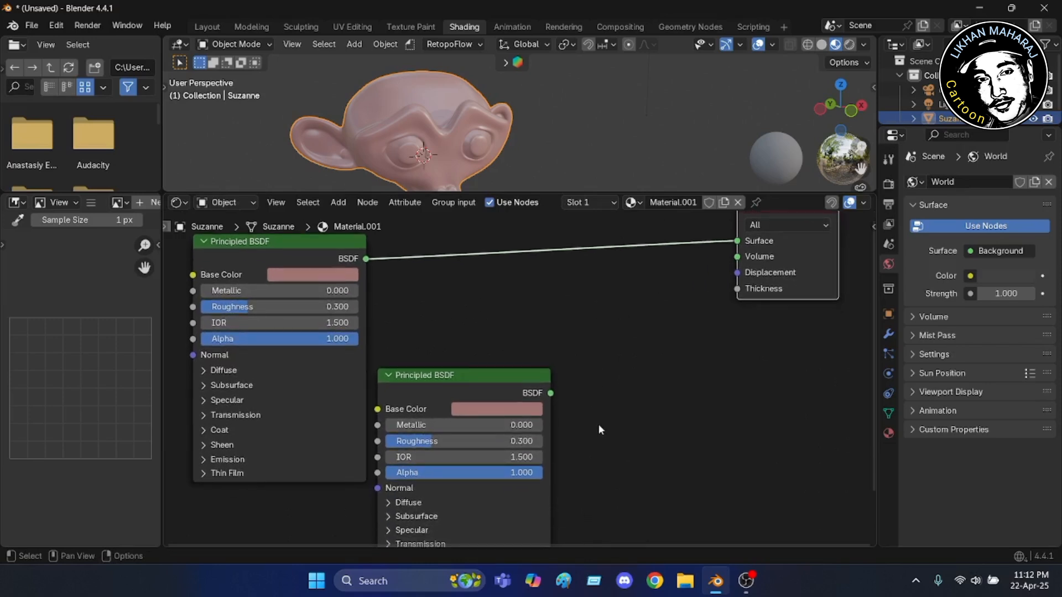
pyautogui.moveTo(598, 424); pyautogui.dragTo(619, 391, button='middle')
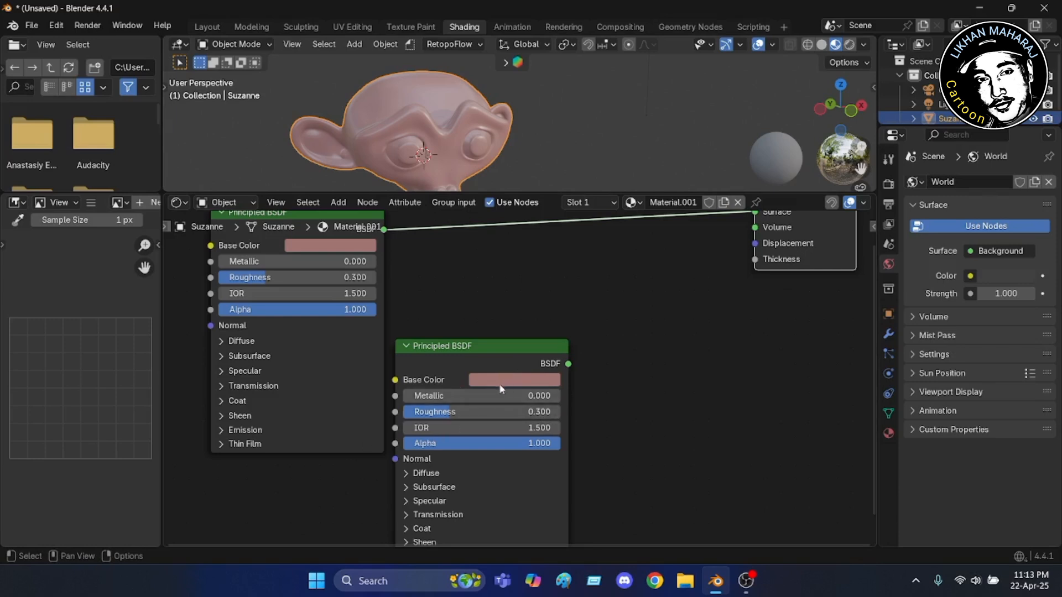
pyautogui.moveTo(547, 412); pyautogui.dragTo(592, 374, button='middle')
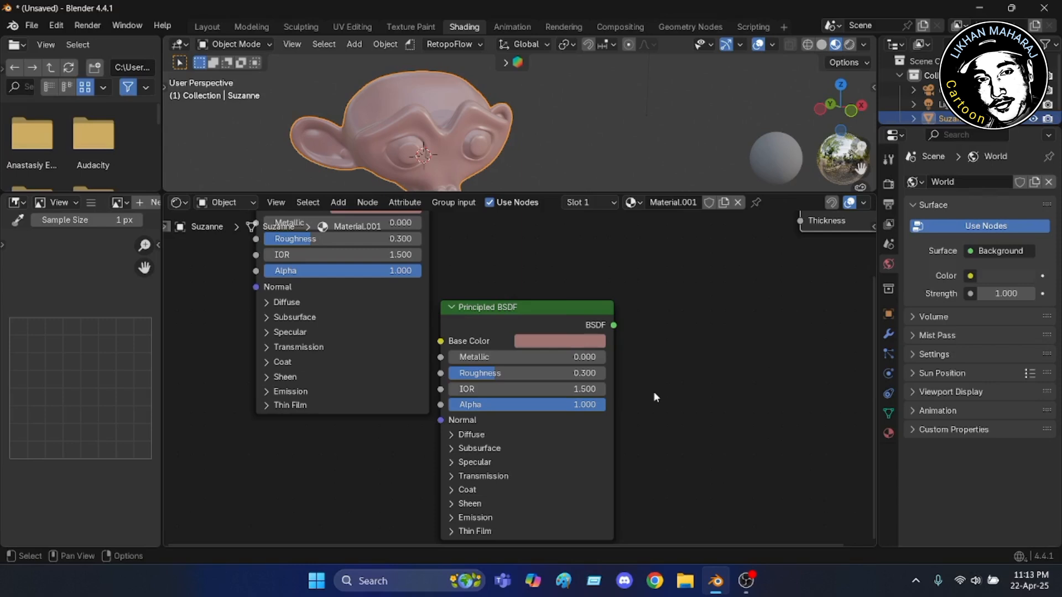
pyautogui.moveTo(705, 308); pyautogui.dragTo(648, 423, button='middle')
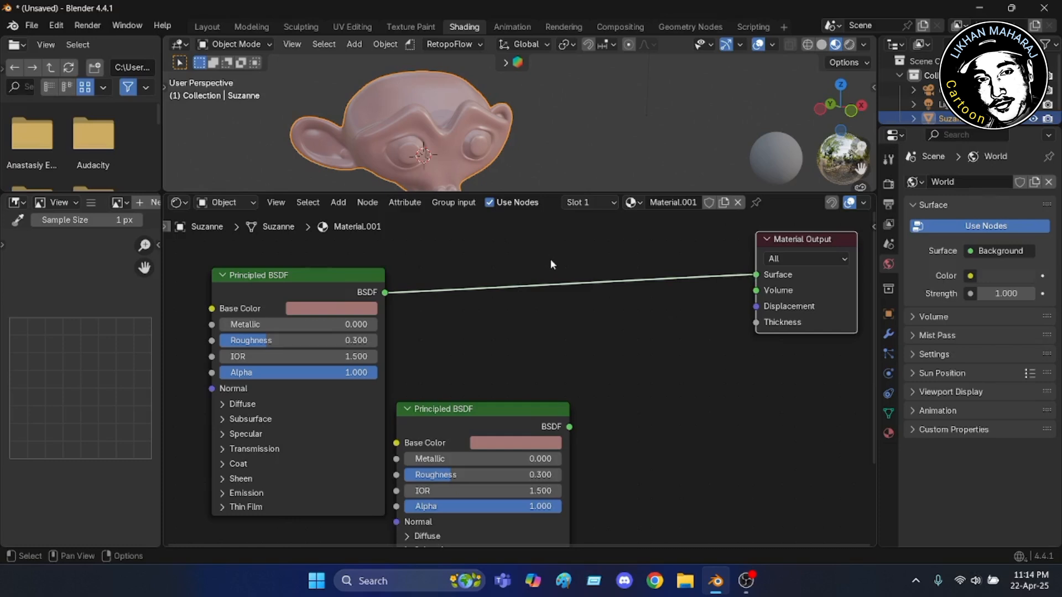
# Insert a Mix Shader between the first Principled BSDF and the Material Output, and connect the duplicate BSDF to its second Shader input
pyautogui.hotkey('shift', 'a')
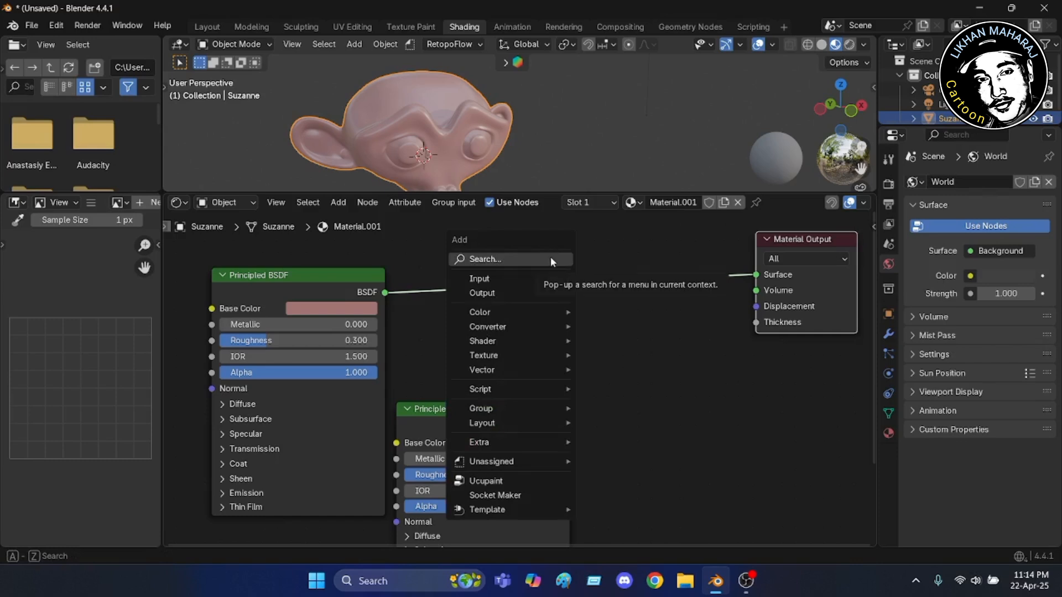
pyautogui.click(551, 259)
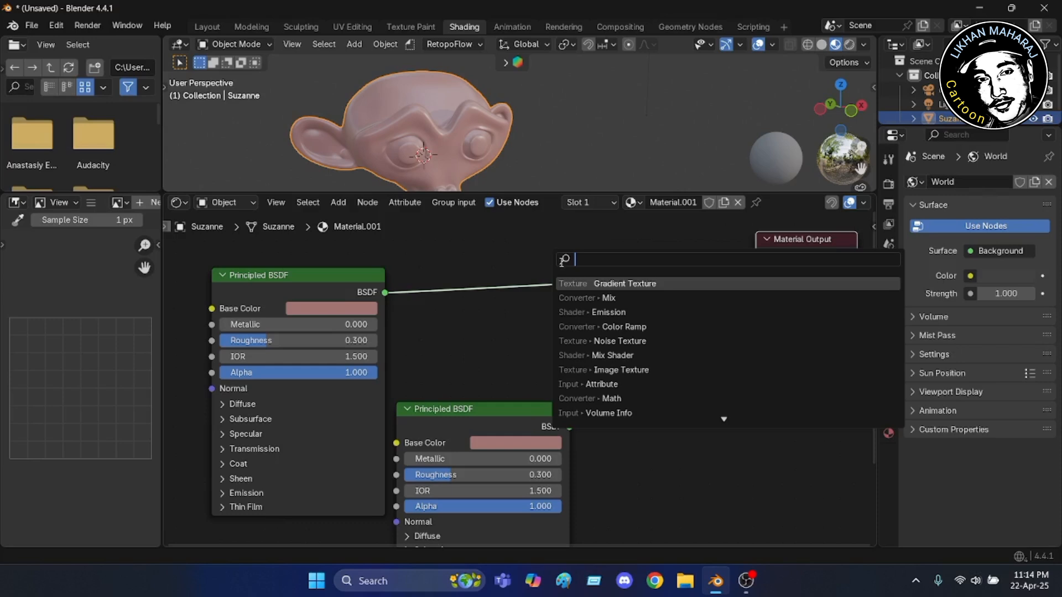
pyautogui.click(618, 358)
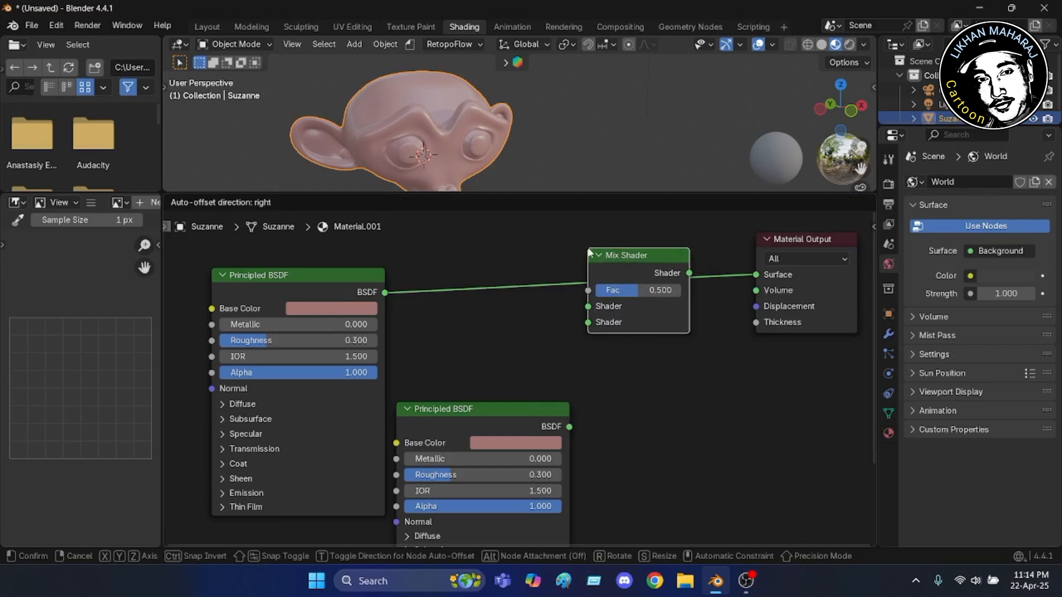
pyautogui.click(616, 247)
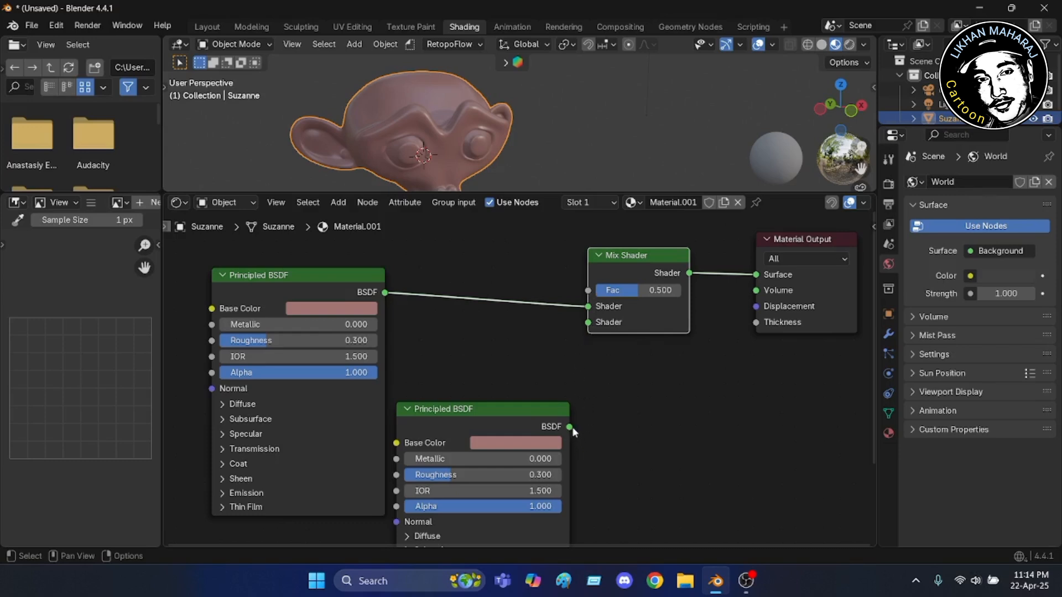
pyautogui.moveTo(570, 427); pyautogui.dragTo(588, 322)
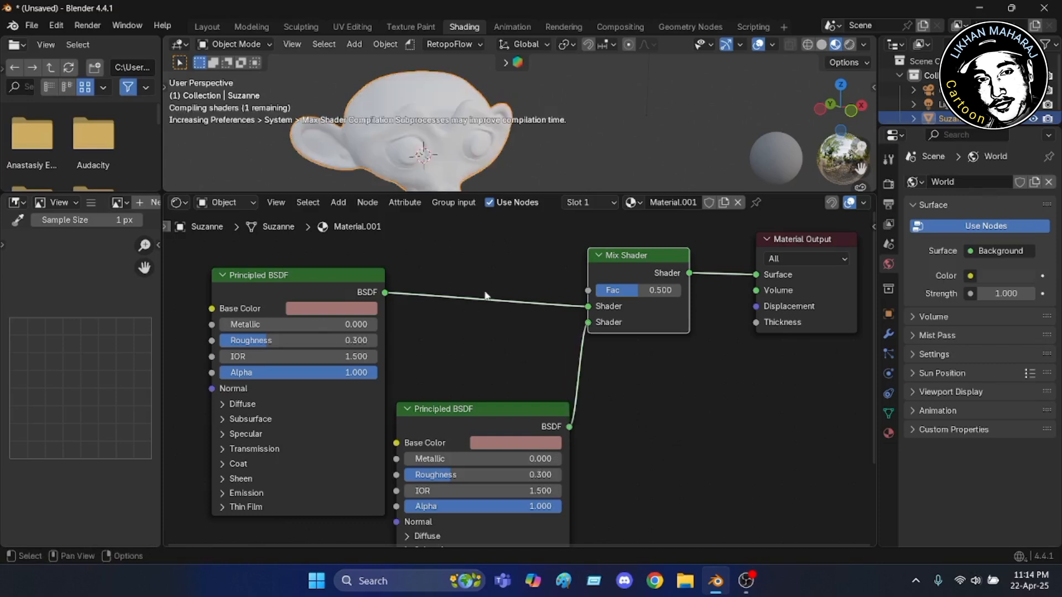
# Set the lower Principled BSDF's base color to a deep purple after trying orange and red tones
pyautogui.click(507, 444)
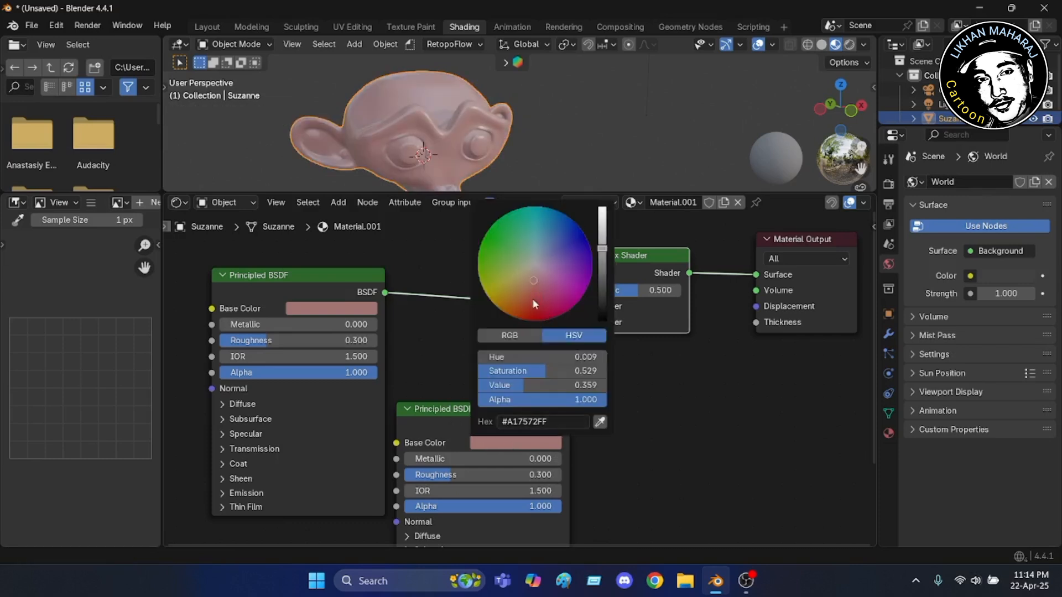
pyautogui.click(507, 311)
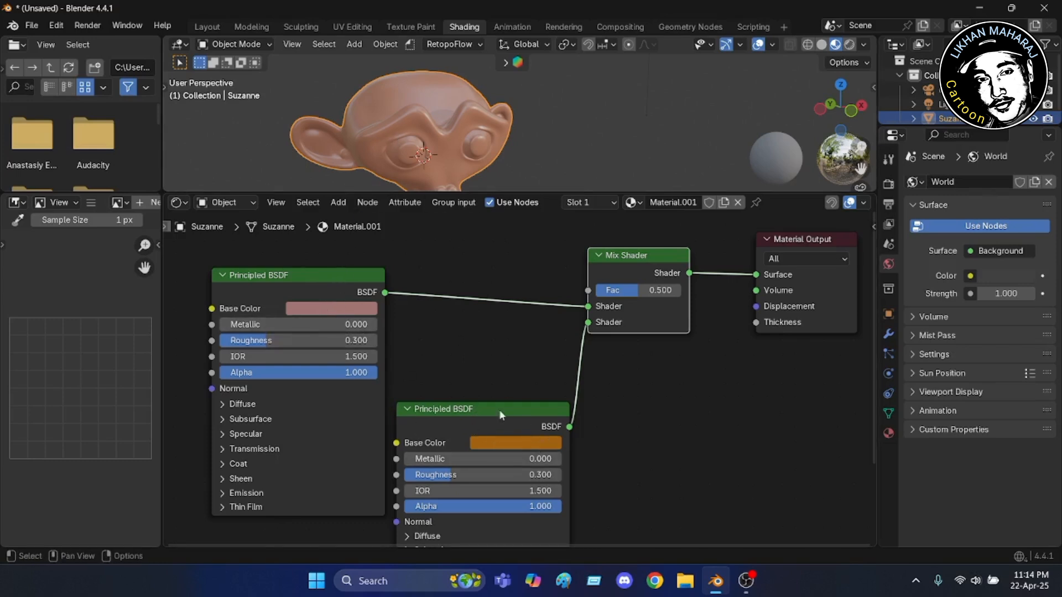
pyautogui.click(537, 449)
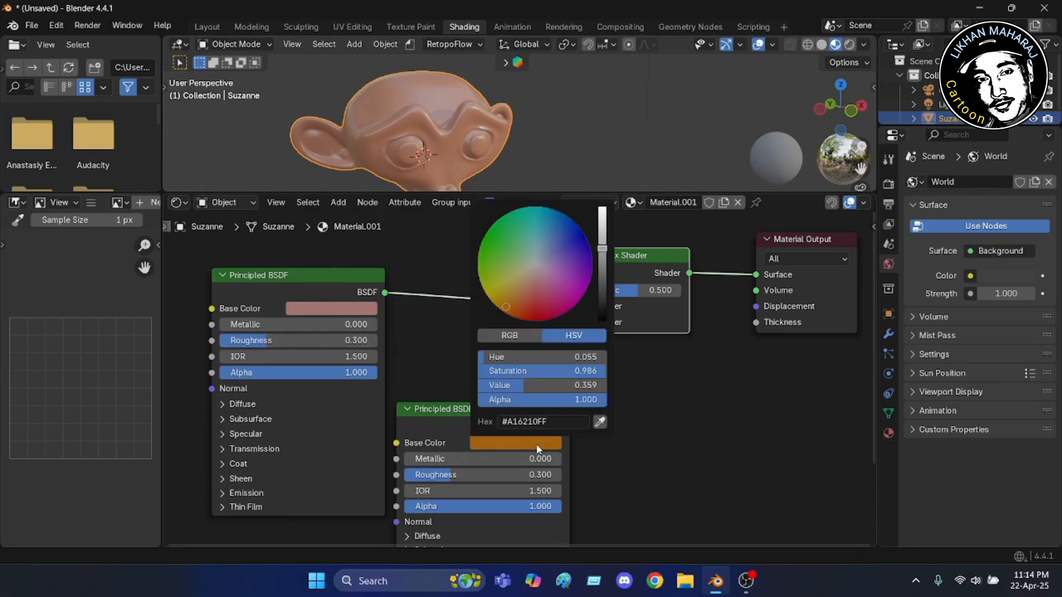
pyautogui.click(517, 316)
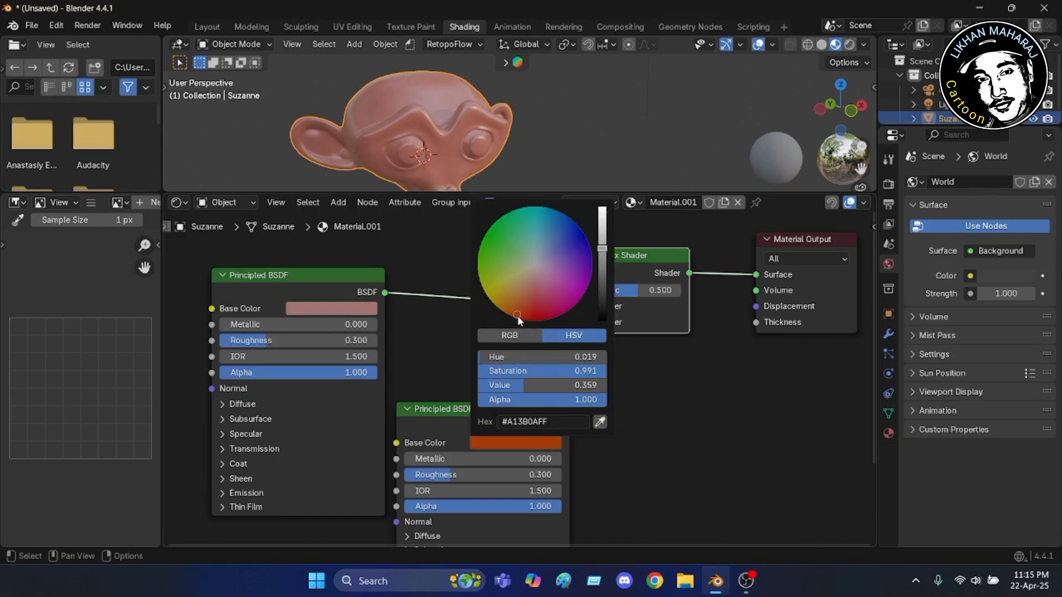
pyautogui.click(519, 316)
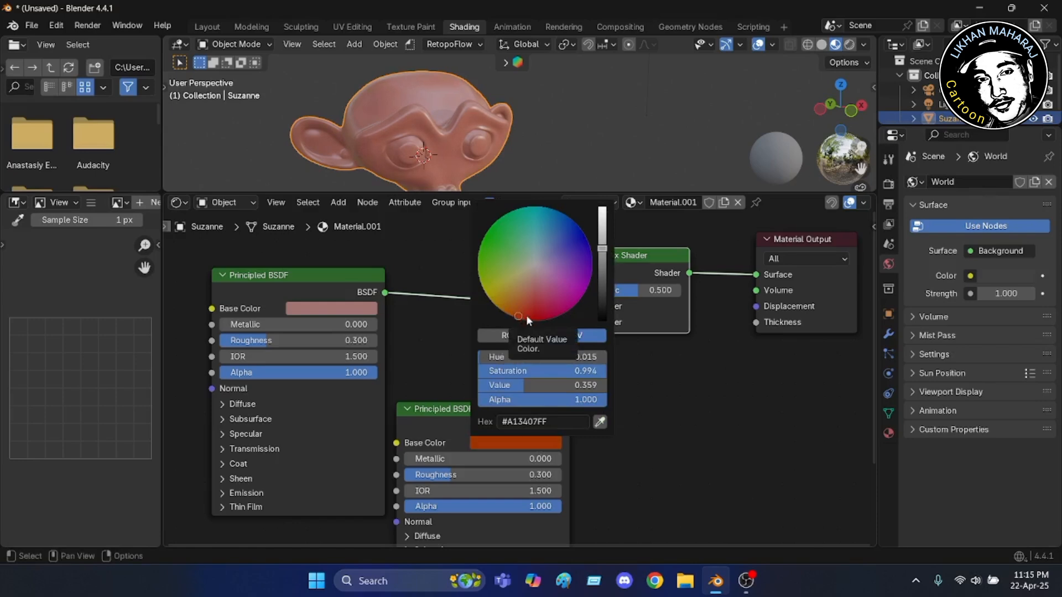
pyautogui.click(526, 314)
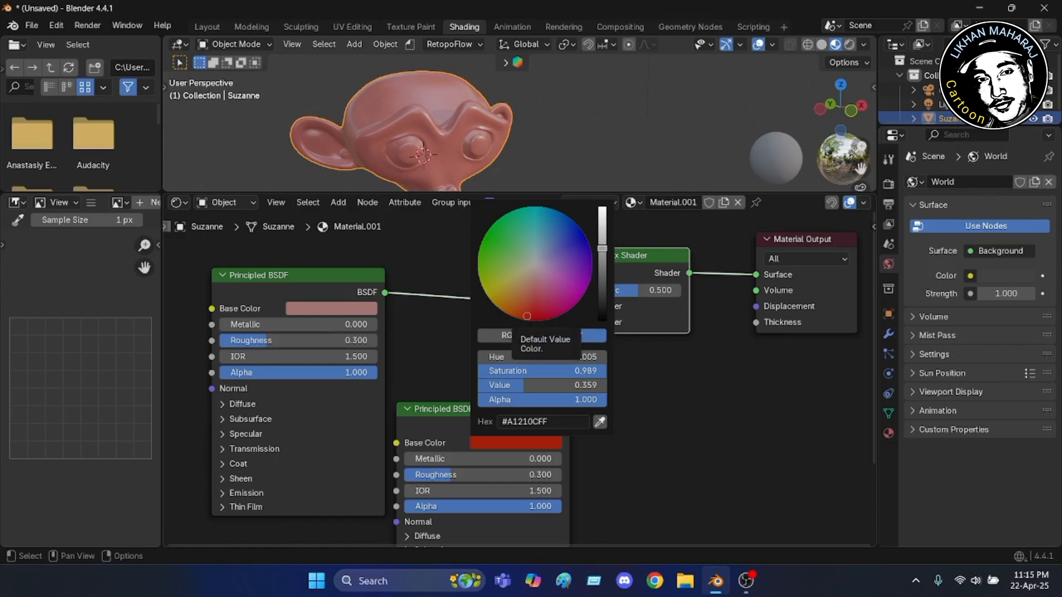
pyautogui.click(589, 272)
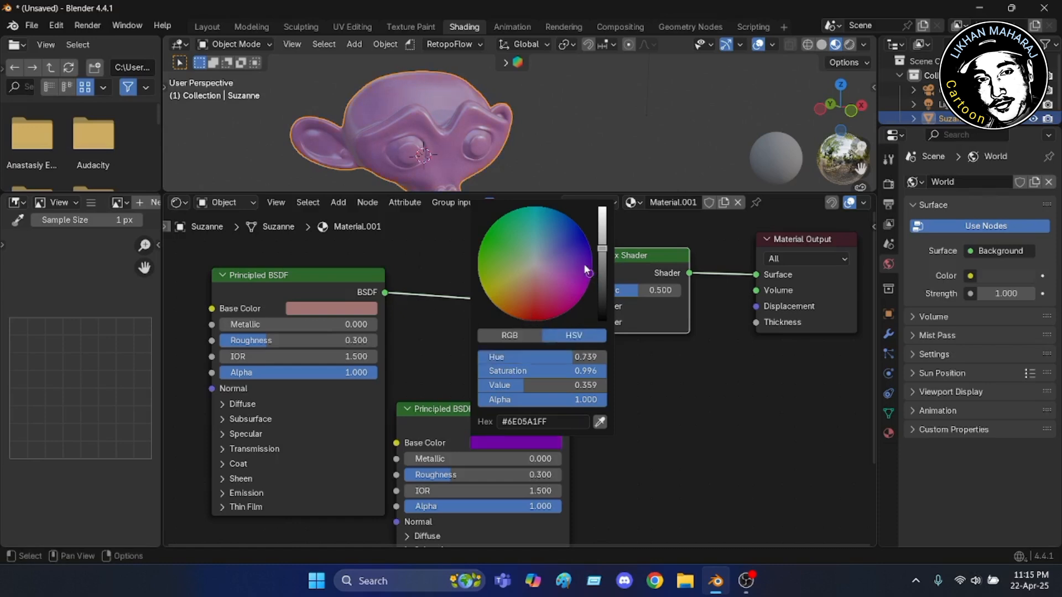
pyautogui.click(585, 265)
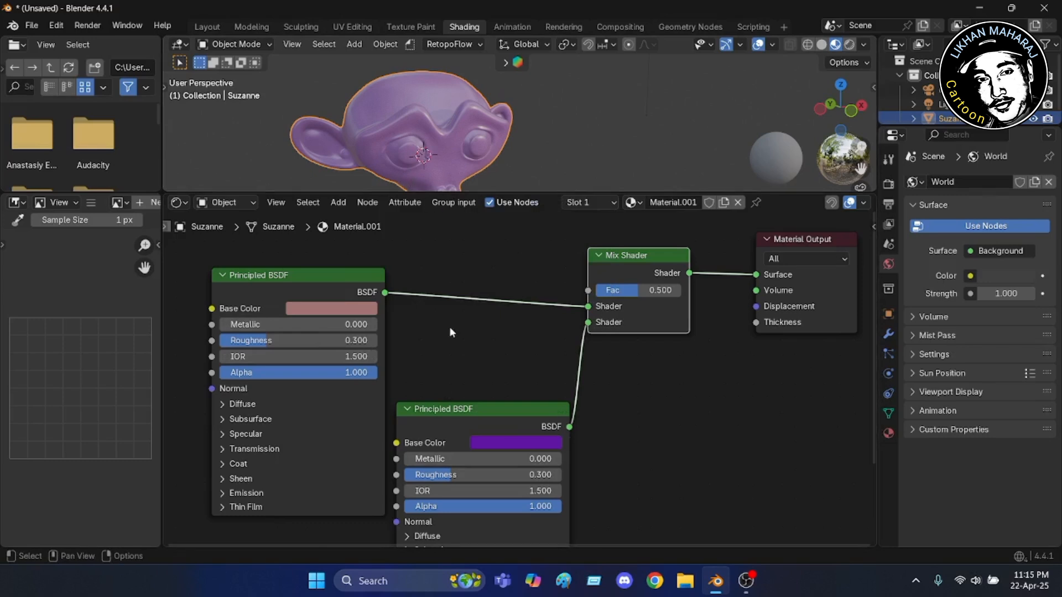
pyautogui.scroll(-1, 449, 318)
pyautogui.scroll(-1, 449, 318)
pyautogui.scroll(-1, 462, 307)
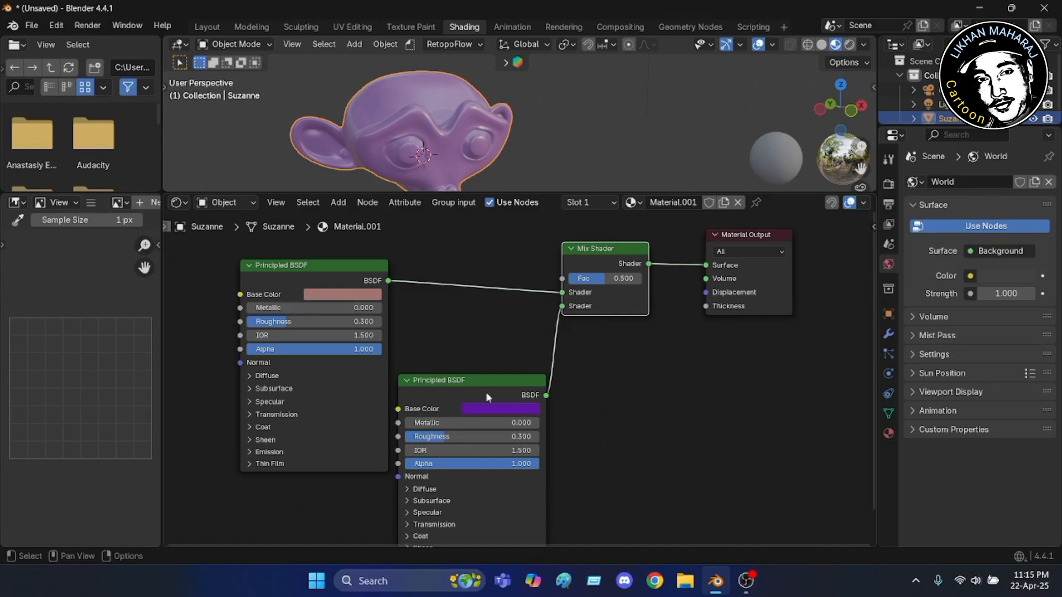
pyautogui.moveTo(492, 347); pyautogui.dragTo(553, 376, button='middle')
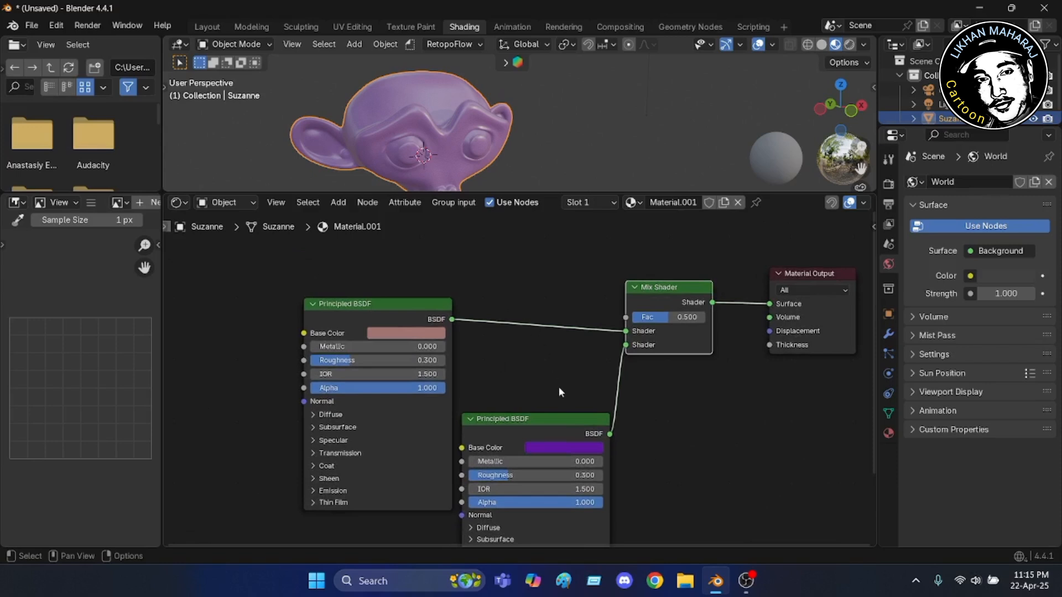
pyautogui.moveTo(558, 387); pyautogui.dragTo(518, 371, button='middle')
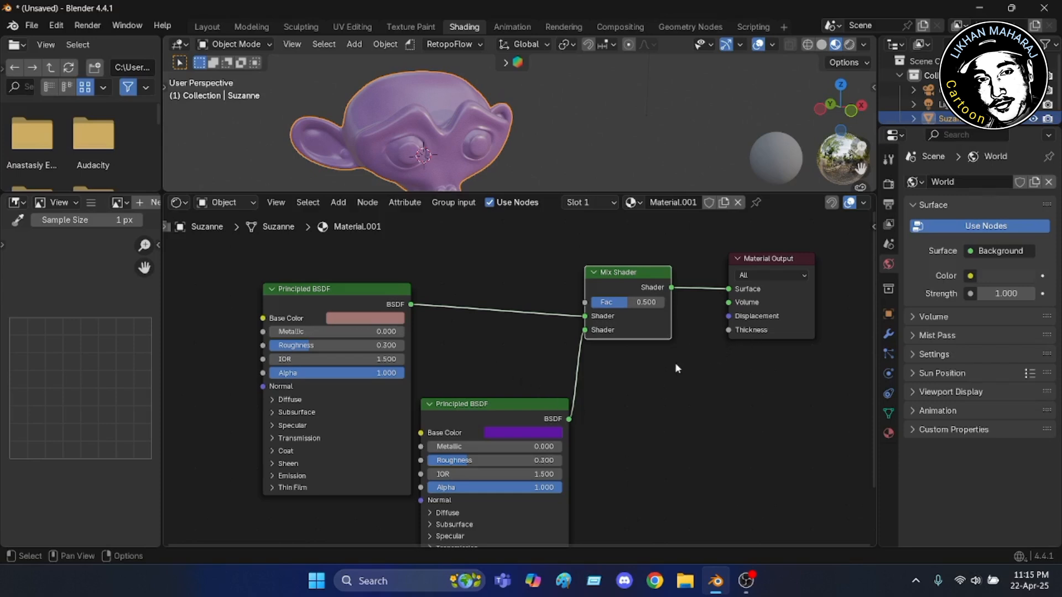
pyautogui.moveTo(674, 363); pyautogui.dragTo(666, 383, button='middle')
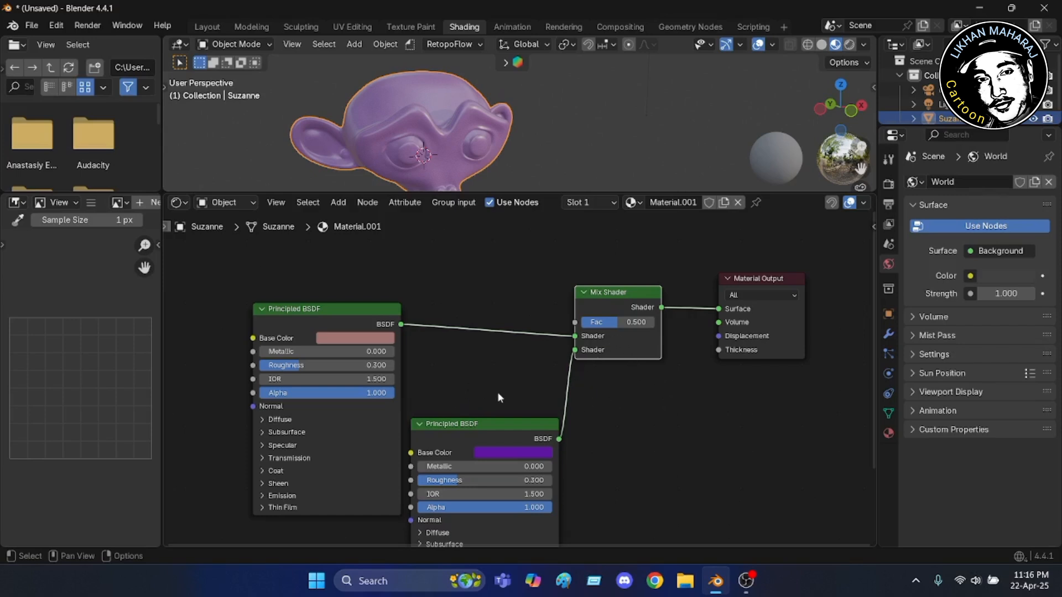
pyautogui.moveTo(661, 386); pyautogui.dragTo(691, 399, button='middle')
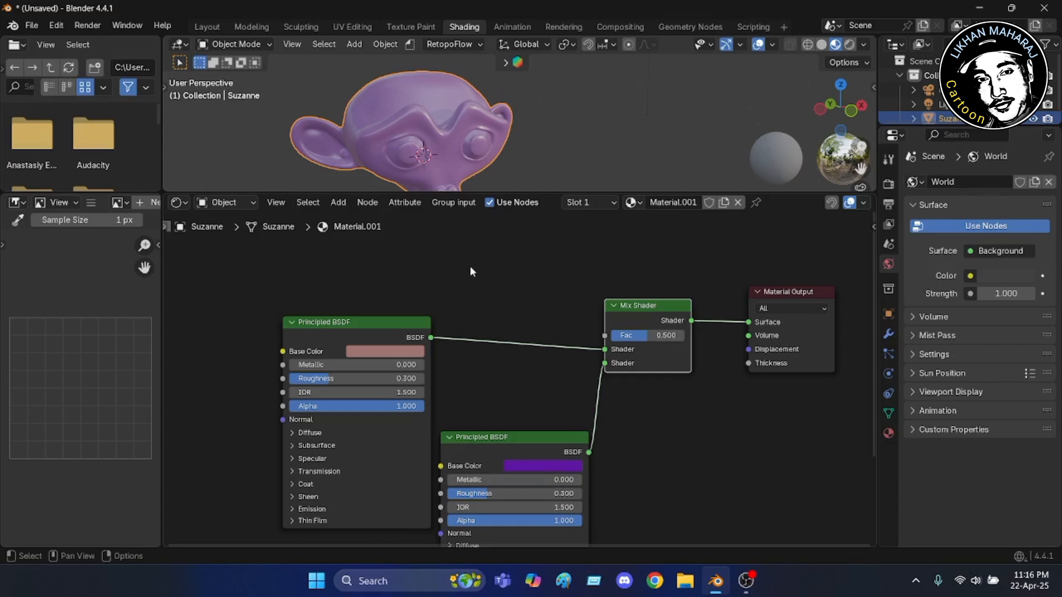
# Add a Noise Texture node and place it above the first Principled BSDF, clear of the other nodes
pyautogui.hotkey('shift', 'a')
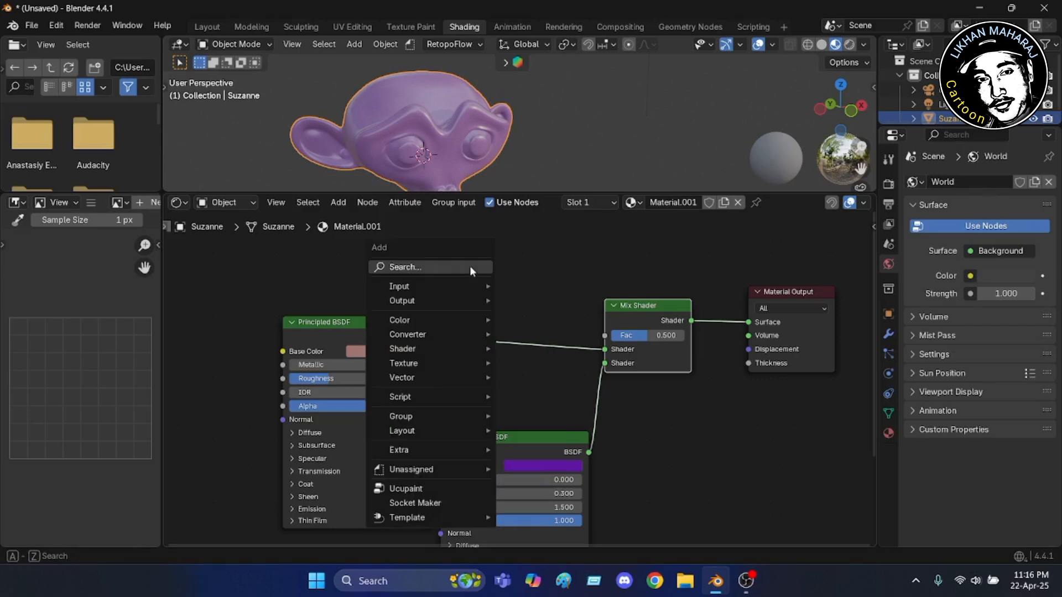
pyautogui.click(470, 267)
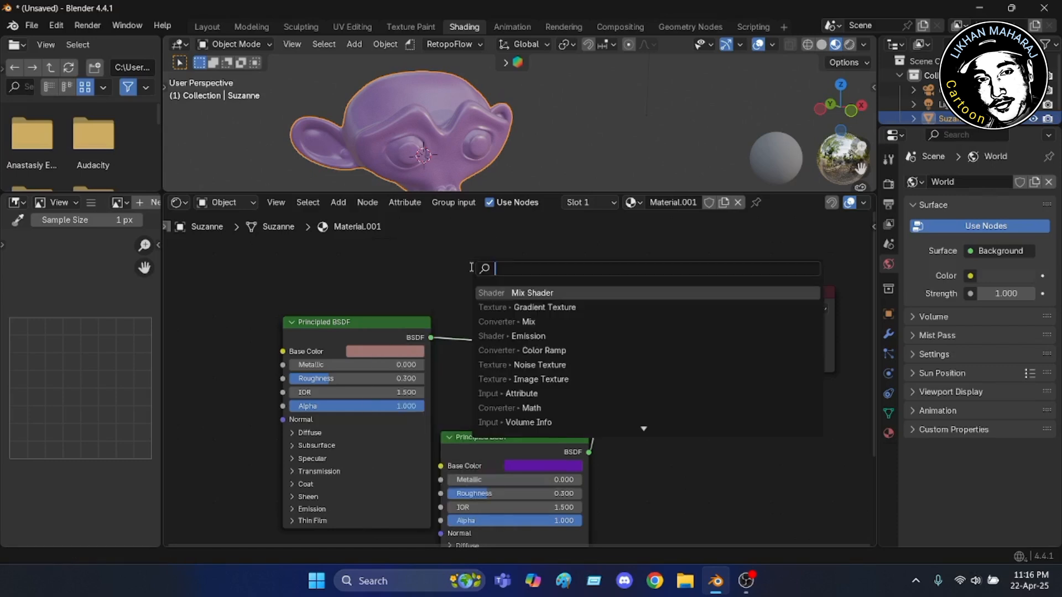
pyautogui.click(556, 365)
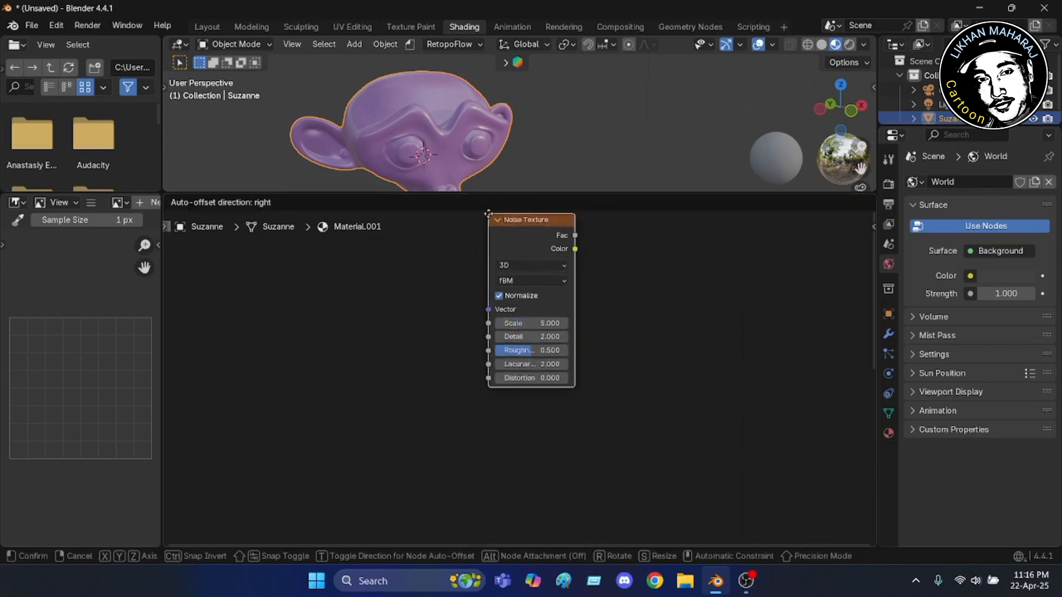
pyautogui.click(494, 336)
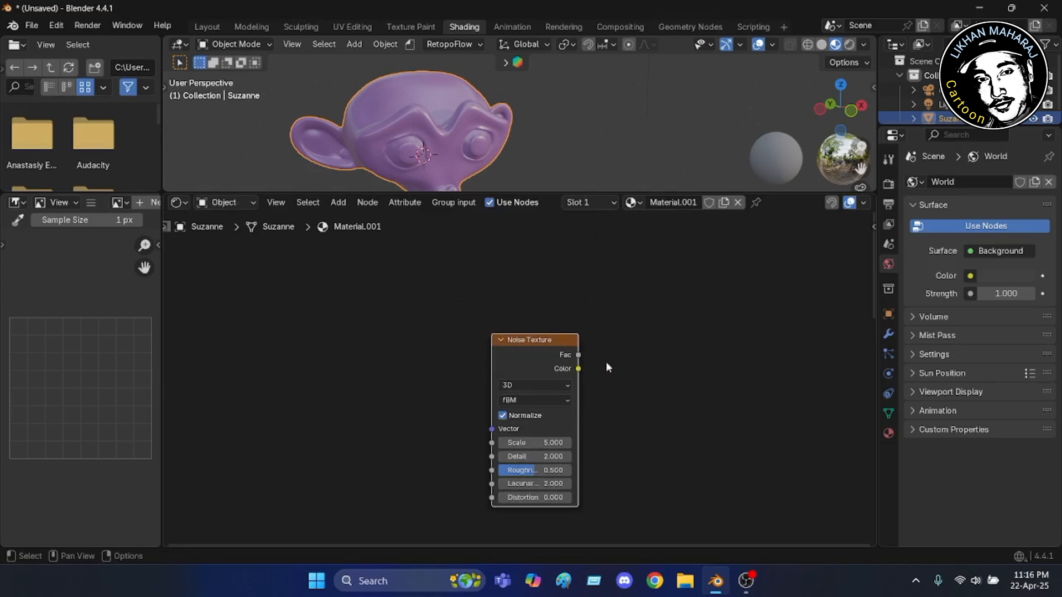
pyautogui.moveTo(611, 372); pyautogui.dragTo(585, 287, button='middle')
pyautogui.scroll(-3, 595, 299)
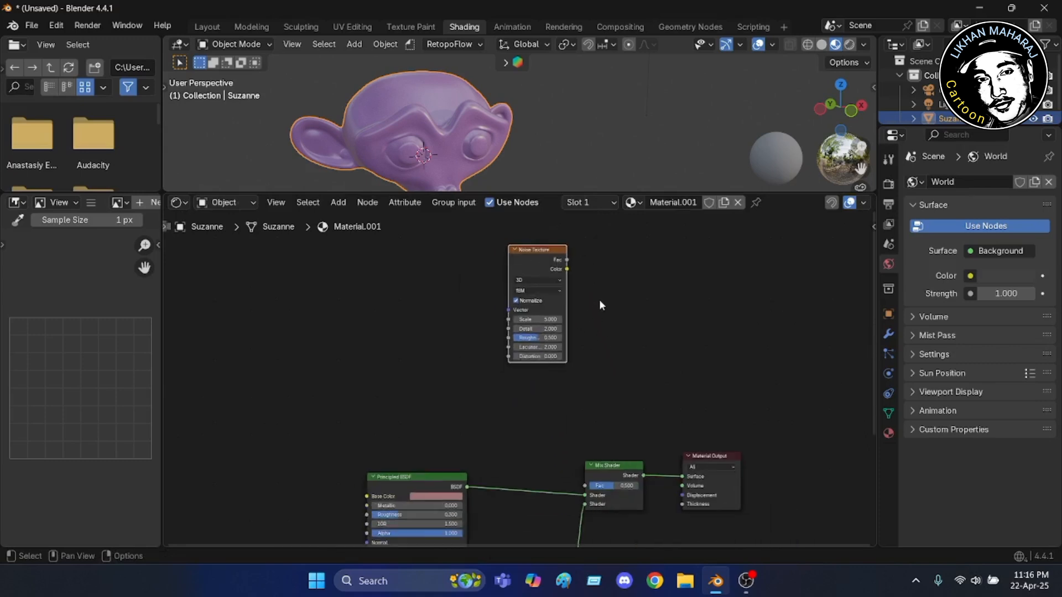
pyautogui.moveTo(544, 251); pyautogui.dragTo(506, 321)
pyautogui.moveTo(634, 335); pyautogui.dragTo(603, 300, button='middle')
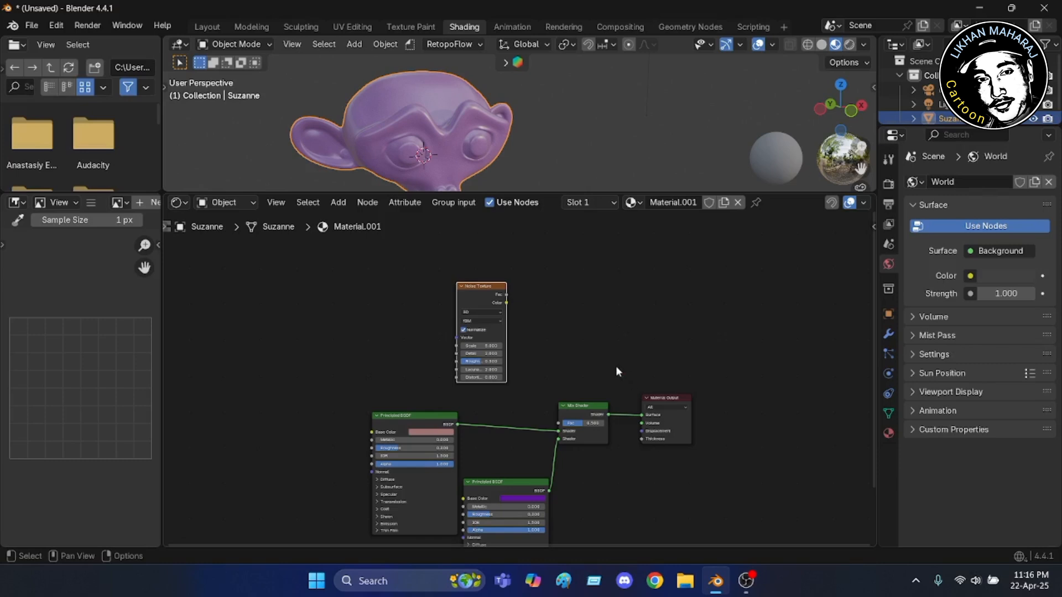
# Connect the Noise Texture's Color output to the Mix Shader's Fac input
pyautogui.moveTo(616, 366); pyautogui.dragTo(601, 346, button='middle')
pyautogui.scroll(1, 603, 458)
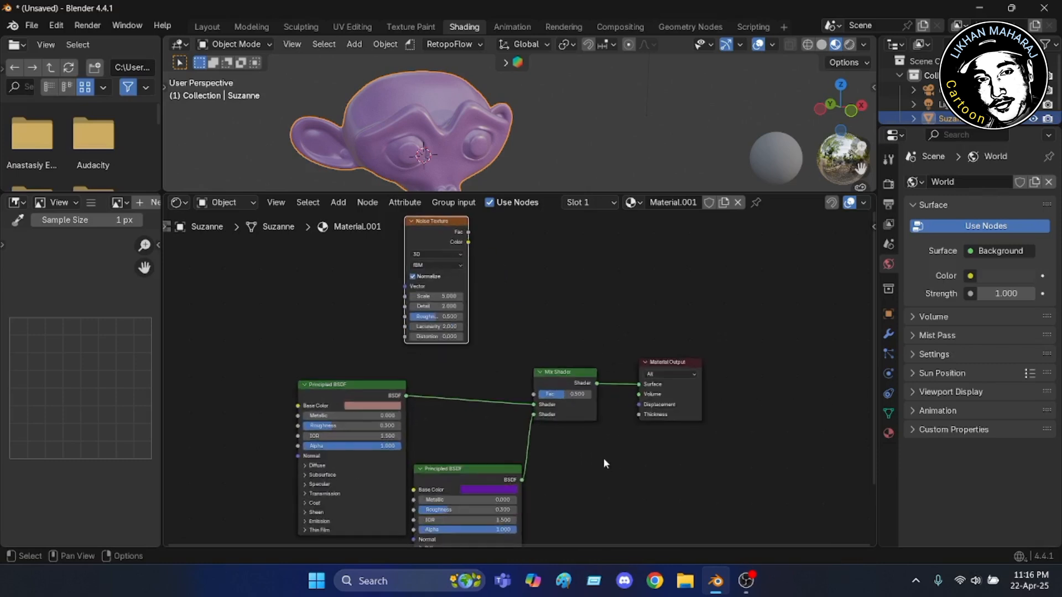
pyautogui.moveTo(603, 447); pyautogui.dragTo(602, 455, button='middle')
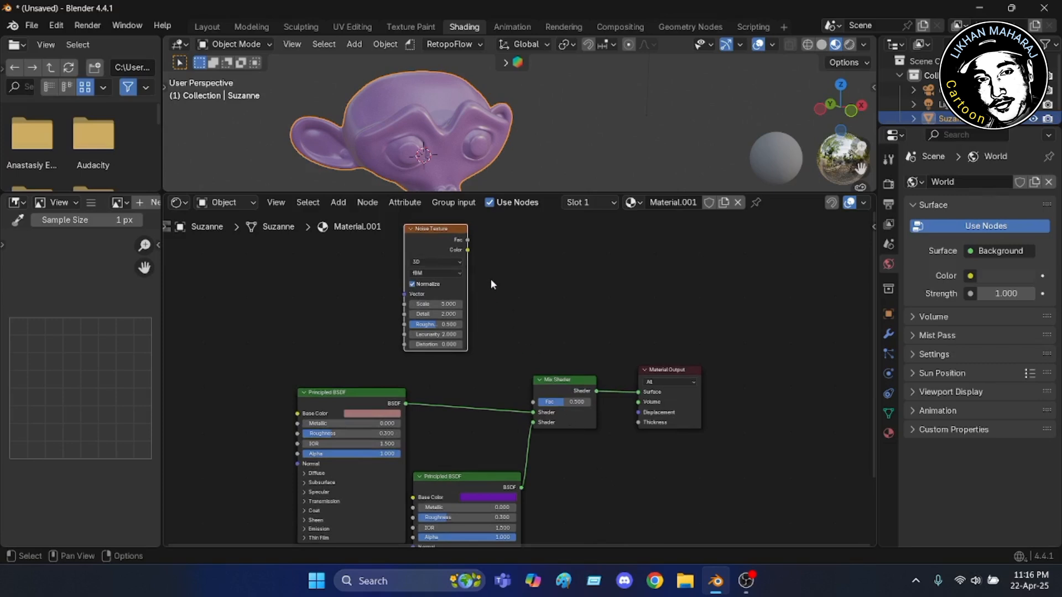
pyautogui.scroll(1, 473, 257)
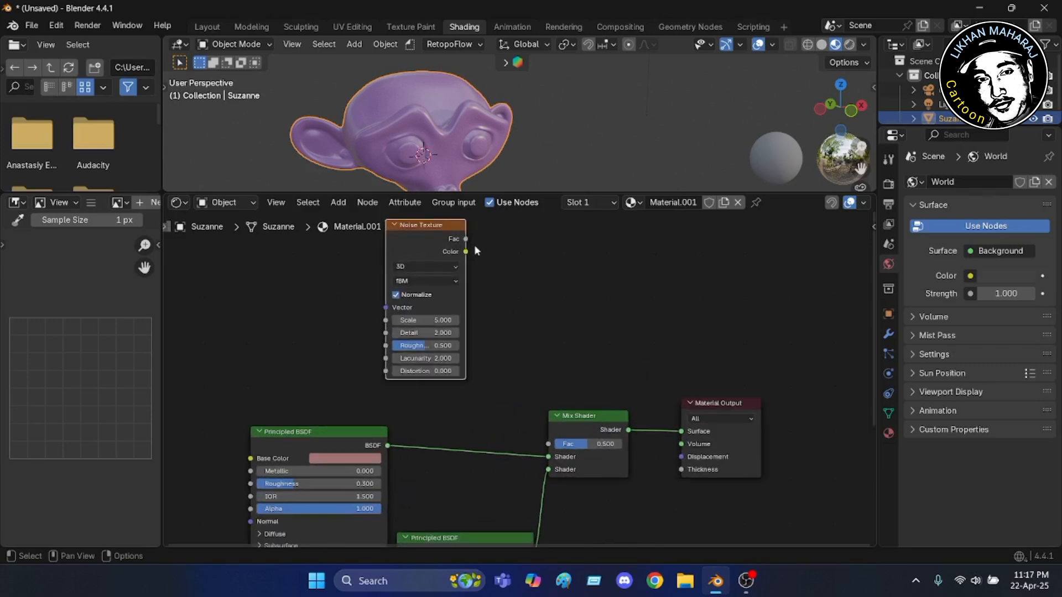
pyautogui.scroll(1, 469, 260)
pyautogui.scroll(1, 469, 256)
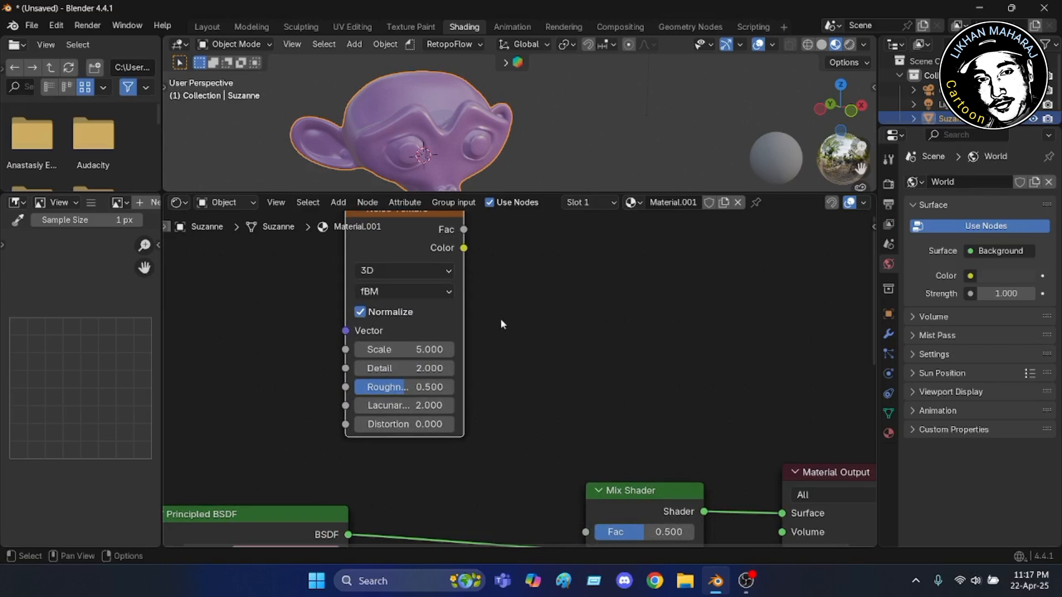
pyautogui.scroll(-1, 514, 340)
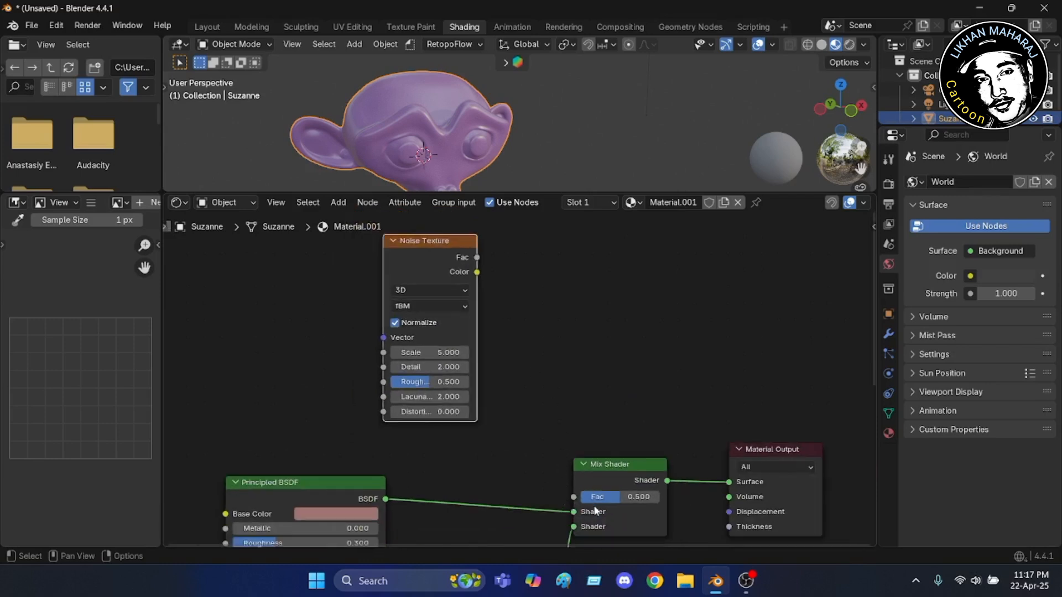
pyautogui.scroll(1, 592, 504)
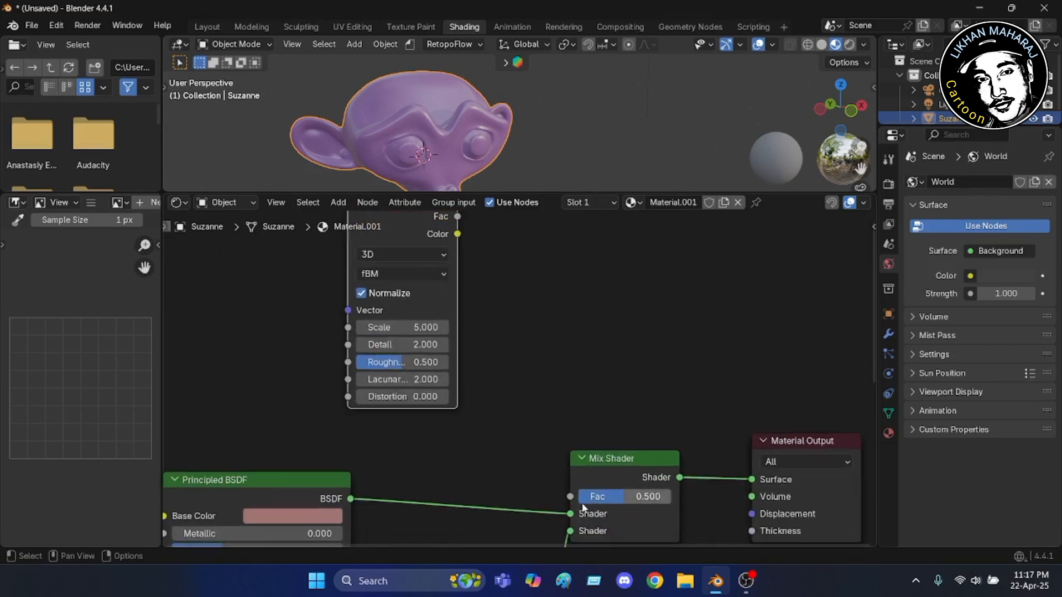
pyautogui.moveTo(461, 240); pyautogui.dragTo(466, 237)
pyautogui.moveTo(502, 322); pyautogui.dragTo(554, 496)
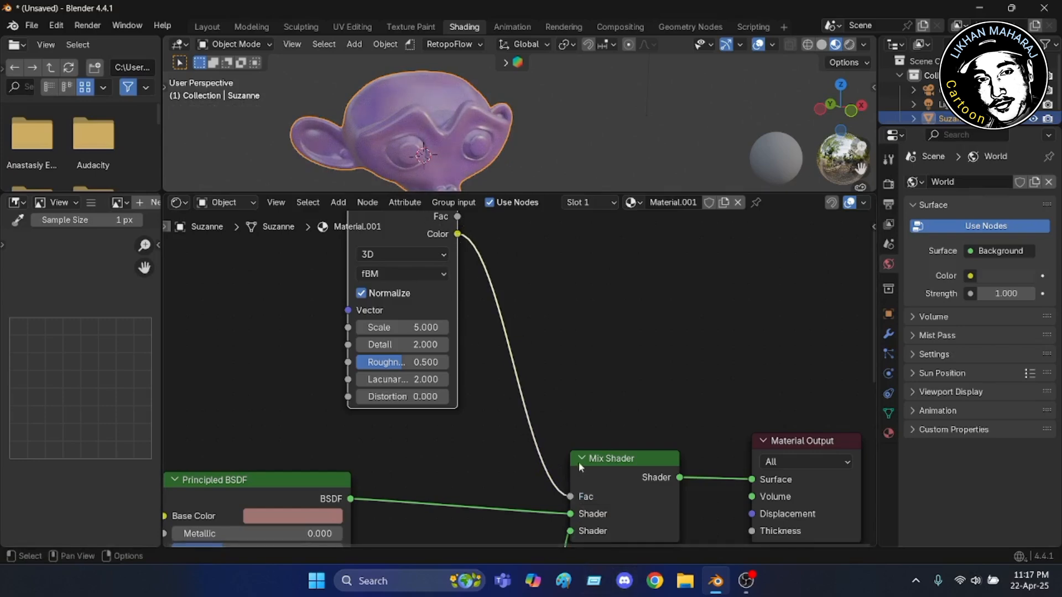
# Move the Noise Texture node to the left of the first Principled BSDF, slightly above it
pyautogui.scroll(-3, 547, 387)
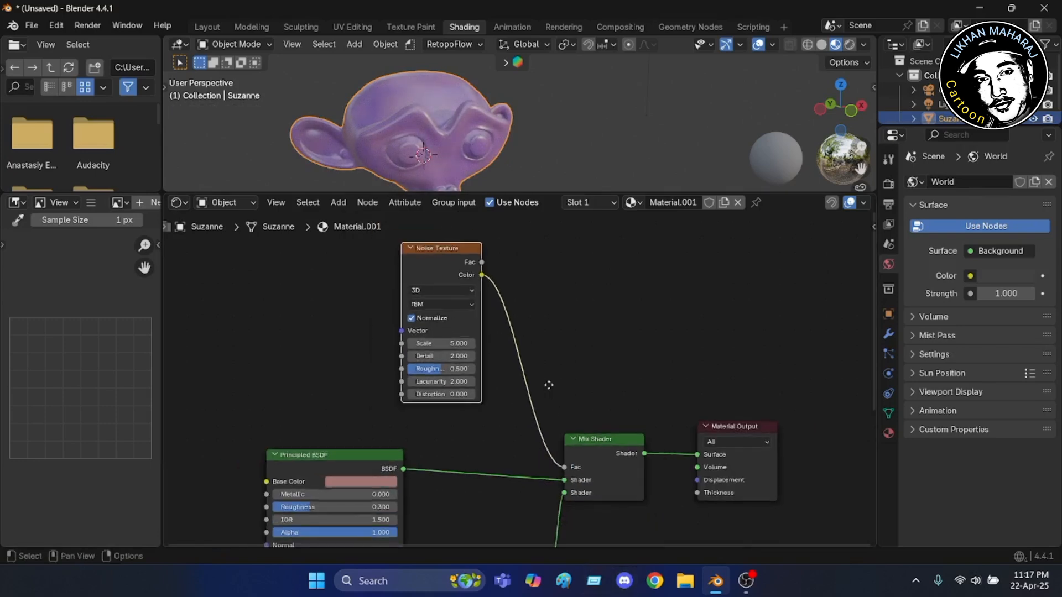
pyautogui.moveTo(550, 384); pyautogui.dragTo(670, 385, button='middle')
pyautogui.scroll(-1, 567, 342)
pyautogui.moveTo(567, 342); pyautogui.dragTo(511, 294, button='middle')
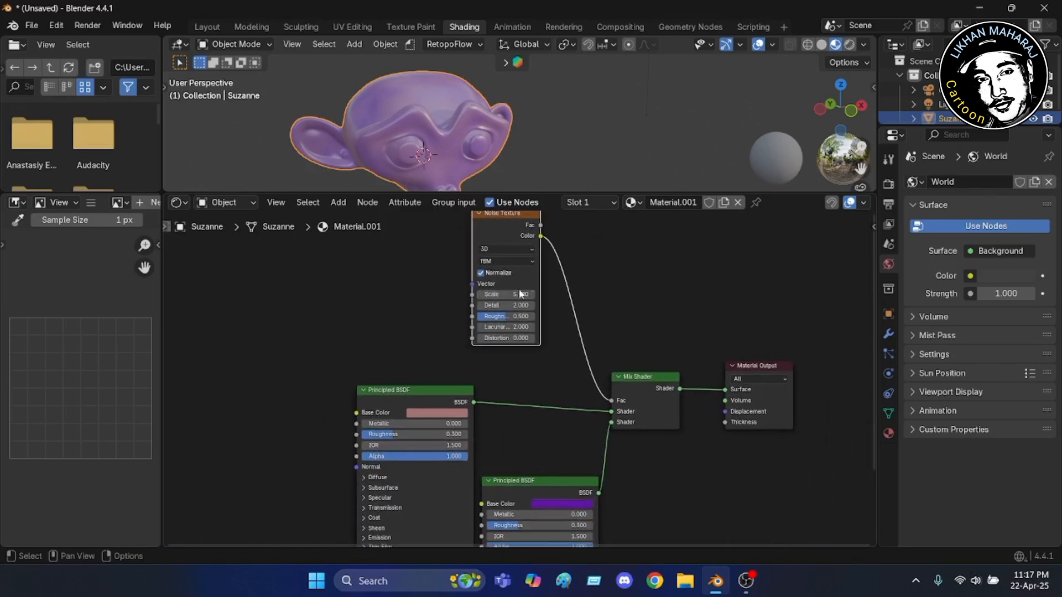
pyautogui.moveTo(589, 276); pyautogui.dragTo(680, 354, button='middle')
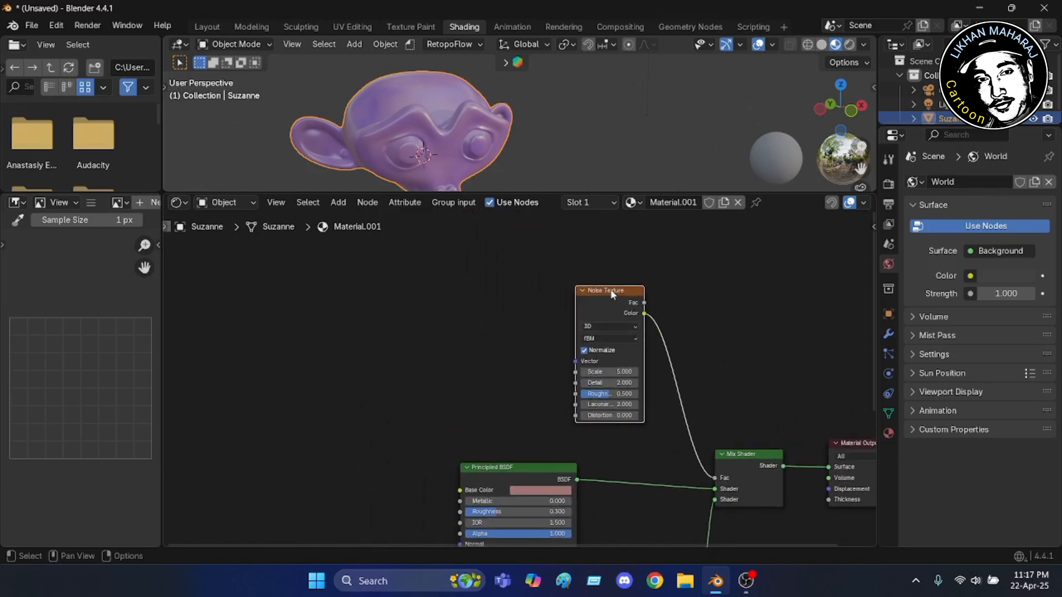
pyautogui.moveTo(613, 293); pyautogui.dragTo(409, 393)
pyautogui.moveTo(505, 371); pyautogui.dragTo(496, 238, button='middle')
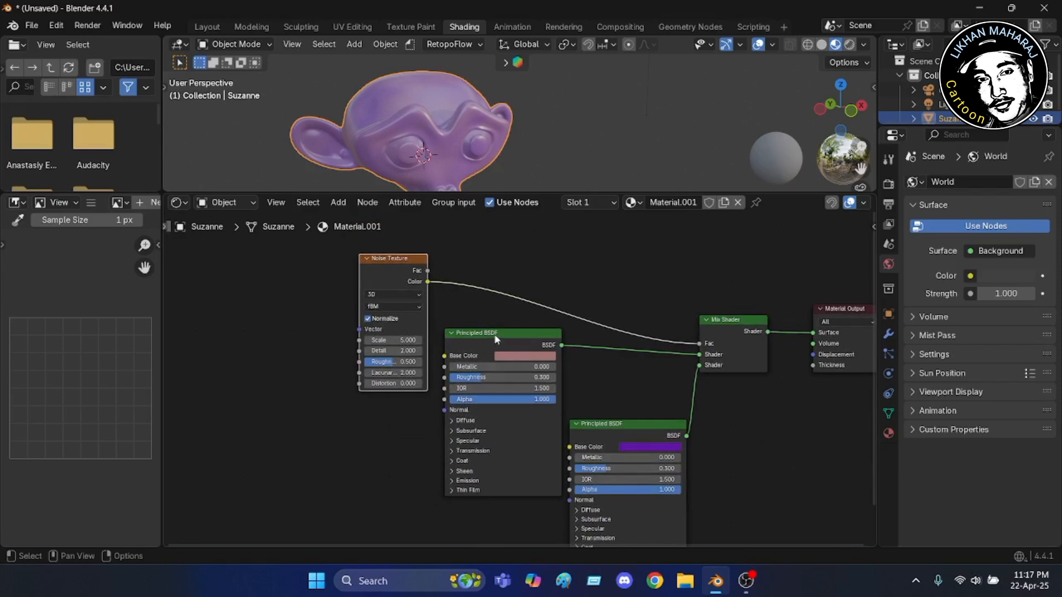
# Lower the first Principled BSDF clear of the noise link and fine-tune the Noise Texture node's position beside it
pyautogui.moveTo(493, 338); pyautogui.dragTo(485, 390)
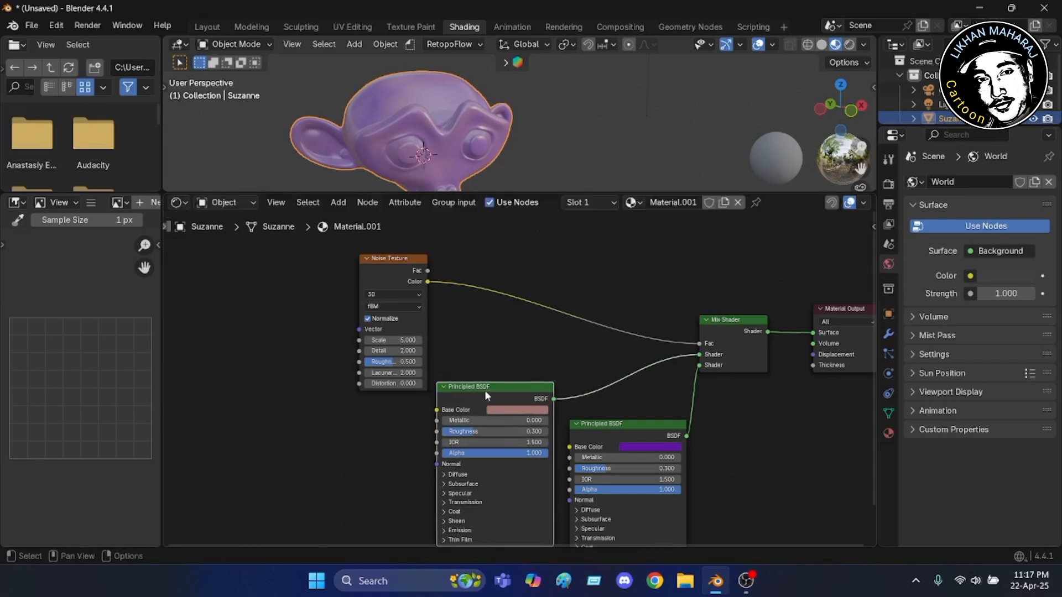
pyautogui.moveTo(749, 440); pyautogui.dragTo(820, 421, button='middle')
pyautogui.moveTo(461, 240); pyautogui.dragTo(443, 276)
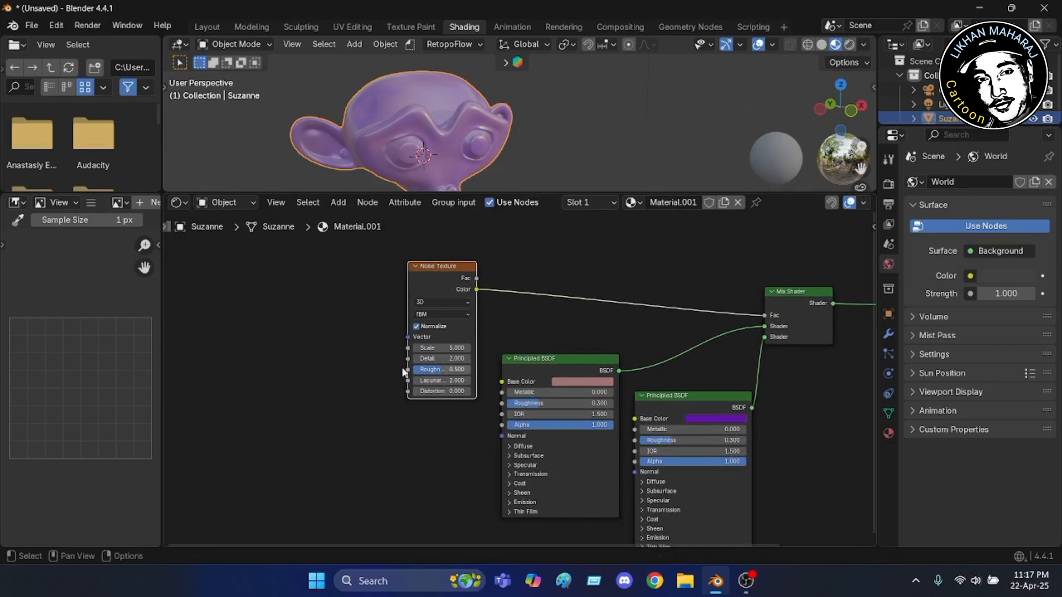
pyautogui.moveTo(344, 370); pyautogui.dragTo(389, 386, button='middle')
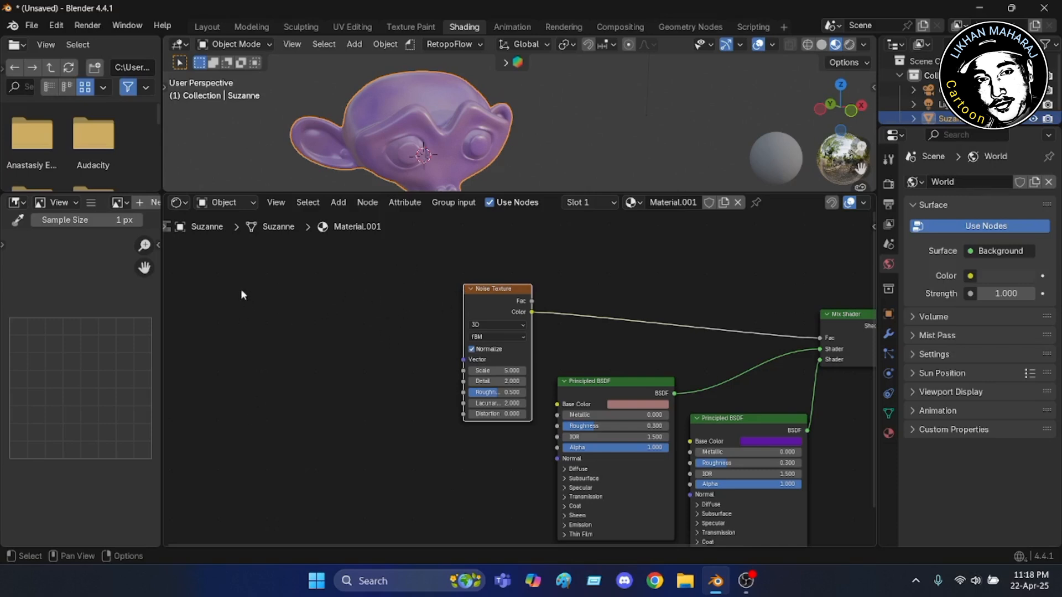
# Search the add-ons in Preferences for "wr" to check whether Node Wrangler is enabled, and close Preferences
pyautogui.click(62, 27)
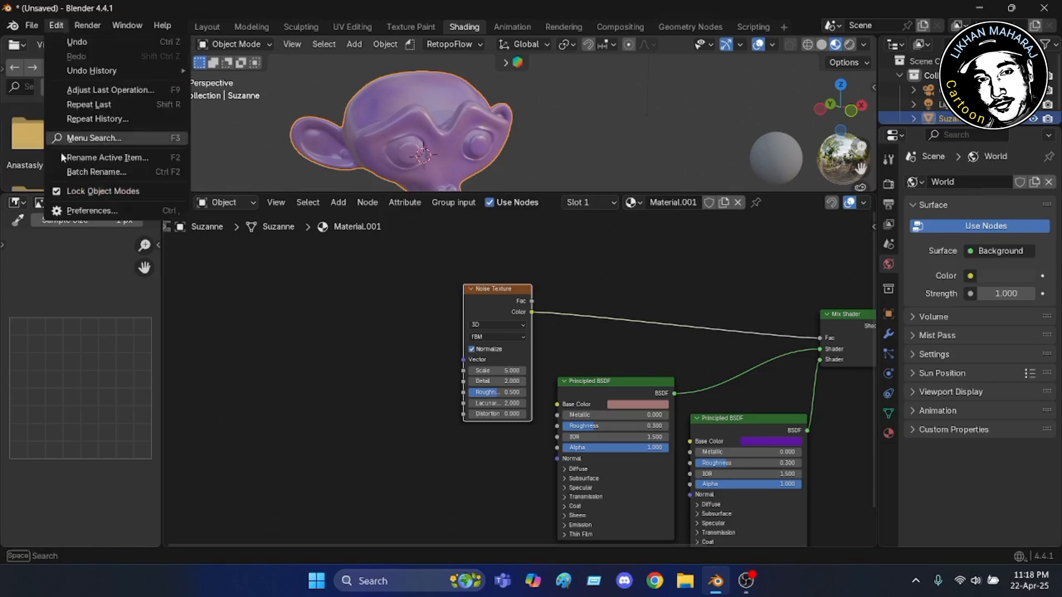
pyautogui.click(94, 212)
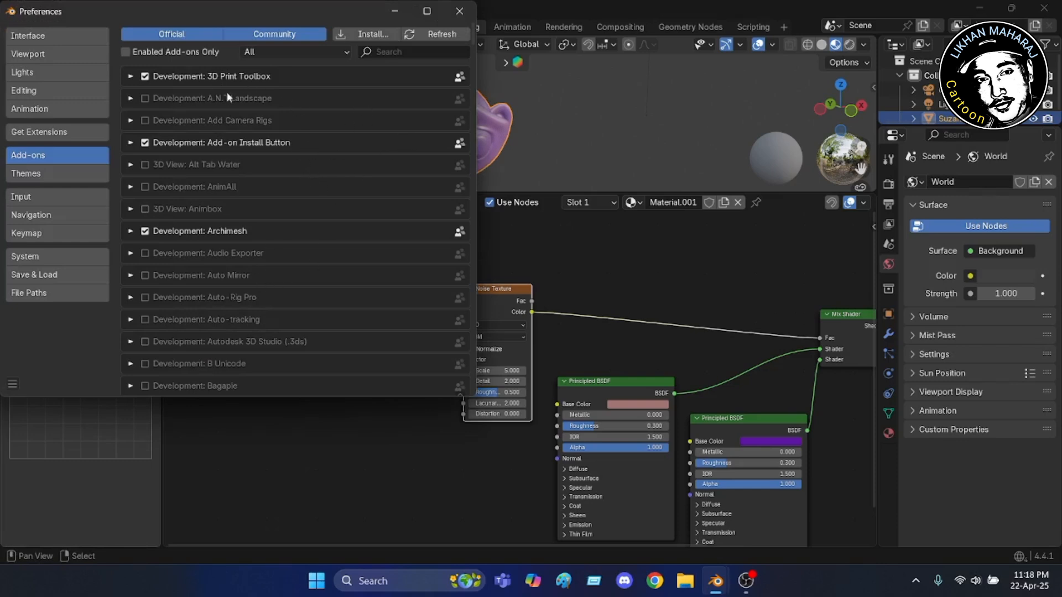
pyautogui.click(394, 51)
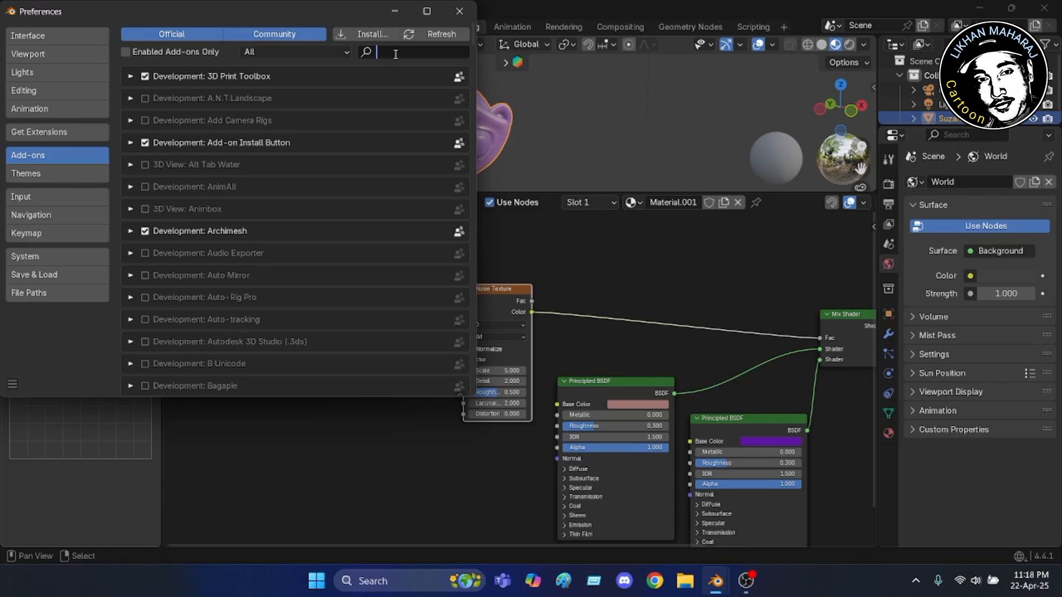
pyautogui.write('r')
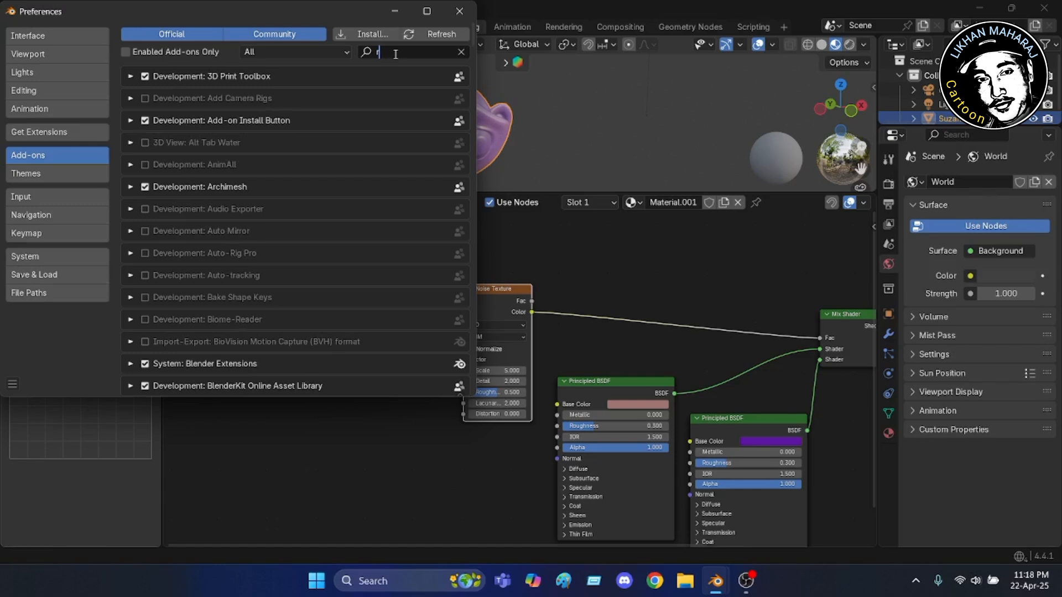
pyautogui.press('BackSpace')
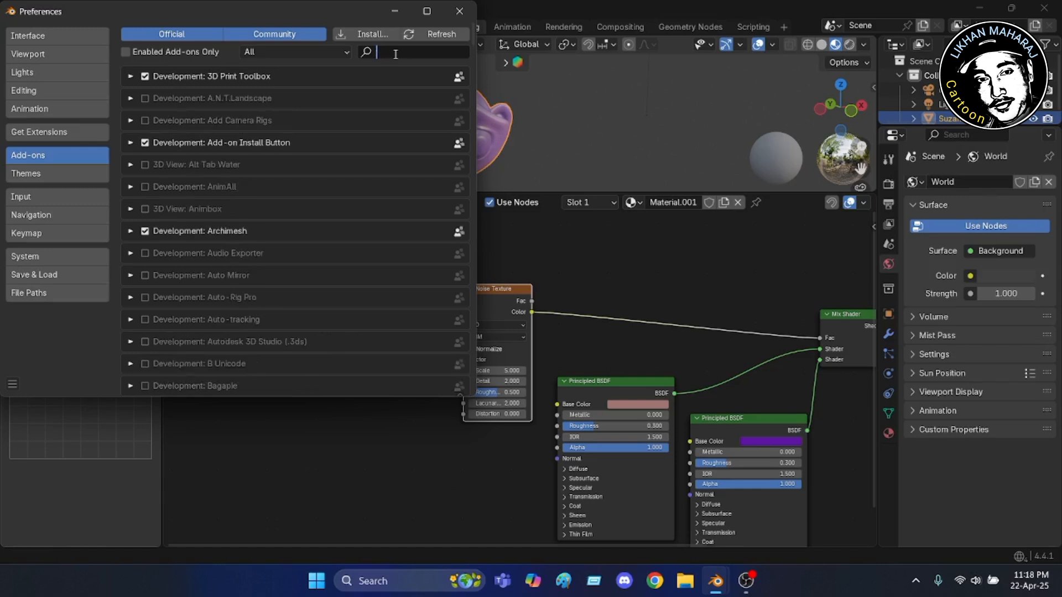
pyautogui.write('w')
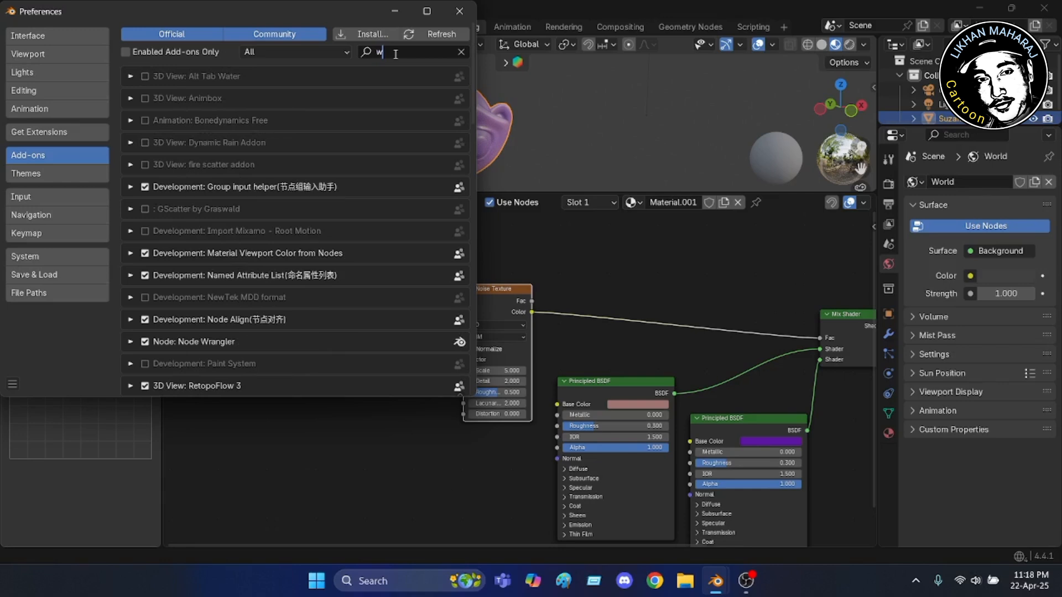
pyautogui.write('r')
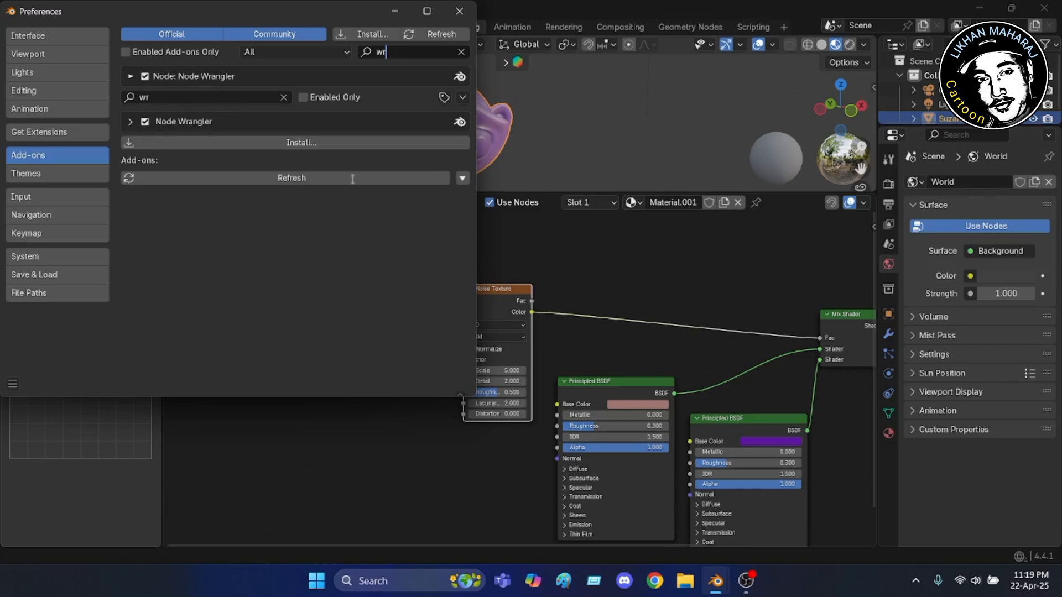
pyautogui.click(458, 11)
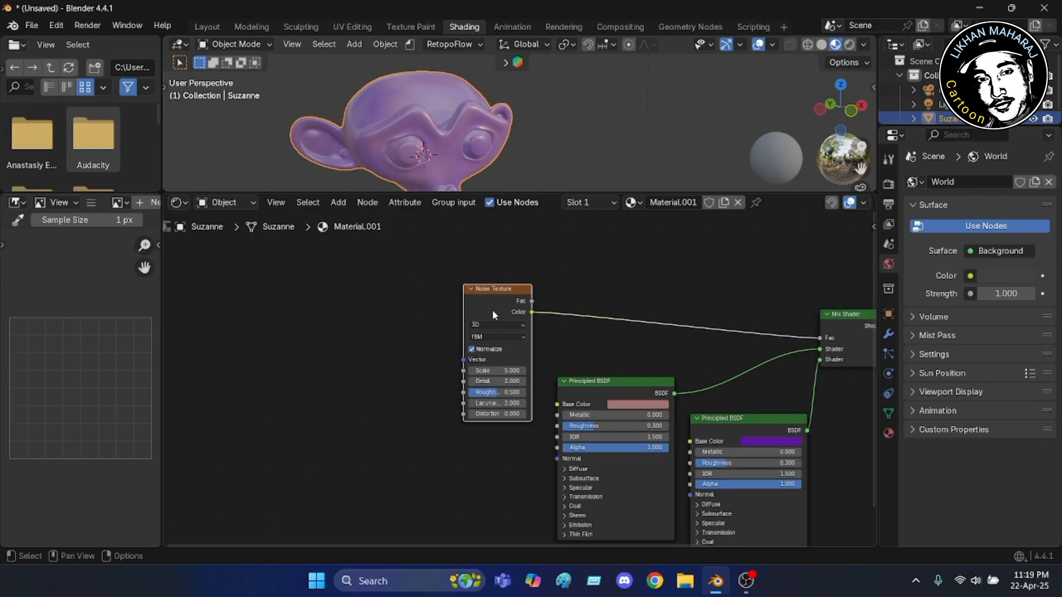
# Add Node Wrangler's Texture Coordinate and Mapping setup to the Noise Texture, and feed Mapping's Vector from the Object output instead of Generated
pyautogui.press('ctrl')
pyautogui.hotkey('ctrl', 't')
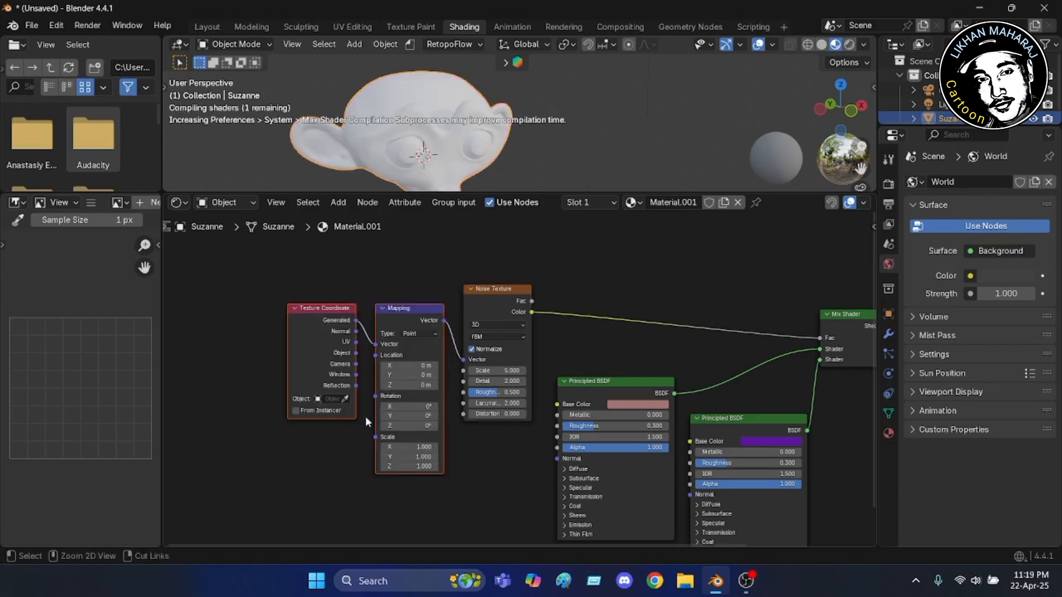
pyautogui.scroll(3, 456, 423)
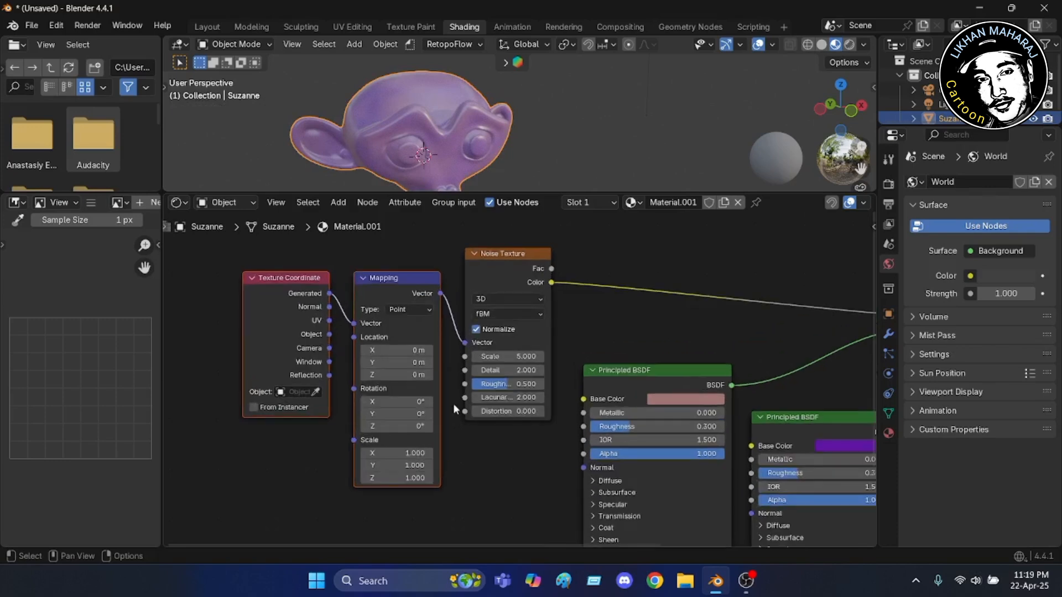
pyautogui.moveTo(457, 242); pyautogui.dragTo(495, 256, button='middle')
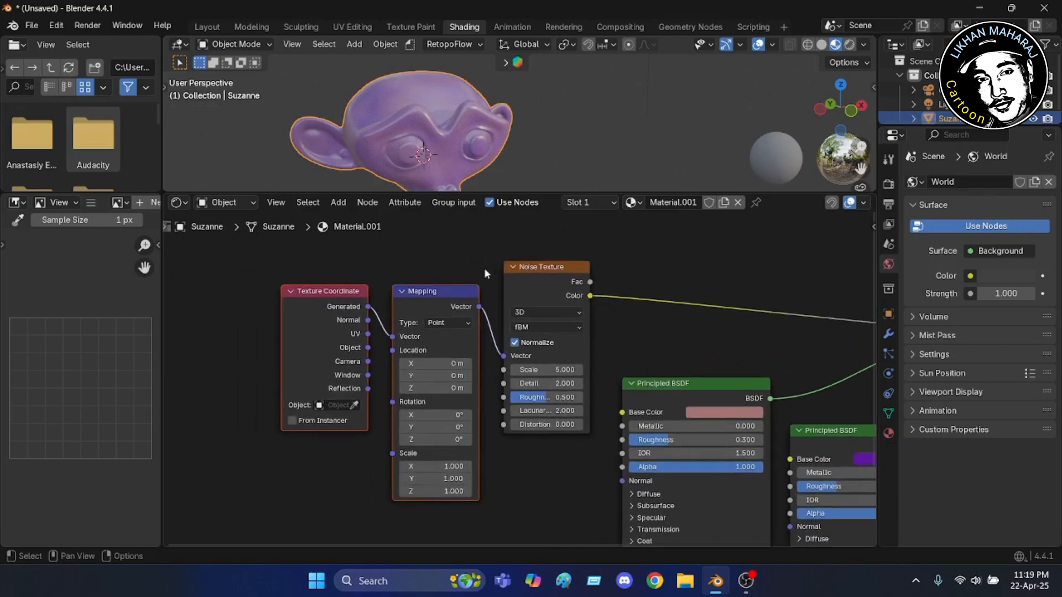
pyautogui.scroll(2, 482, 267)
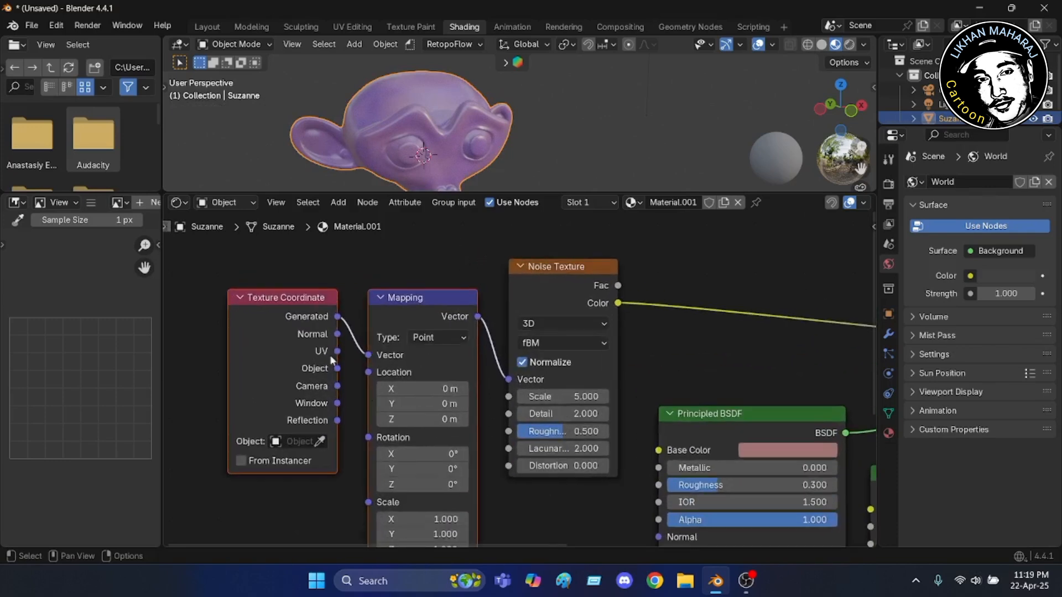
pyautogui.scroll(1, 335, 336)
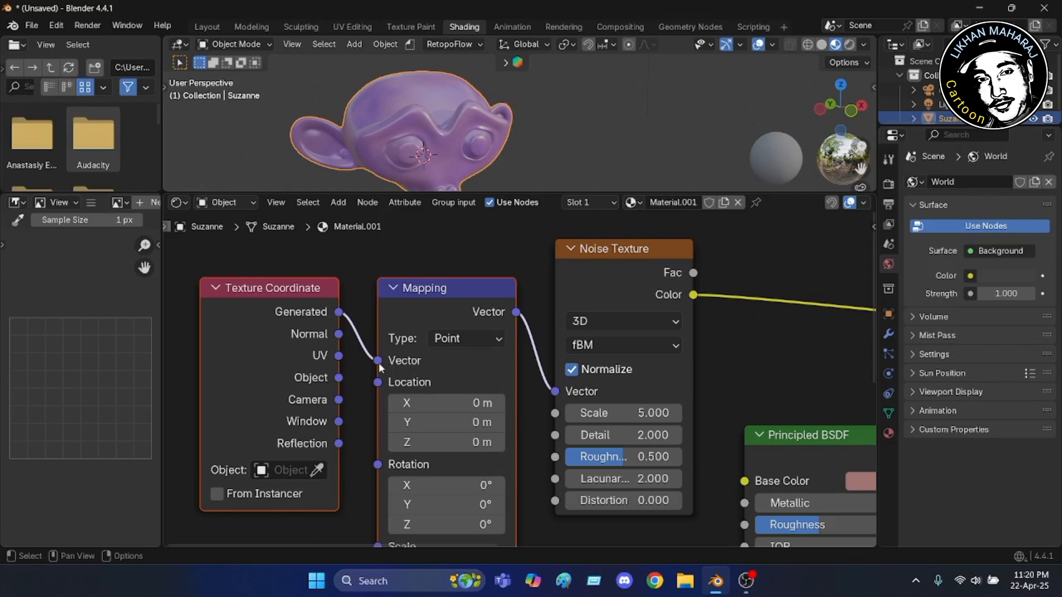
pyautogui.moveTo(378, 361); pyautogui.dragTo(360, 367)
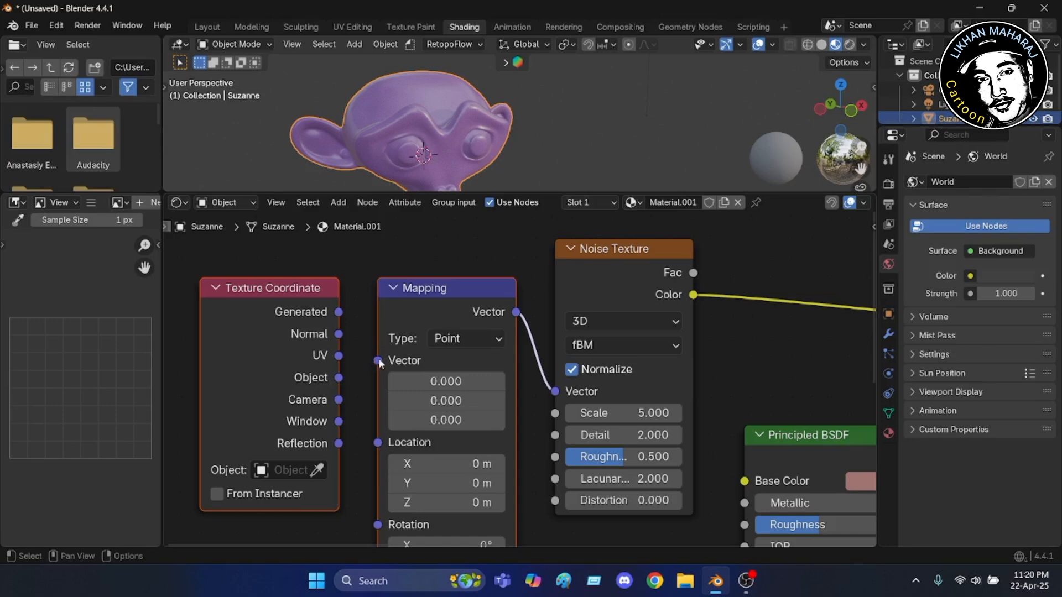
pyautogui.moveTo(340, 378)
pyautogui.mouseDown()
pyautogui.moveTo(362, 368)
pyautogui.moveTo(355, 376)
pyautogui.mouseUp()
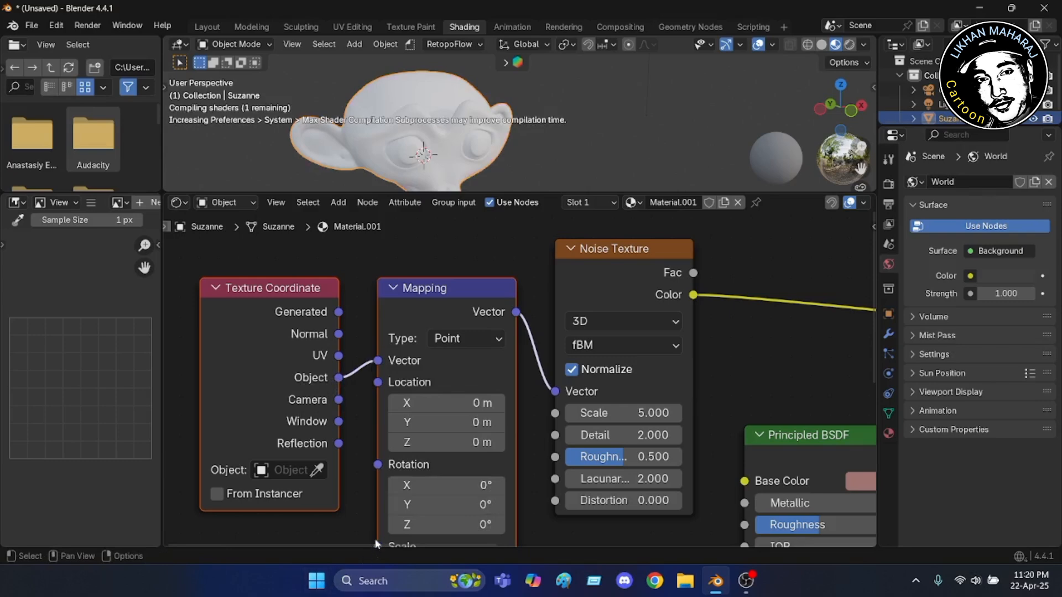
# Add a Color Ramp node and place it in the empty space above the other nodes
pyautogui.scroll(-2, 507, 471)
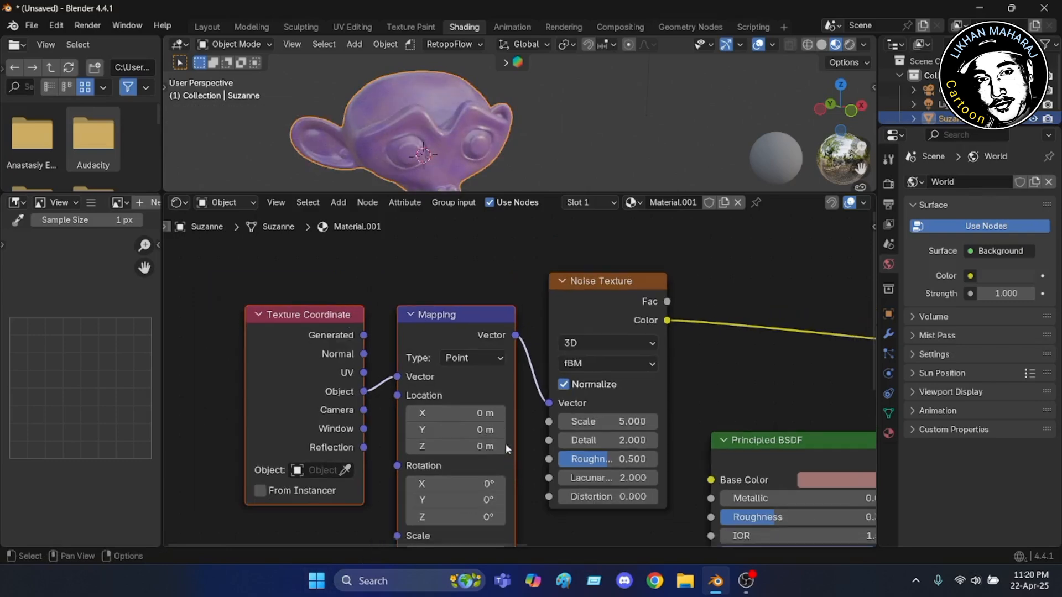
pyautogui.moveTo(517, 442); pyautogui.dragTo(241, 336, button='middle')
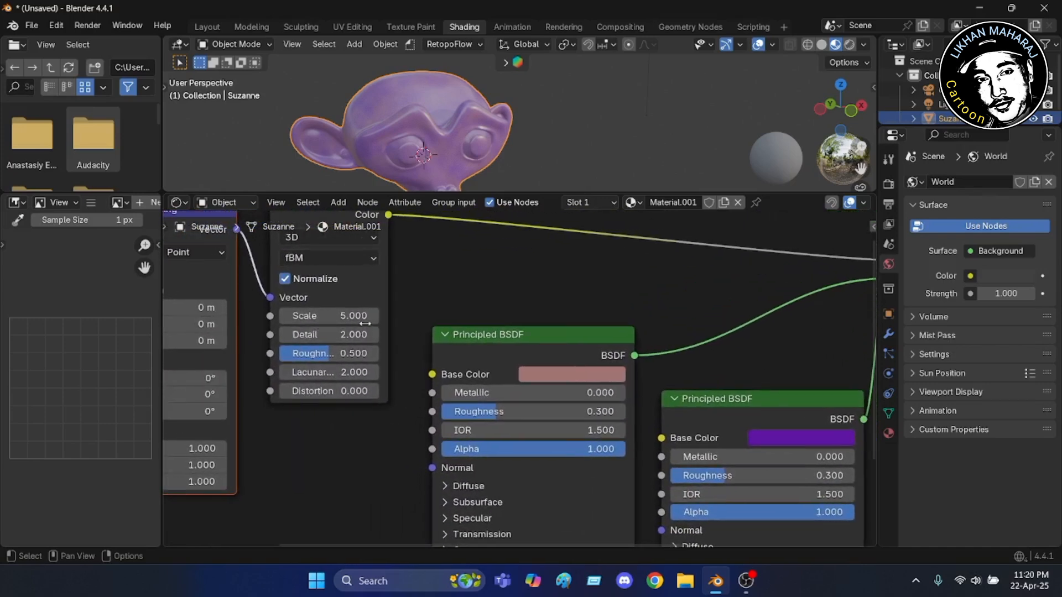
pyautogui.moveTo(507, 292); pyautogui.dragTo(502, 315, button='middle')
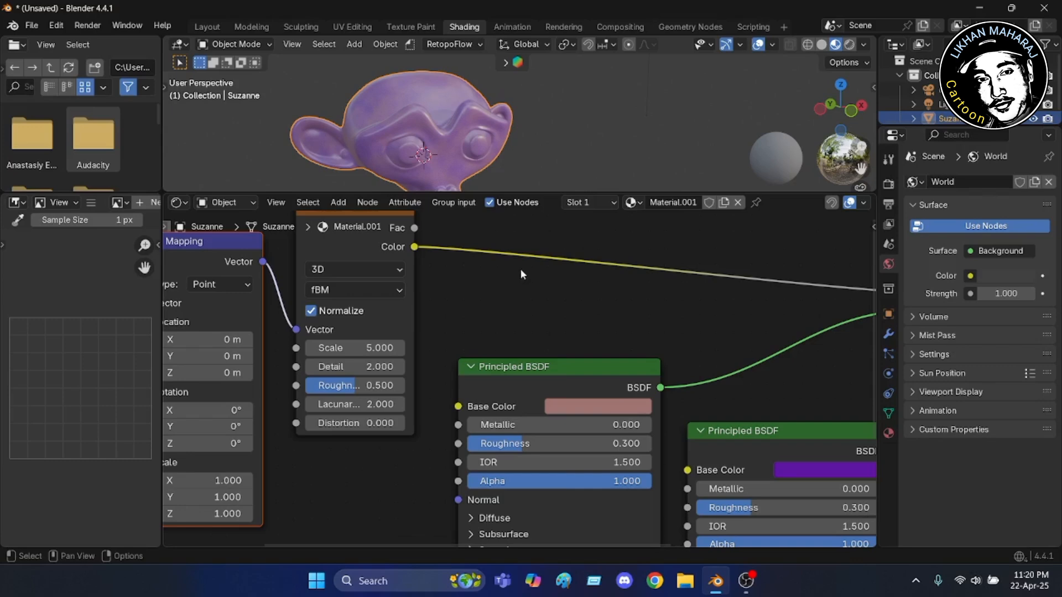
pyautogui.moveTo(520, 275); pyautogui.dragTo(452, 343, button='middle')
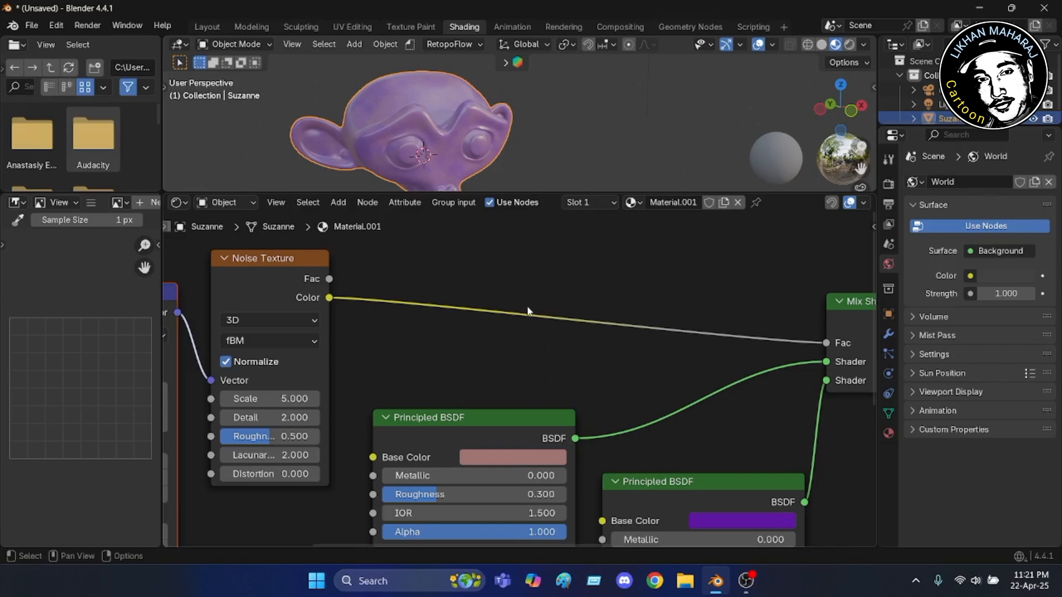
pyautogui.hotkey('shift', 'a')
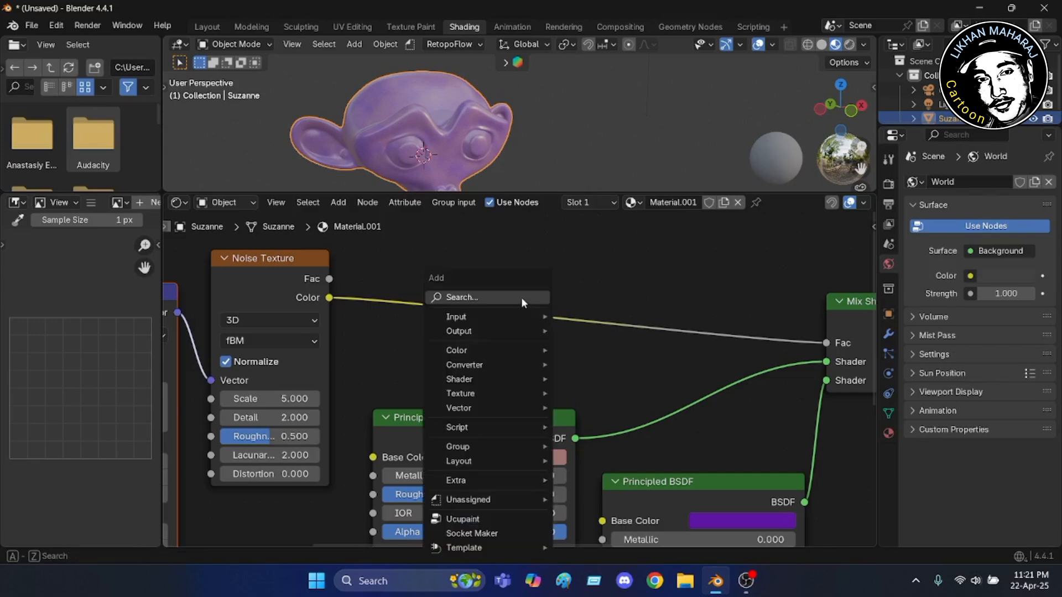
pyautogui.click(521, 297)
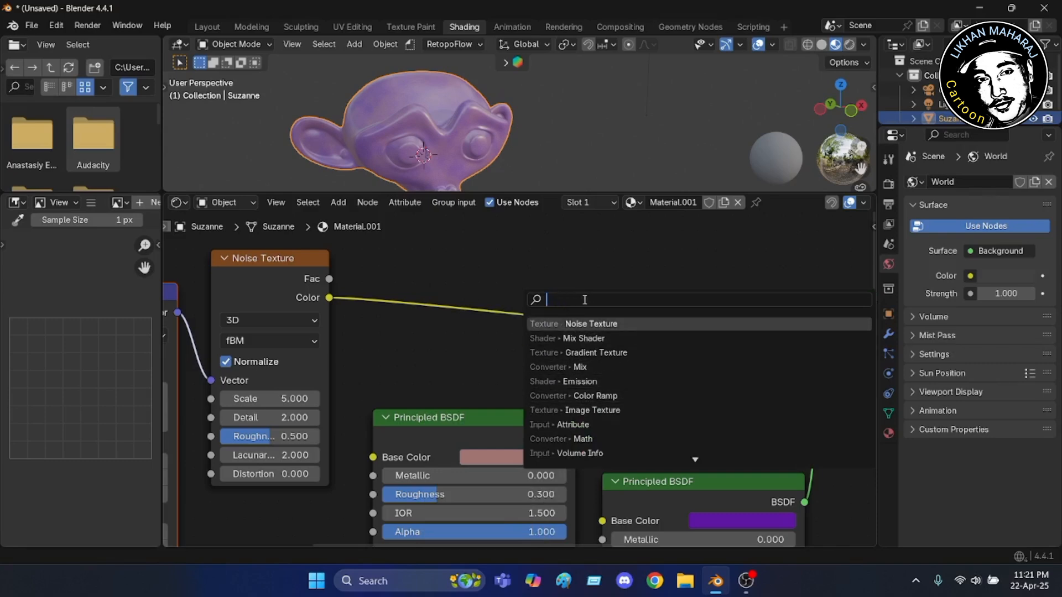
pyautogui.click(599, 396)
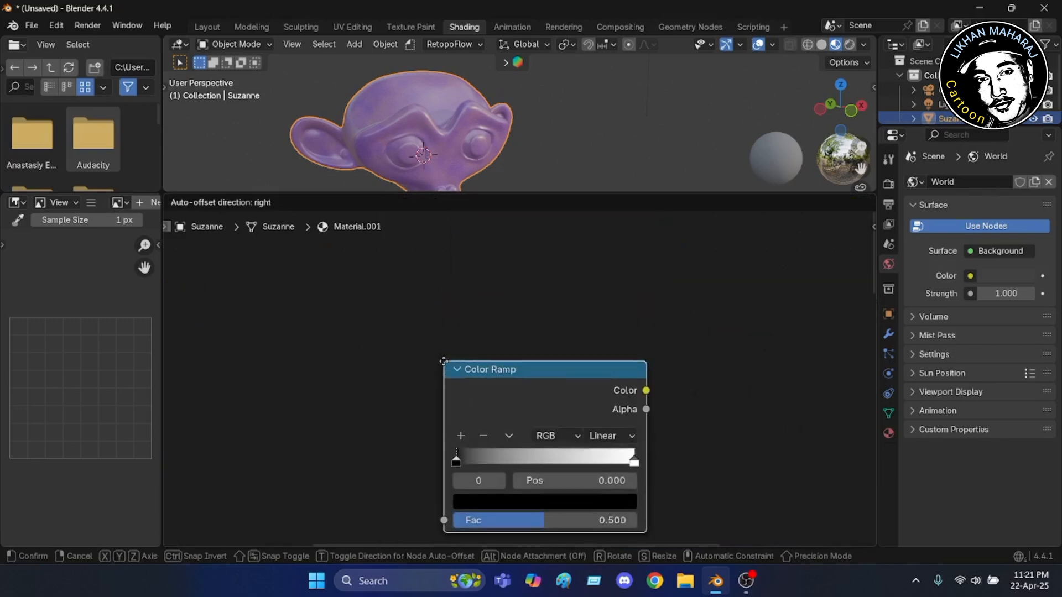
pyautogui.click(444, 363)
# Insert the Color Ramp into the link between the Noise Texture's Color output and the Mix Shader's Fac input
pyautogui.scroll(-4, 691, 407)
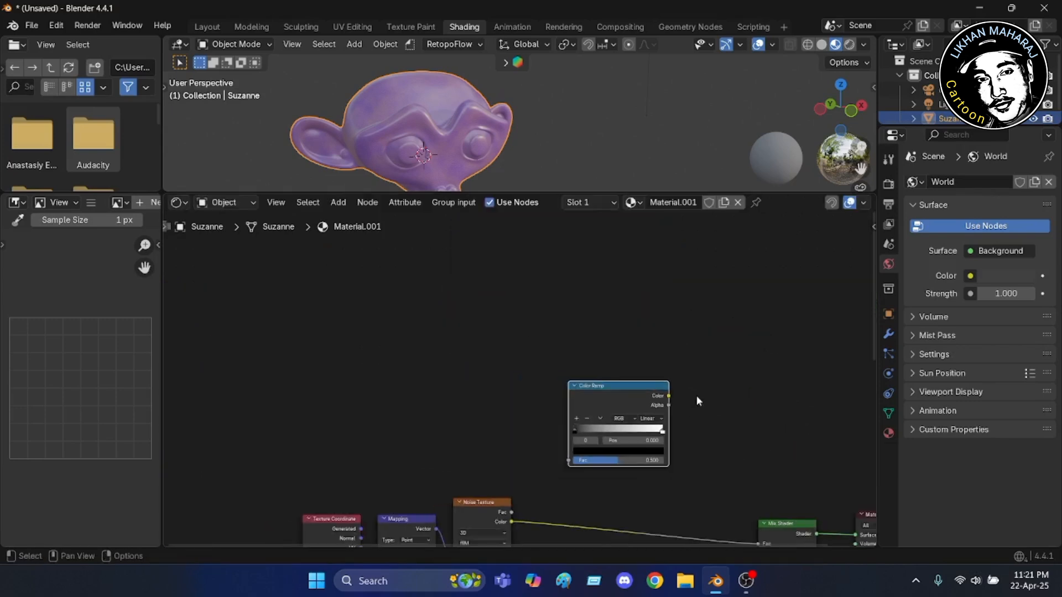
pyautogui.moveTo(478, 441); pyautogui.dragTo(359, 304, button='middle')
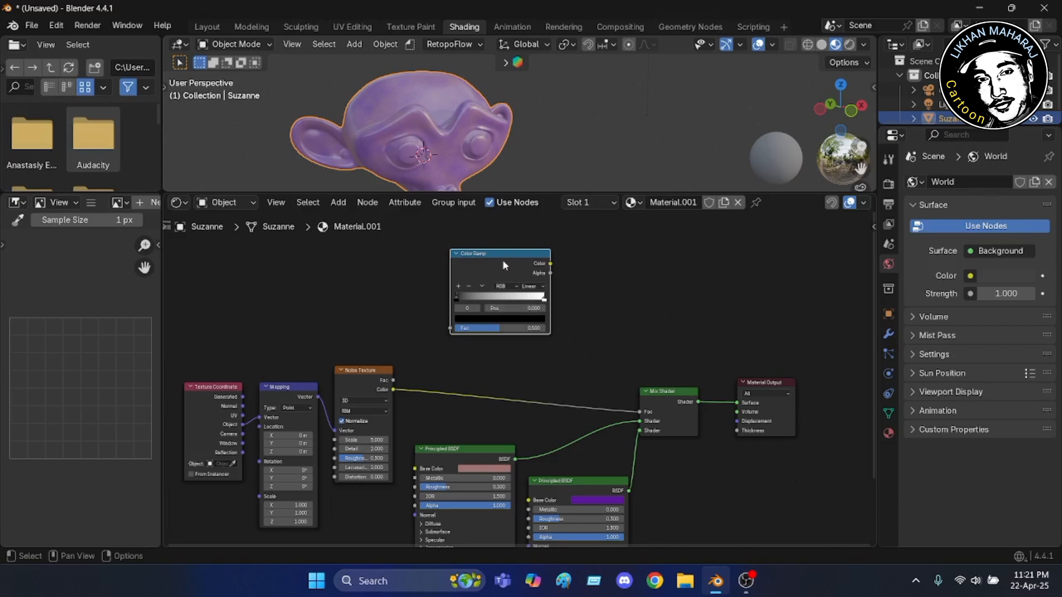
pyautogui.moveTo(503, 264); pyautogui.dragTo(503, 293, button='middle')
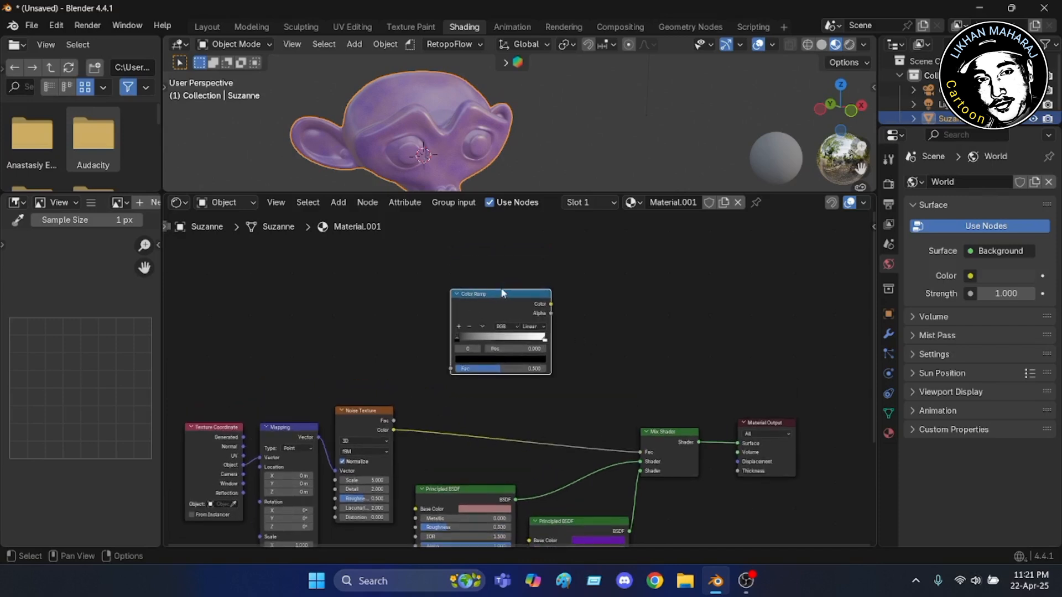
pyautogui.scroll(-1, 584, 412)
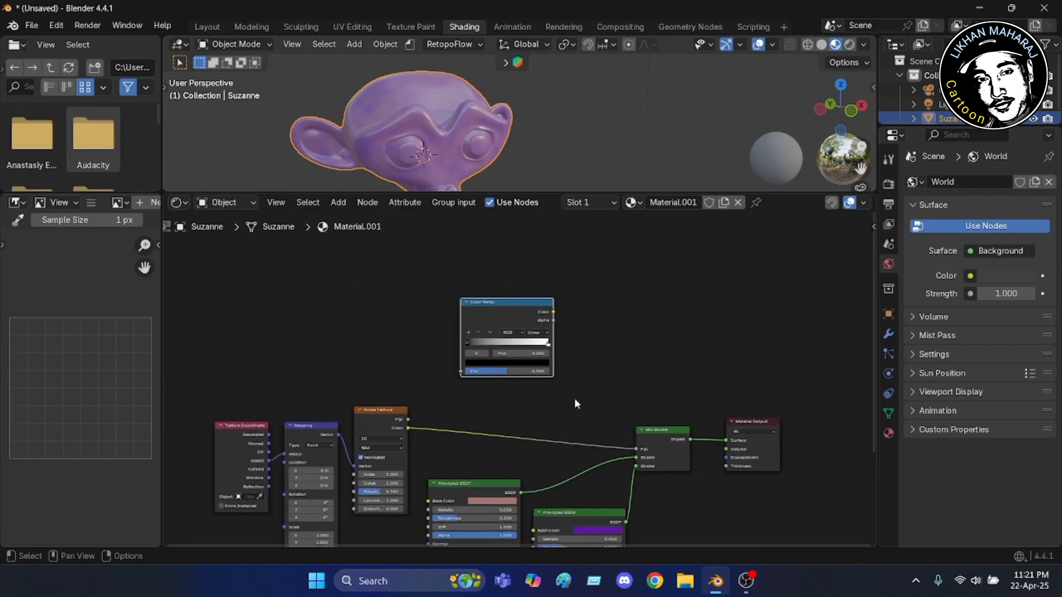
pyautogui.scroll(3, 500, 410)
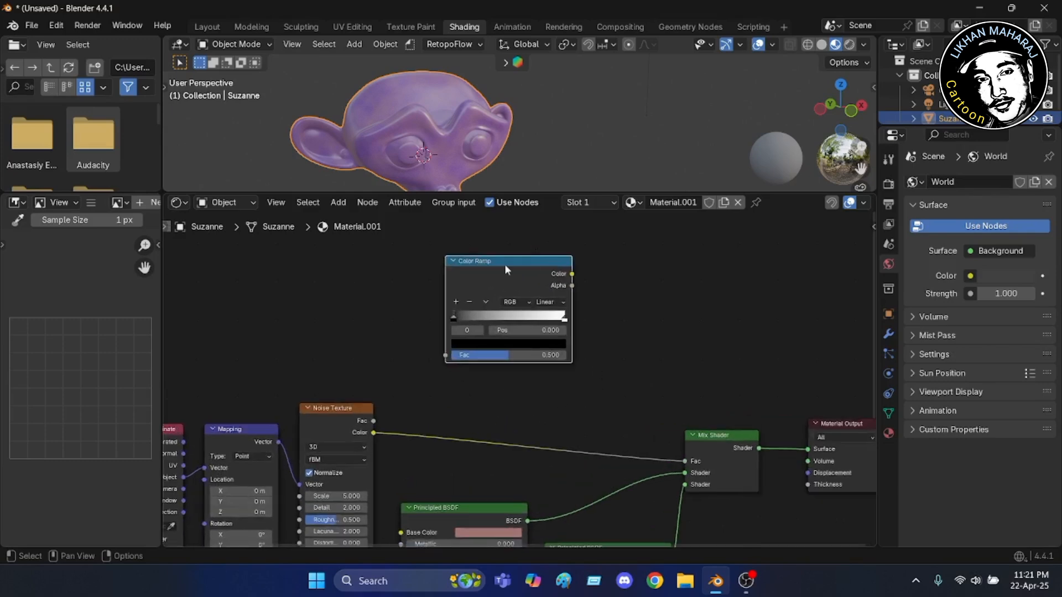
pyautogui.moveTo(504, 260); pyautogui.dragTo(503, 410)
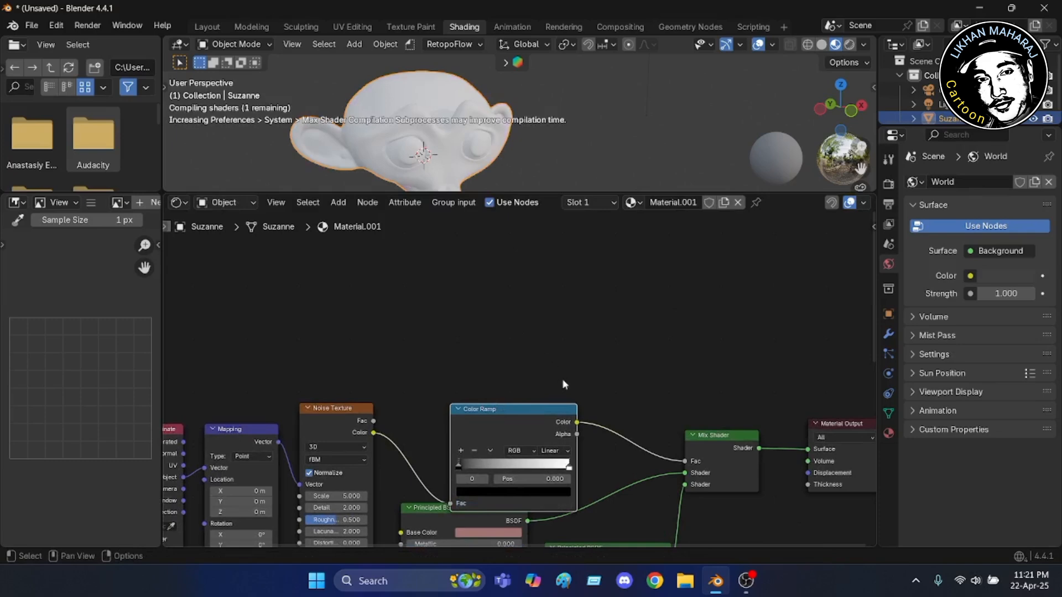
# Move the Color Ramp node up so that it no longer overlaps the pink Principled BSDF node
pyautogui.scroll(-3, 538, 410)
pyautogui.moveTo(537, 412); pyautogui.dragTo(534, 367, button='middle')
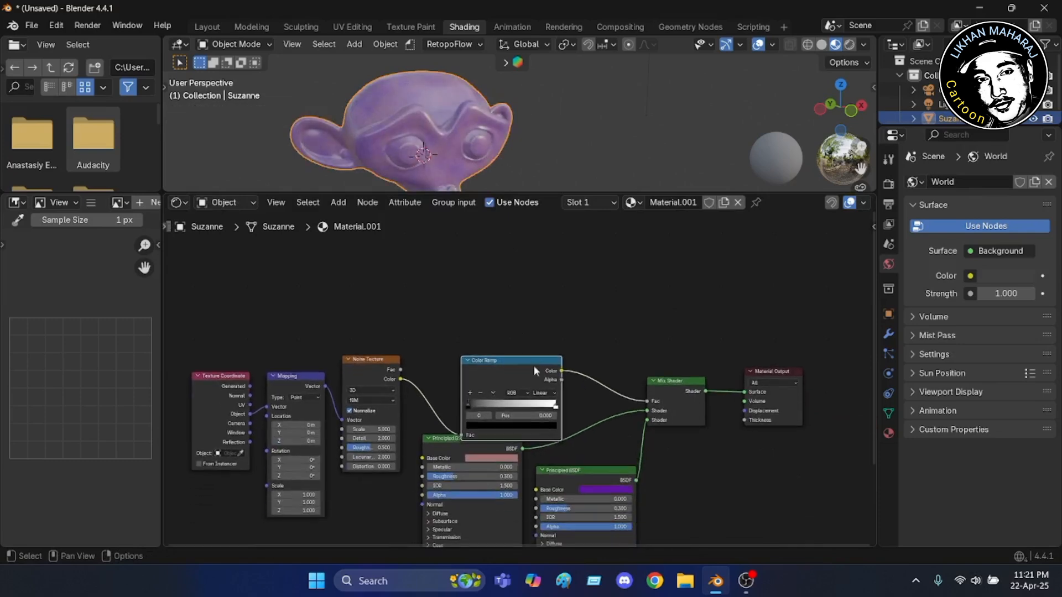
pyautogui.moveTo(510, 359); pyautogui.dragTo(511, 326)
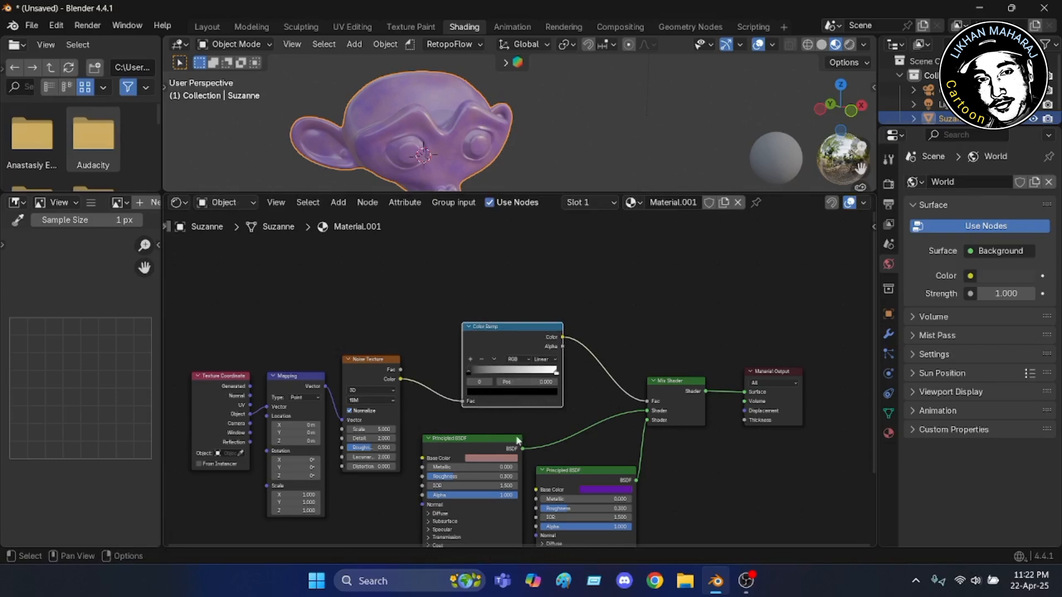
# Move the Color Ramp's black stop to position 0.390 and its white stop to position 0.491
pyautogui.scroll(4, 519, 441)
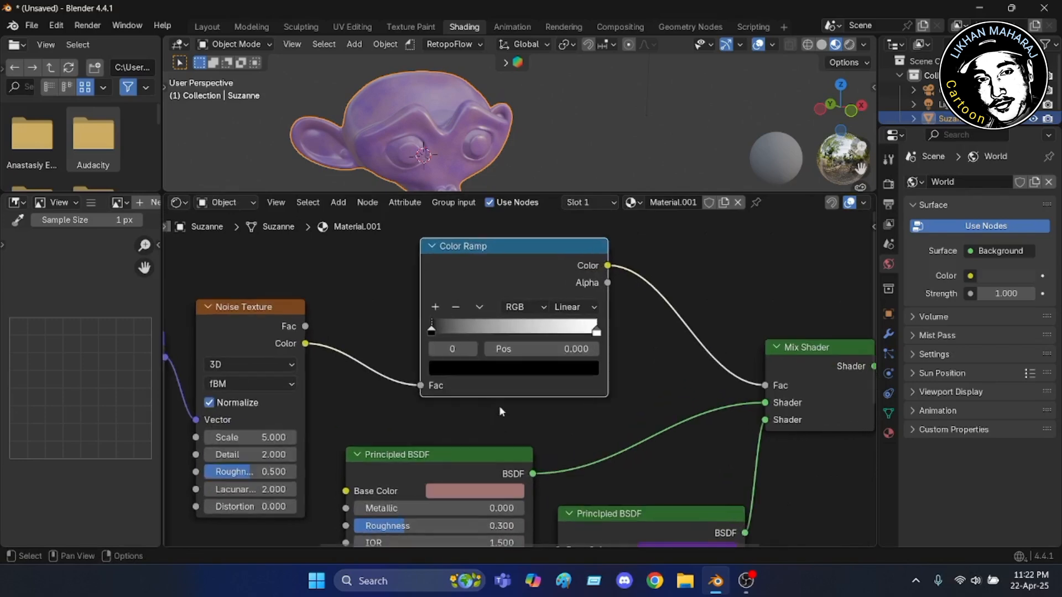
pyautogui.moveTo(625, 382); pyautogui.dragTo(636, 406, button='middle')
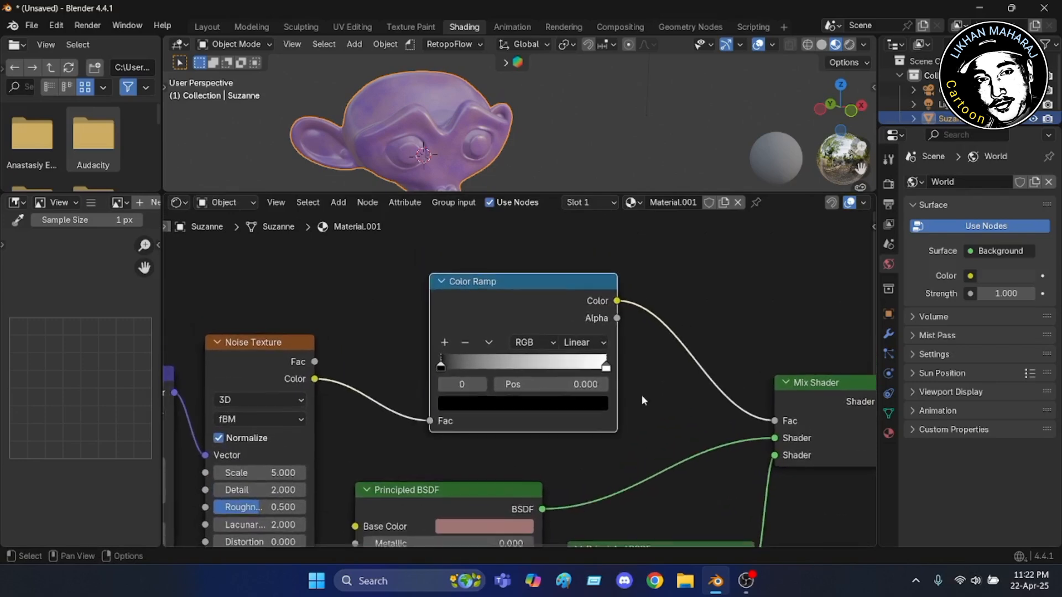
pyautogui.scroll(1, 642, 395)
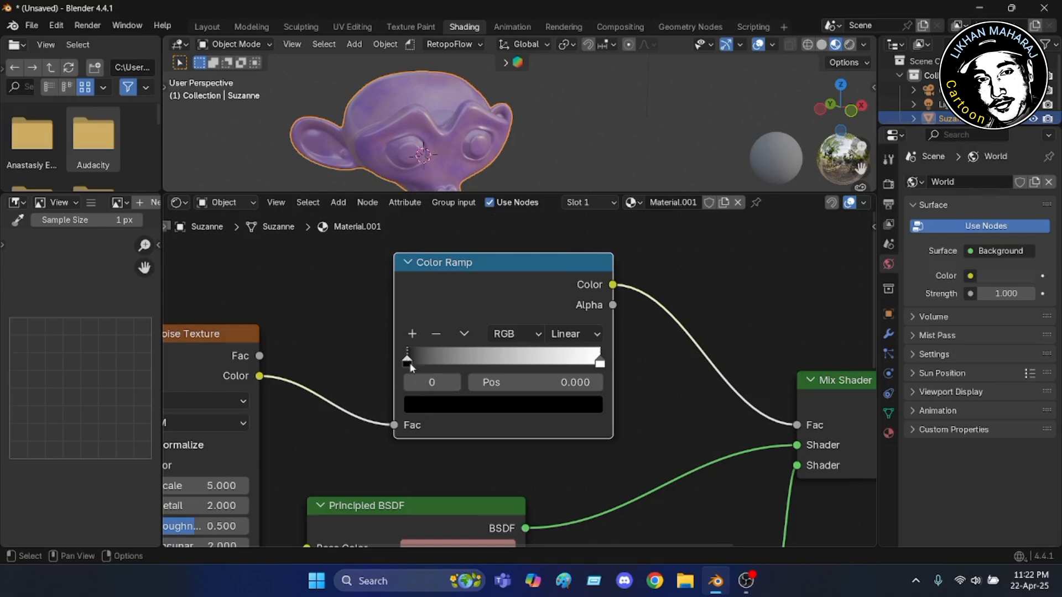
pyautogui.moveTo(409, 363); pyautogui.dragTo(484, 365)
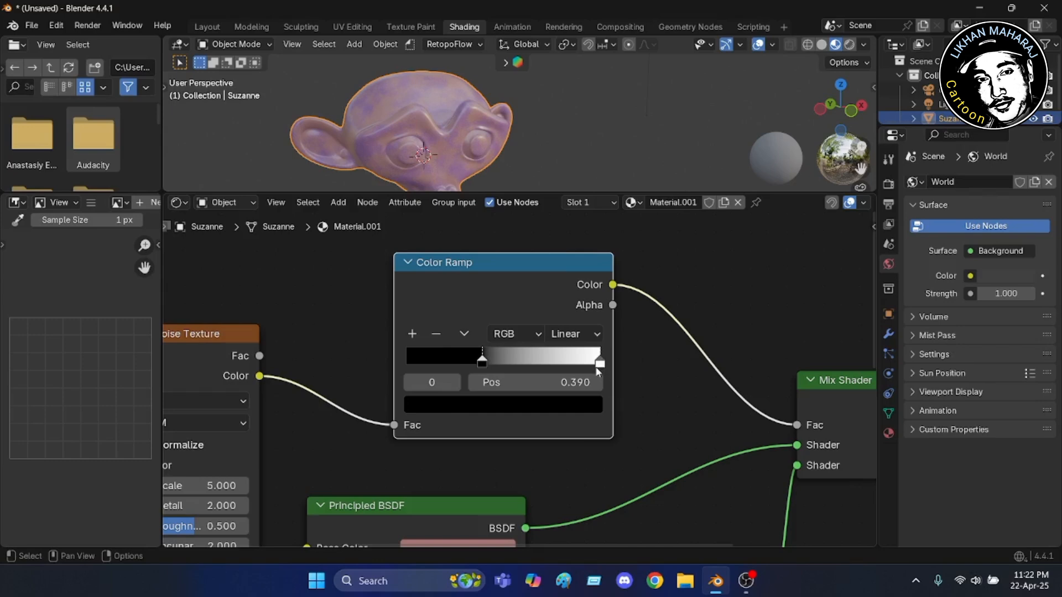
pyautogui.press('g')
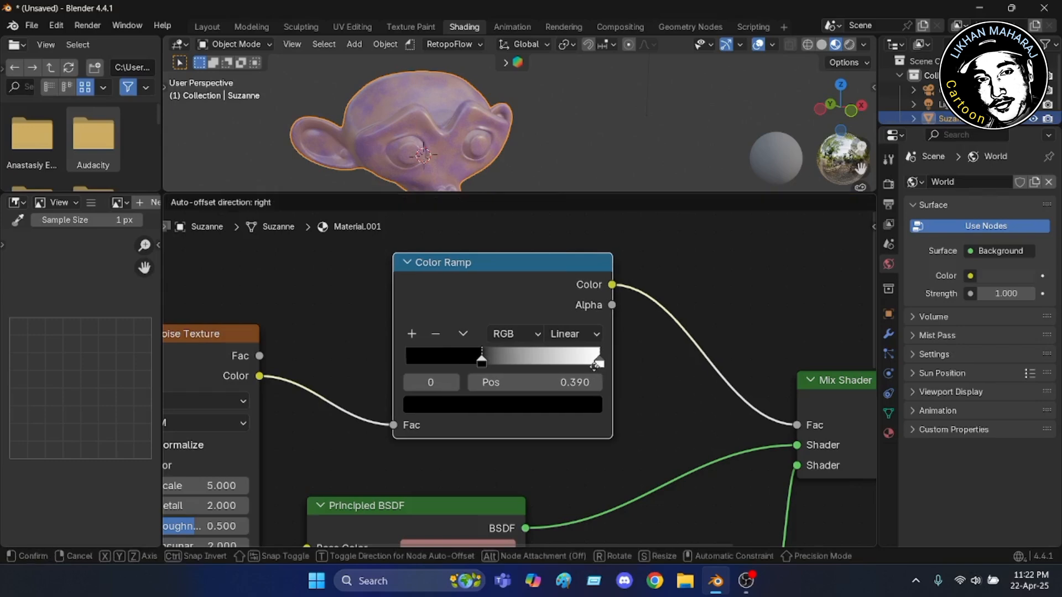
pyautogui.click(588, 371)
pyautogui.press('g')
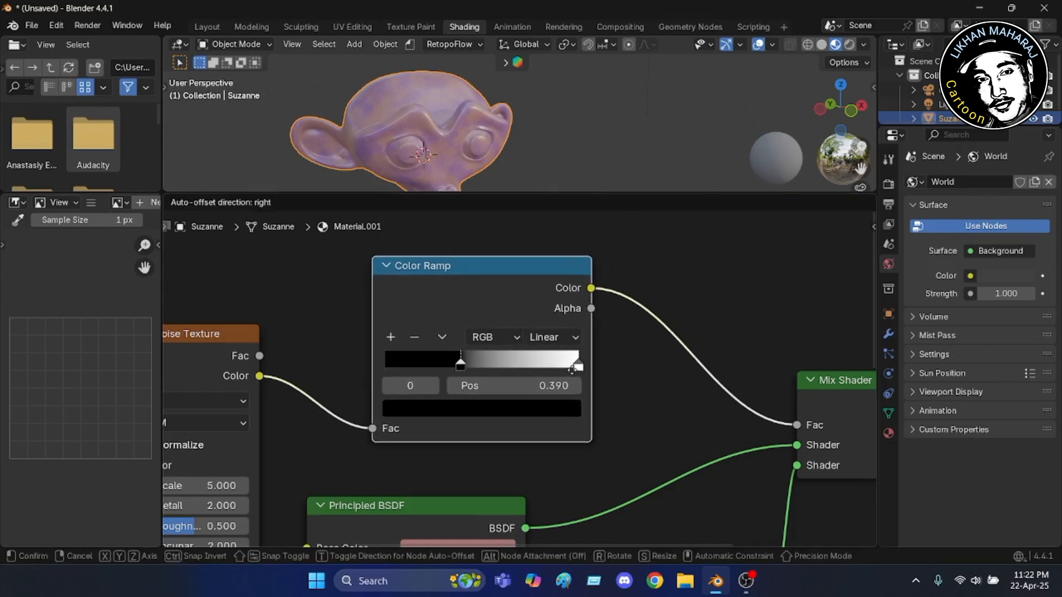
pyautogui.click(579, 369)
pyautogui.moveTo(579, 370); pyautogui.dragTo(478, 371)
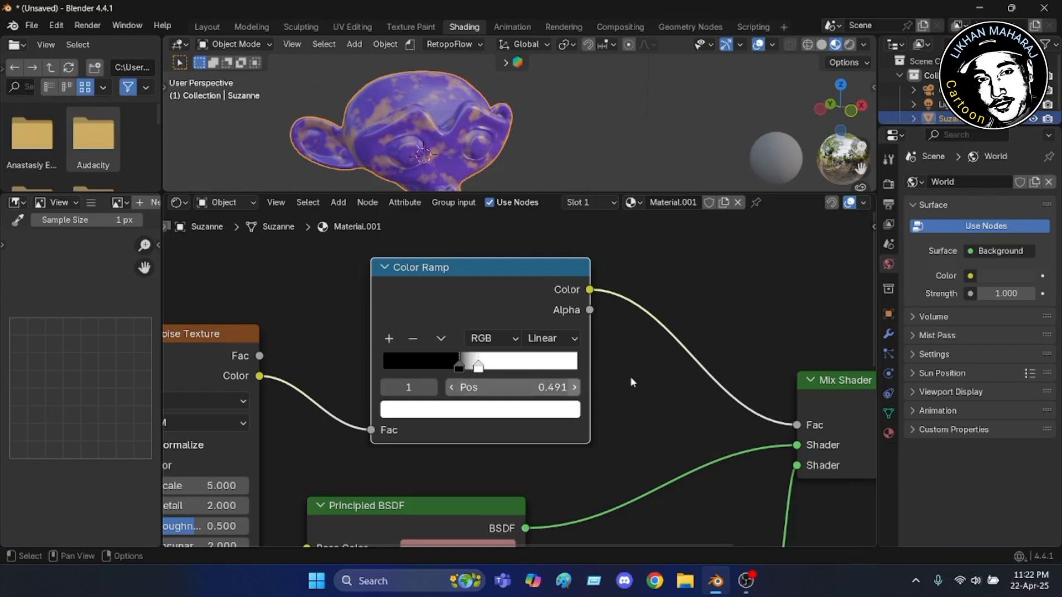
# Examine the pink and purple noise pattern on the monkey head and the node network producing it
pyautogui.moveTo(609, 414); pyautogui.dragTo(631, 408, button='middle')
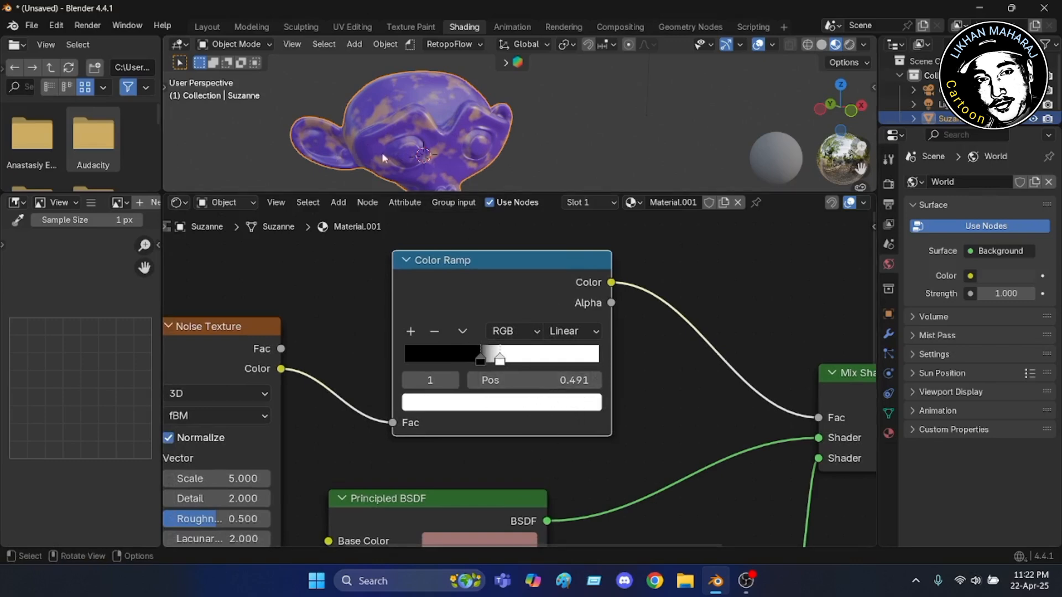
pyautogui.scroll(3, 387, 149)
pyautogui.moveTo(407, 129); pyautogui.dragTo(403, 146, button='middle')
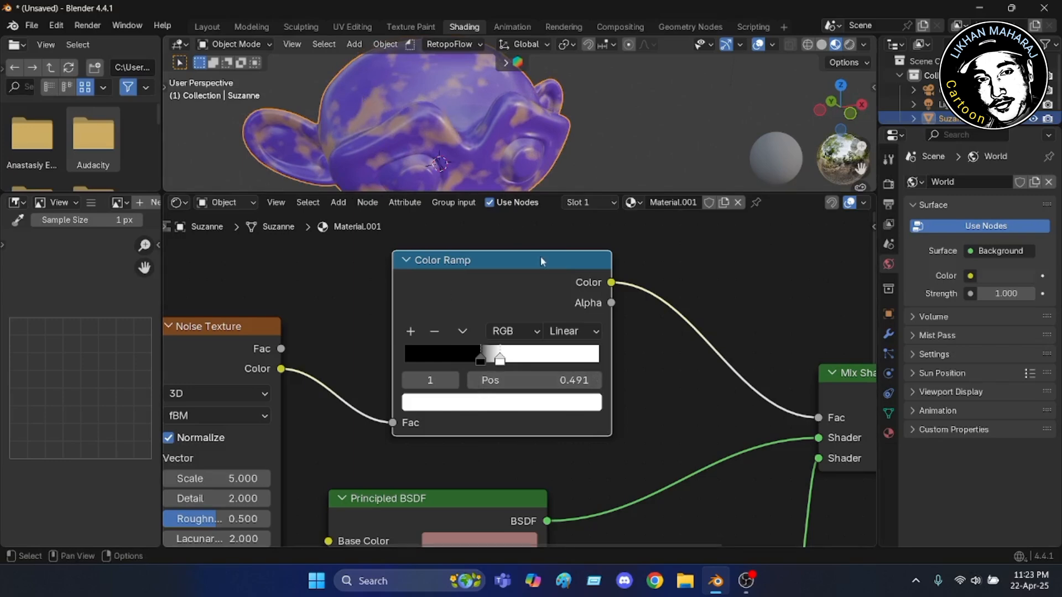
pyautogui.scroll(-3, 643, 363)
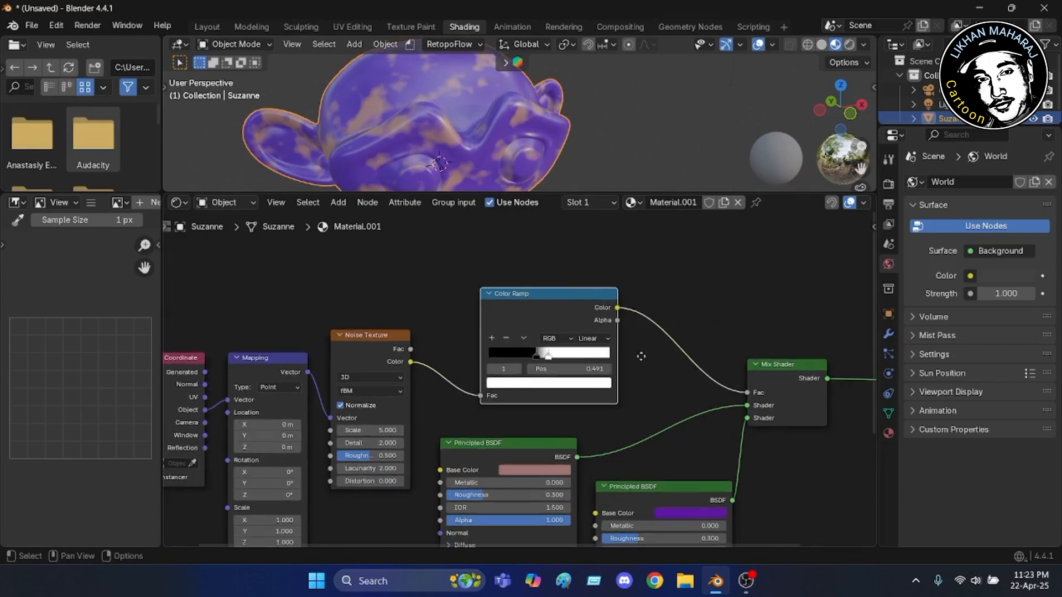
pyautogui.moveTo(645, 361); pyautogui.dragTo(588, 298, button='middle')
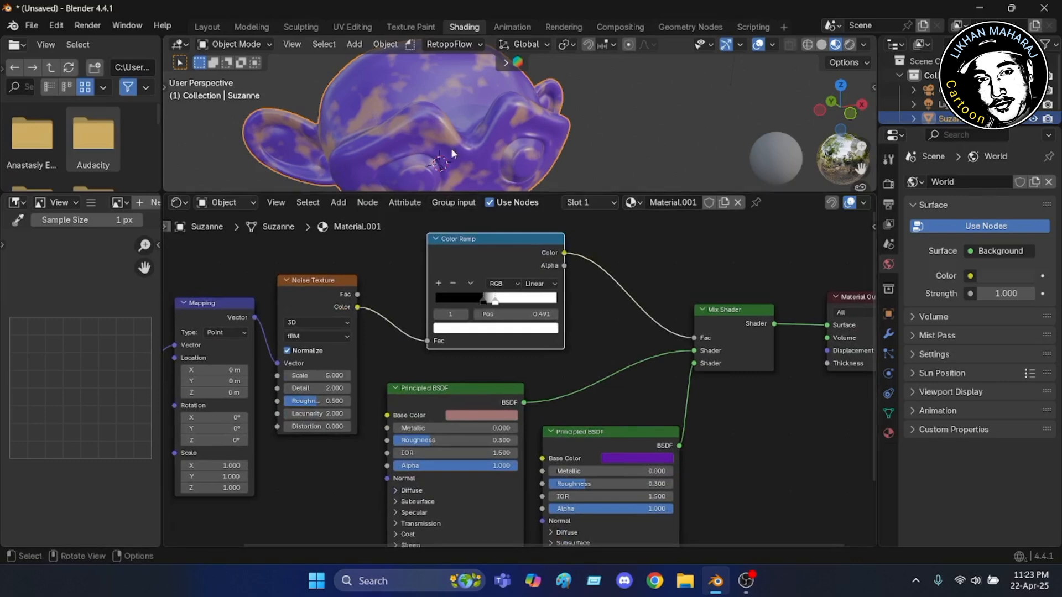
pyautogui.scroll(5, 451, 145)
pyautogui.scroll(-5, 450, 144)
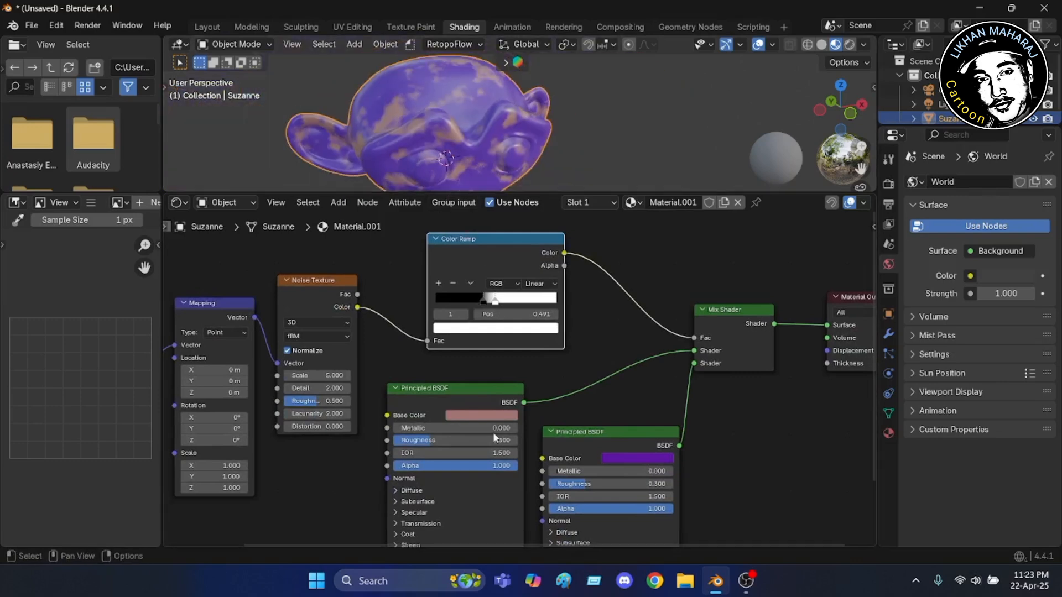
# Move the Color Ramp's white stop further from the black stop, and set the black stop's position to 0.443
pyautogui.scroll(1, 433, 243)
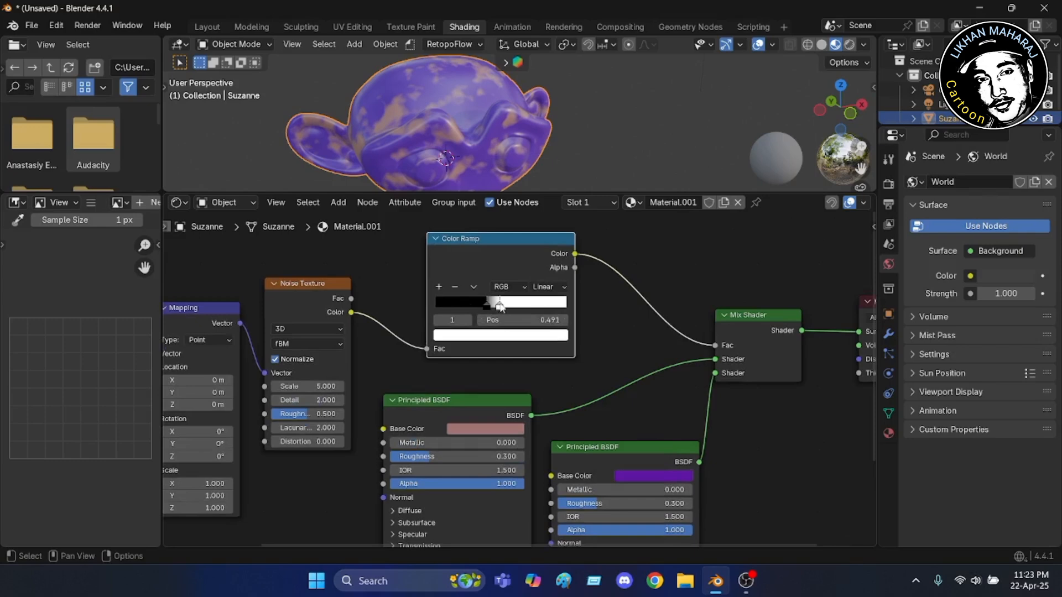
pyautogui.press('g')
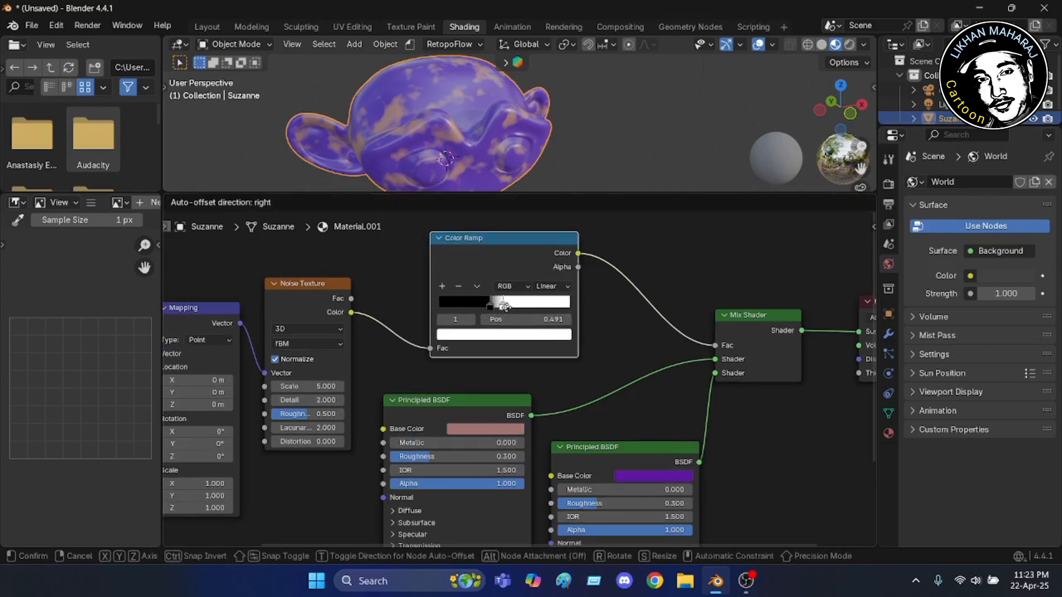
pyautogui.moveTo(506, 307); pyautogui.dragTo(487, 323)
pyautogui.click(498, 307)
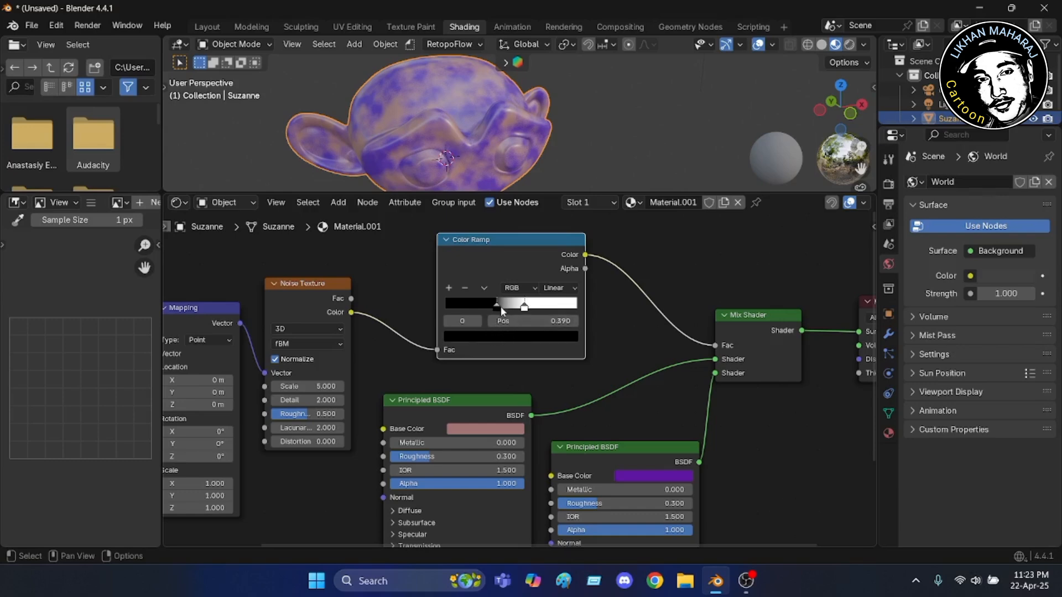
pyautogui.moveTo(500, 306); pyautogui.dragTo(503, 307)
# Set the Noise Texture's dimensions to 4D
pyautogui.moveTo(383, 355); pyautogui.dragTo(468, 354, button='middle')
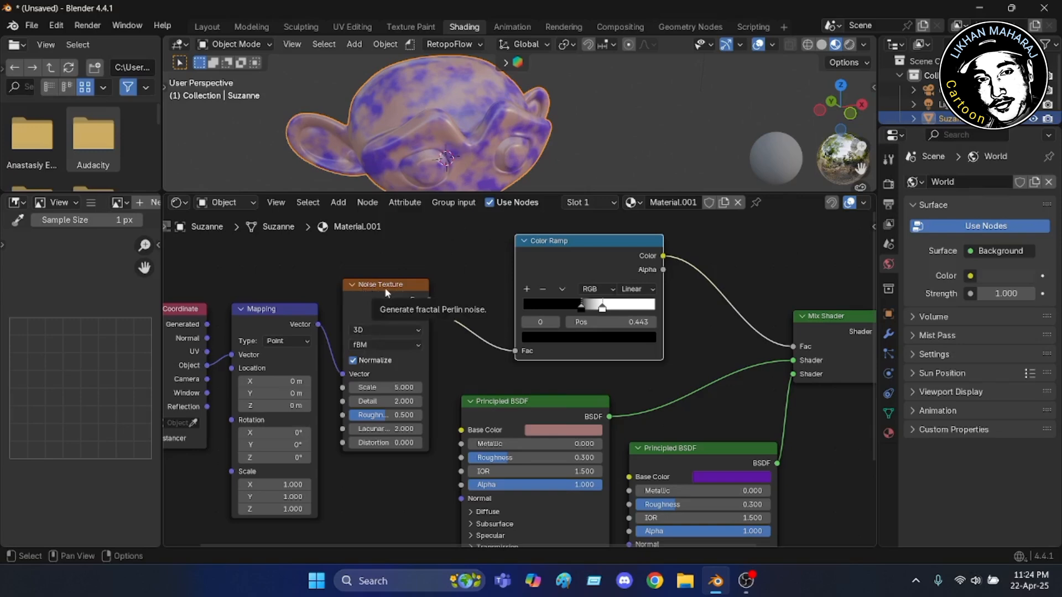
pyautogui.click(413, 328)
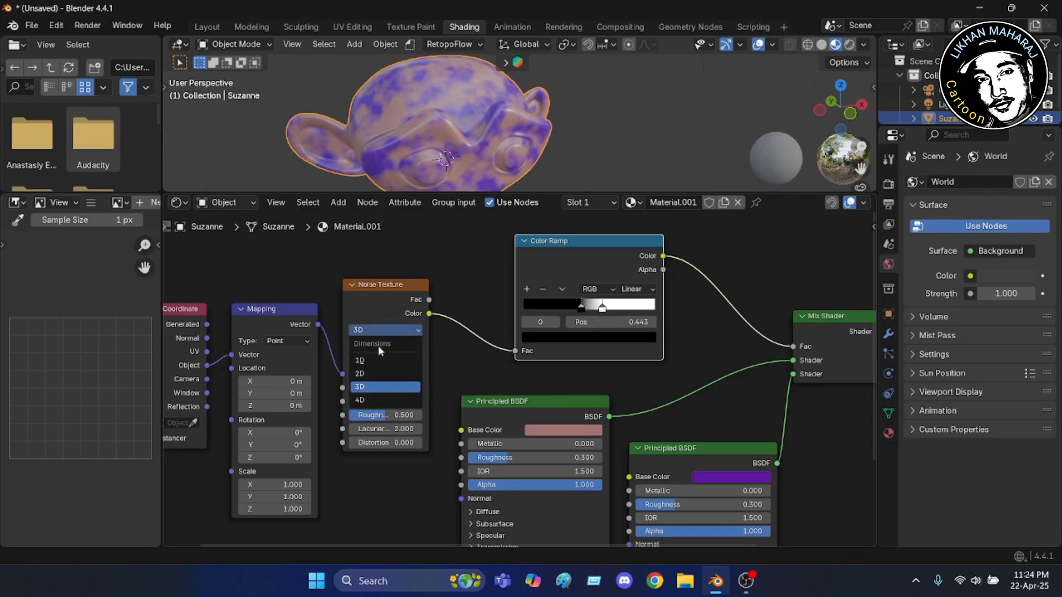
pyautogui.click(372, 398)
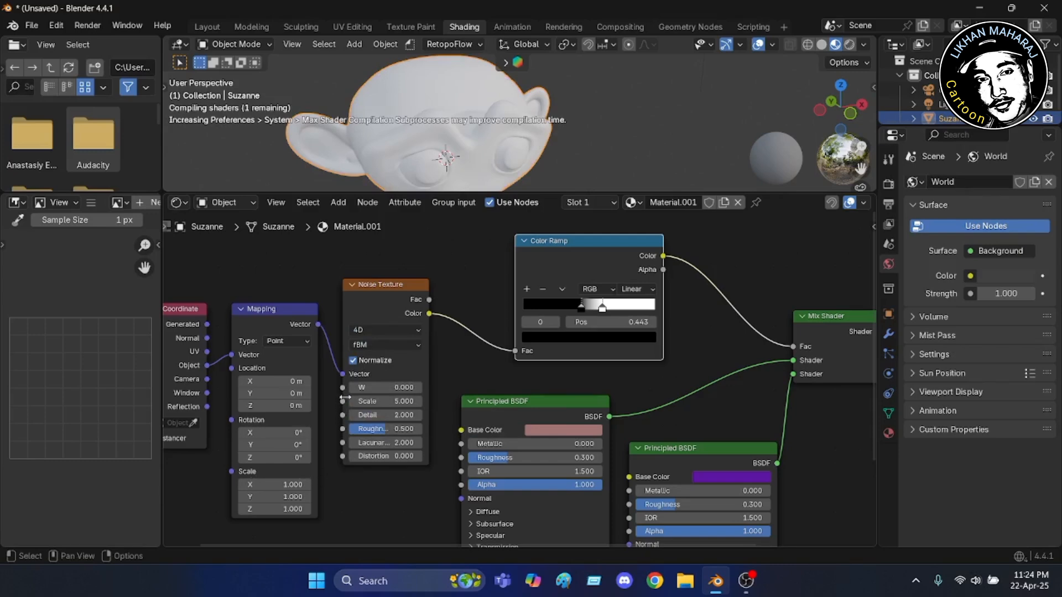
# Feed Mapping's Vector output into the Noise Texture's W input and disconnect it from the Vector input
pyautogui.scroll(-3, 426, 367)
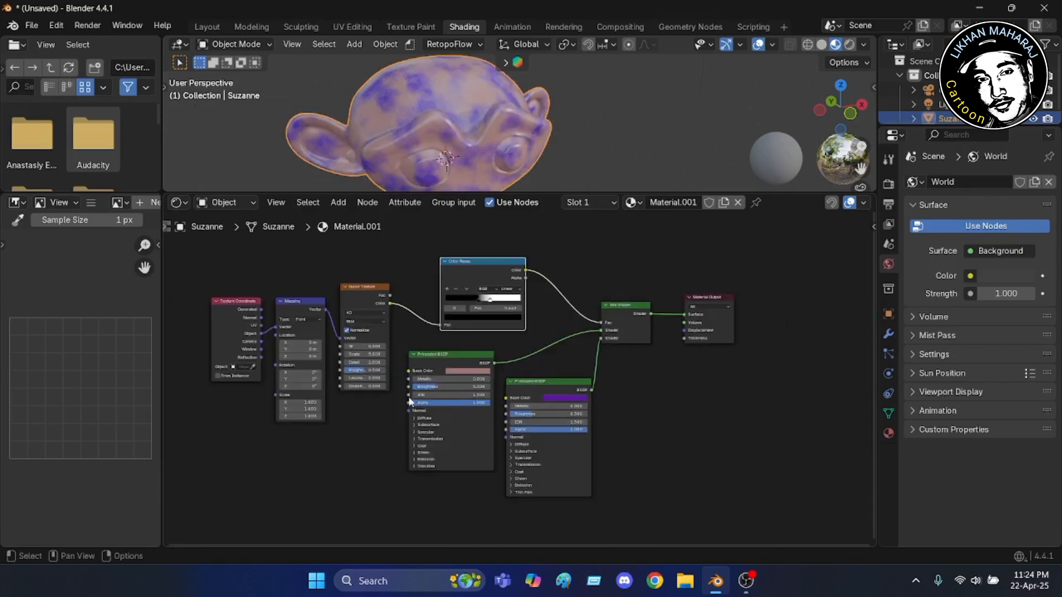
pyautogui.scroll(2, 370, 438)
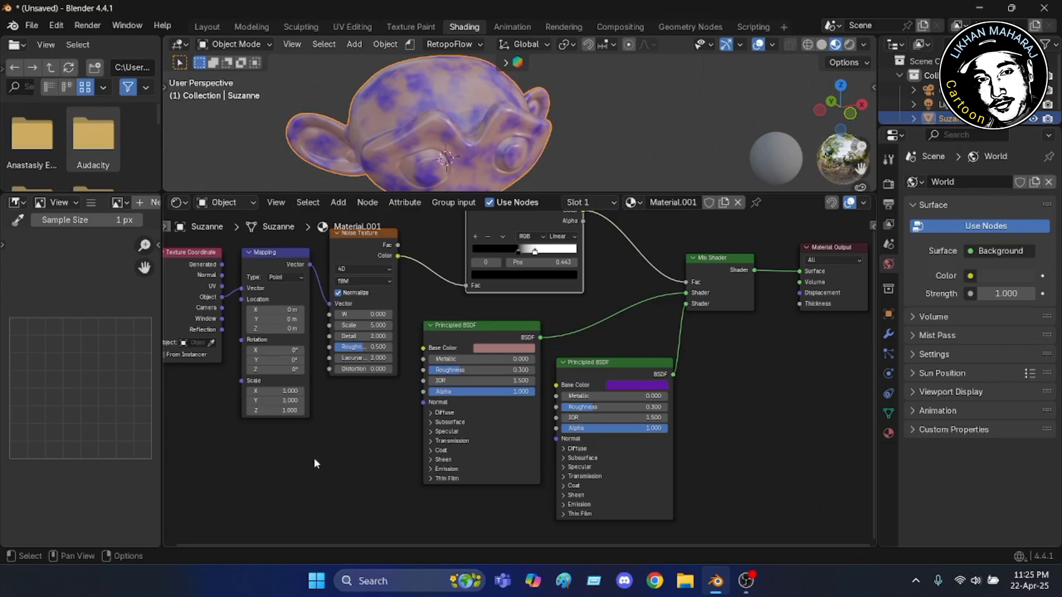
pyautogui.moveTo(347, 451); pyautogui.dragTo(438, 507, button='middle')
pyautogui.scroll(3, 407, 432)
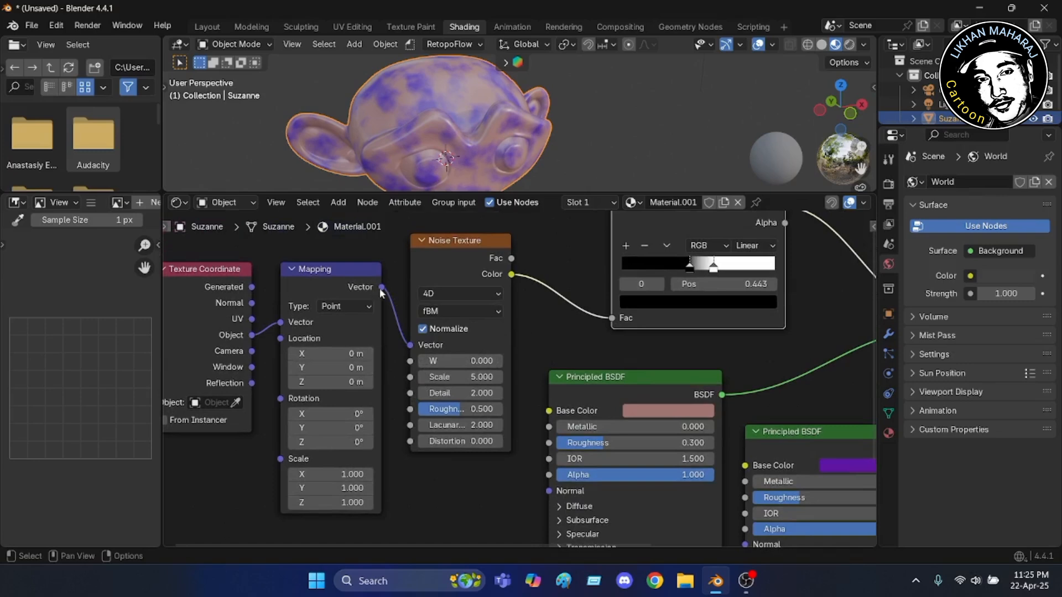
pyautogui.moveTo(381, 287); pyautogui.dragTo(399, 359)
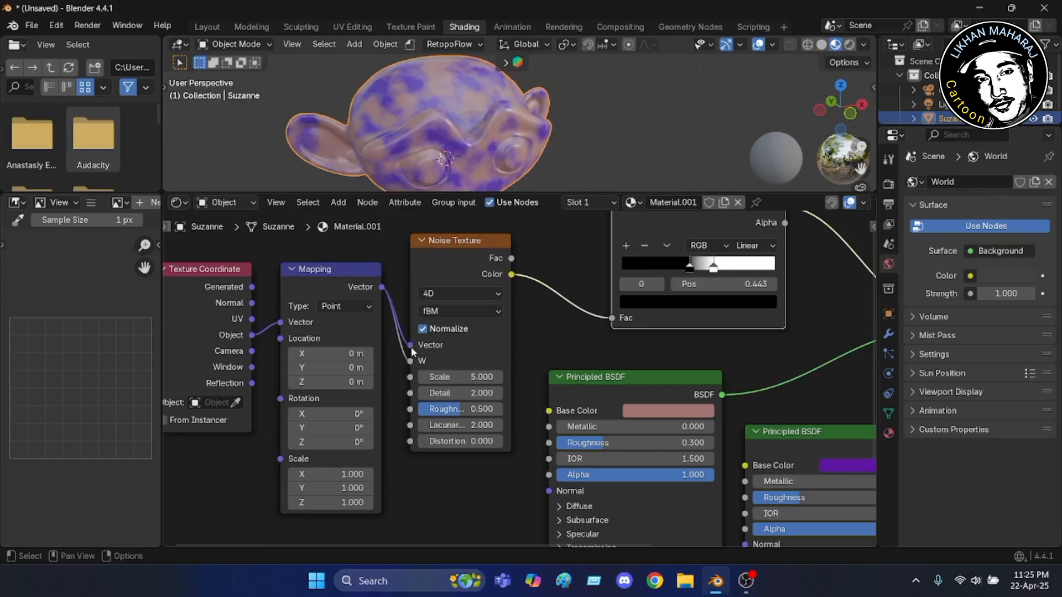
pyautogui.moveTo(410, 346); pyautogui.dragTo(399, 352)
pyautogui.moveTo(395, 359); pyautogui.dragTo(410, 361)
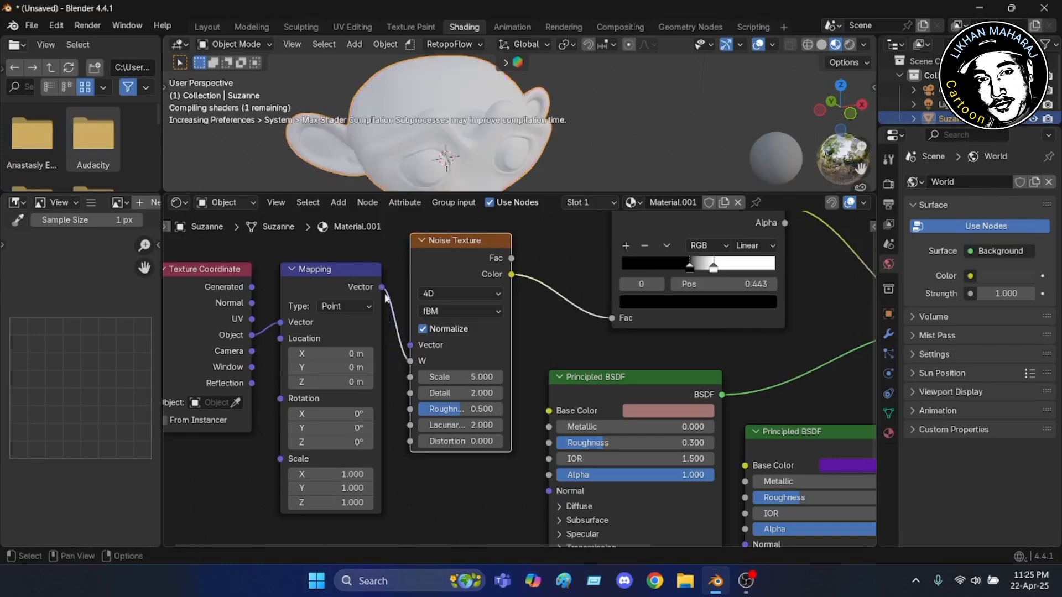
pyautogui.moveTo(408, 360)
pyautogui.mouseDown()
pyautogui.moveTo(382, 304)
pyautogui.moveTo(410, 345)
pyautogui.mouseUp()
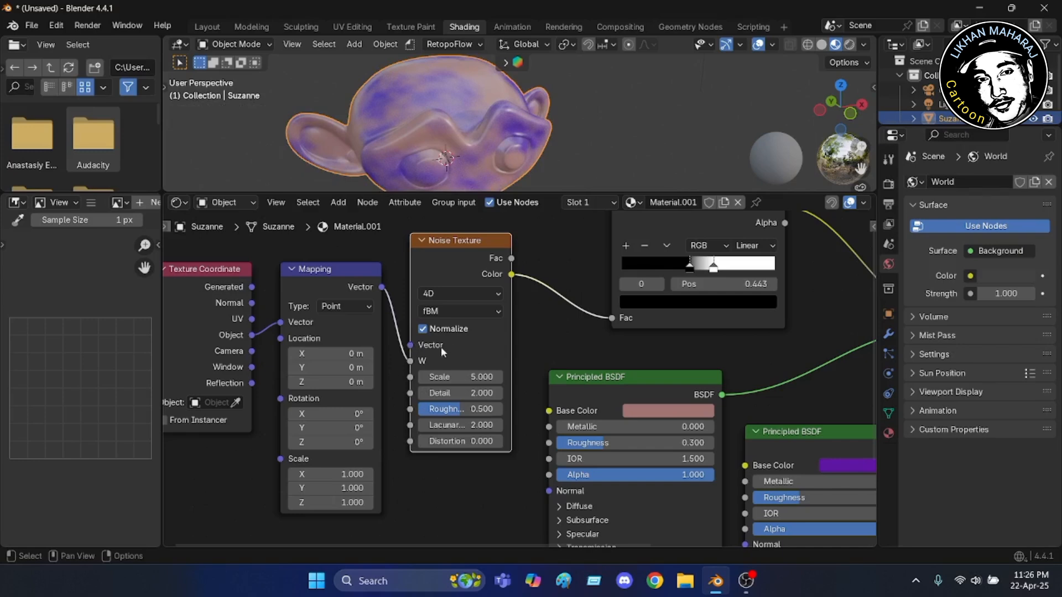
# Move the Mix Shader and Material Output nodes further away from the two Principled BSDF nodes to make room
pyautogui.scroll(-2, 449, 349)
pyautogui.scroll(-2, 506, 369)
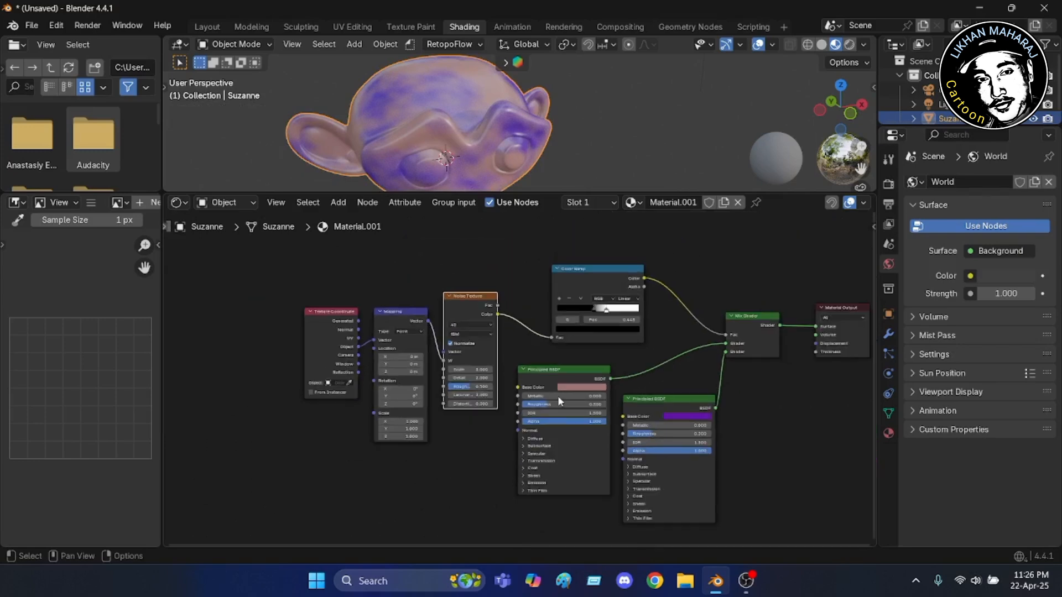
pyautogui.scroll(-1, 557, 396)
pyautogui.moveTo(538, 393); pyautogui.dragTo(479, 394, button='middle')
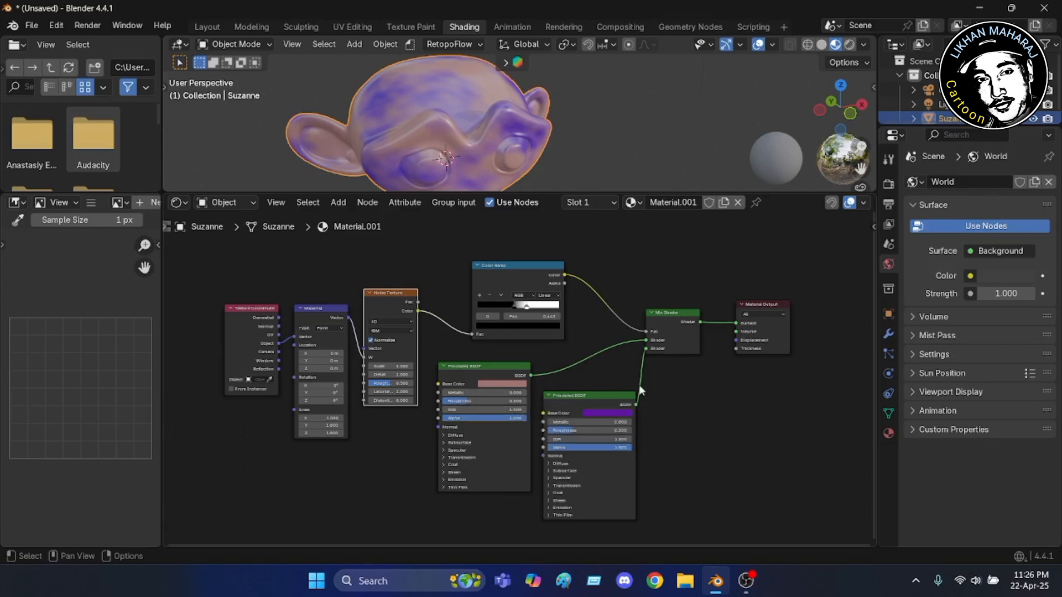
pyautogui.scroll(1, 664, 389)
pyautogui.scroll(1, 665, 389)
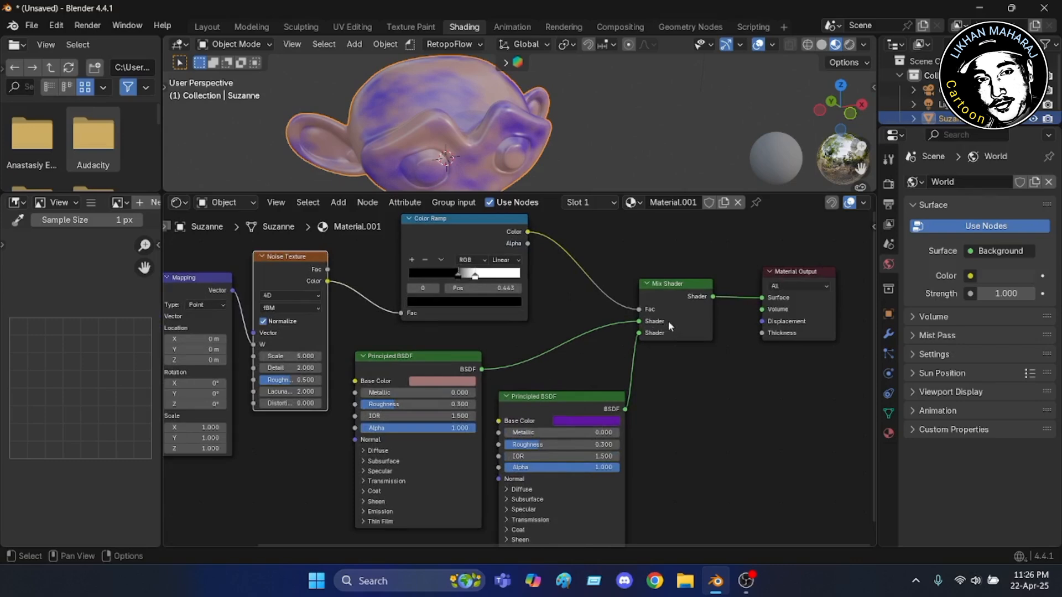
pyautogui.moveTo(698, 285); pyautogui.dragTo(754, 260)
pyautogui.moveTo(817, 269); pyautogui.dragTo(812, 260)
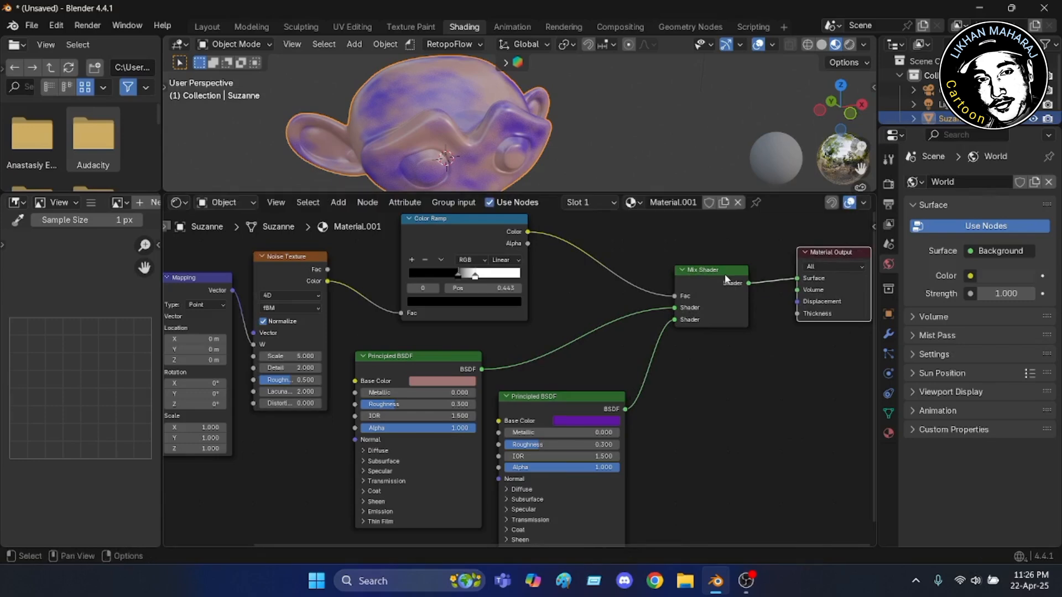
pyautogui.moveTo(724, 274); pyautogui.dragTo(745, 262)
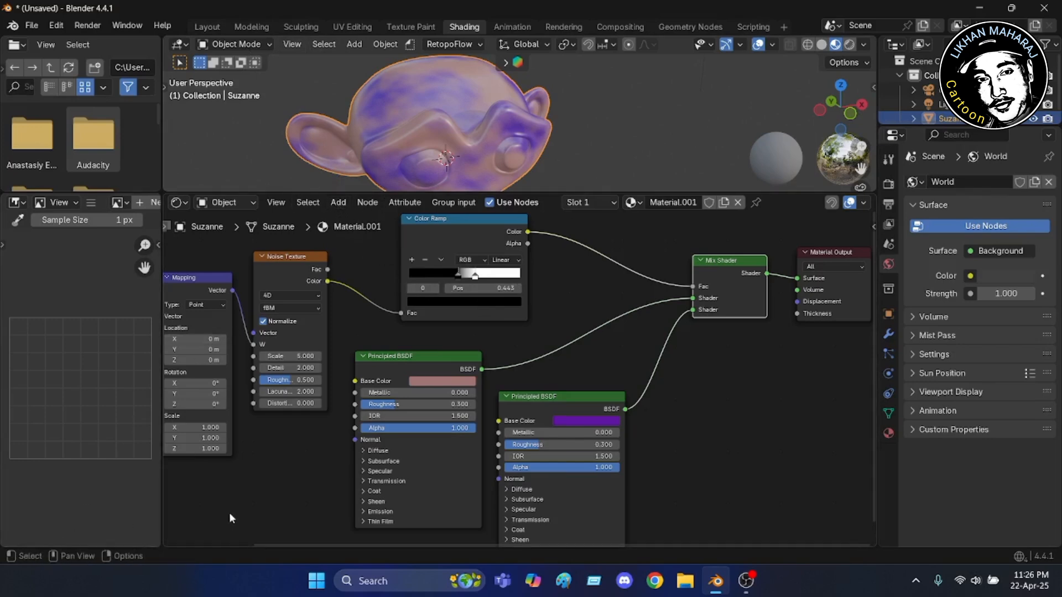
# Duplicate the Mix Shader and insert the copy into the link between the pink Principled BSDF and the original Mix Shader
pyautogui.click(340, 204)
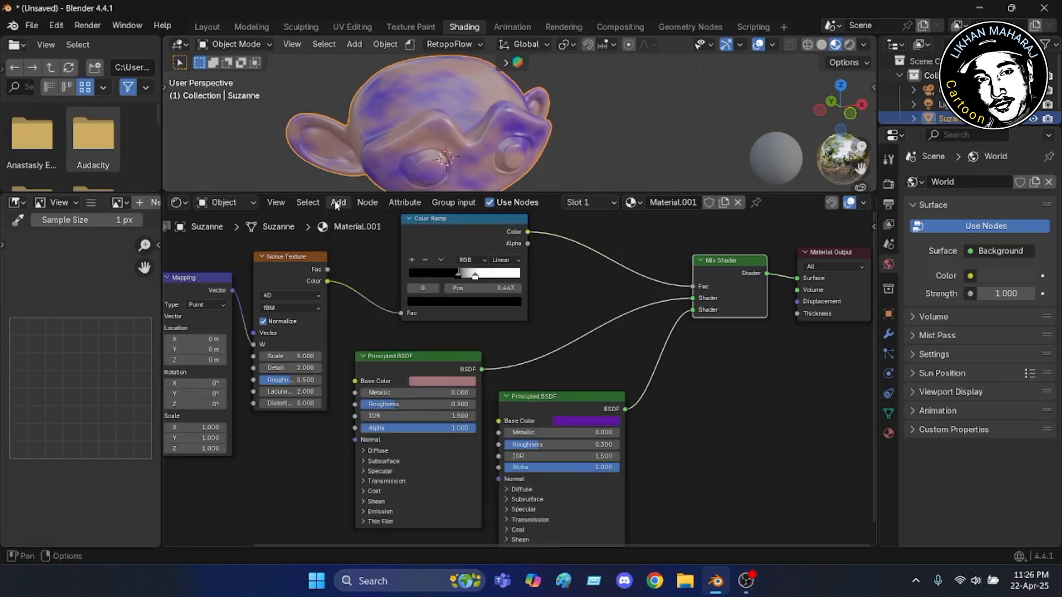
pyautogui.click(336, 203)
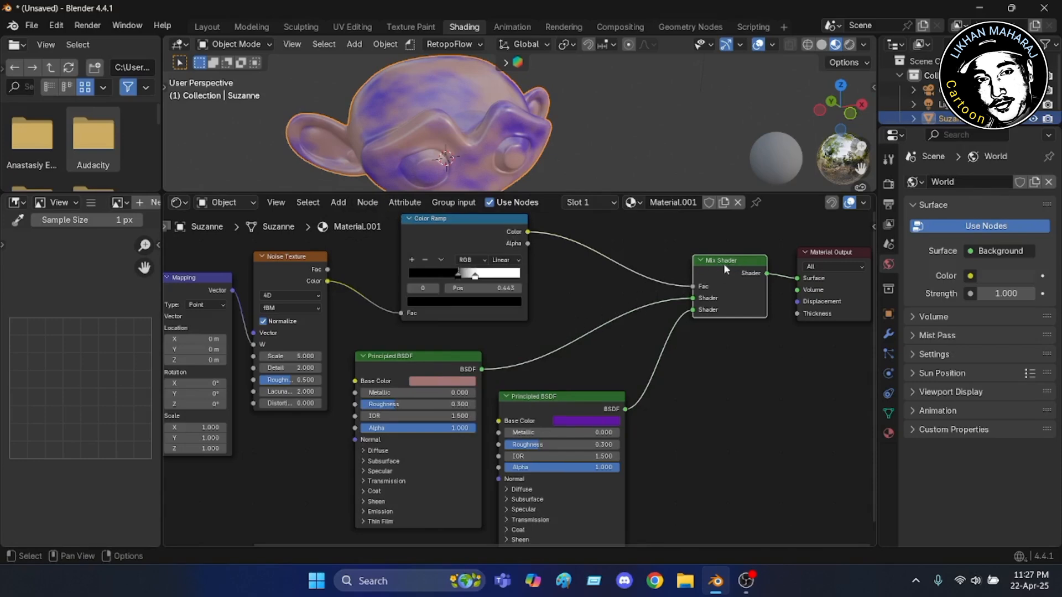
pyautogui.hotkey('shift', 'd')
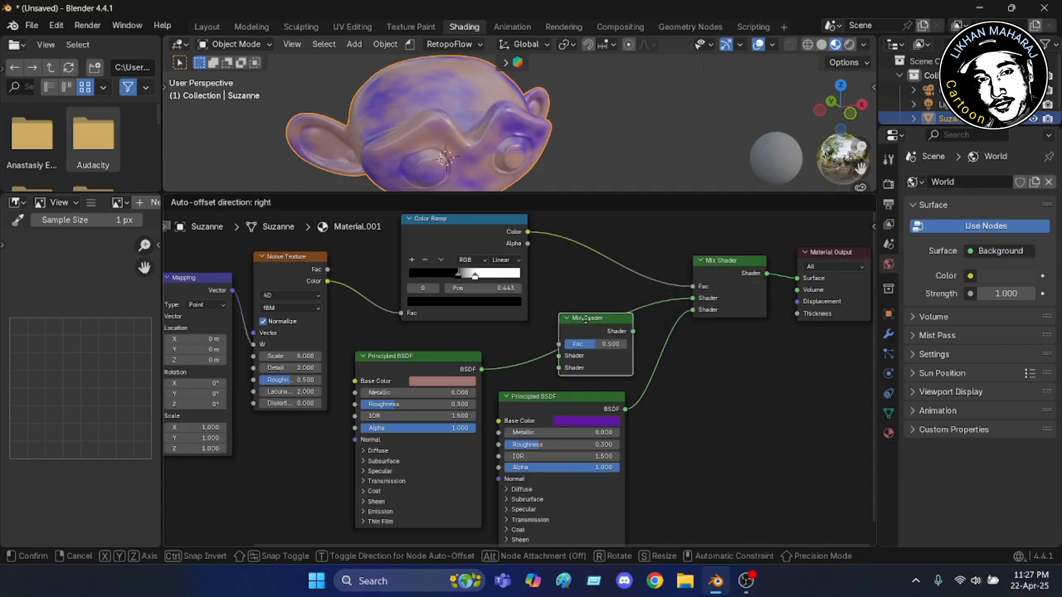
pyautogui.click(586, 315)
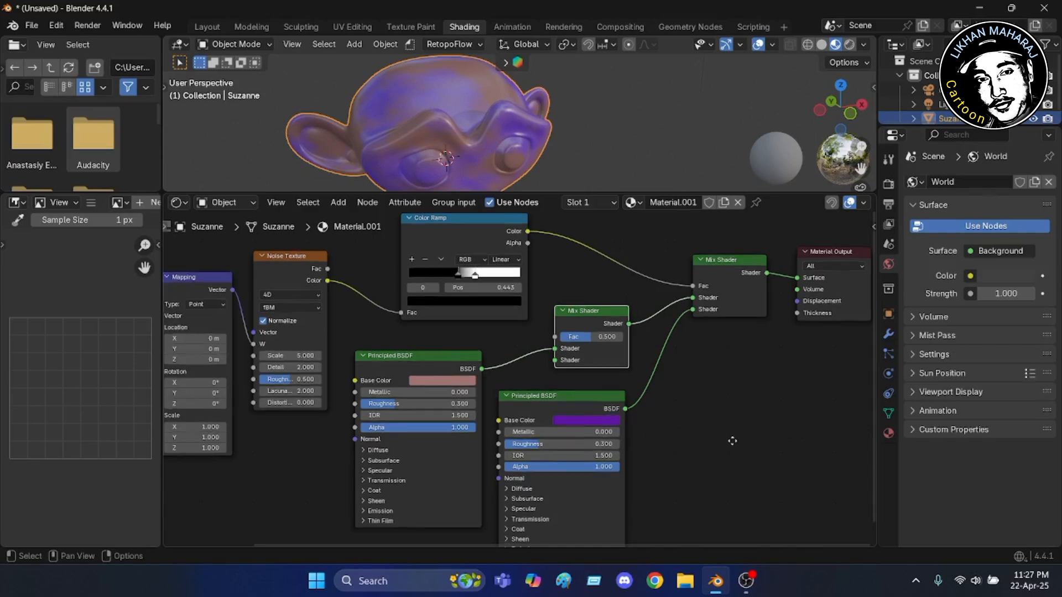
# Move the Color Ramp node higher above the other nodes to free space over the pink Principled BSDF
pyautogui.moveTo(732, 440); pyautogui.dragTo(773, 494, button='middle')
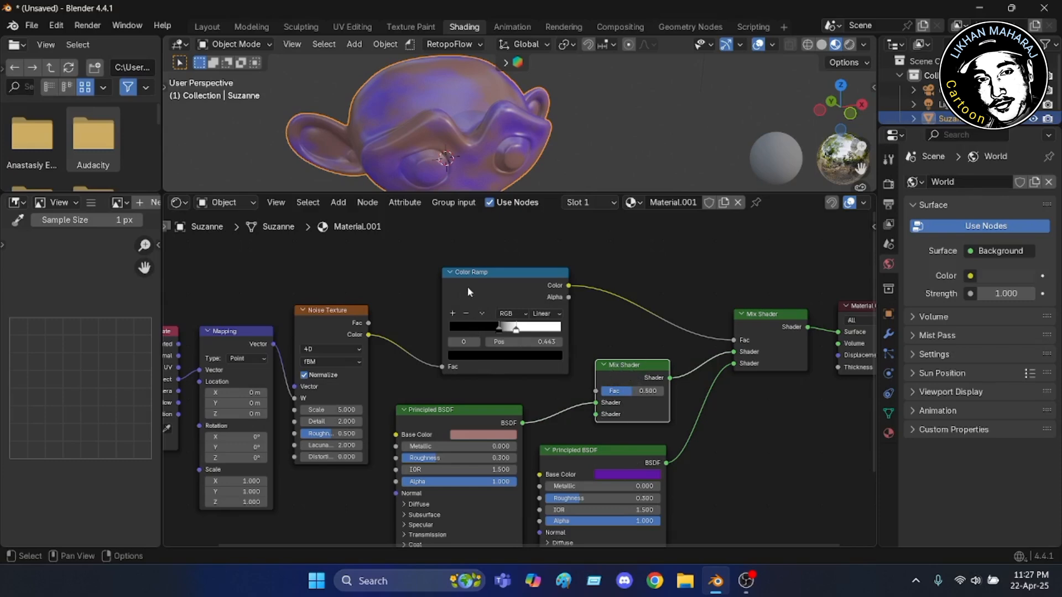
pyautogui.moveTo(500, 275); pyautogui.dragTo(504, 205)
pyautogui.scroll(-5, 565, 379)
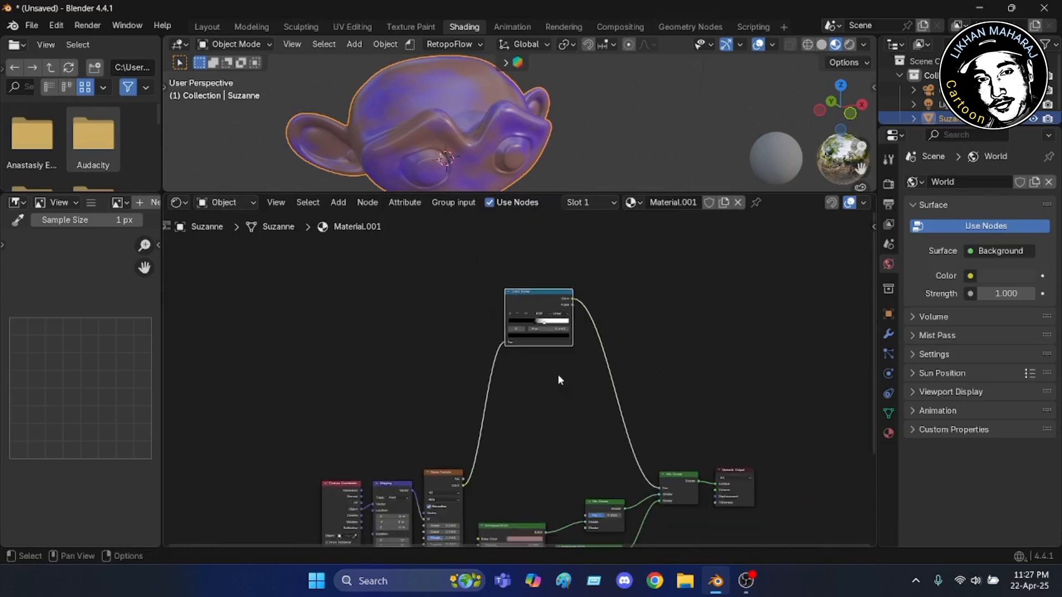
pyautogui.moveTo(551, 324); pyautogui.dragTo(551, 390)
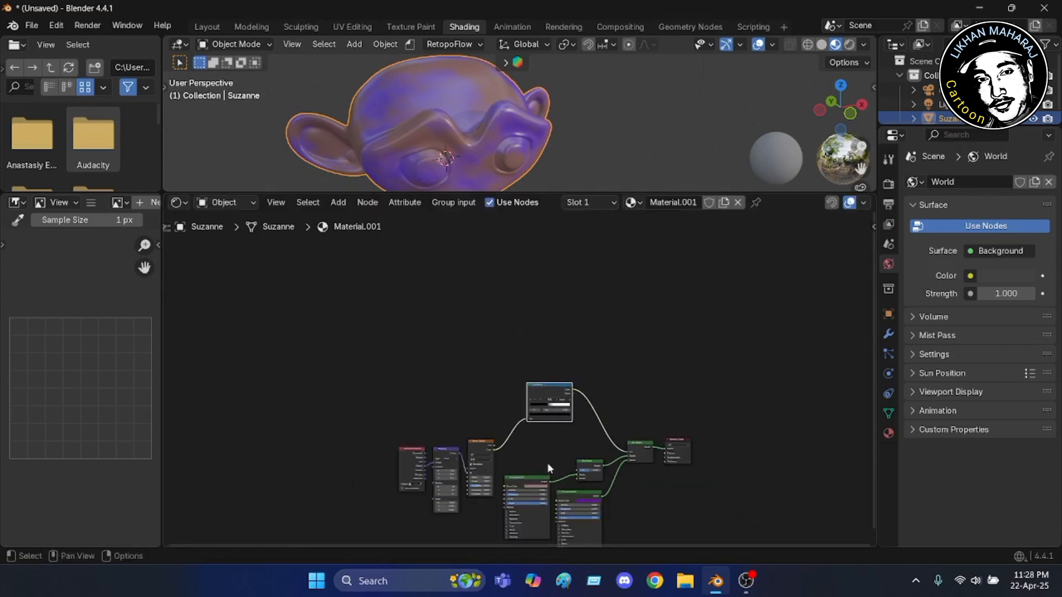
pyautogui.scroll(1, 547, 462)
pyautogui.scroll(3, 531, 443)
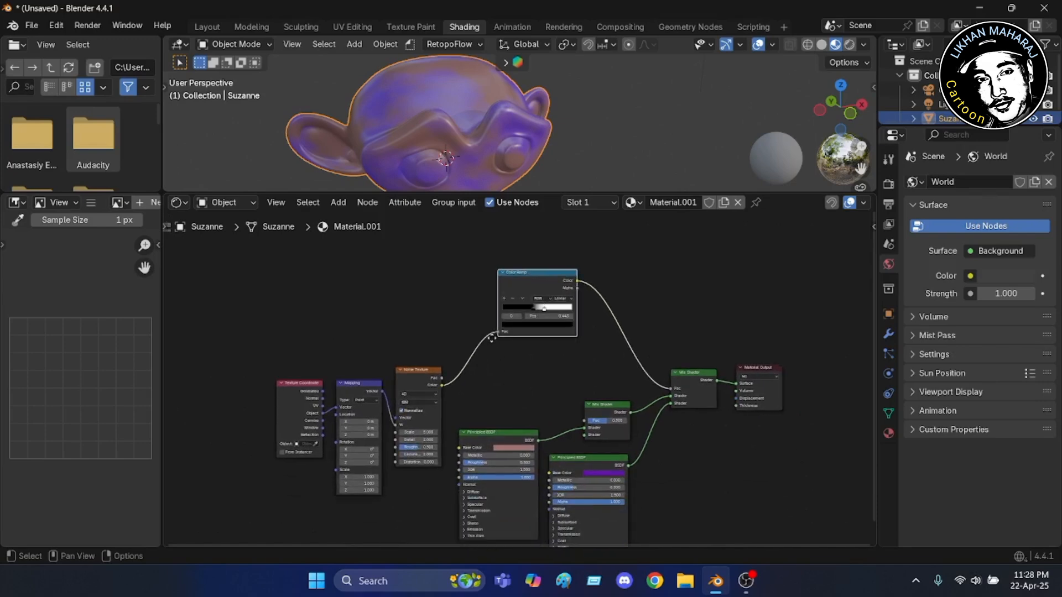
pyautogui.scroll(4, 494, 343)
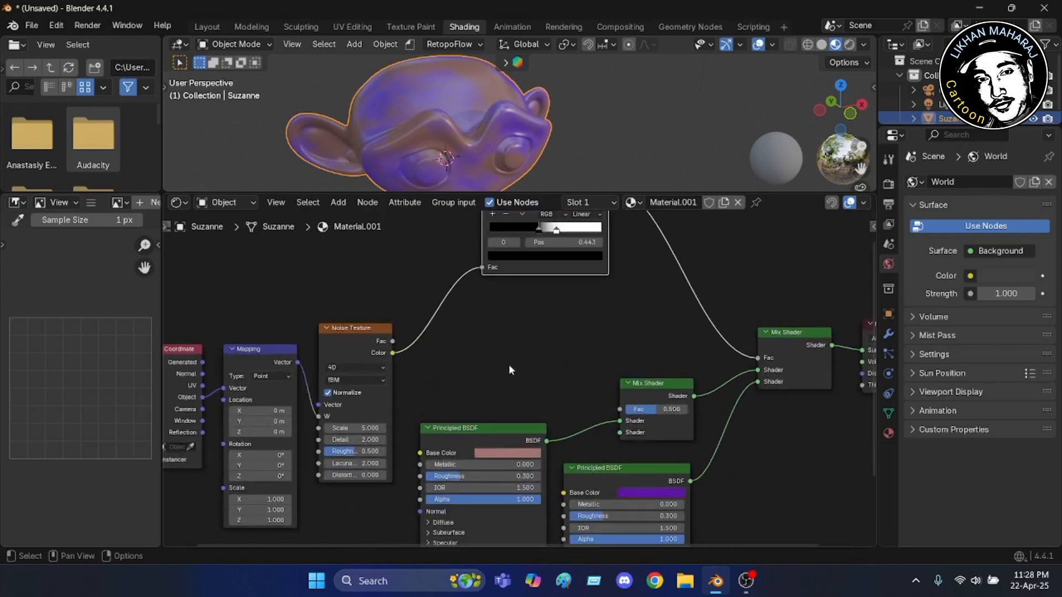
# Add an Emission node above the pink Principled BSDF and connect its output to the new Mix Shader's second Shader input
pyautogui.hotkey('shift', 'a')
pyautogui.moveTo(504, 366)
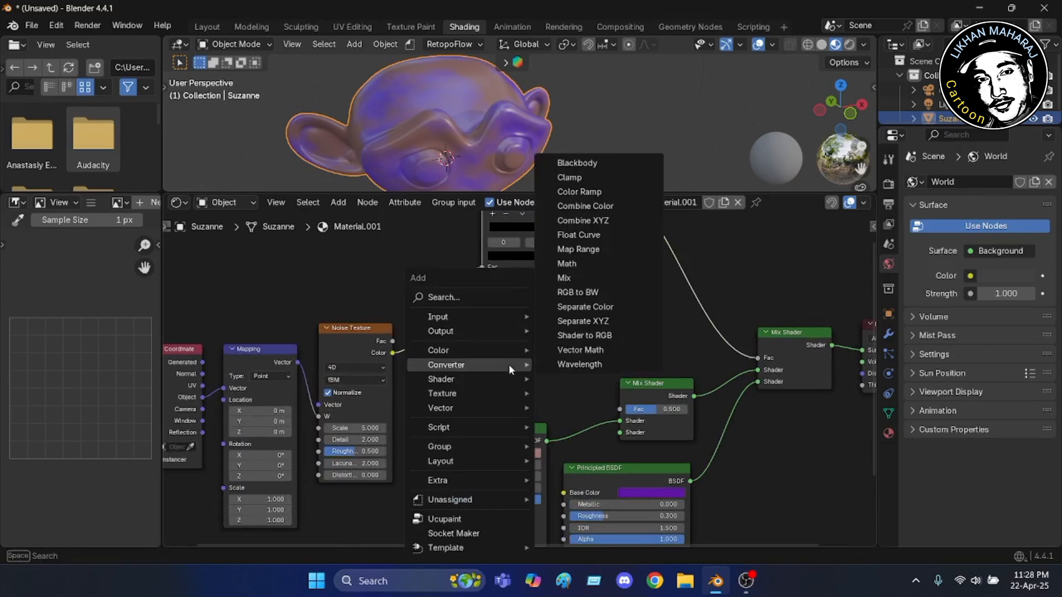
pyautogui.click(479, 298)
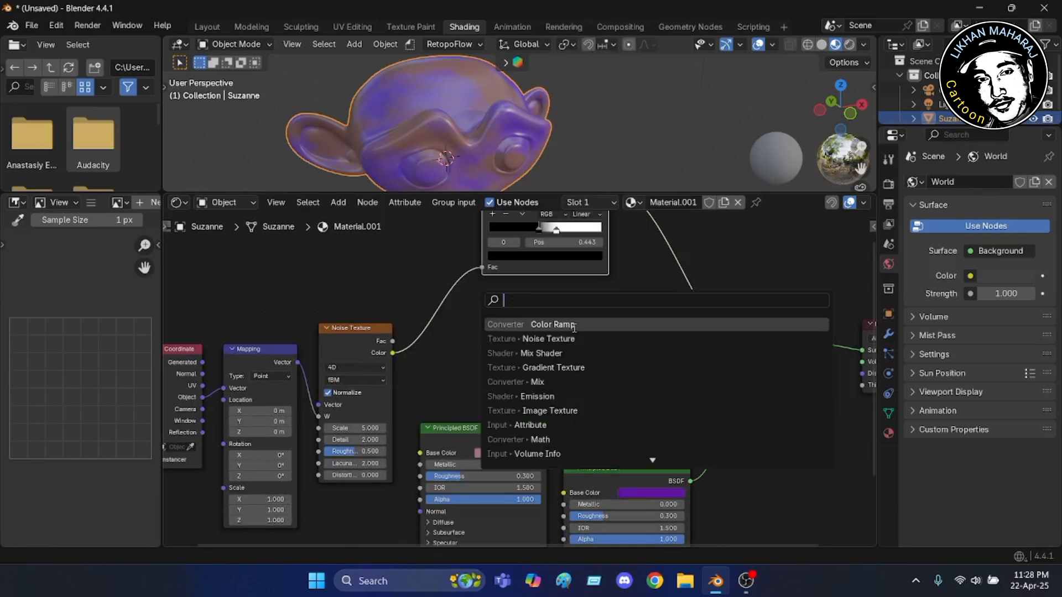
pyautogui.click(537, 397)
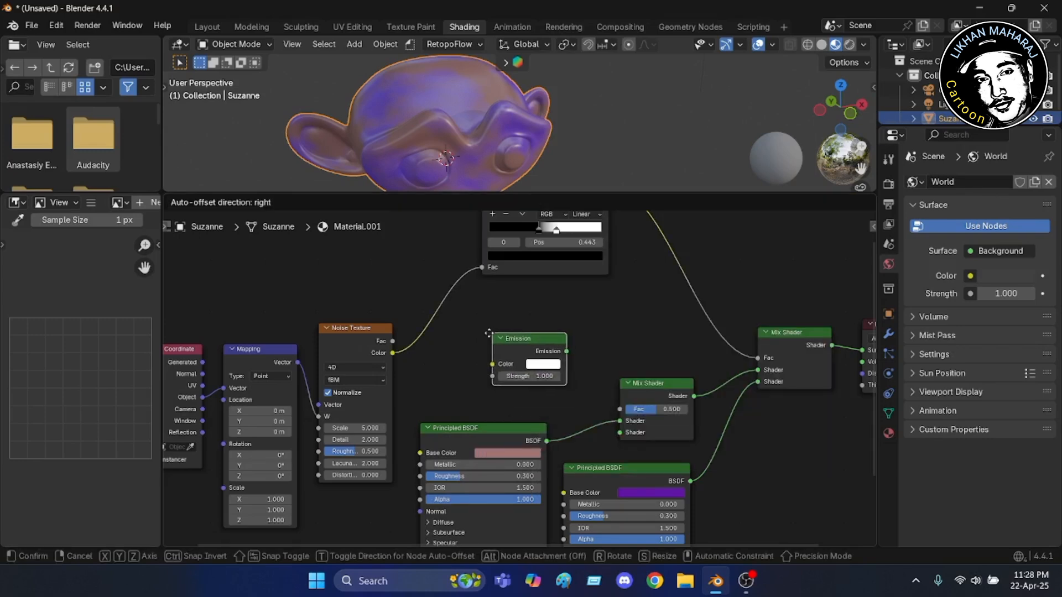
pyautogui.click(472, 333)
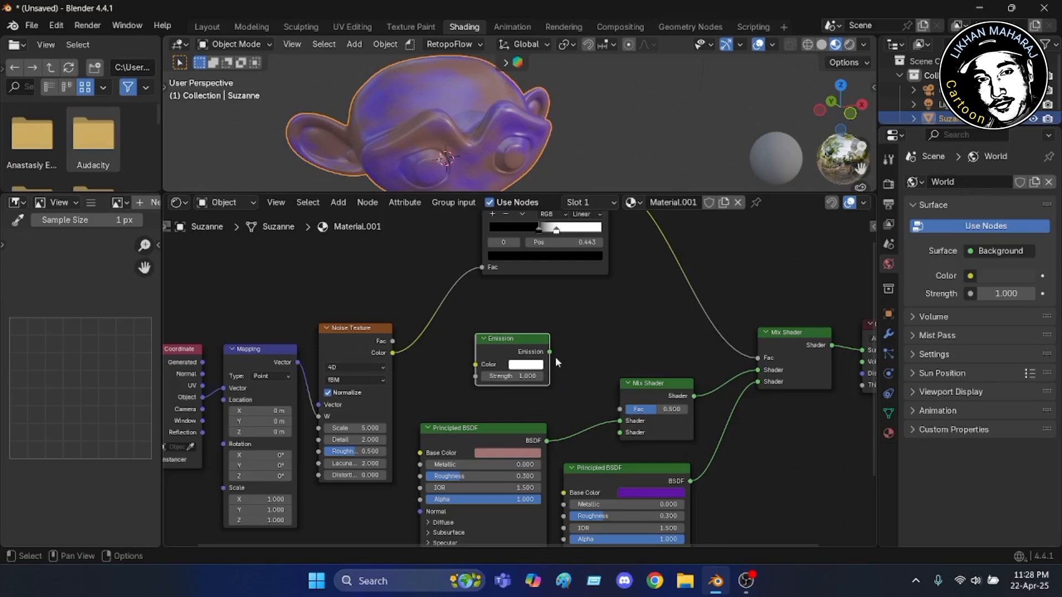
pyautogui.moveTo(549, 352); pyautogui.dragTo(612, 432)
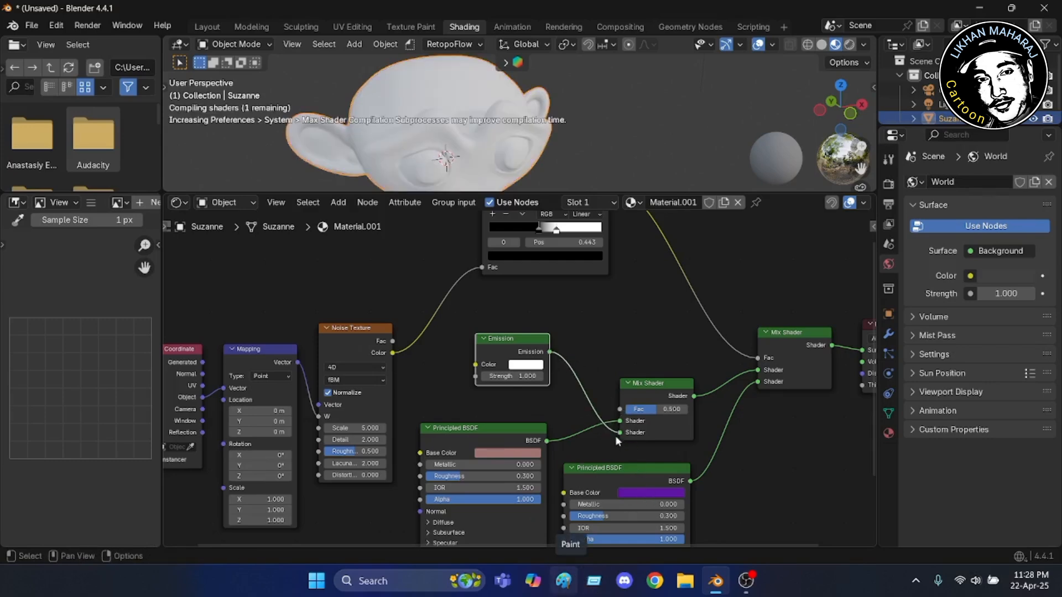
# Set the Emission node's color to yellow and its strength to 50
pyautogui.click(526, 368)
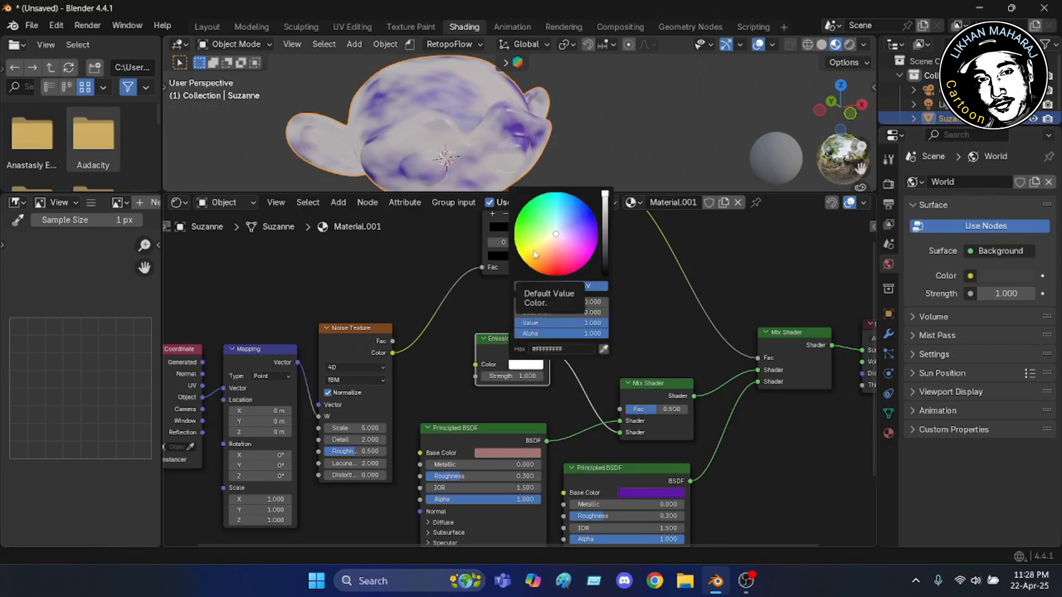
pyautogui.click(533, 252)
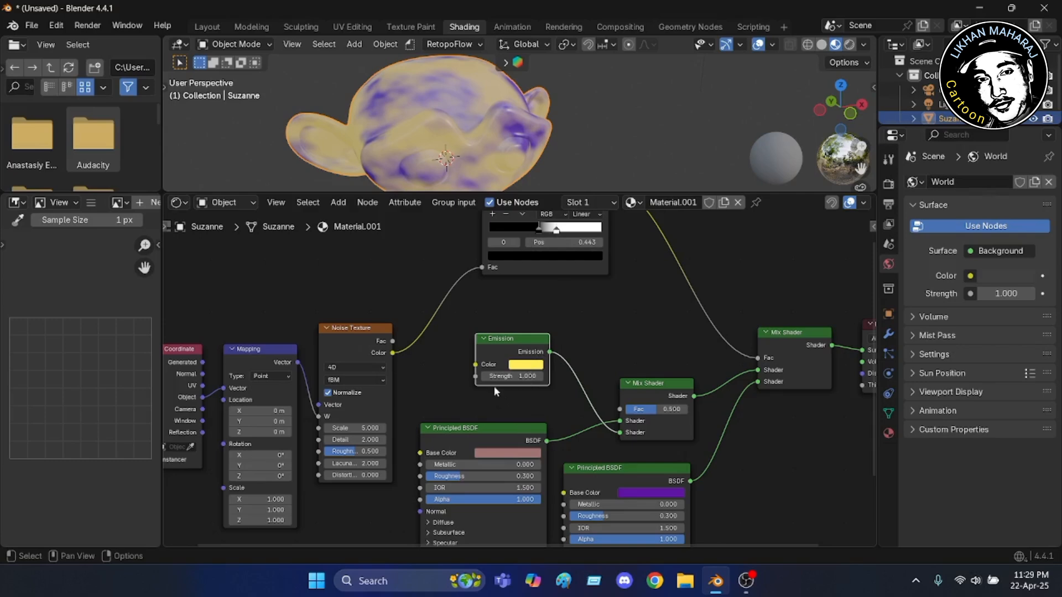
pyautogui.scroll(5, 533, 391)
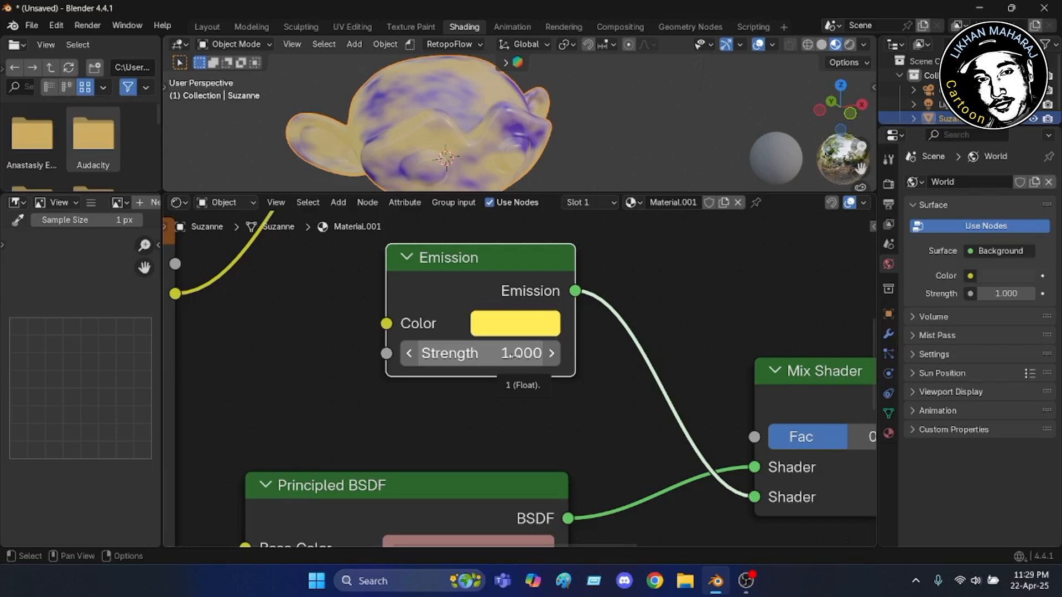
pyautogui.click(522, 358)
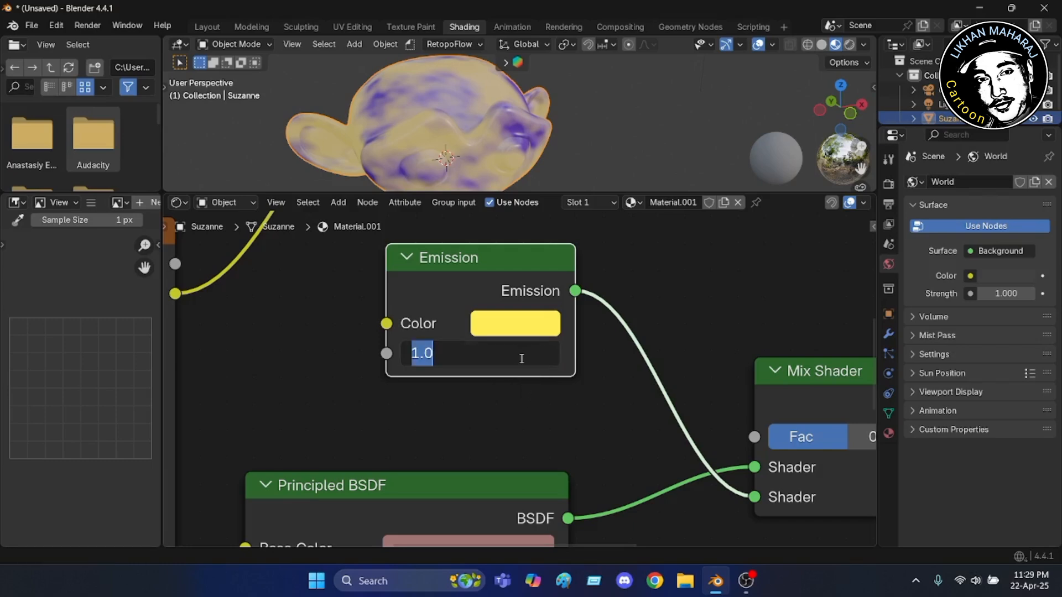
pyautogui.press('BackSpace')
pyautogui.write('50')
pyautogui.press('Return')
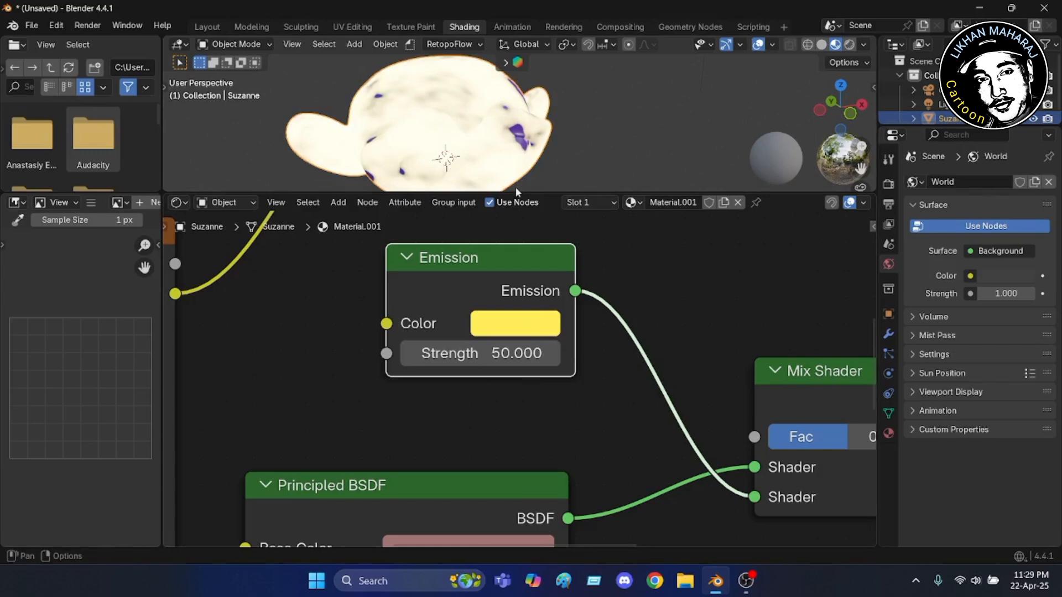
# Examine the emission effect on the whole monkey head and the node links around the Color Ramp and Mix Shaders
pyautogui.scroll(-4, 525, 161)
pyautogui.moveTo(528, 152)
pyautogui.mouseDown(button='middle')
pyautogui.moveTo(447, 149)
pyautogui.moveTo(586, 138)
pyautogui.moveTo(524, 165)
pyautogui.mouseUp(button='middle')
pyautogui.scroll(-2, 580, 452)
pyautogui.scroll(-2, 562, 427)
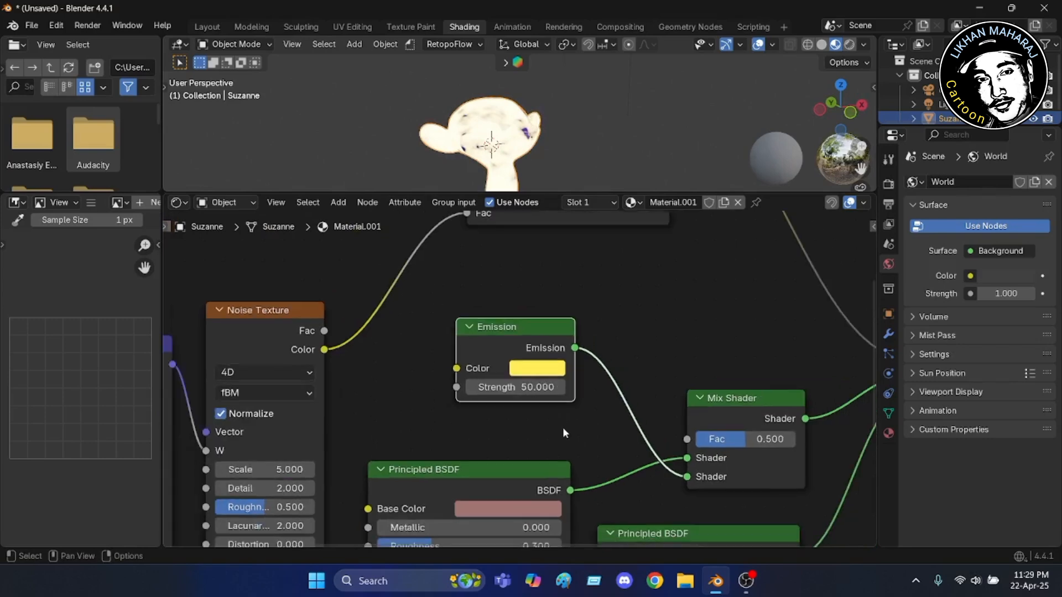
pyautogui.moveTo(553, 427); pyautogui.dragTo(488, 330, button='middle')
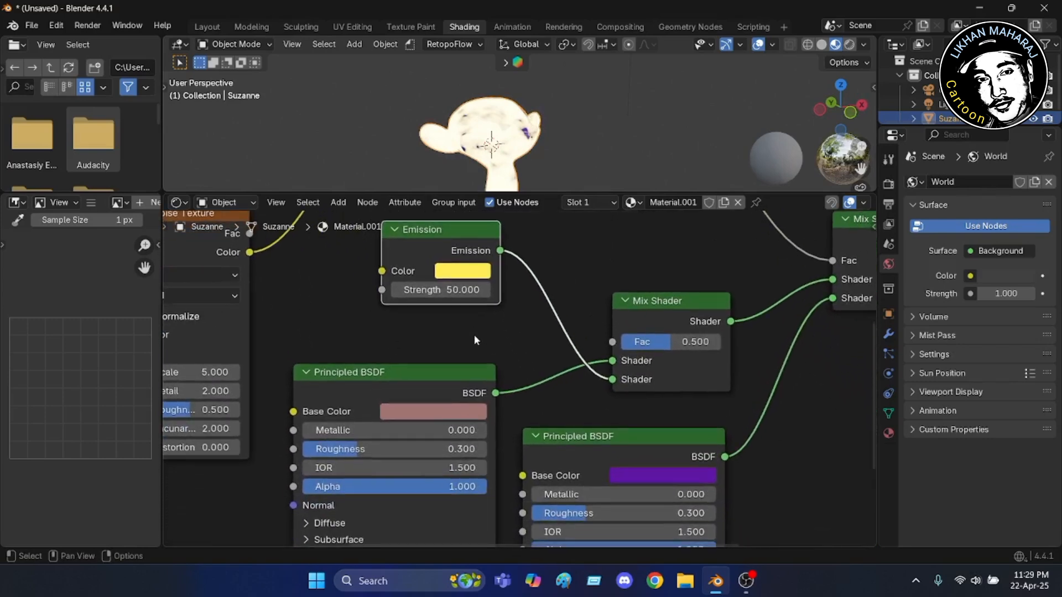
pyautogui.scroll(-3, 473, 333)
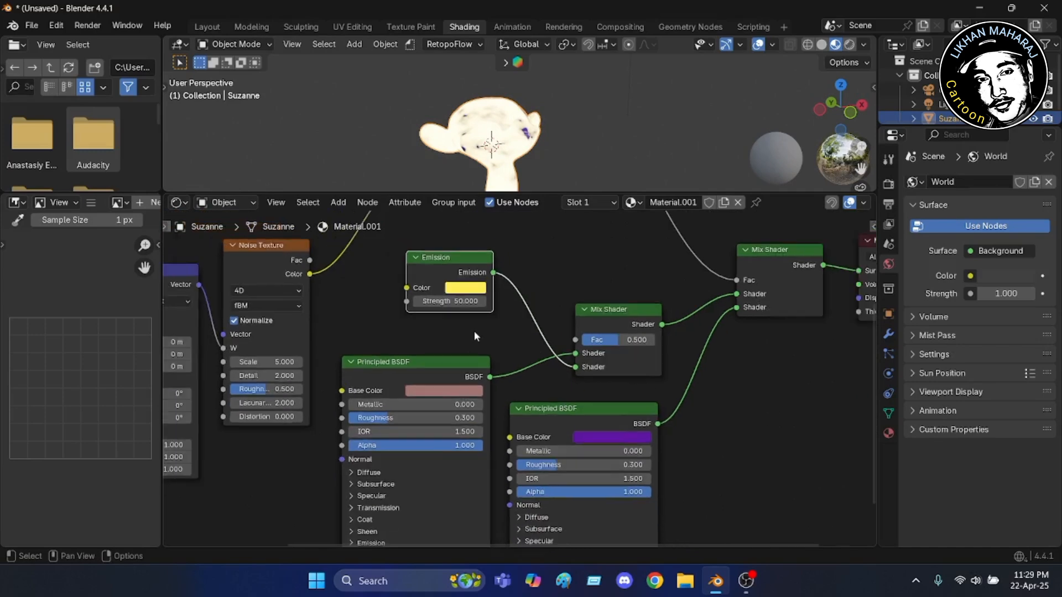
pyautogui.moveTo(475, 327); pyautogui.dragTo(476, 326, button='middle')
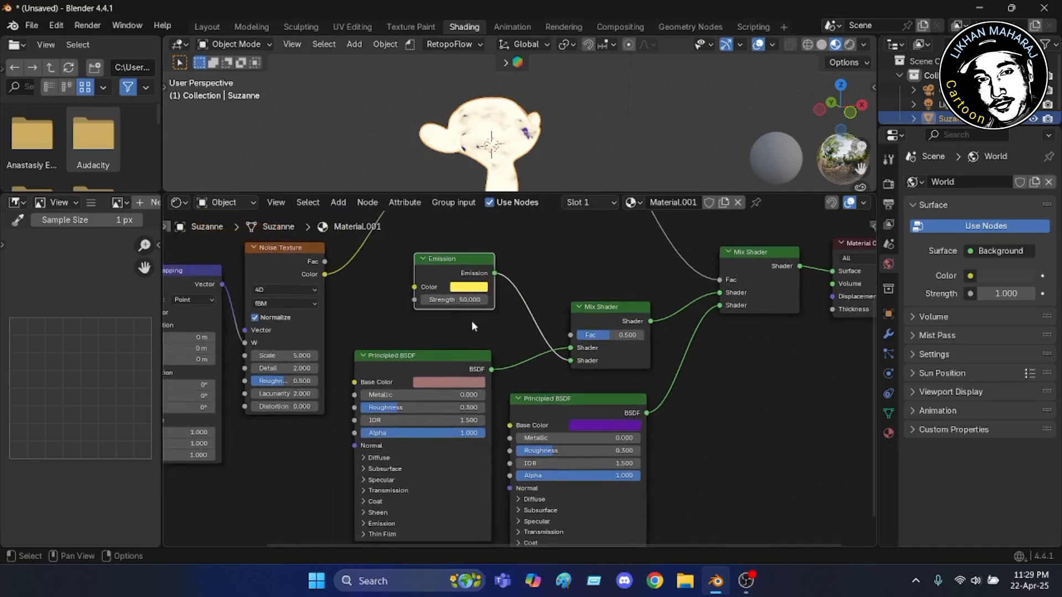
pyautogui.moveTo(472, 326); pyautogui.dragTo(448, 437, button='middle')
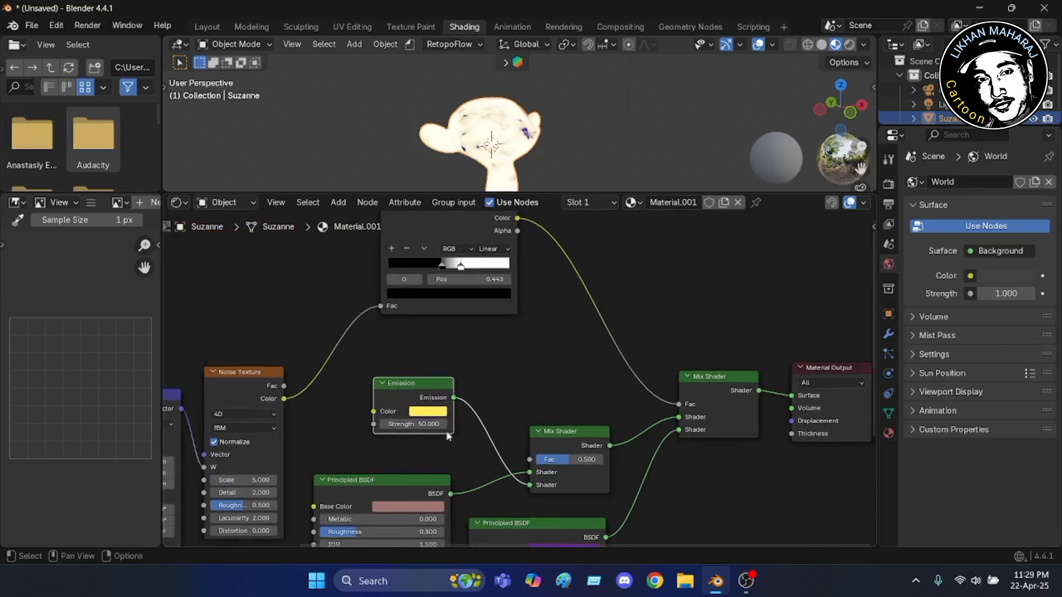
pyautogui.moveTo(503, 377); pyautogui.dragTo(493, 380, button='middle')
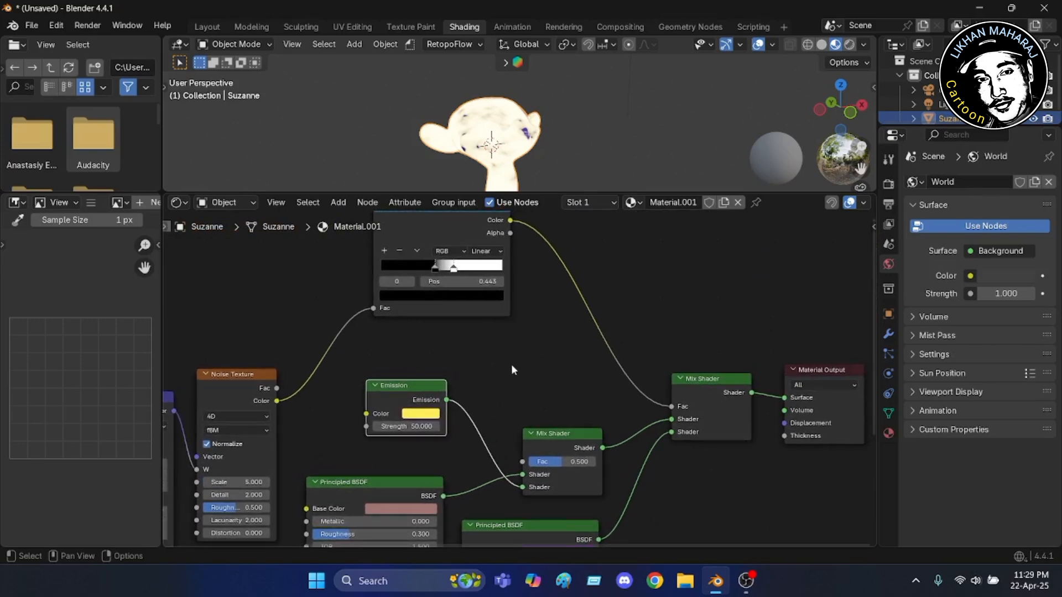
pyautogui.moveTo(516, 297); pyautogui.dragTo(509, 363, button='middle')
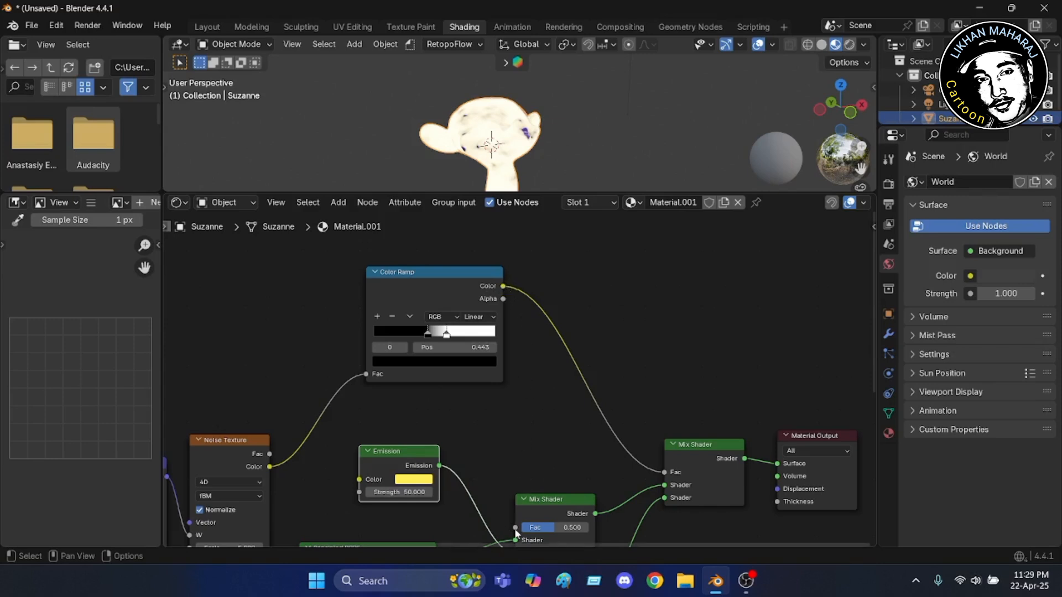
pyautogui.scroll(-1, 514, 498)
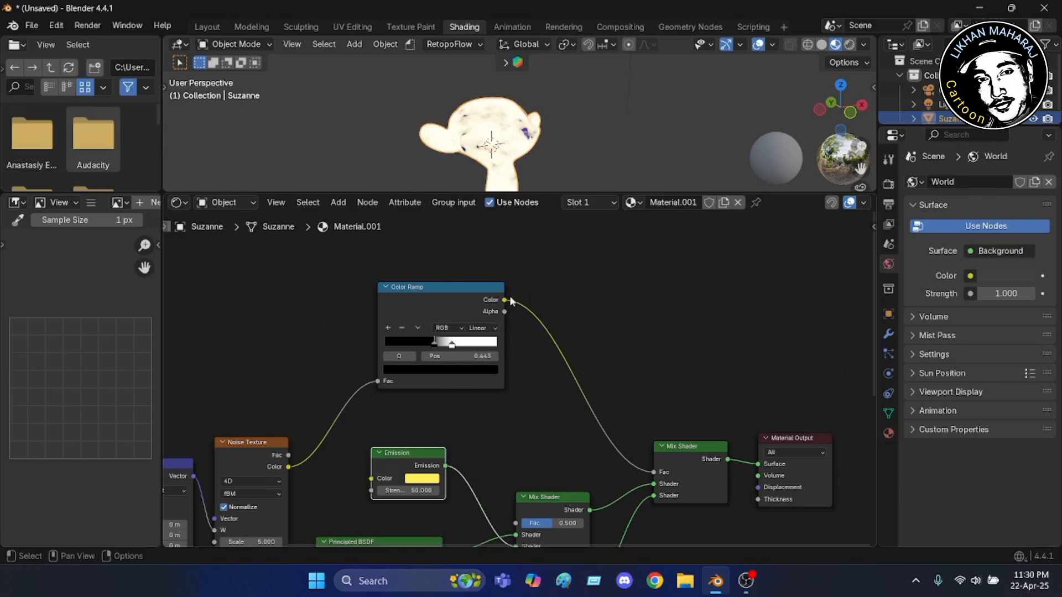
pyautogui.moveTo(506, 300); pyautogui.dragTo(519, 313)
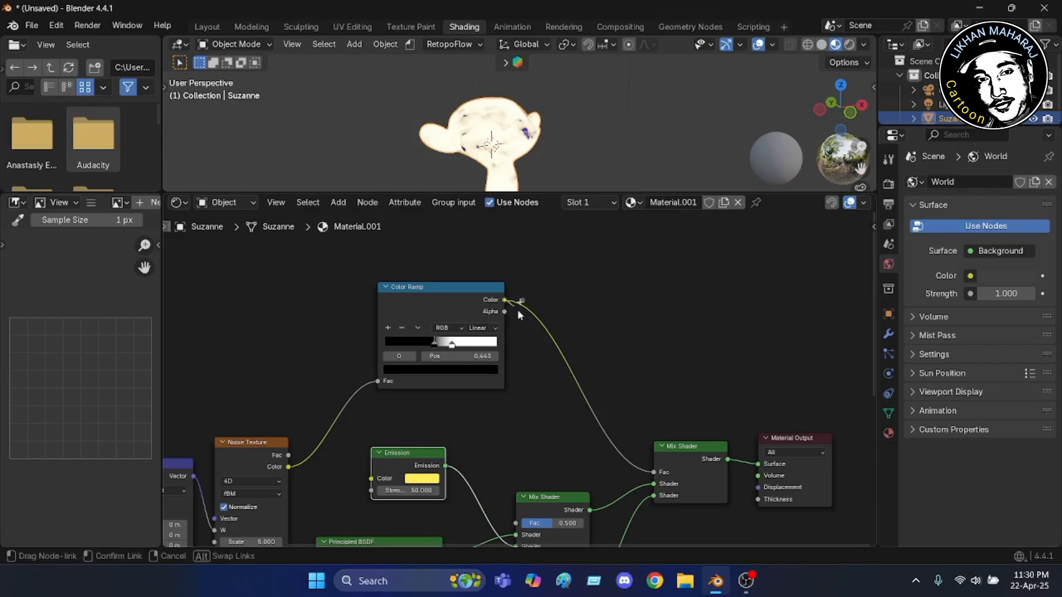
pyautogui.moveTo(524, 351); pyautogui.dragTo(504, 525)
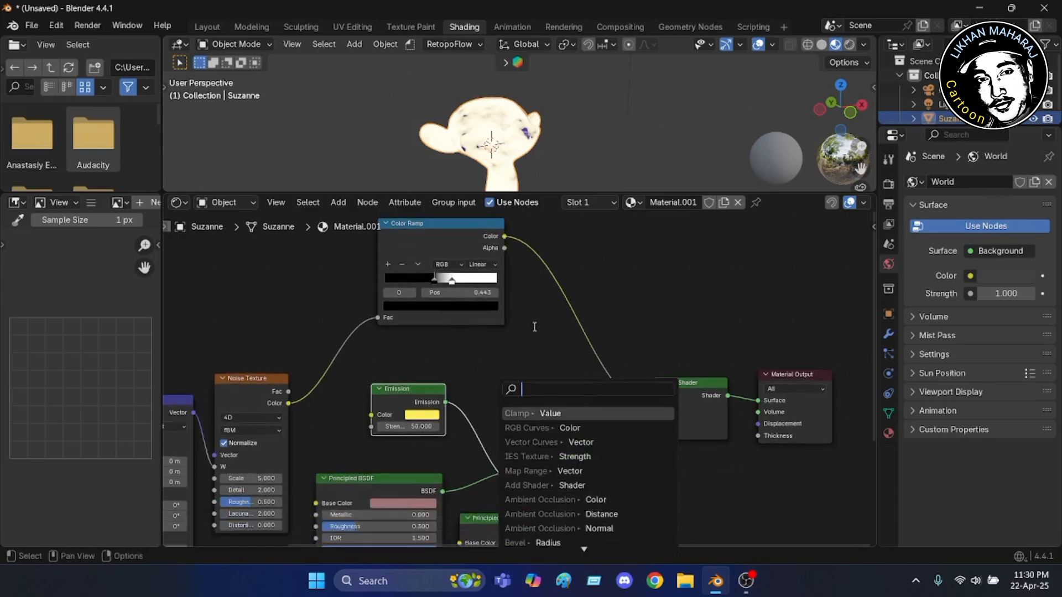
pyautogui.press('Escape')
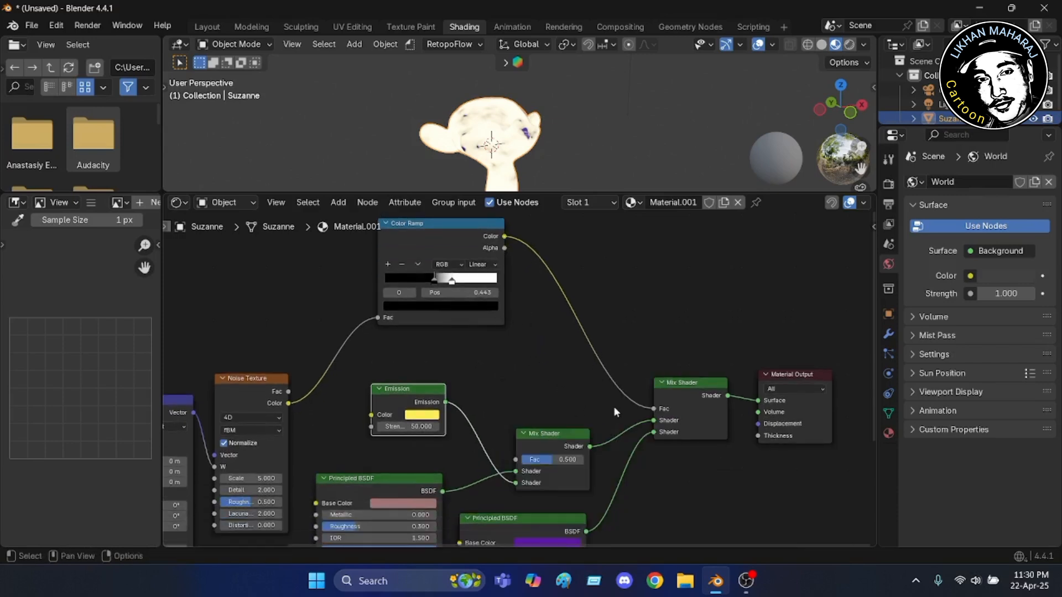
# Connect the Color Ramp's Color output to the new Mix Shader's Fac input and shift that Mix Shader slightly upward
pyautogui.click(507, 236)
pyautogui.moveTo(507, 238); pyautogui.dragTo(514, 458)
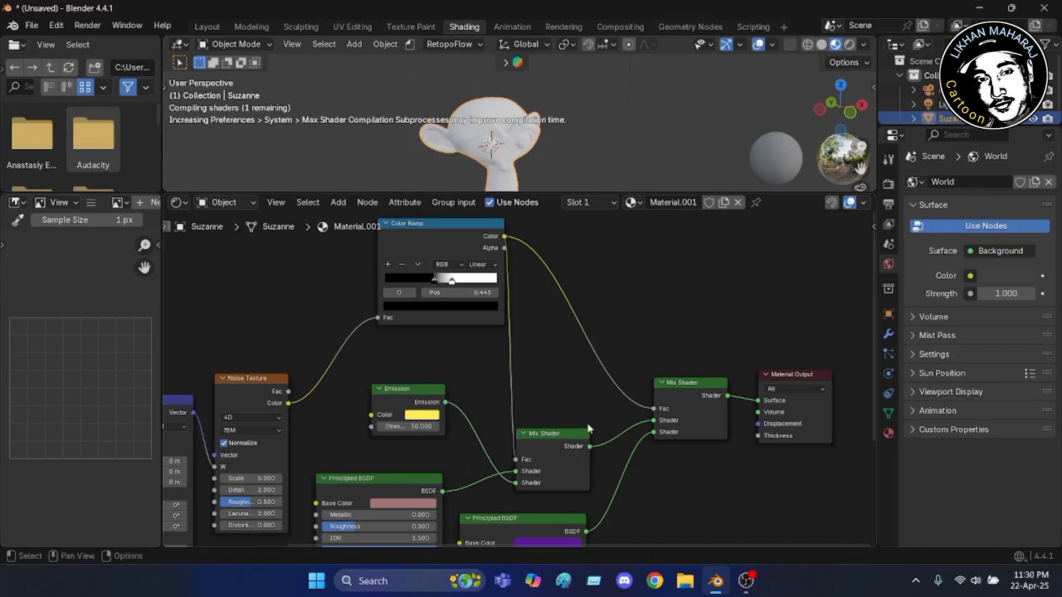
pyautogui.scroll(-1, 545, 437)
pyautogui.moveTo(560, 426); pyautogui.dragTo(575, 401)
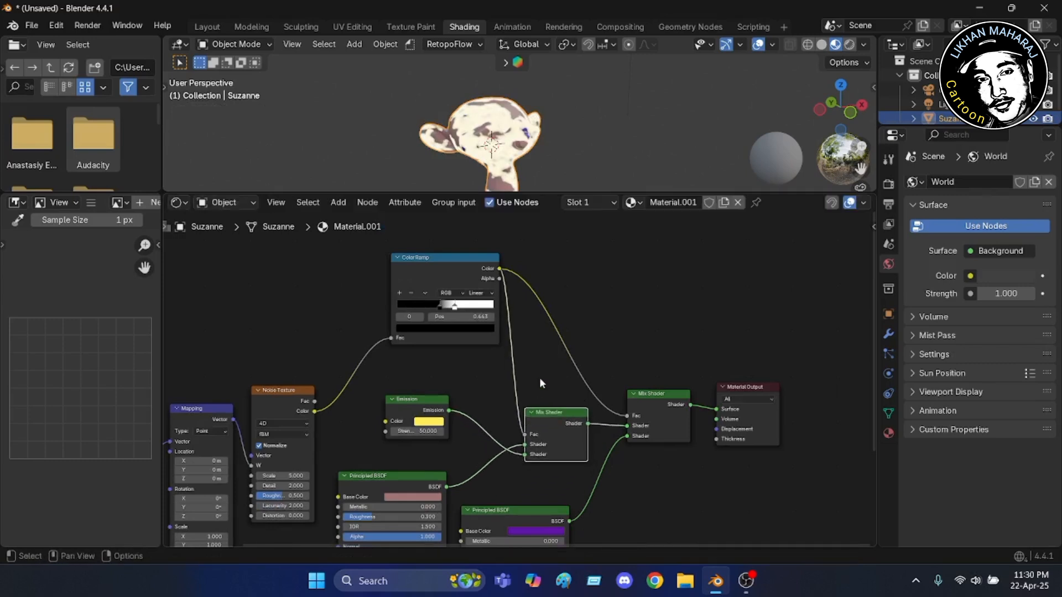
# Inspect the mixed emission pattern on the monkey head from different angles and review the node tree
pyautogui.scroll(-1, 539, 386)
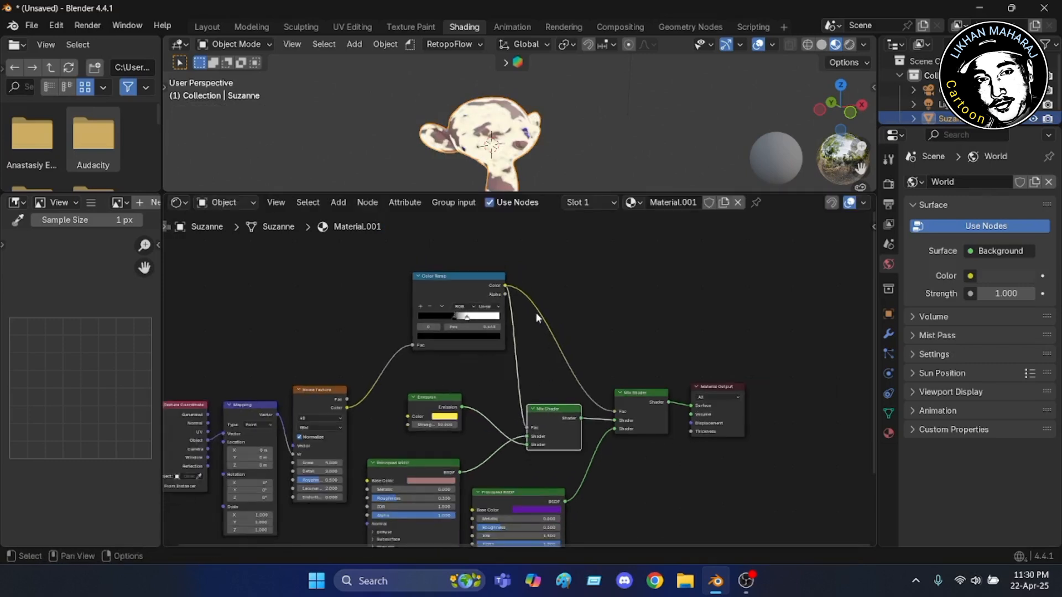
pyautogui.scroll(1, 540, 287)
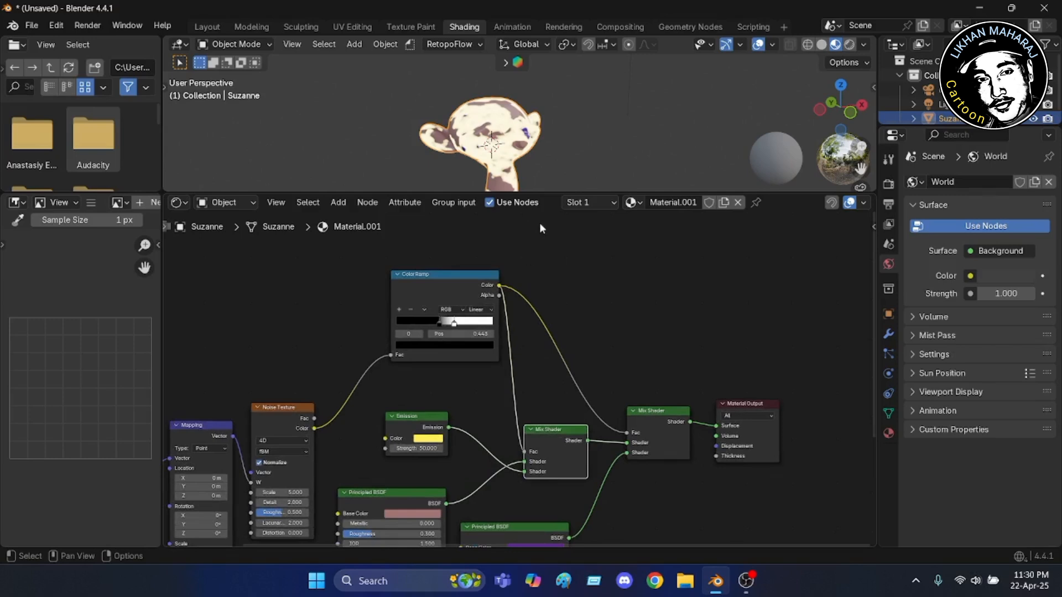
pyautogui.moveTo(580, 138); pyautogui.dragTo(440, 131, button='middle')
pyautogui.scroll(2, 458, 125)
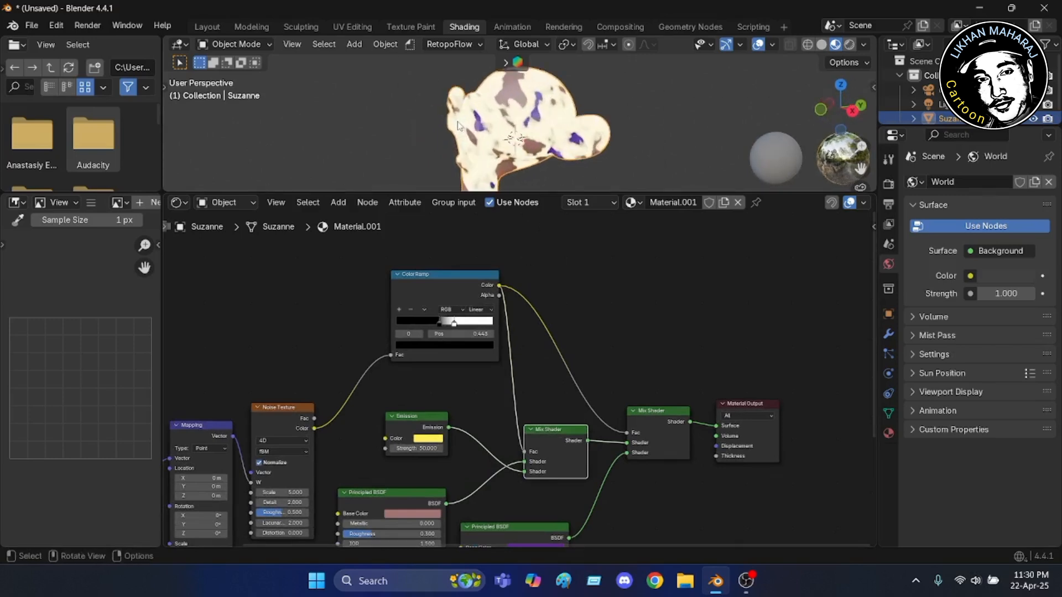
pyautogui.scroll(2, 457, 125)
pyautogui.scroll(-7, 455, 126)
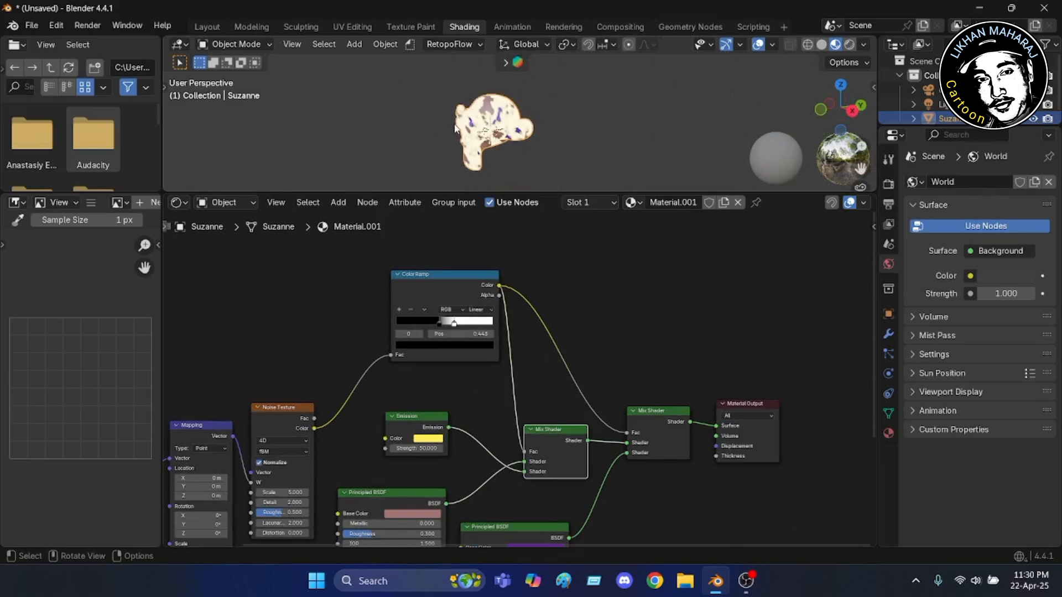
pyautogui.moveTo(454, 128); pyautogui.dragTo(492, 134, button='middle')
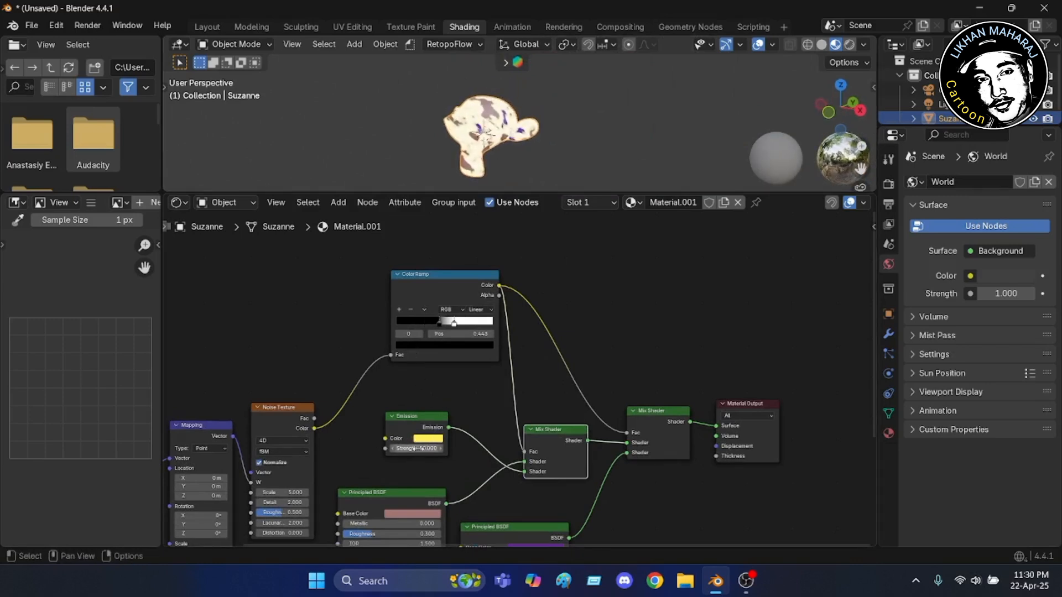
pyautogui.scroll(-1, 529, 351)
pyautogui.scroll(-1, 528, 350)
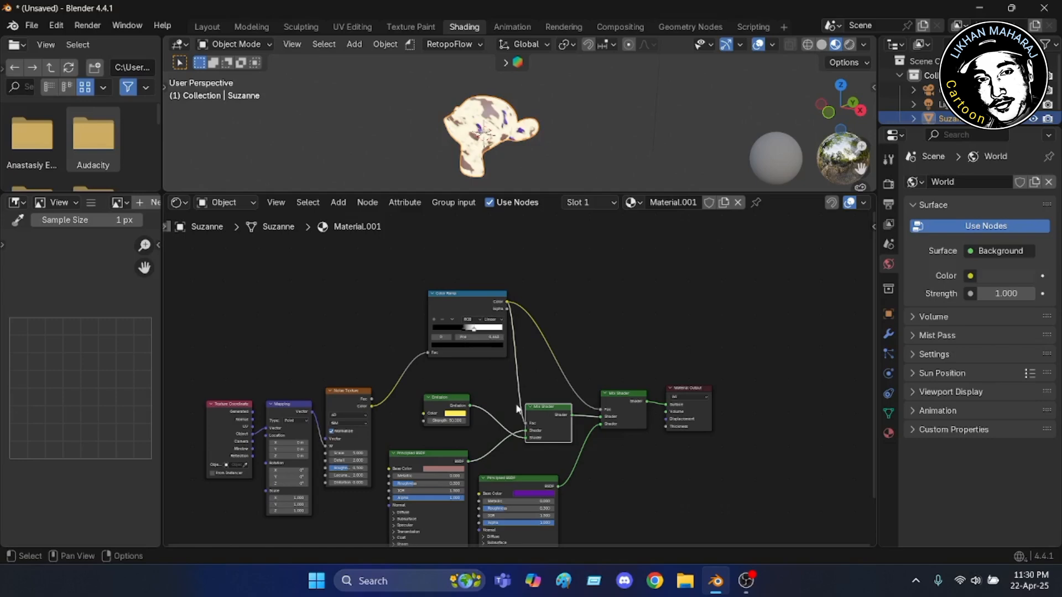
pyautogui.scroll(6, 491, 337)
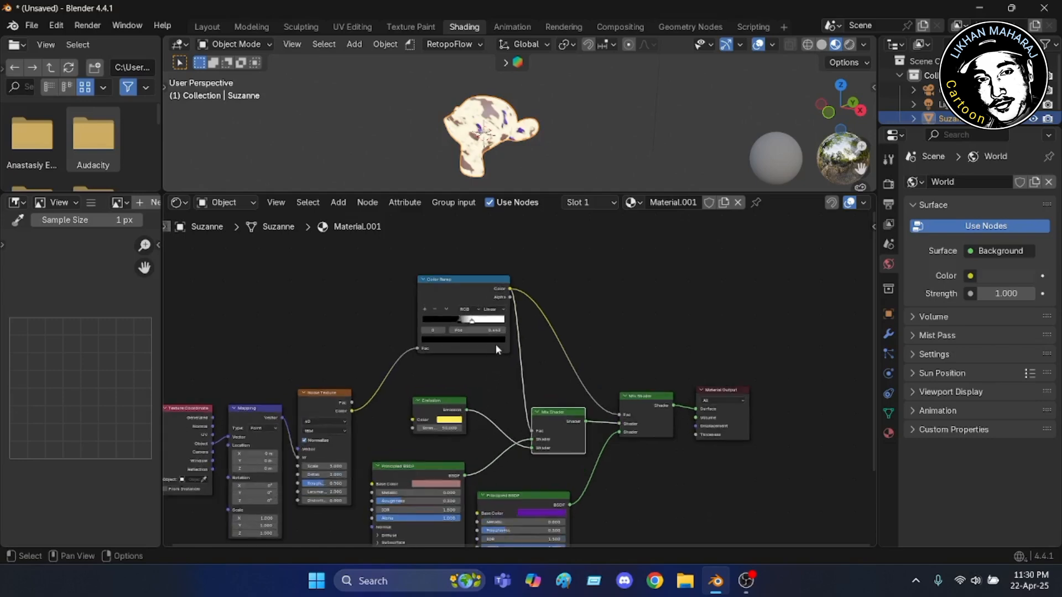
# Set the position of the Color Ramp's black stop to 0.490
pyautogui.scroll(2, 489, 319)
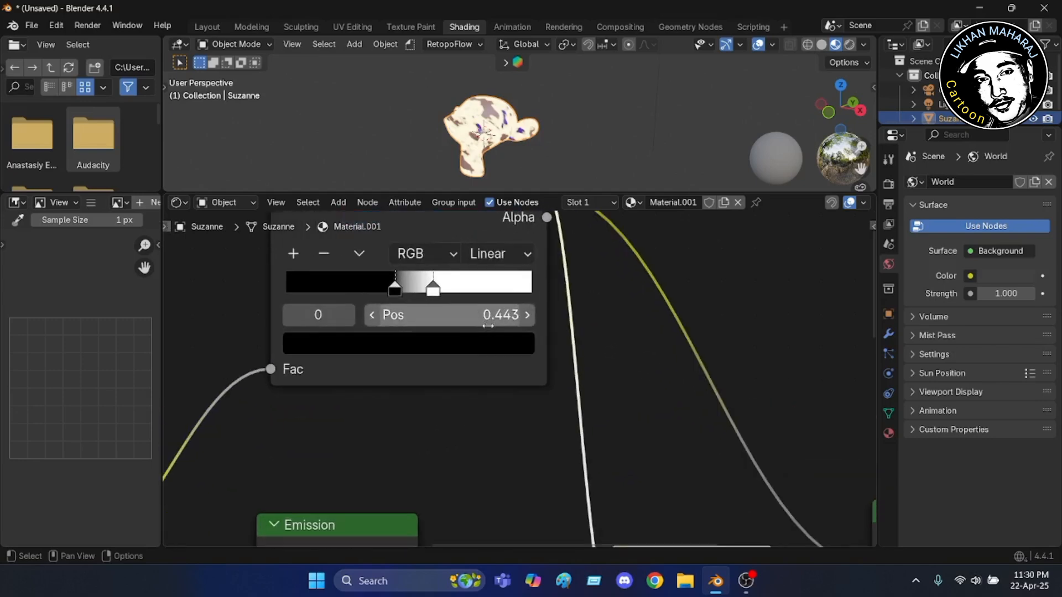
pyautogui.scroll(1, 489, 318)
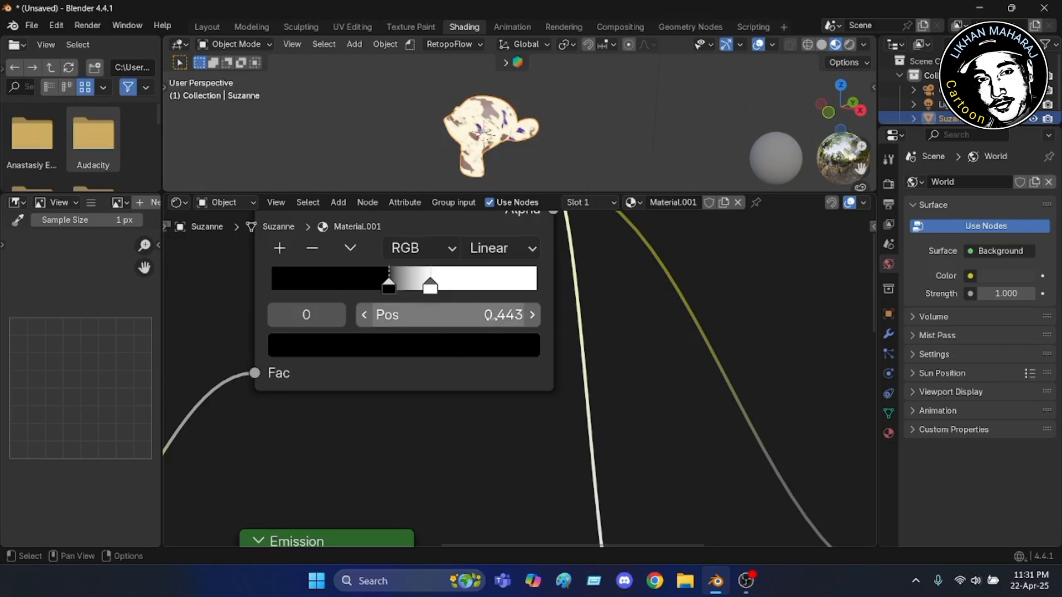
pyautogui.click(483, 322)
pyautogui.press('BackSpace')
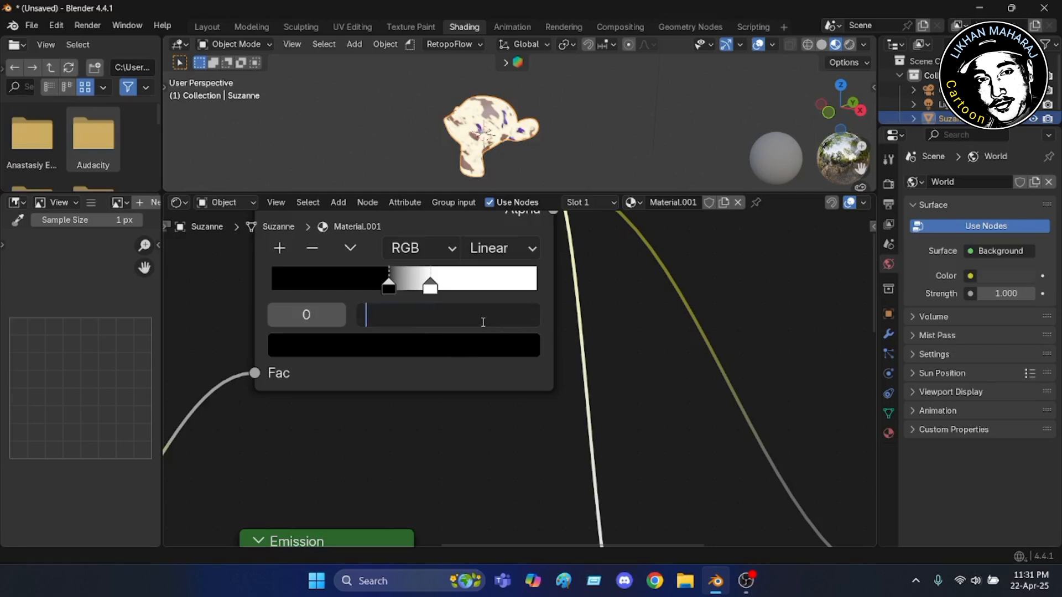
pyautogui.write('0.490')
pyautogui.press('Return')
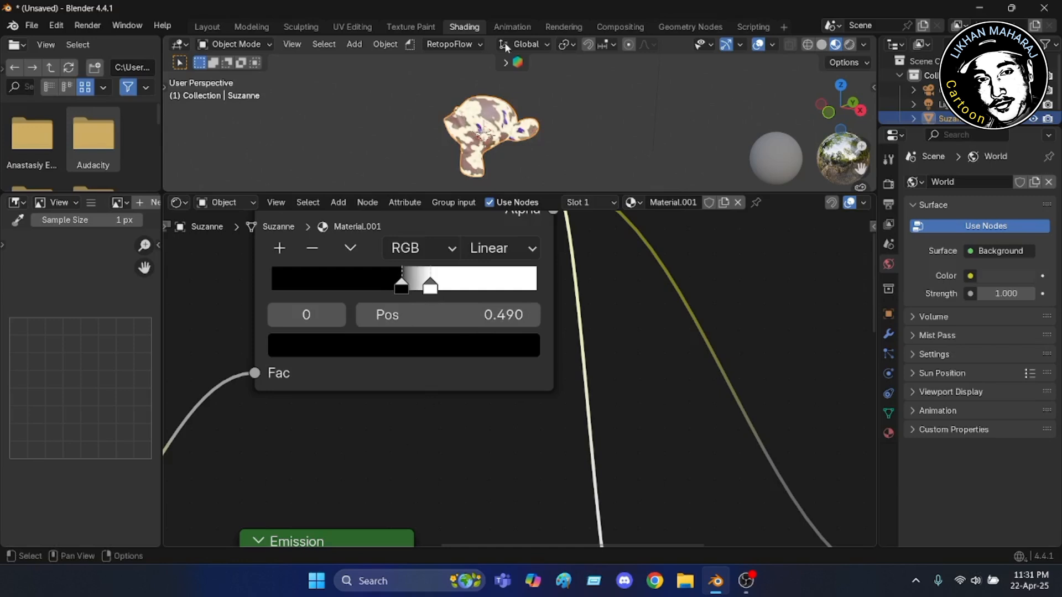
# Examine the emission pattern on the monkey head up close and review the node tree around the Noise Texture and Emission nodes
pyautogui.moveTo(411, 143); pyautogui.dragTo(440, 132, button='middle')
pyautogui.scroll(3, 481, 157)
pyautogui.scroll(-1, 468, 475)
pyautogui.scroll(-5, 467, 470)
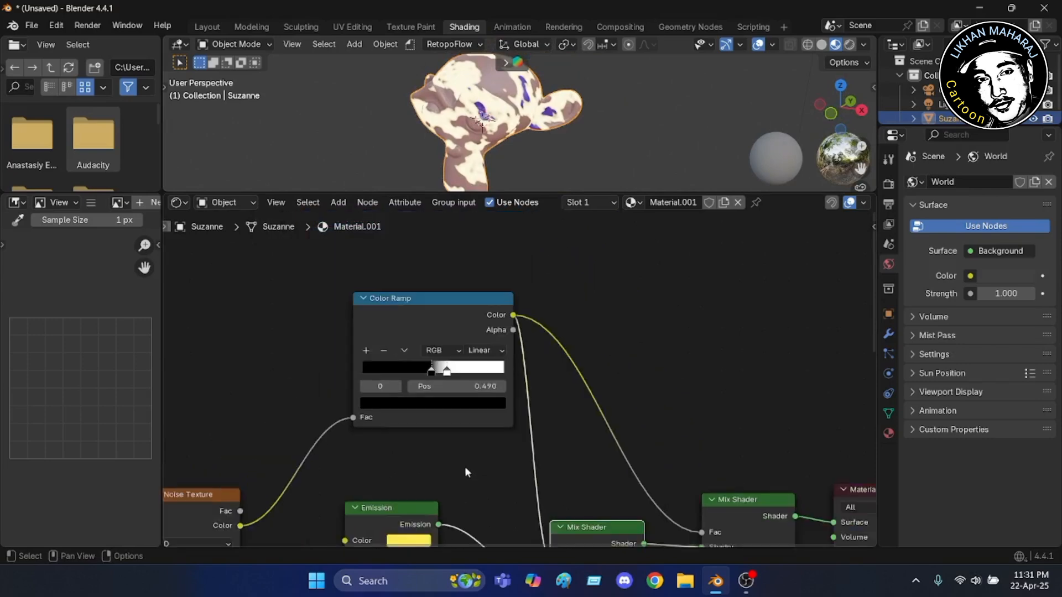
pyautogui.moveTo(464, 468); pyautogui.dragTo(664, 246, button='middle')
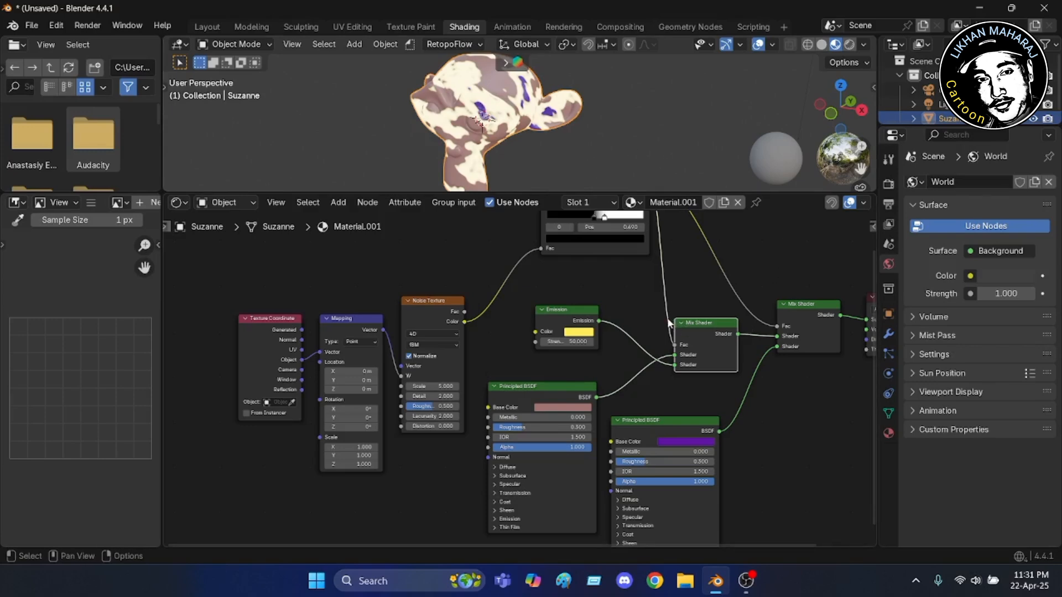
pyautogui.moveTo(620, 300); pyautogui.dragTo(601, 357, button='middle')
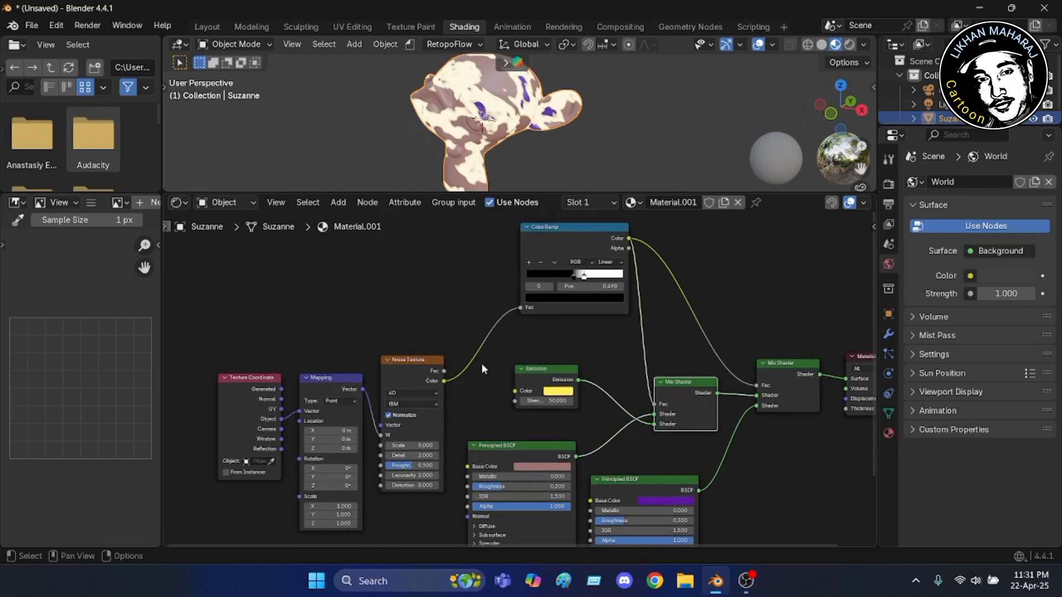
pyautogui.scroll(2, 505, 349)
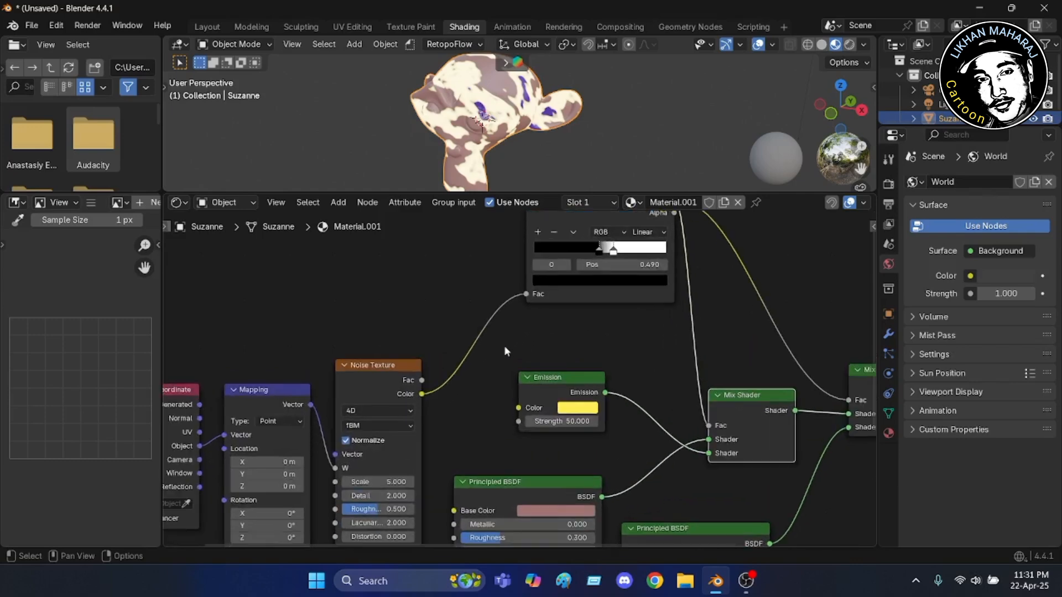
pyautogui.scroll(2, 502, 344)
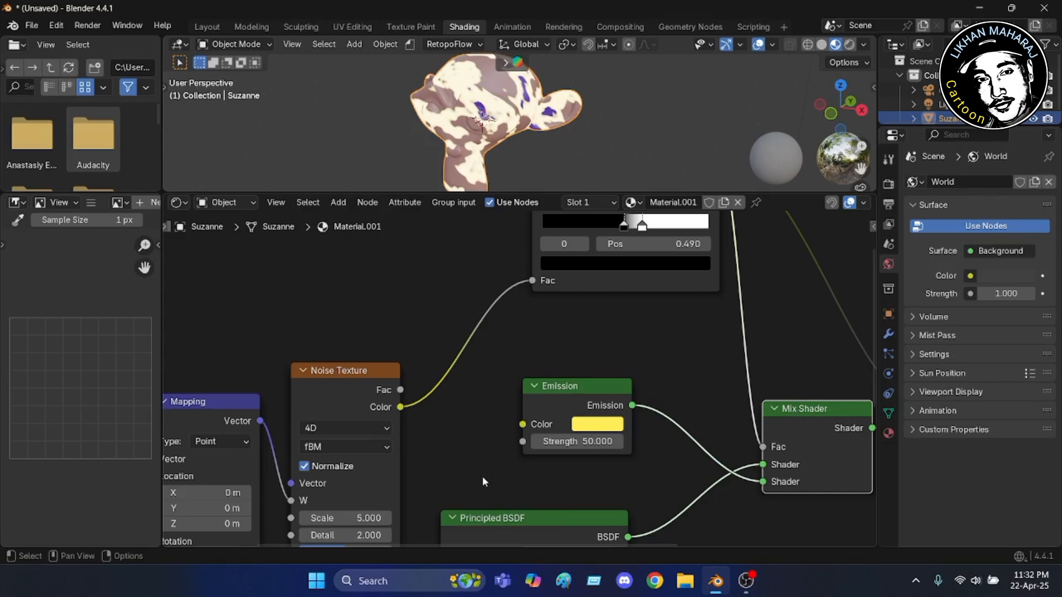
pyautogui.scroll(-2, 479, 473)
pyautogui.scroll(2, 448, 403)
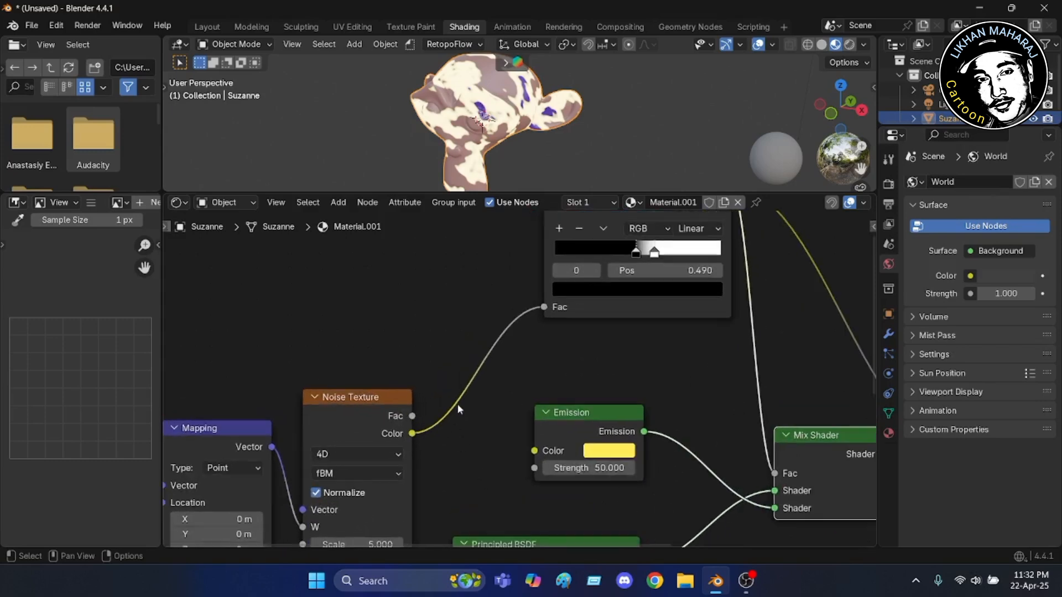
# Insert a Mix node on the link between the Noise Texture's Color output and the Color Ramp's Fac input
pyautogui.scroll(1, 458, 404)
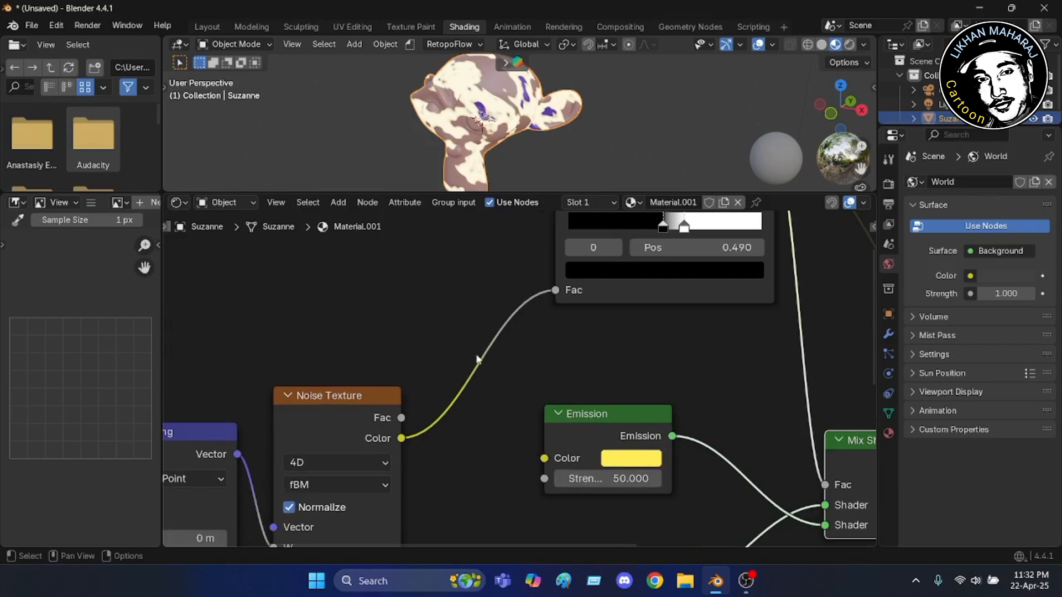
pyautogui.hotkey('shift', 'a')
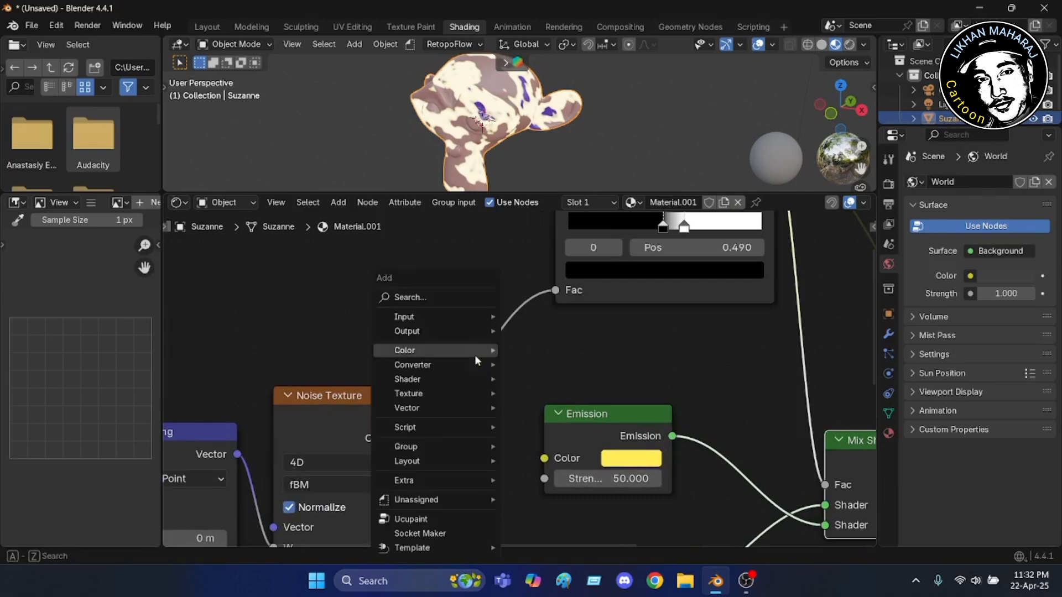
pyautogui.moveTo(476, 359)
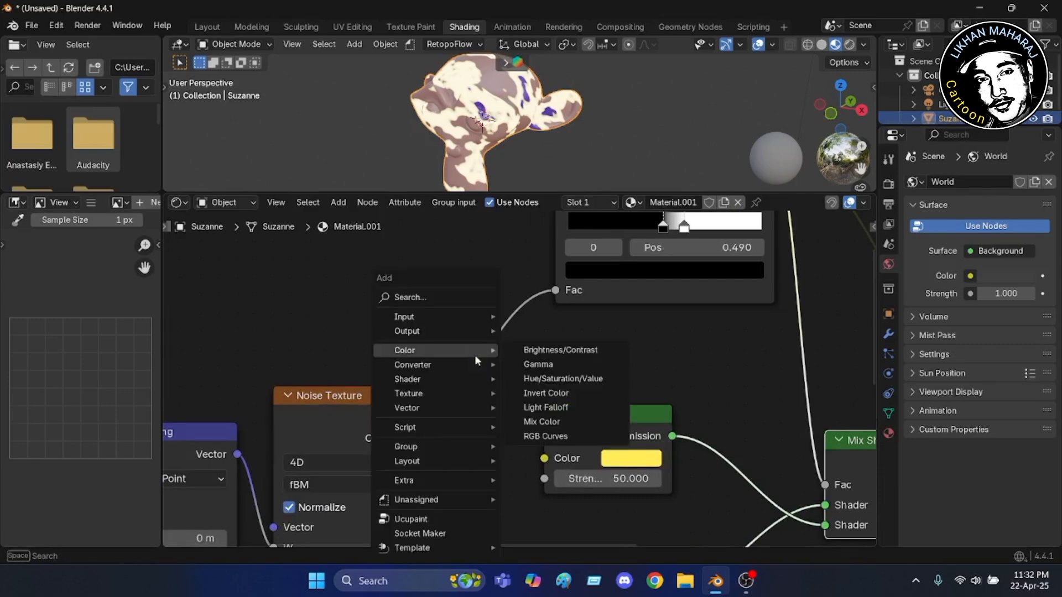
pyautogui.click(432, 303)
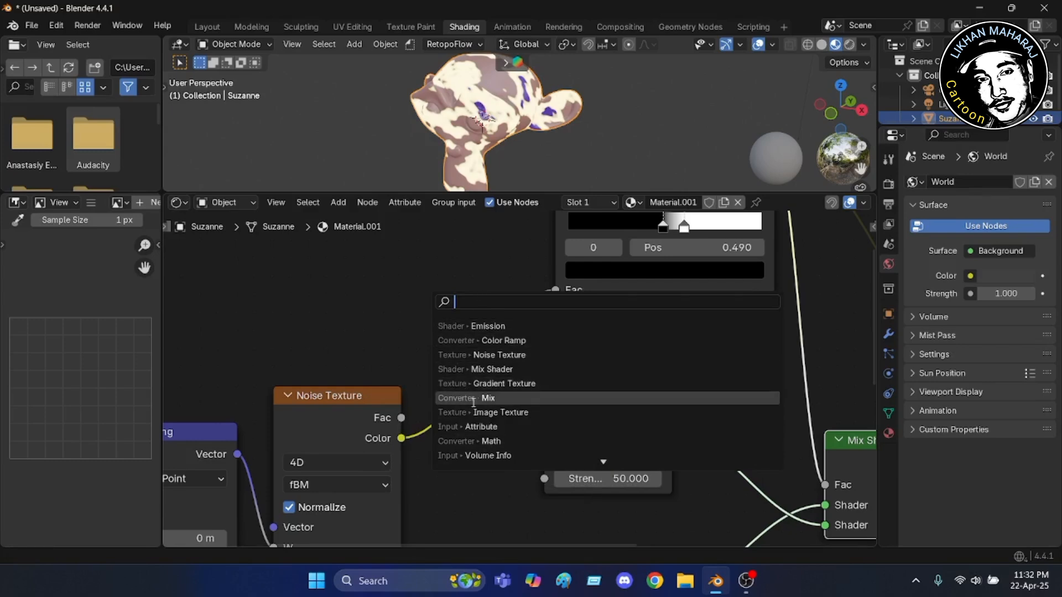
pyautogui.moveTo(479, 397); pyautogui.dragTo(413, 280)
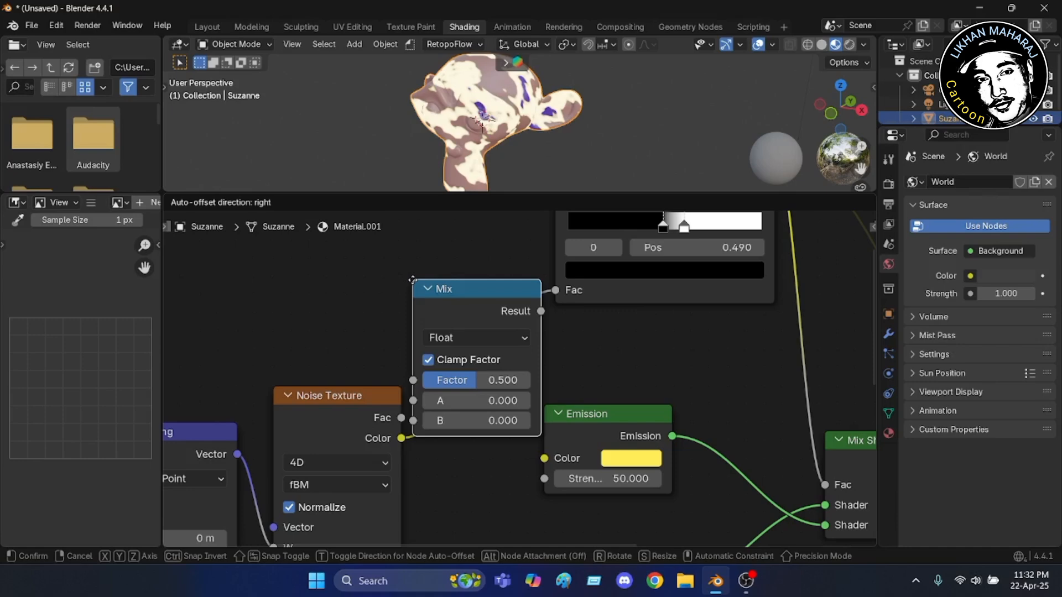
pyautogui.moveTo(413, 280); pyautogui.dragTo(397, 395)
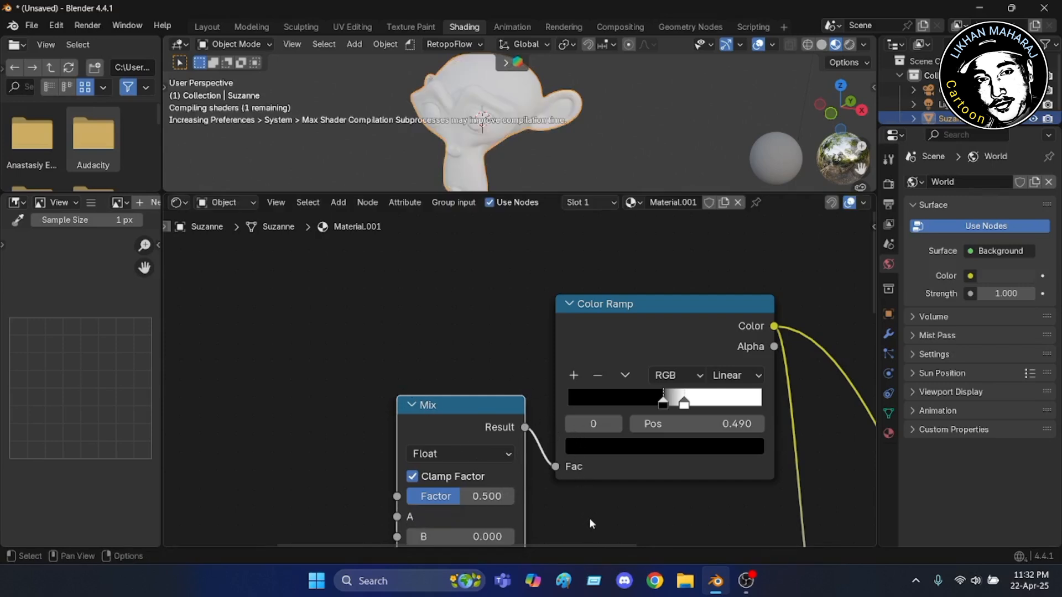
# Check the Mix node's links to the Noise Texture and Color Ramp, and nudge the Emission node slightly to the left
pyautogui.scroll(-4, 592, 514)
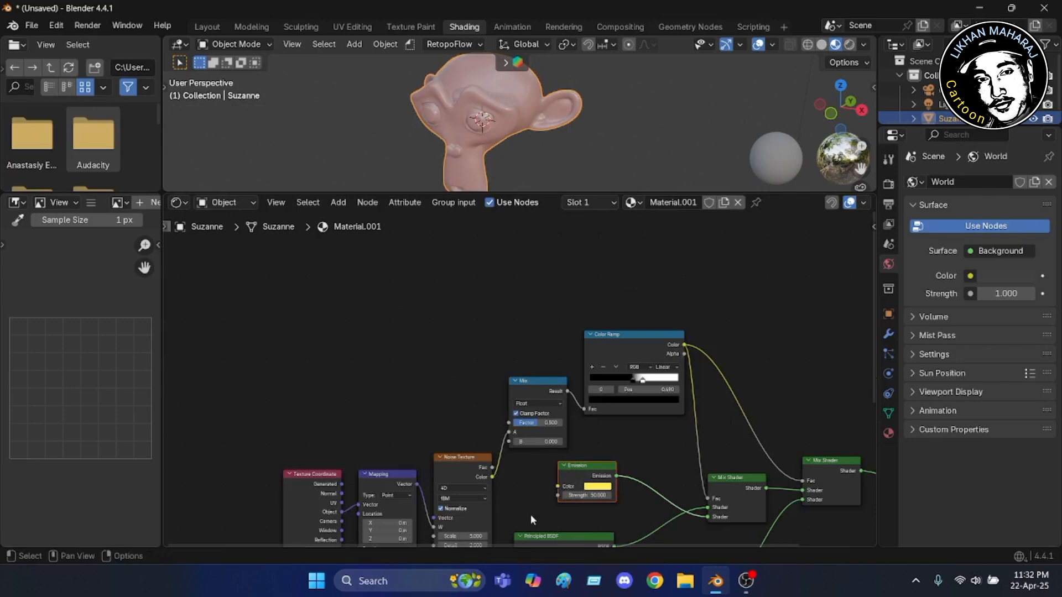
pyautogui.scroll(3, 533, 494)
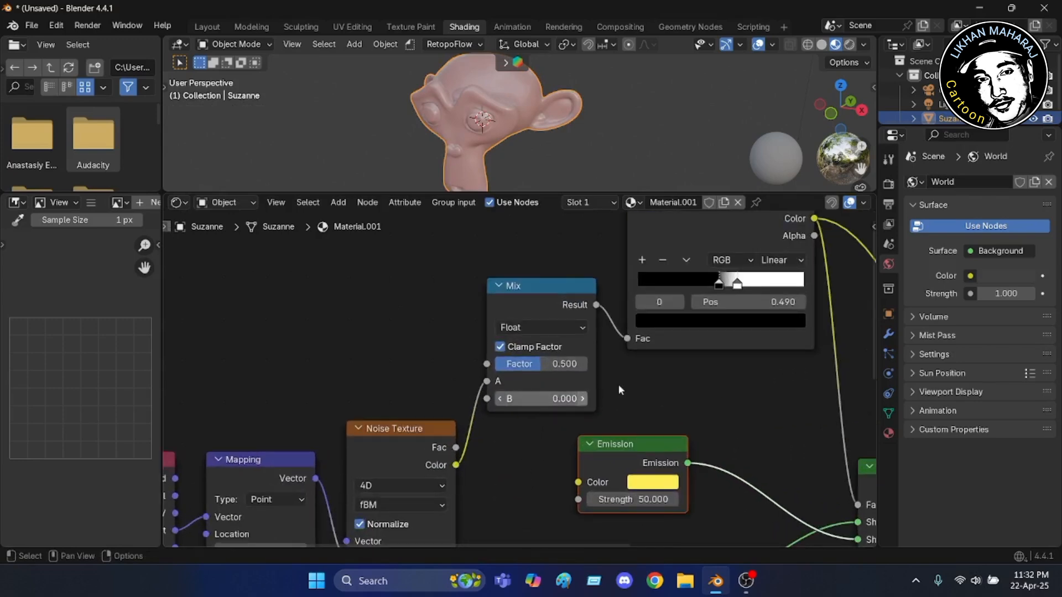
pyautogui.scroll(2, 638, 383)
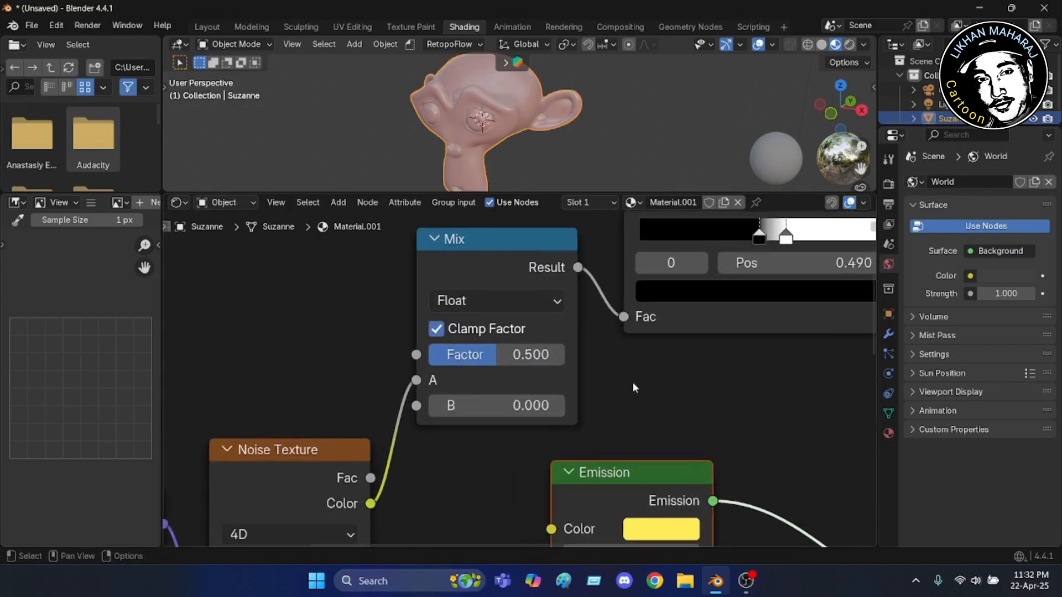
pyautogui.moveTo(634, 387); pyautogui.dragTo(671, 373, button='middle')
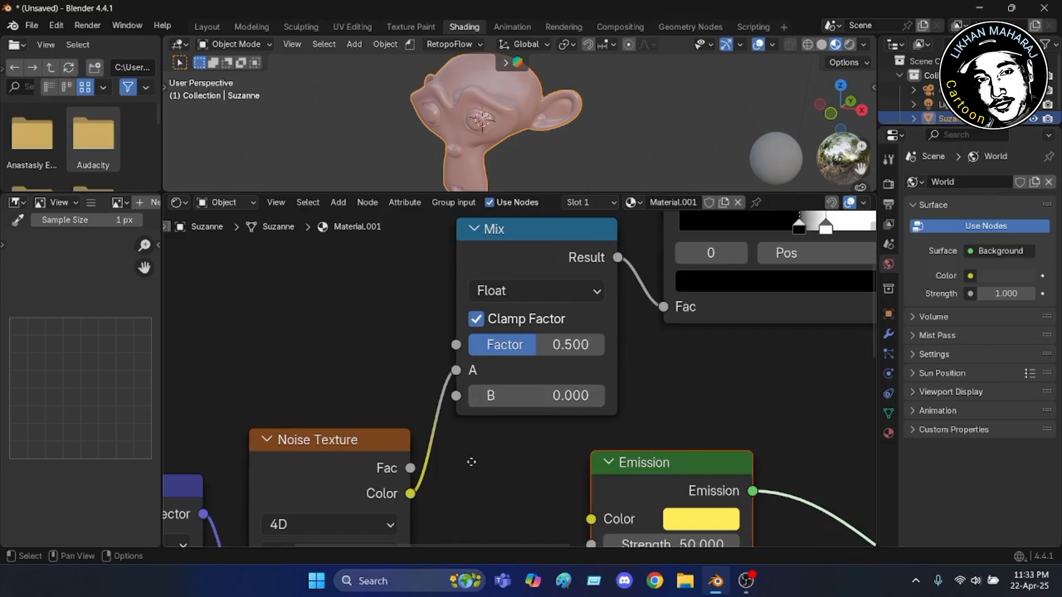
pyautogui.moveTo(466, 457); pyautogui.dragTo(494, 435, button='middle')
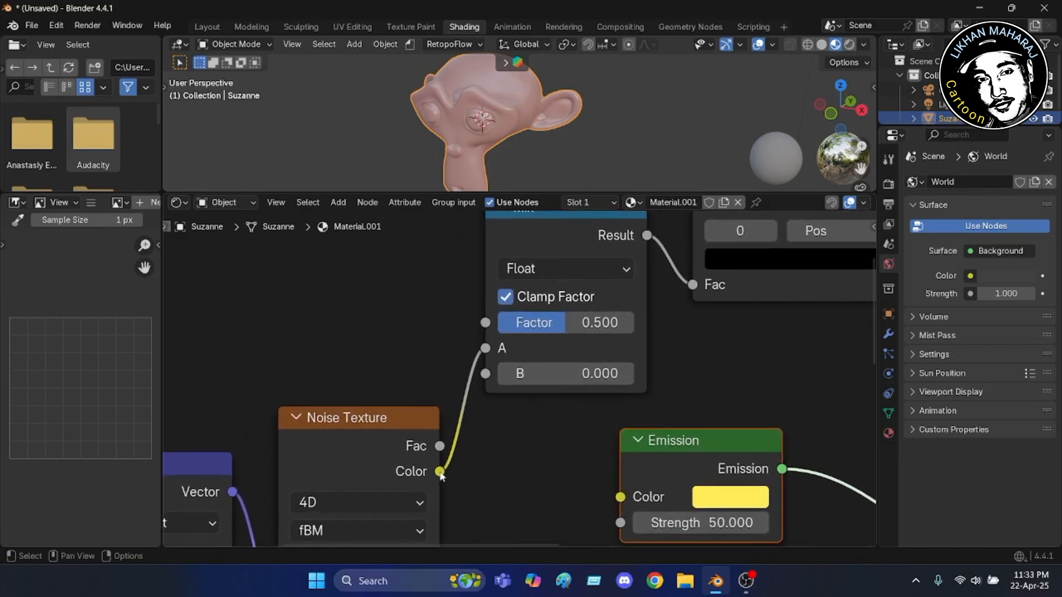
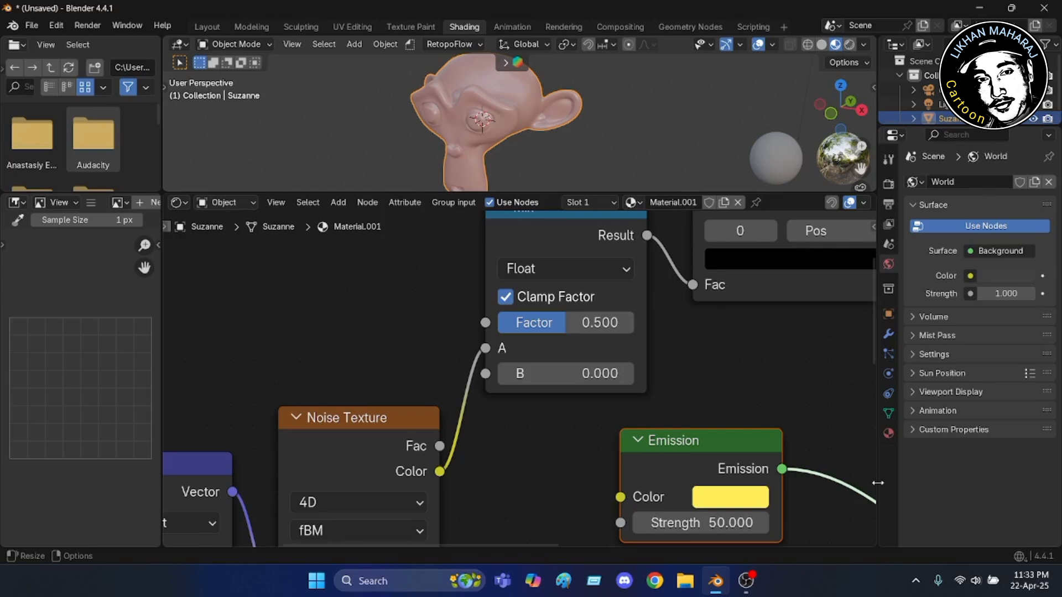
pyautogui.moveTo(739, 458); pyautogui.dragTo(730, 457)
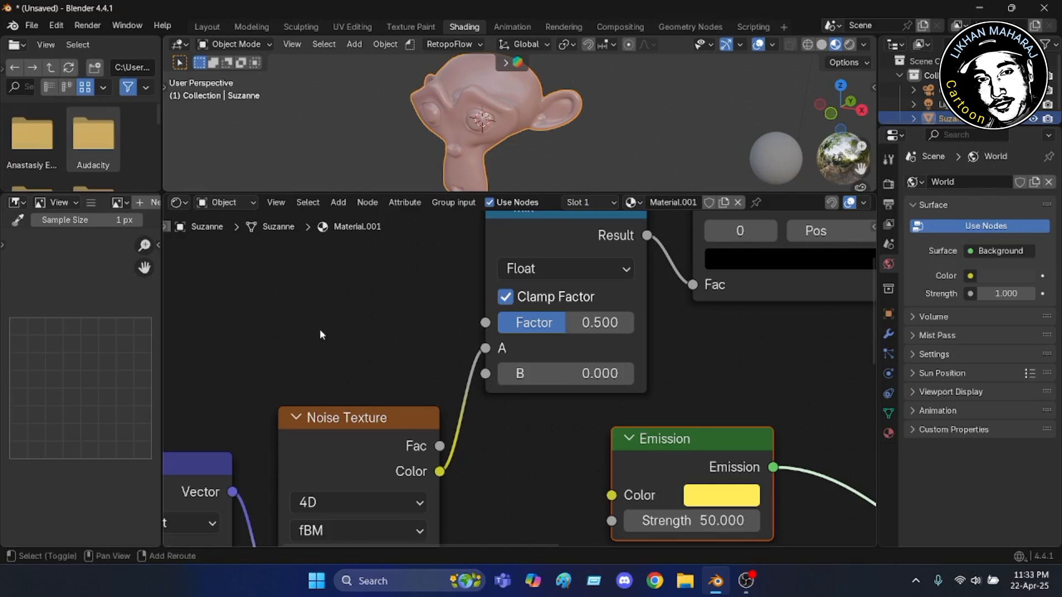
# Add a Gradient Texture node above the Noise Texture and connect its Color output to the Mix node's B input
pyautogui.hotkey('shift', 'a')
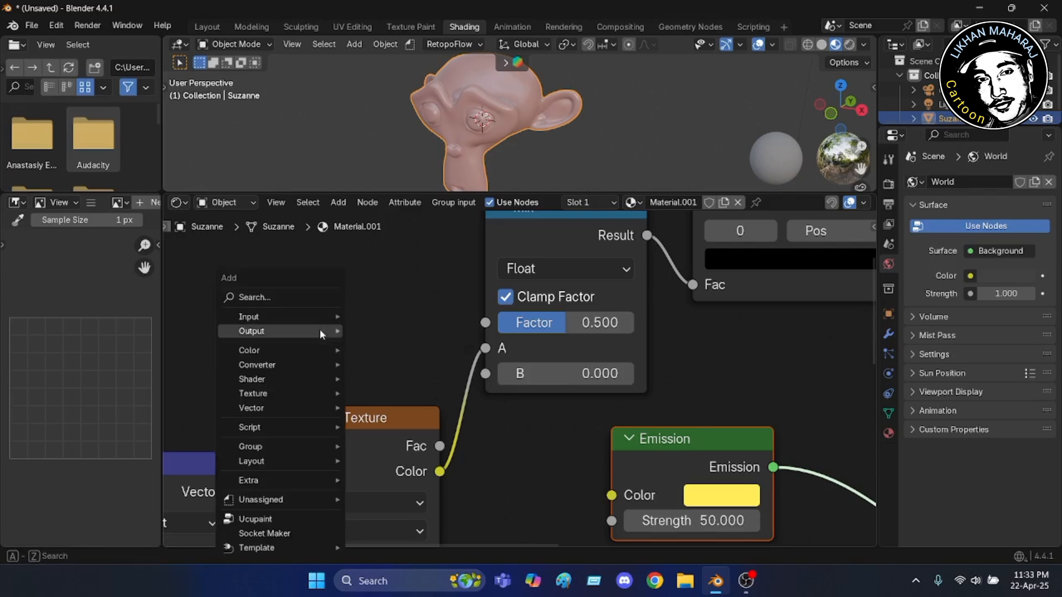
pyautogui.click(259, 297)
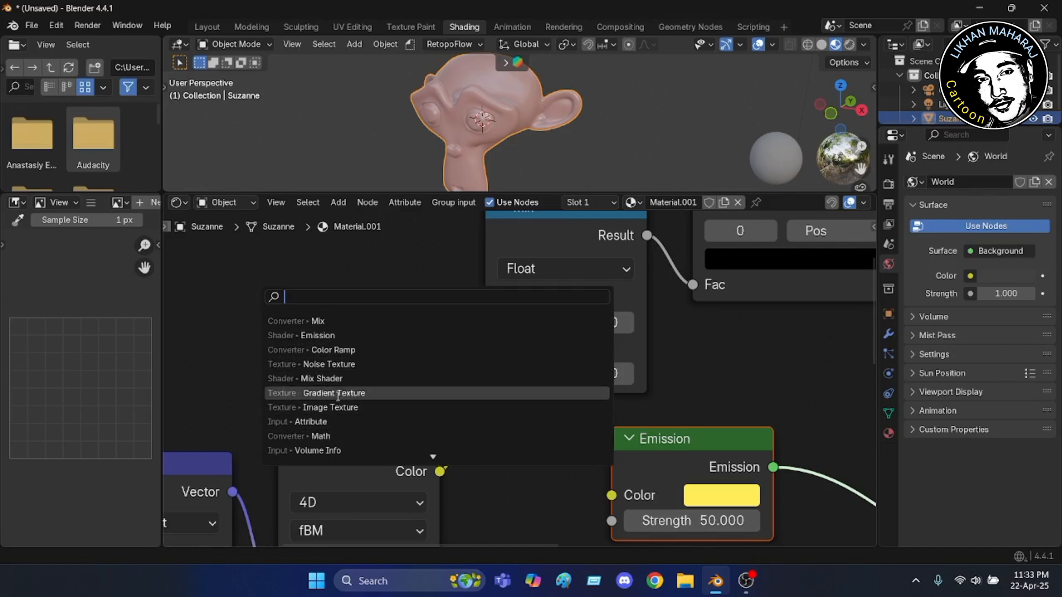
pyautogui.click(362, 393)
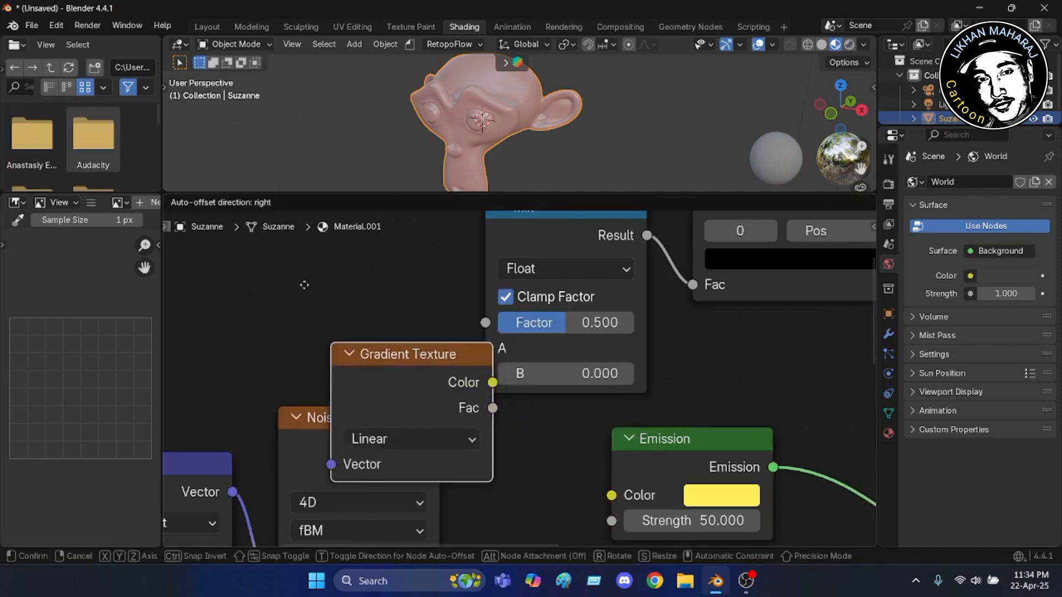
pyautogui.click(341, 296)
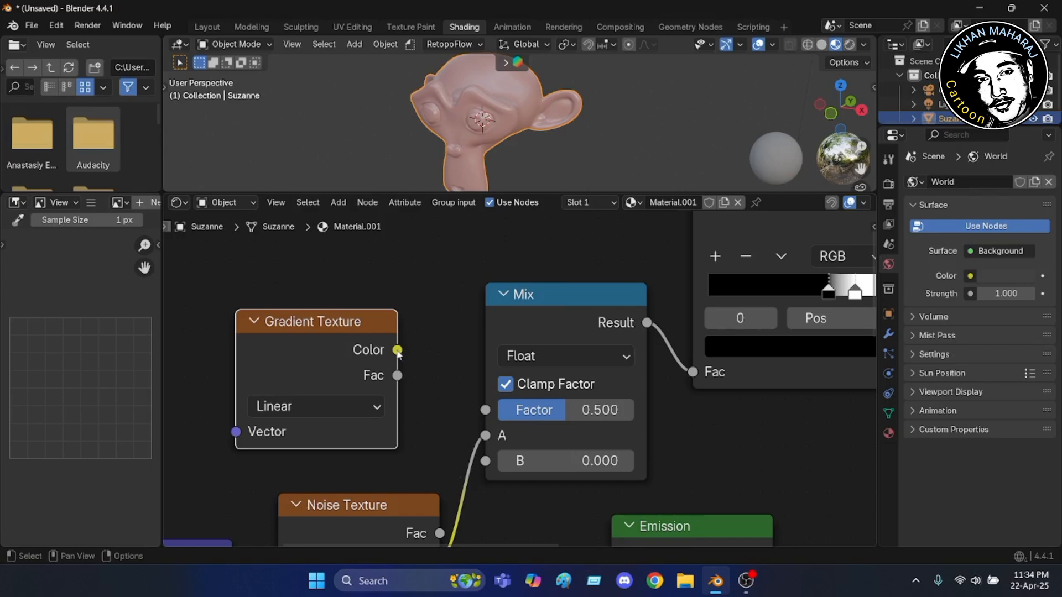
pyautogui.moveTo(398, 350); pyautogui.dragTo(406, 352)
pyautogui.moveTo(442, 419); pyautogui.dragTo(486, 461)
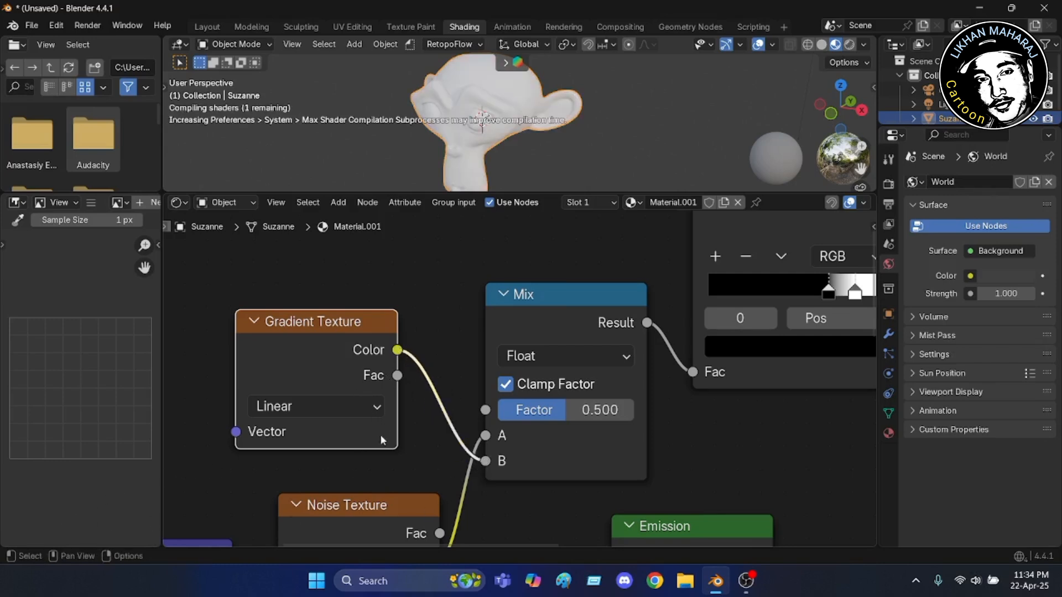
pyautogui.scroll(-3, 400, 447)
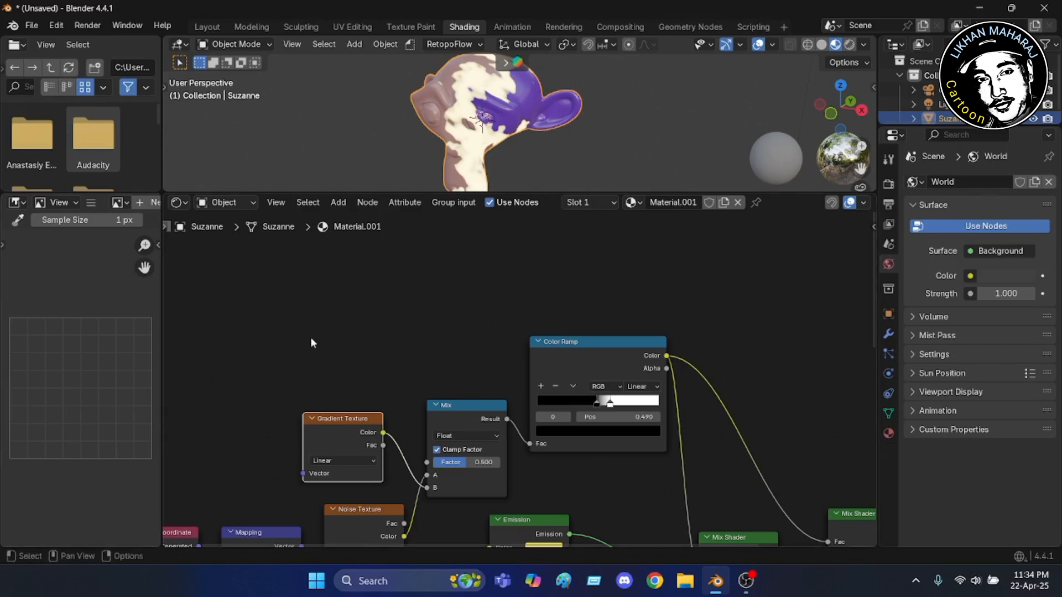
pyautogui.scroll(-3, 454, 313)
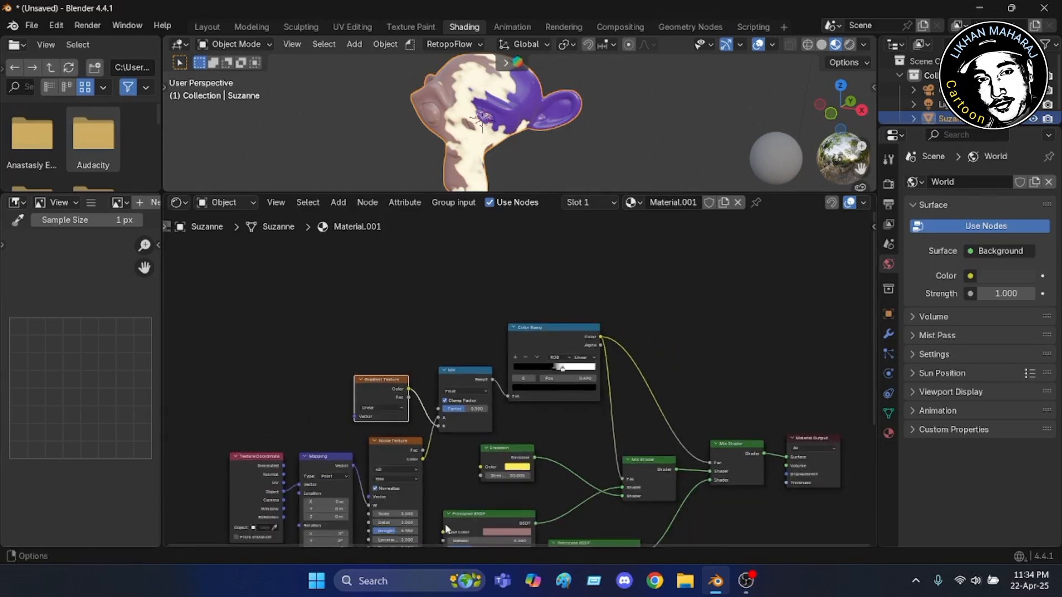
# Examine the full node tree of Material.001 in an enlarged shader editor, from Texture Coordinate through to Material Output
pyautogui.moveTo(435, 489); pyautogui.dragTo(339, 366, button='middle')
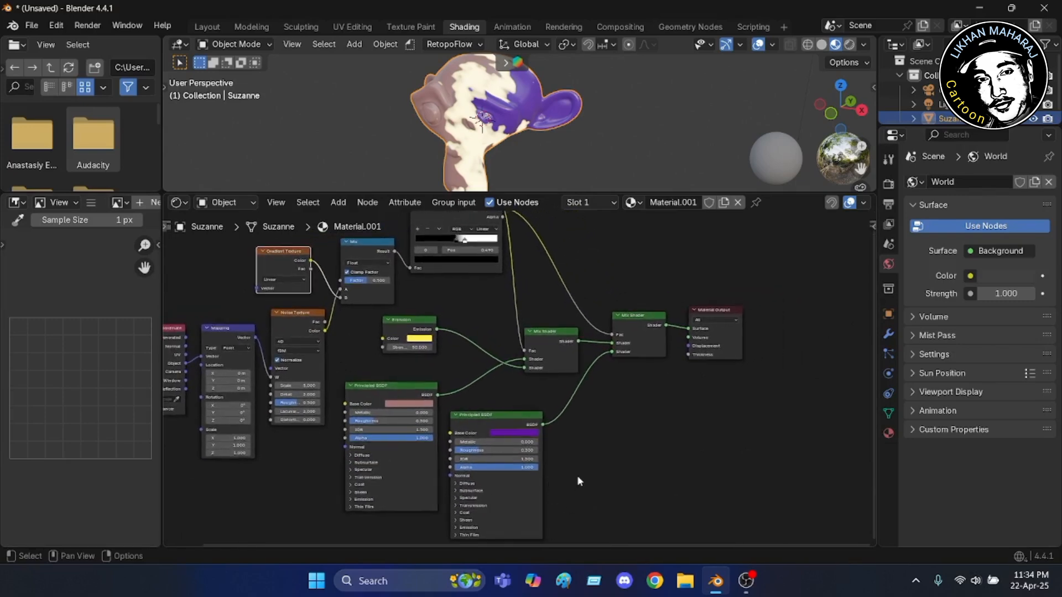
pyautogui.scroll(3, 576, 476)
pyautogui.moveTo(579, 431); pyautogui.dragTo(602, 429, button='middle')
pyautogui.scroll(-4, 522, 460)
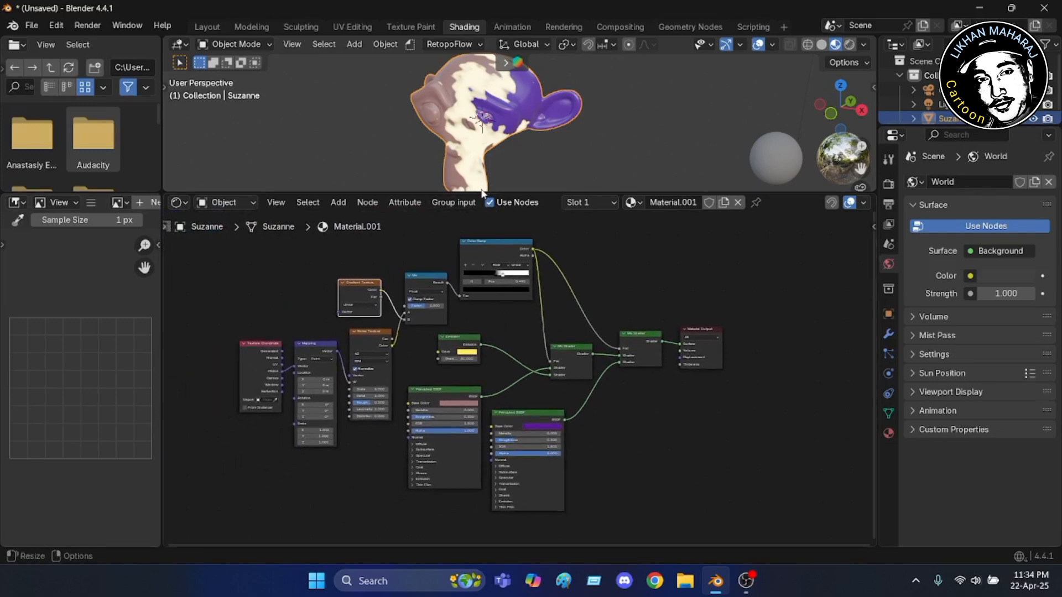
pyautogui.moveTo(482, 192); pyautogui.dragTo(481, 136)
pyautogui.scroll(2, 506, 261)
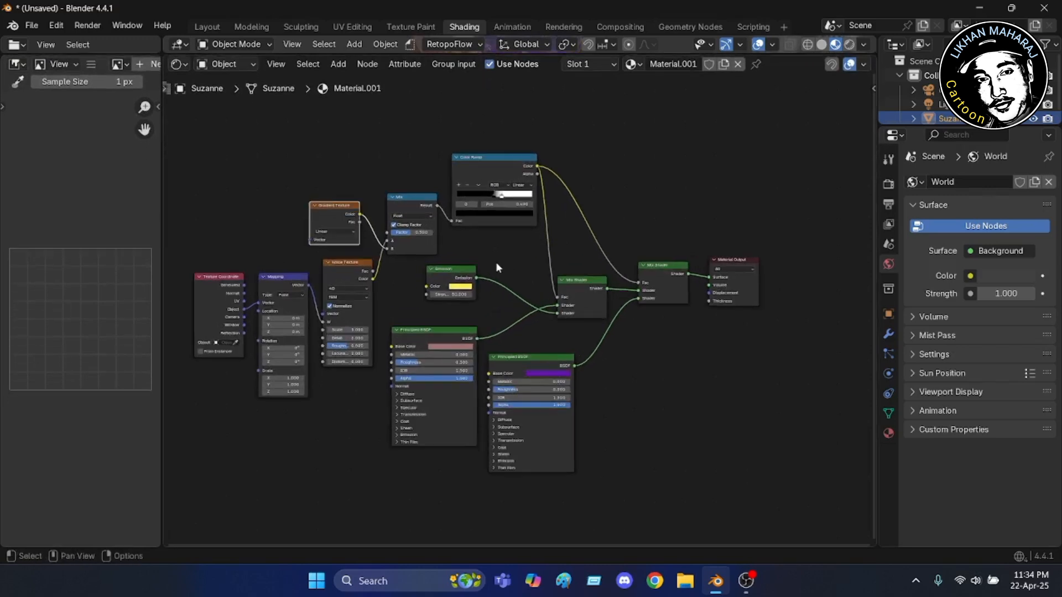
pyautogui.scroll(1, 496, 261)
pyautogui.moveTo(495, 260); pyautogui.dragTo(537, 260, button='middle')
pyautogui.scroll(1, 535, 259)
pyautogui.scroll(-1, 535, 259)
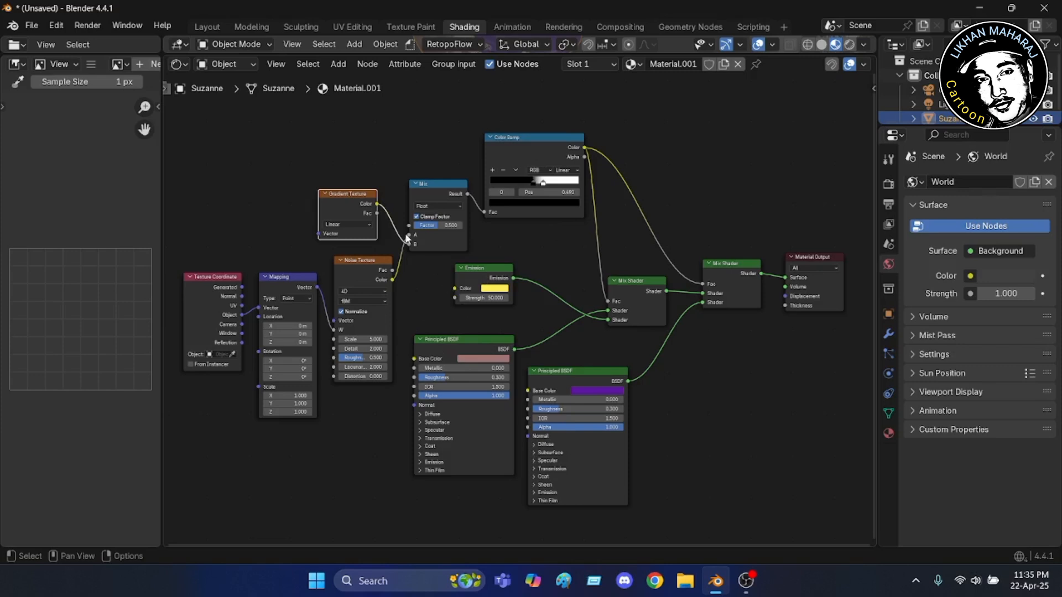
pyautogui.scroll(-1, 461, 121)
pyautogui.moveTo(461, 121); pyautogui.dragTo(478, 210, button='middle')
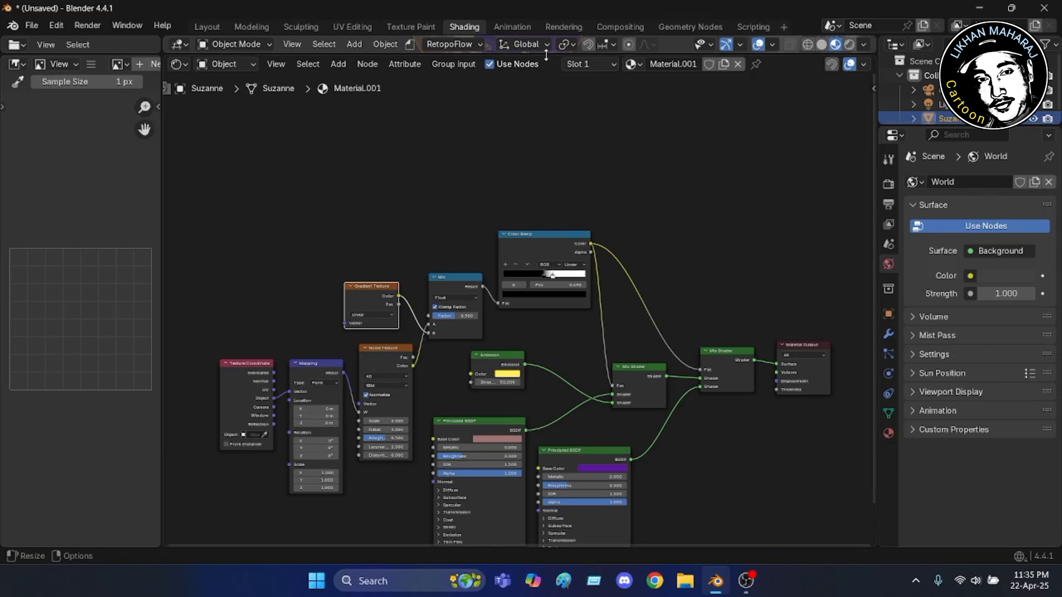
# Enlarge the 3D viewport above the shader editor and turn the view to a close front view of Suzanne's face
pyautogui.moveTo(546, 55); pyautogui.dragTo(519, 297)
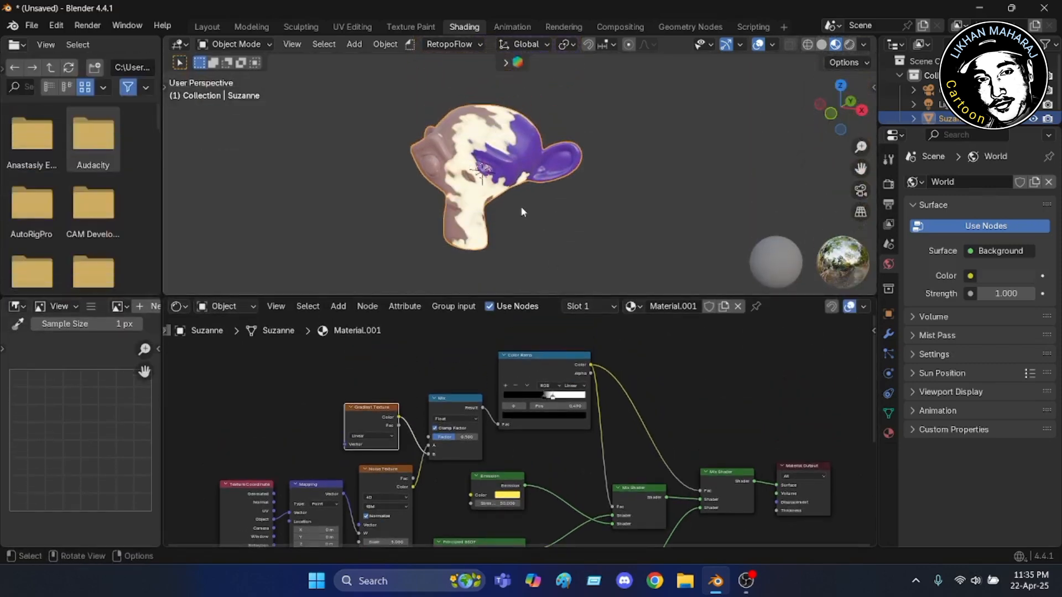
pyautogui.moveTo(520, 206); pyautogui.dragTo(547, 224, button='middle')
pyautogui.scroll(2, 589, 214)
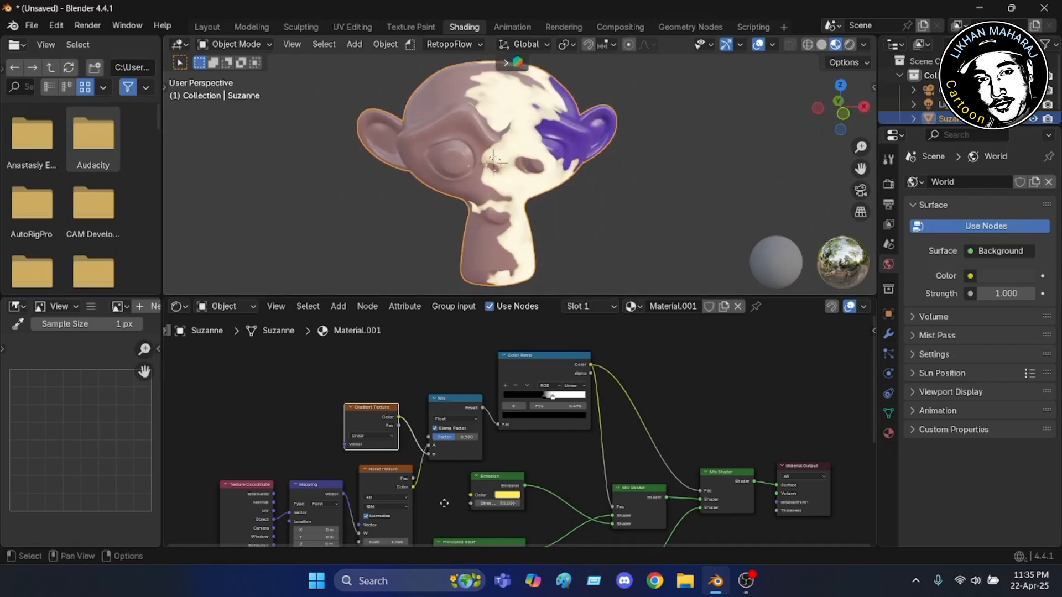
# Set the Noise Texture node's Scale to 2
pyautogui.moveTo(444, 503); pyautogui.dragTo(495, 370, button='middle')
pyautogui.scroll(1, 443, 466)
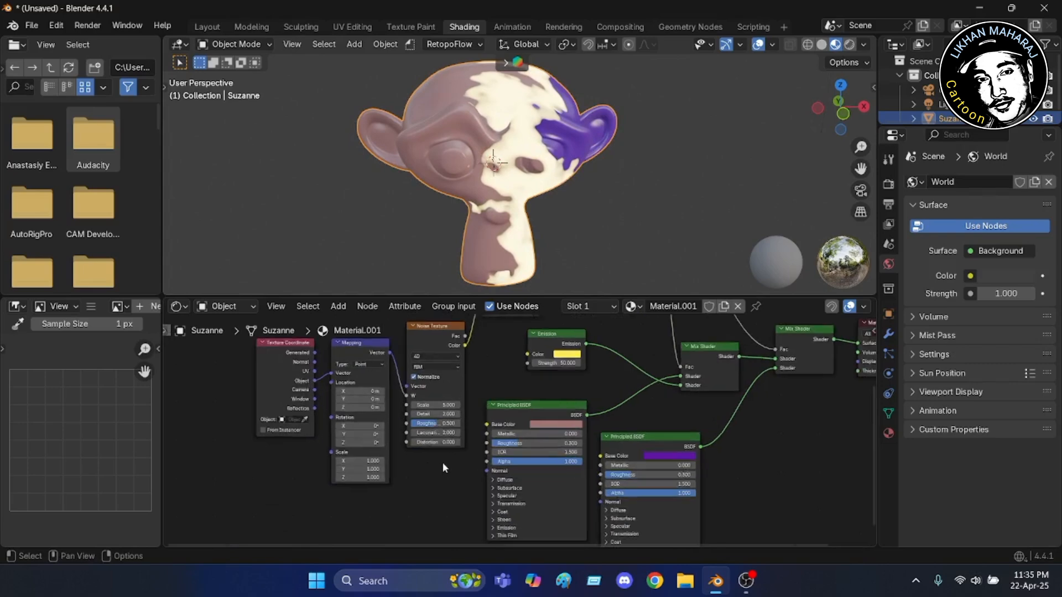
pyautogui.scroll(2, 440, 460)
pyautogui.scroll(1, 463, 347)
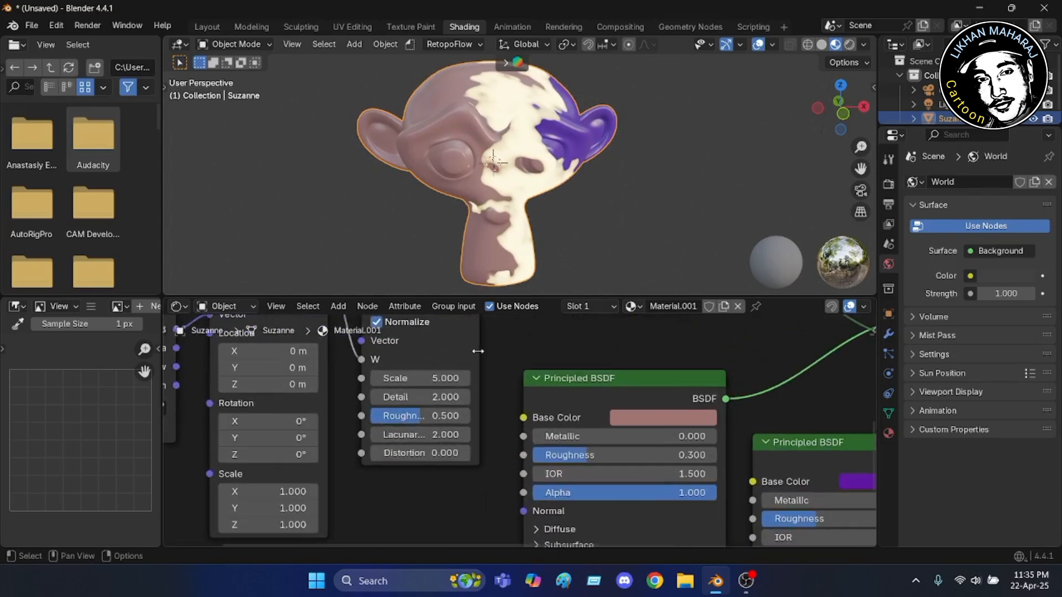
pyautogui.scroll(2, 478, 351)
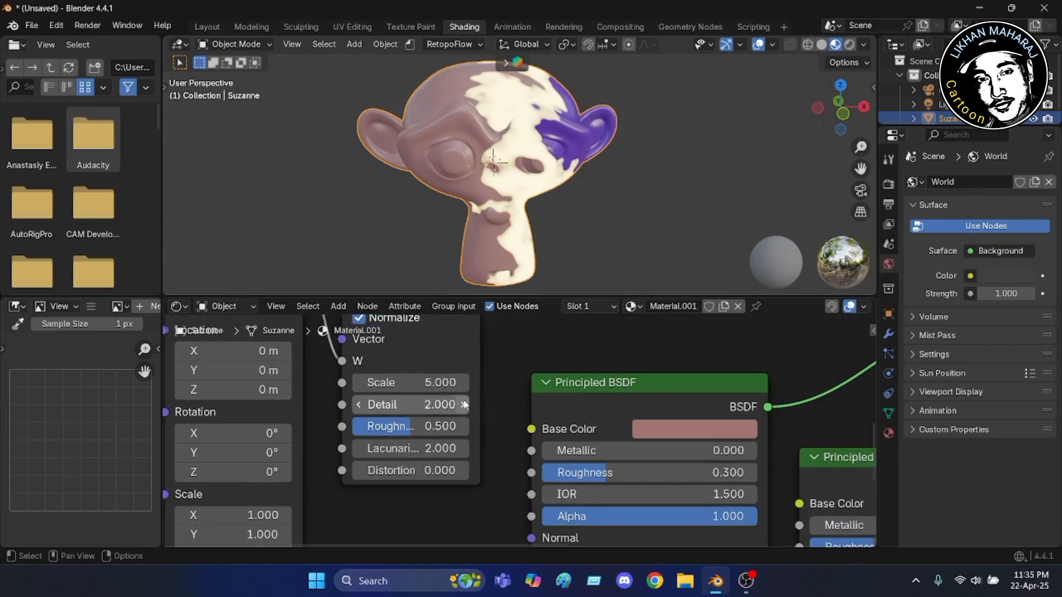
pyautogui.click(426, 383)
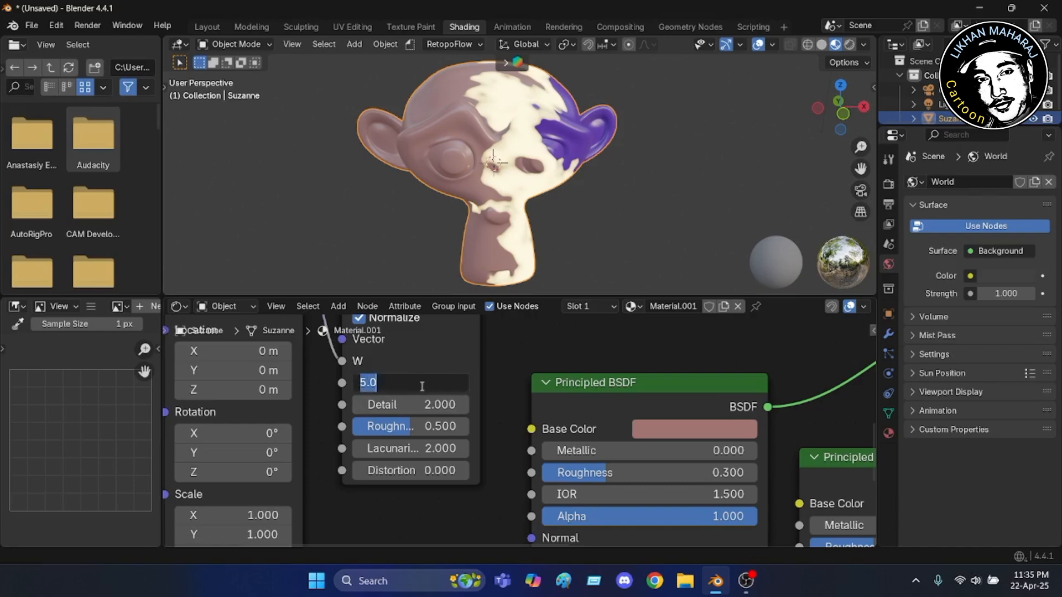
pyautogui.press('BackSpace')
pyautogui.write('2')
pyautogui.press('Return')
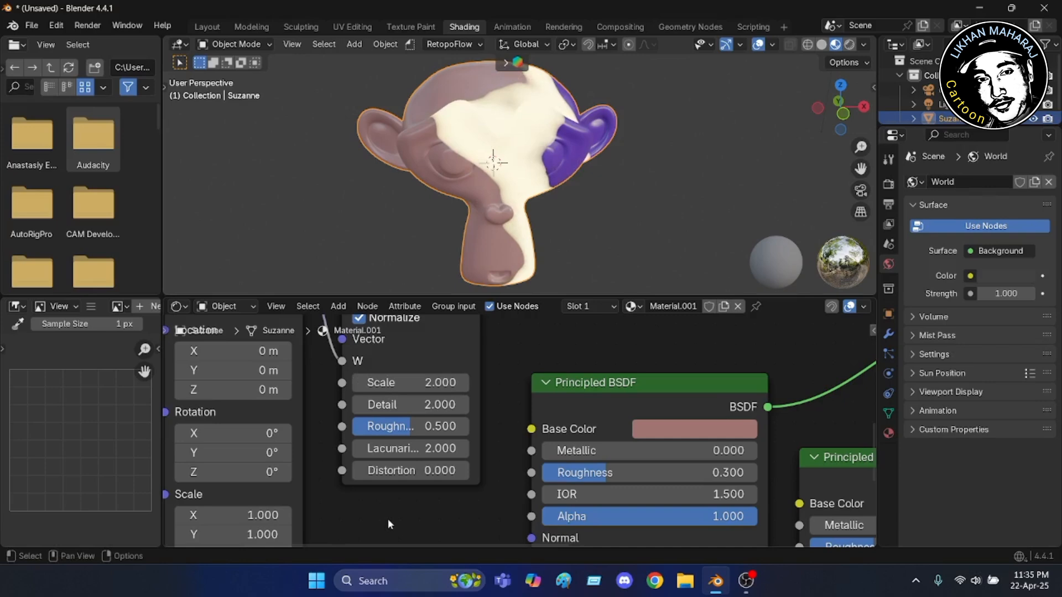
# Set the Noise Texture node's Detail to 6 and its Roughness to 0.7
pyautogui.click(412, 408)
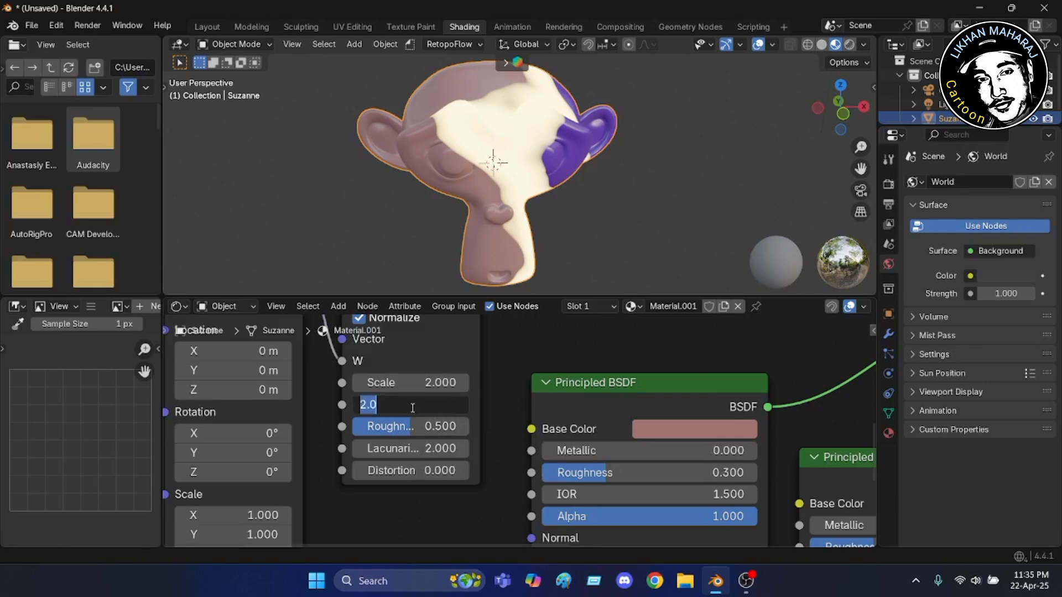
pyautogui.press('BackSpace')
pyautogui.write('6')
pyautogui.press('Return')
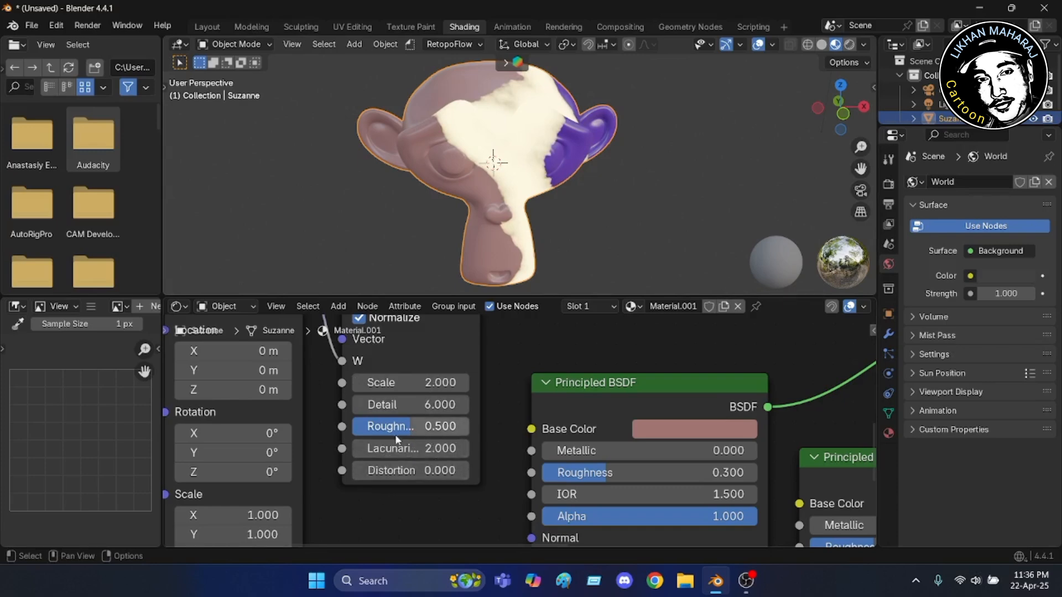
pyautogui.click(441, 437)
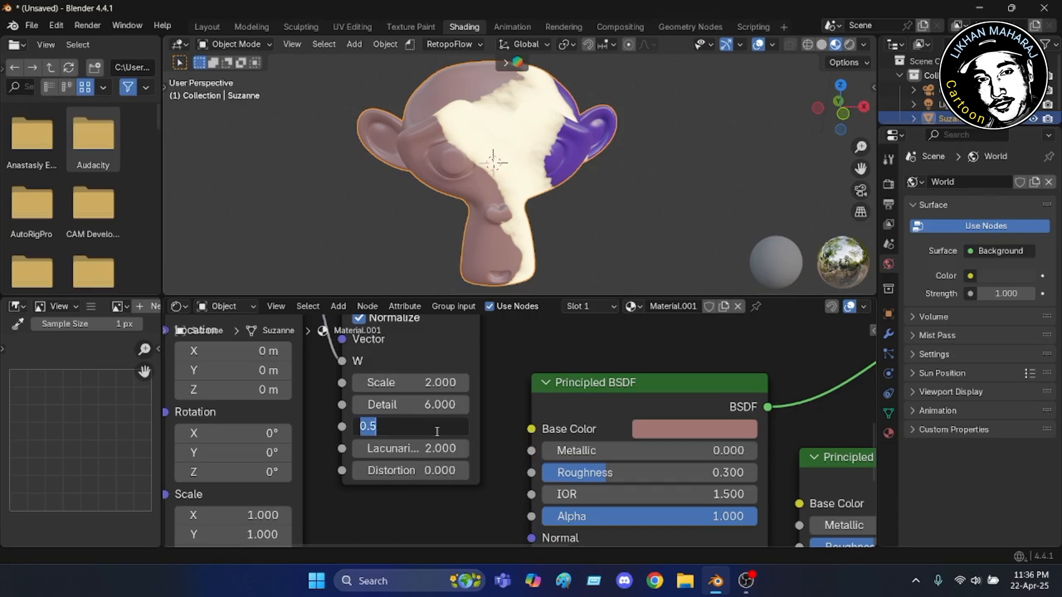
pyautogui.press('BackSpace')
pyautogui.write('0.7')
pyautogui.press('Return')
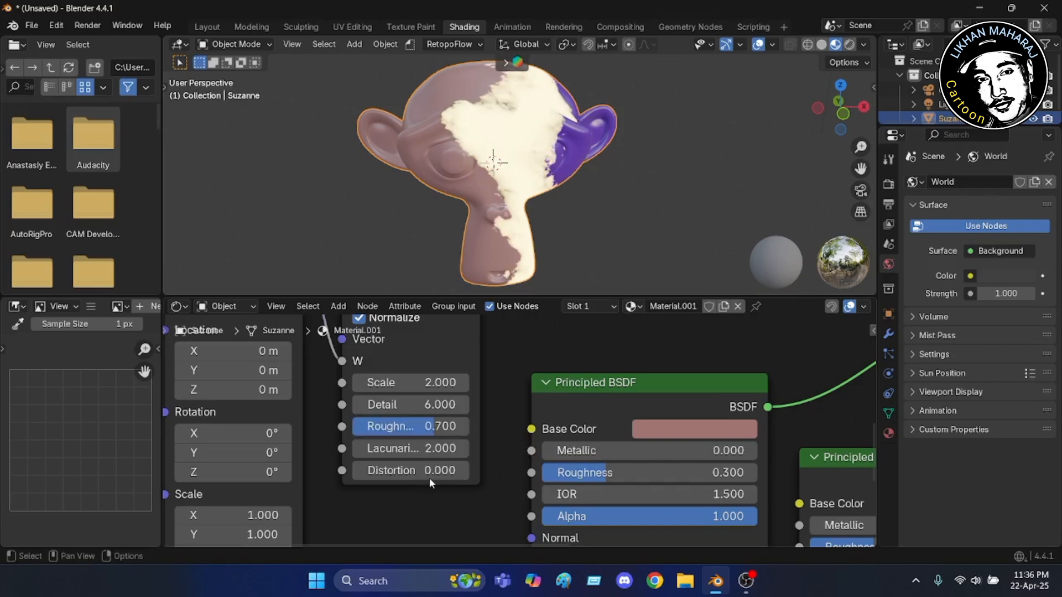
pyautogui.scroll(-1, 540, 175)
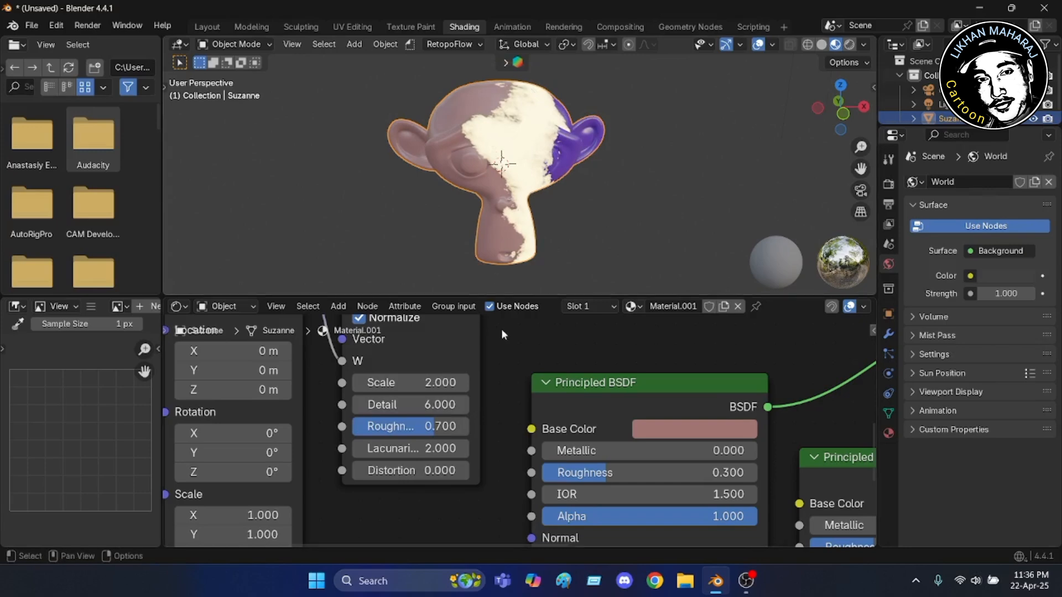
# Try lower and higher strengths on the Emission node, from about 33.4 up to about 93.8
pyautogui.moveTo(508, 329); pyautogui.dragTo(320, 477, button='middle')
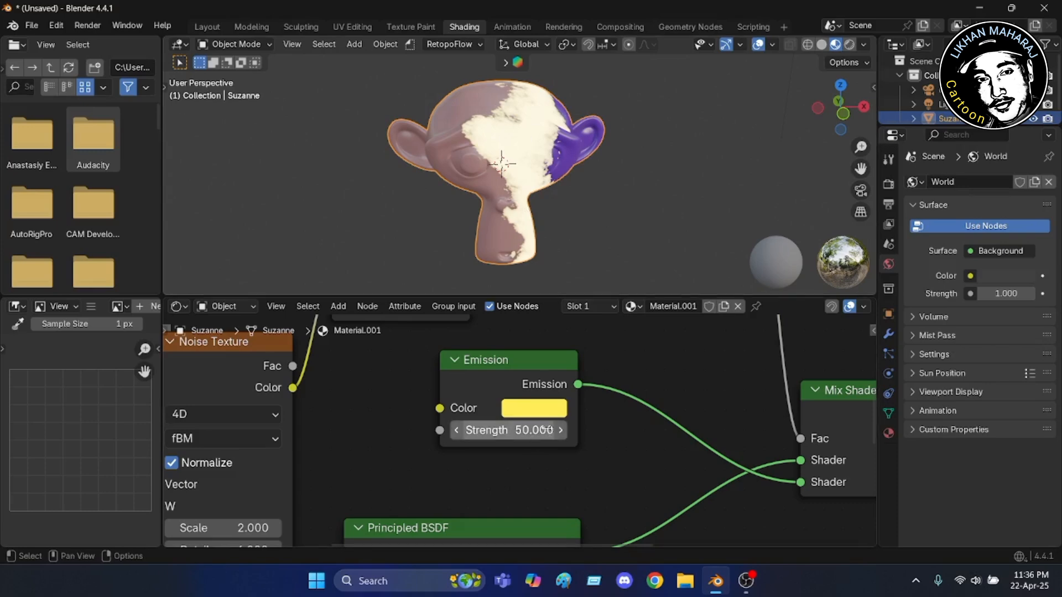
pyautogui.moveTo(547, 433); pyautogui.dragTo(464, 433)
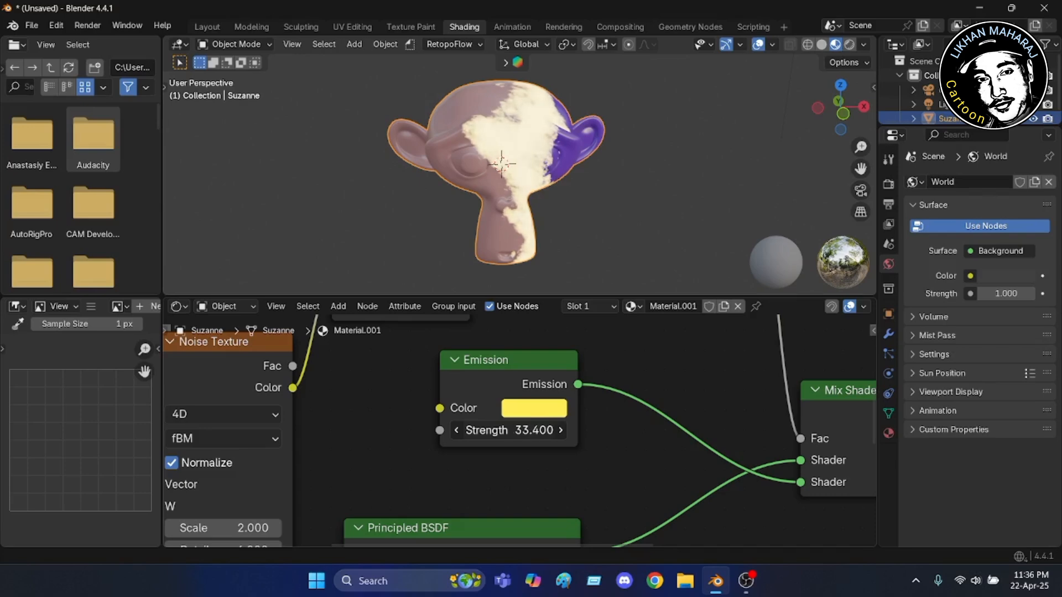
pyautogui.moveTo(464, 433); pyautogui.dragTo(438, 530)
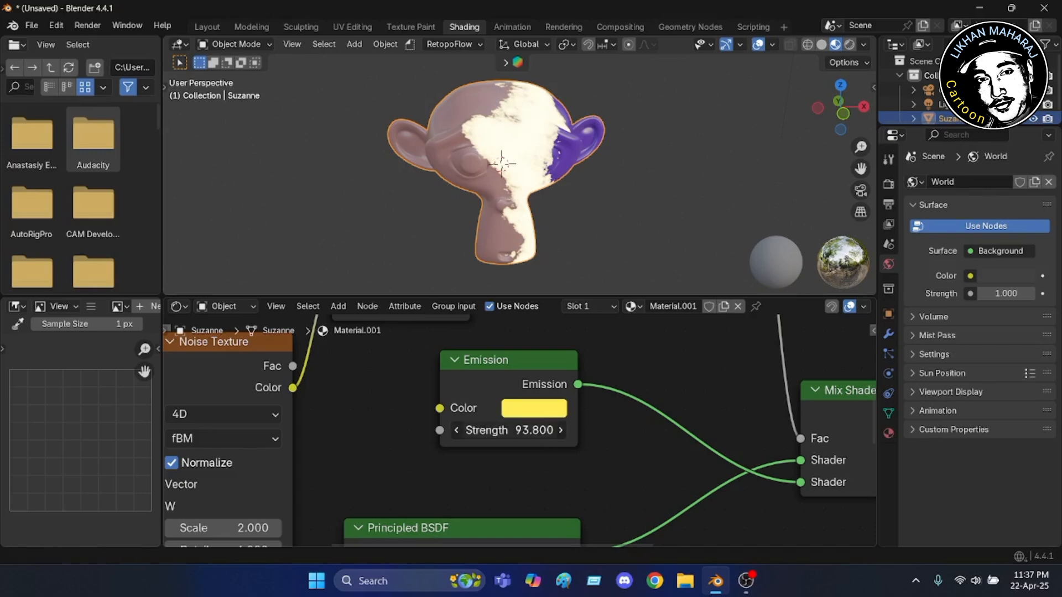
# Set the Emission node's Strength to 60
pyautogui.click(529, 433)
pyautogui.press('BackSpace')
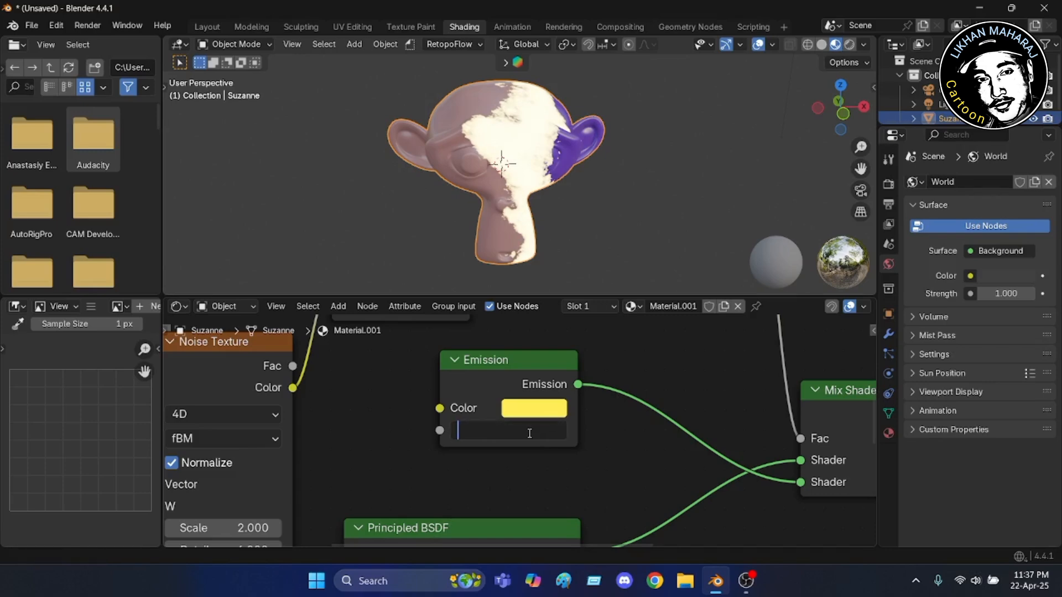
pyautogui.write('60')
pyautogui.press('Return')
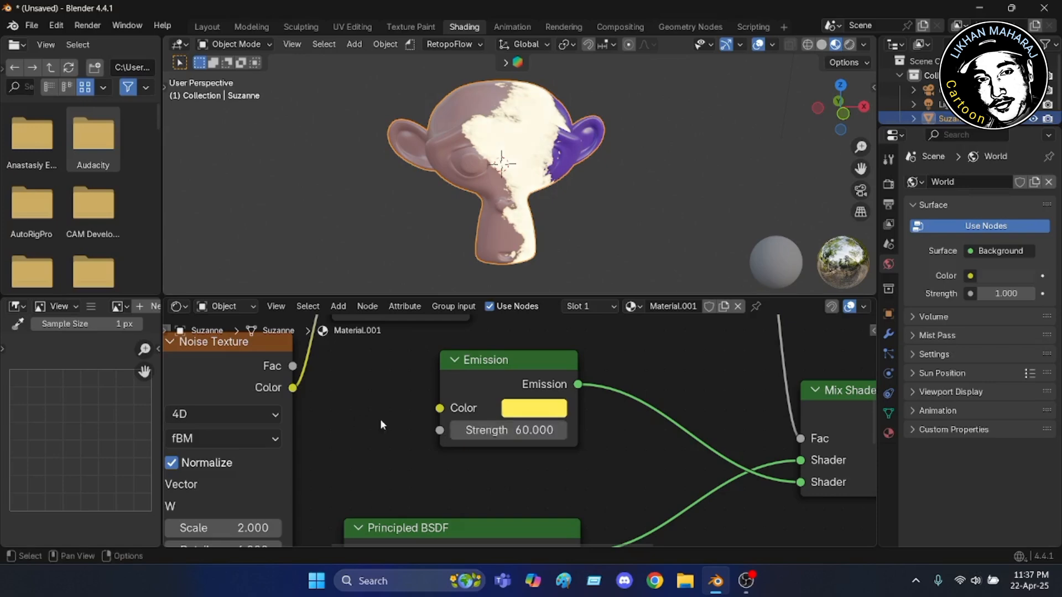
# Set the Emission node's Strength to 50
pyautogui.click(536, 431)
pyautogui.press('BackSpace')
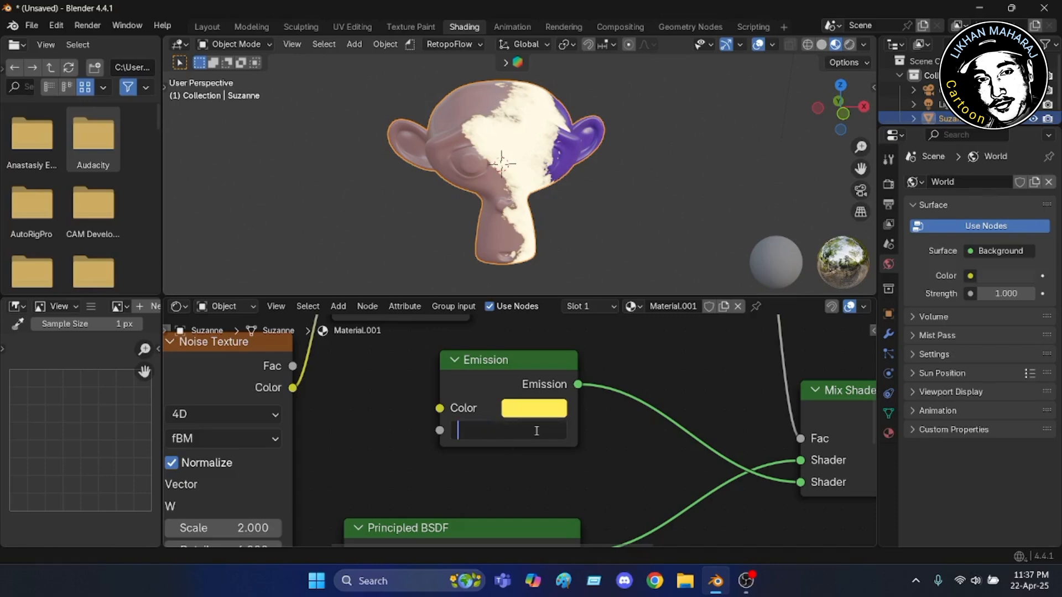
pyautogui.write('50')
pyautogui.press('Return')
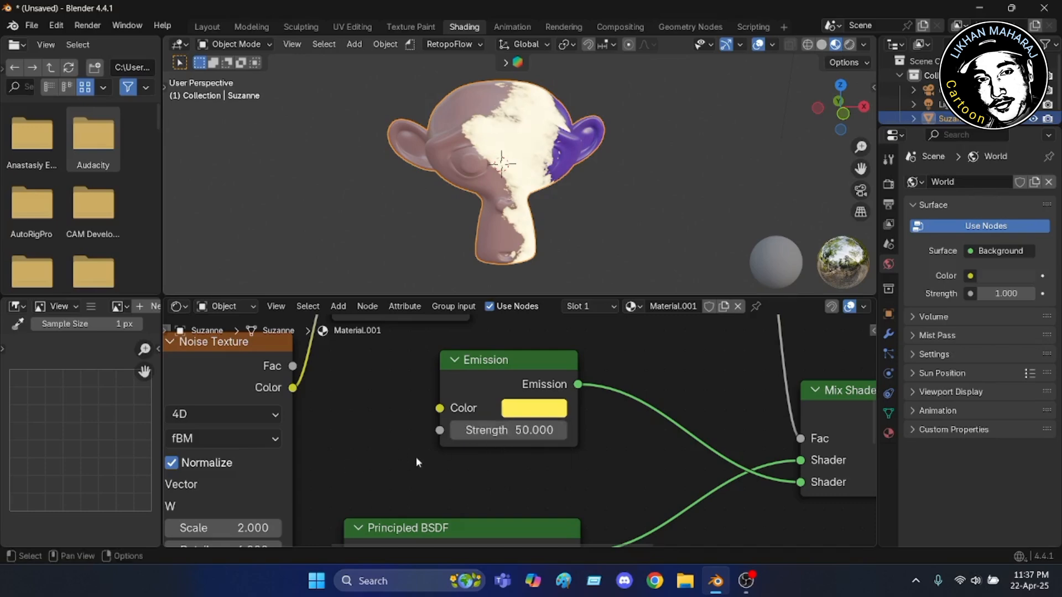
# Review the settings and links of the Noise Texture, Color Ramp, Gradient Texture, Mix and shader nodes
pyautogui.scroll(-4, 406, 446)
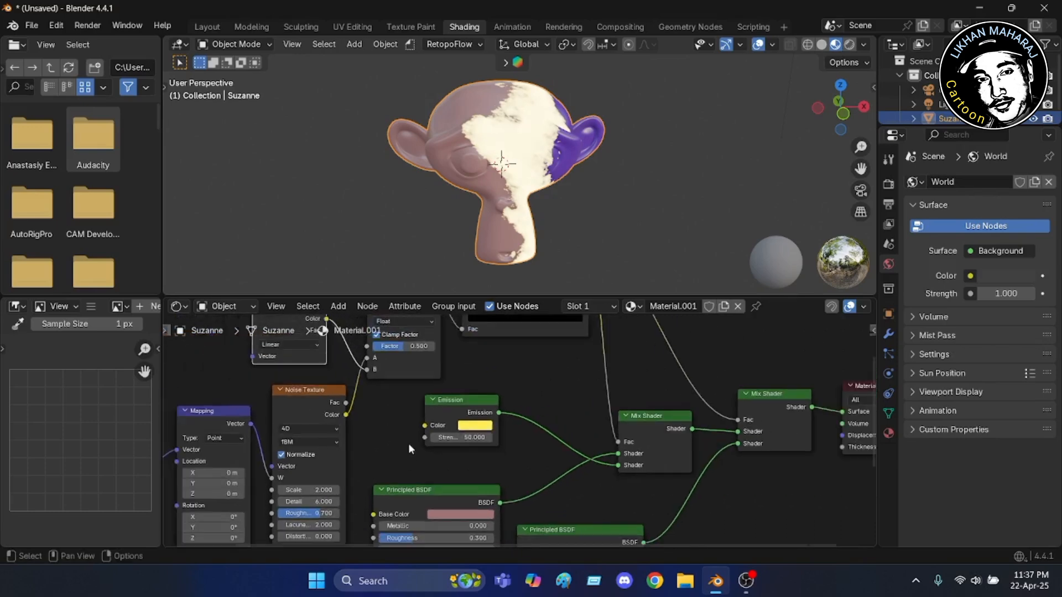
pyautogui.moveTo(412, 443); pyautogui.dragTo(504, 352, button='middle')
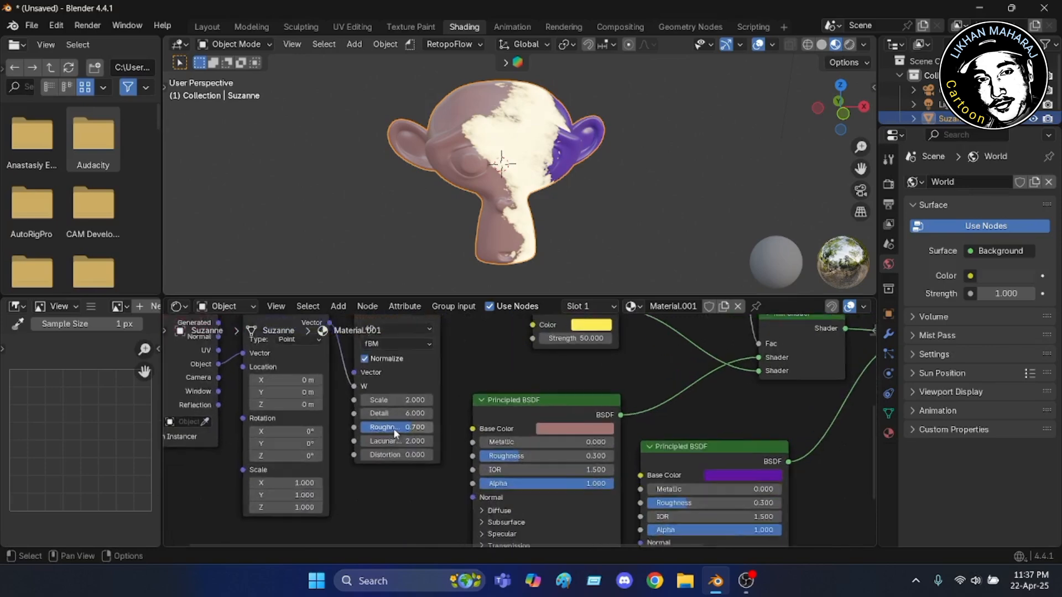
pyautogui.scroll(5, 394, 428)
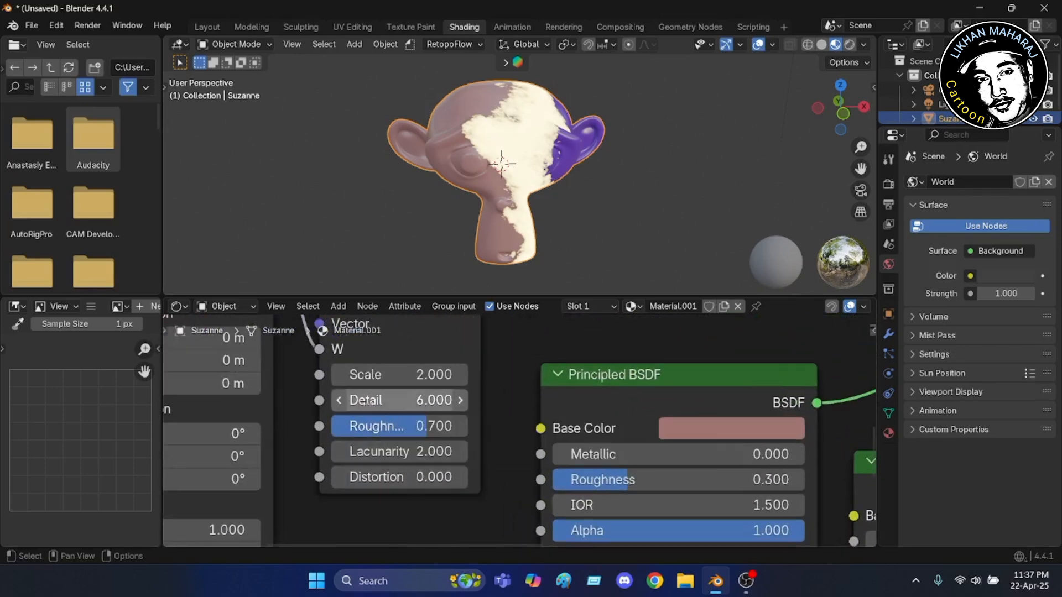
pyautogui.scroll(-5, 553, 459)
pyautogui.scroll(-2, 514, 414)
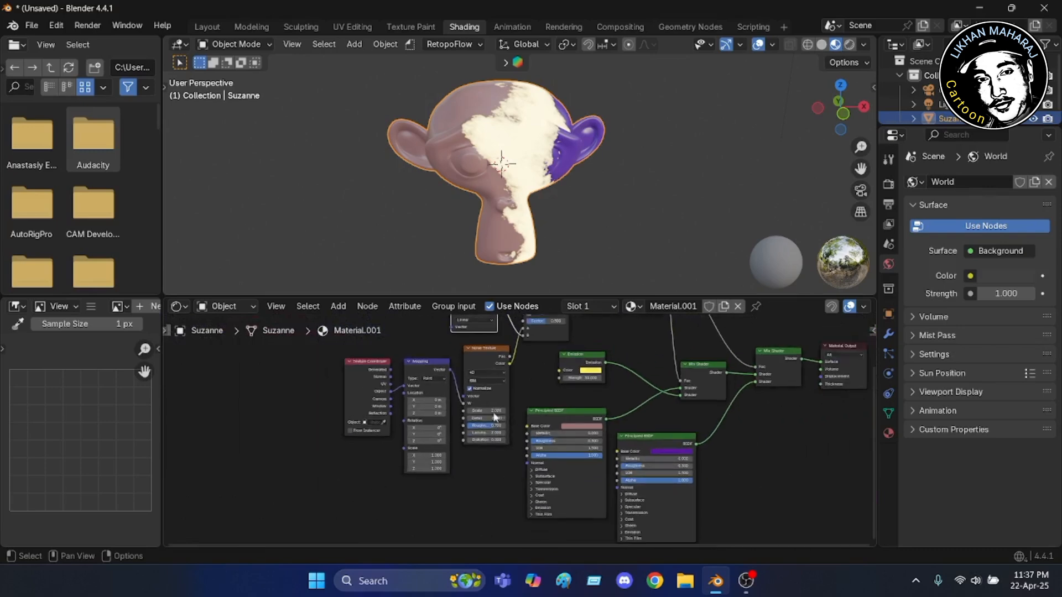
pyautogui.moveTo(421, 336); pyautogui.dragTo(280, 421, button='middle')
pyautogui.scroll(5, 457, 382)
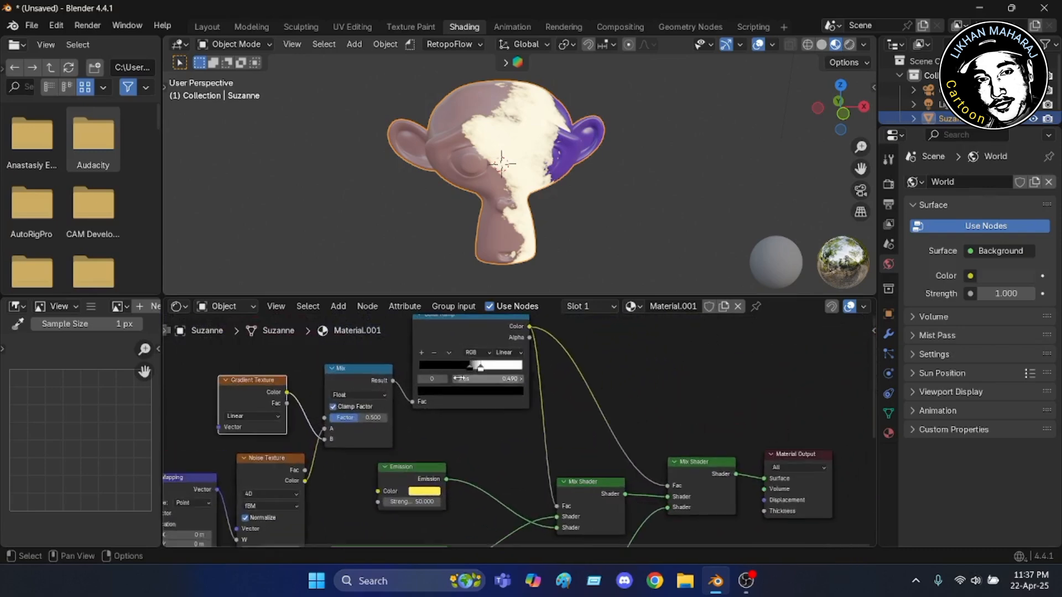
pyautogui.scroll(2, 457, 382)
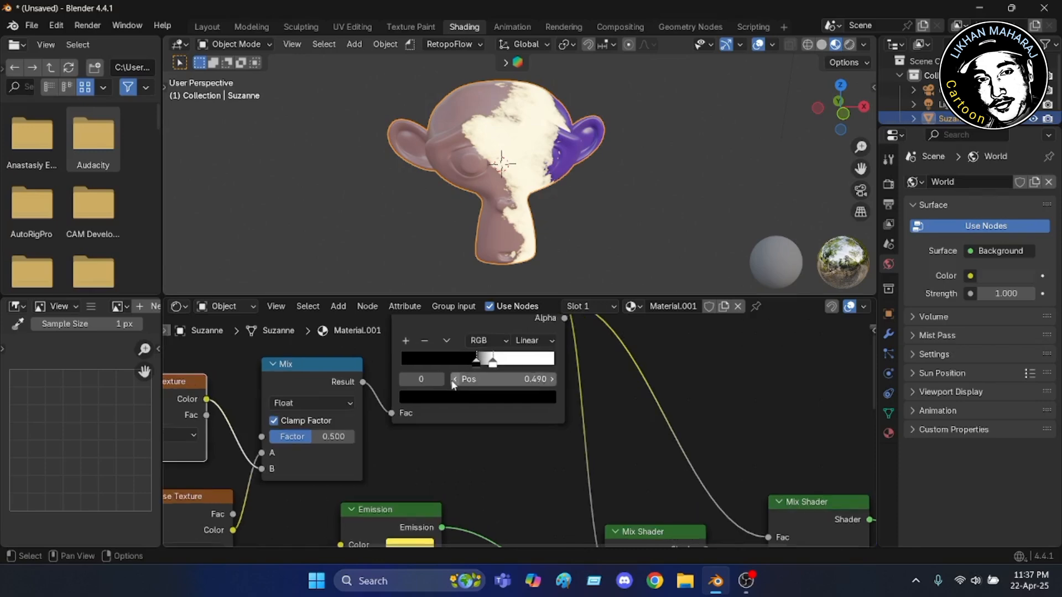
pyautogui.moveTo(262, 472); pyautogui.dragTo(434, 447, button='middle')
pyautogui.scroll(1, 367, 414)
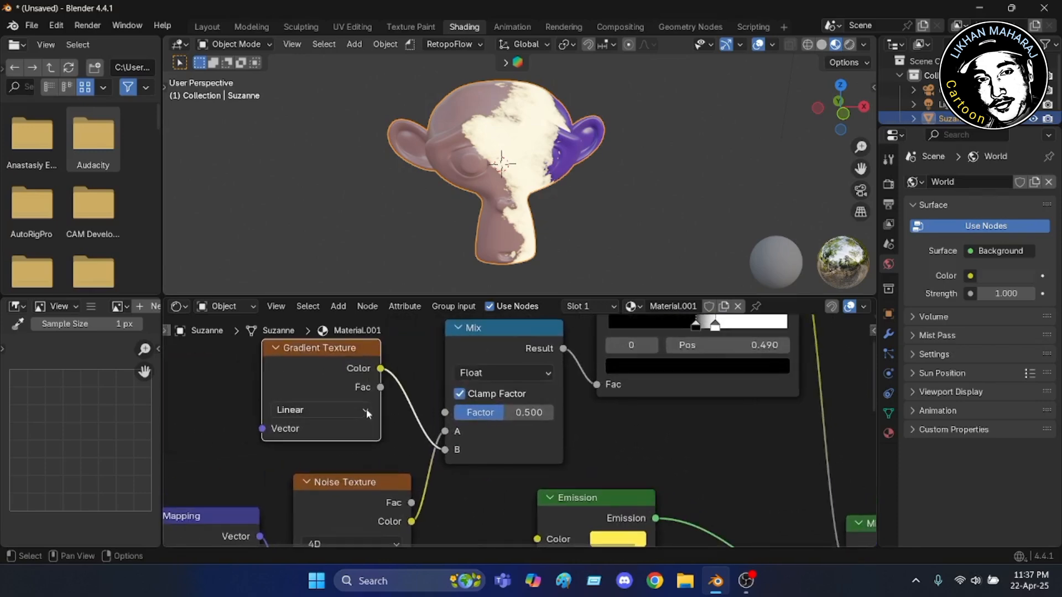
pyautogui.scroll(2, 479, 474)
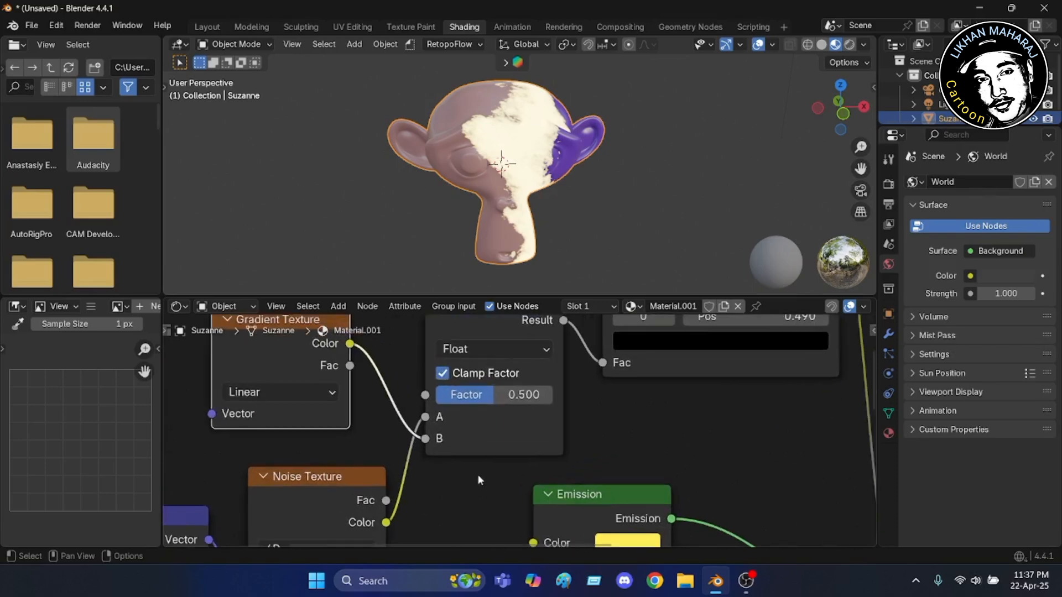
pyautogui.moveTo(475, 479); pyautogui.dragTo(300, 482, button='middle')
pyautogui.scroll(-2, 300, 482)
pyautogui.moveTo(413, 476); pyautogui.dragTo(501, 403, button='middle')
pyautogui.scroll(-3, 503, 395)
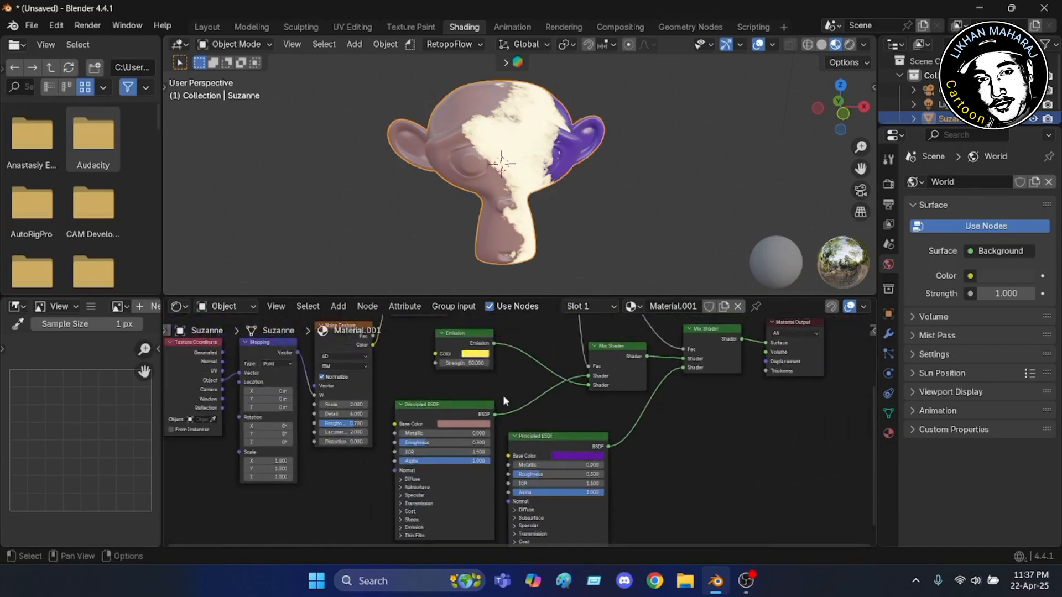
# Bring most of the node tree into view and enlarge the 3D viewport so that Suzanne has more room
pyautogui.scroll(-2, 560, 417)
pyautogui.moveTo(560, 417); pyautogui.dragTo(592, 425, button='middle')
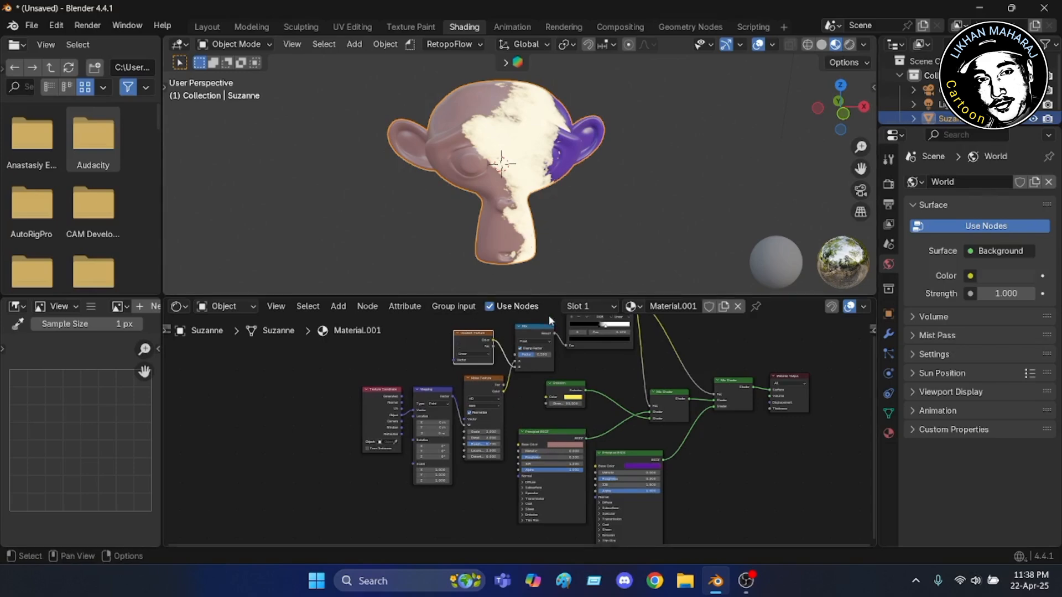
pyautogui.moveTo(552, 297); pyautogui.dragTo(452, 390)
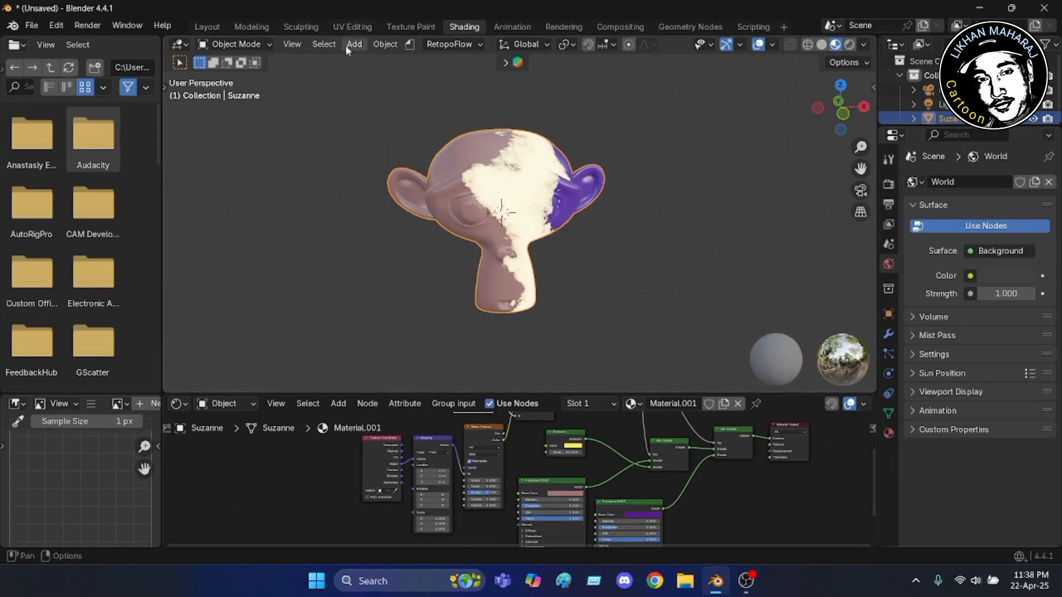
# Add a Plain Axes empty and move it in front view about 2.3 m along negative X, beside Suzanne
pyautogui.click(361, 43)
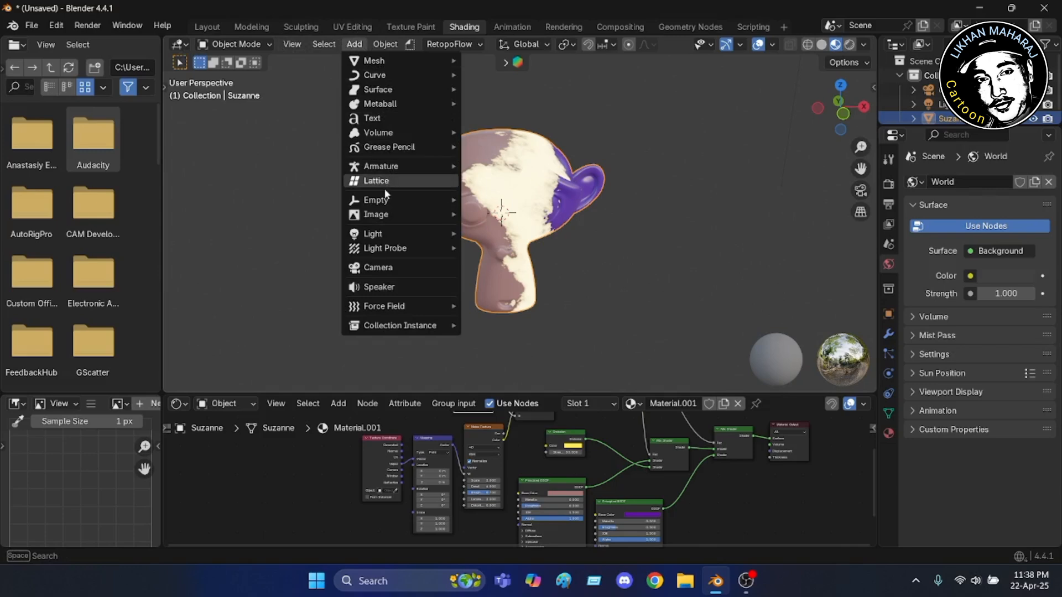
pyautogui.moveTo(378, 201)
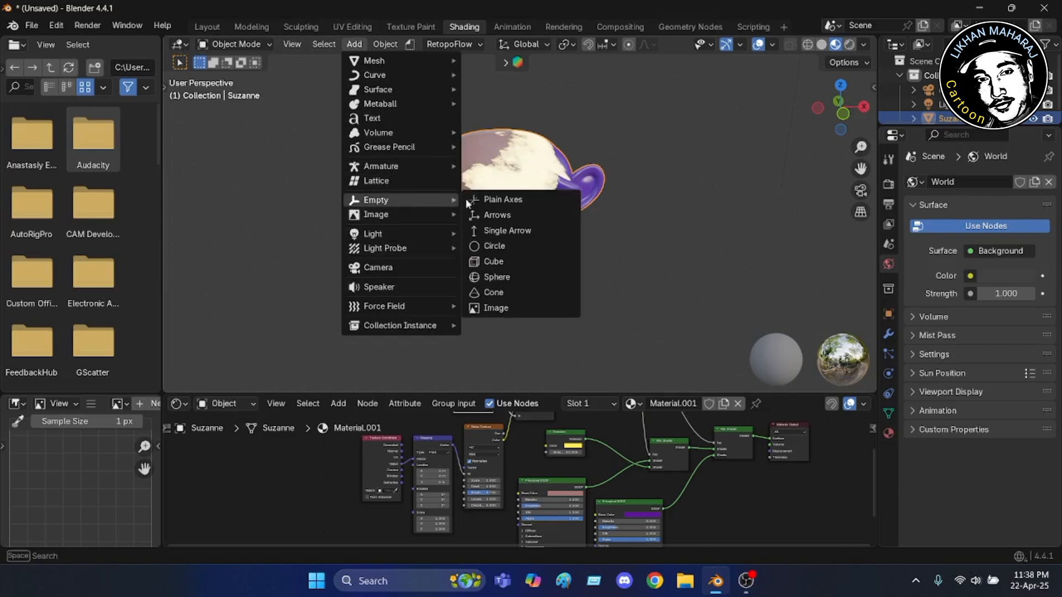
pyautogui.click(518, 201)
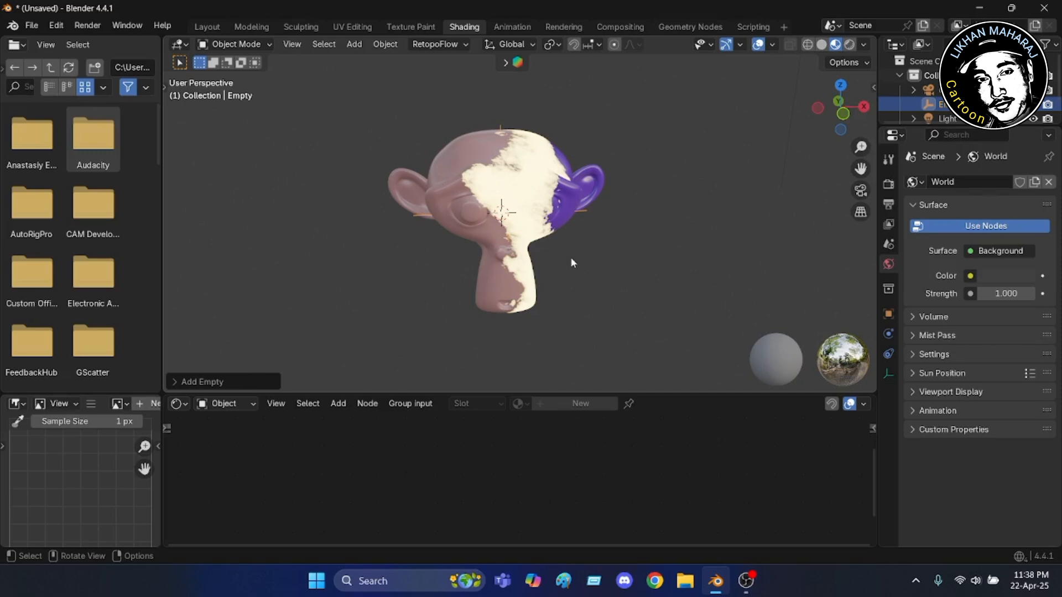
pyautogui.click(843, 118)
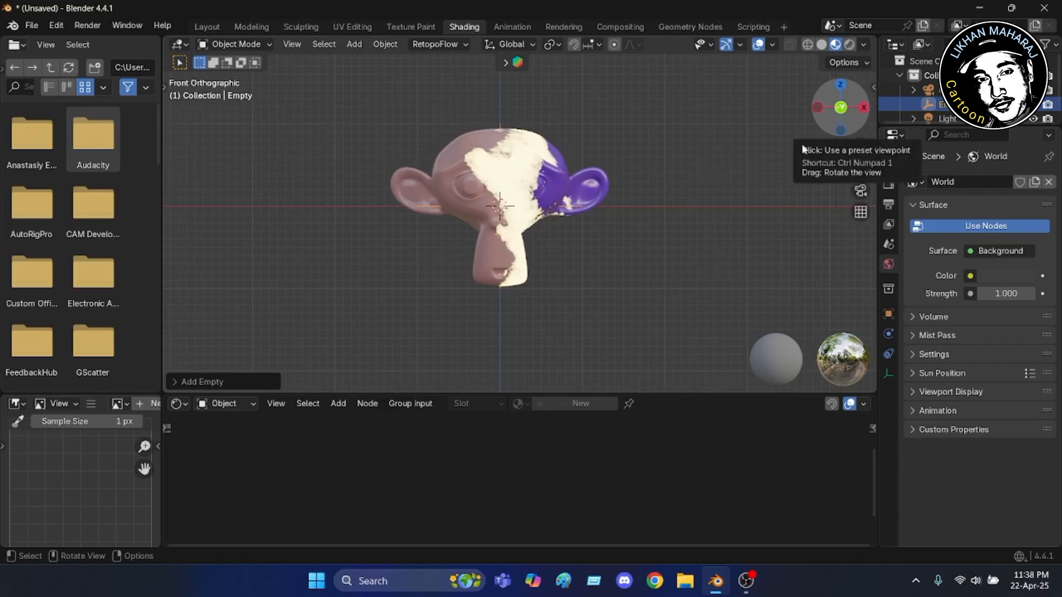
pyautogui.scroll(2, 542, 188)
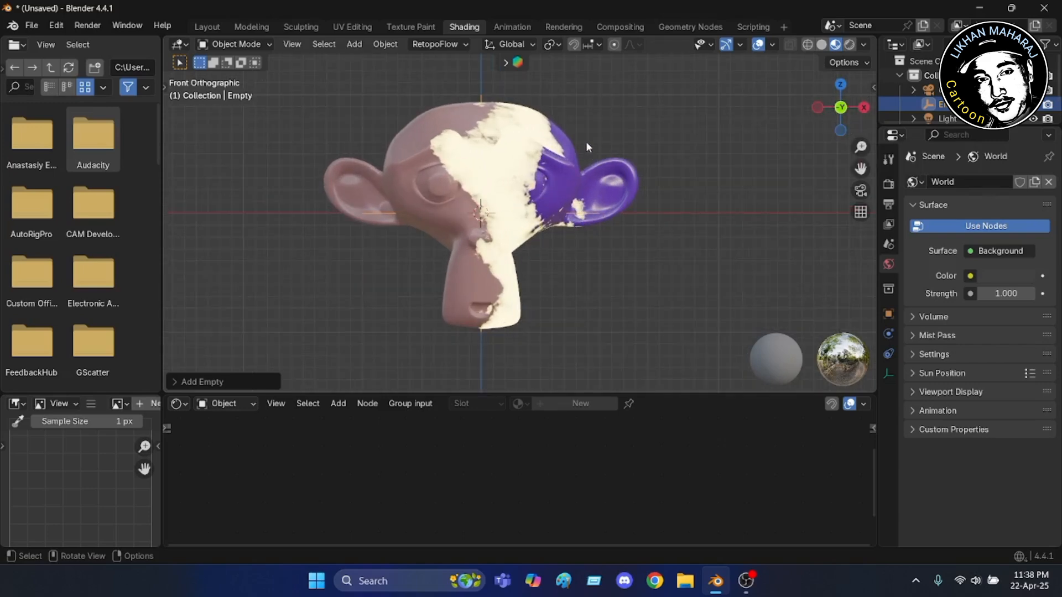
pyautogui.press('g')
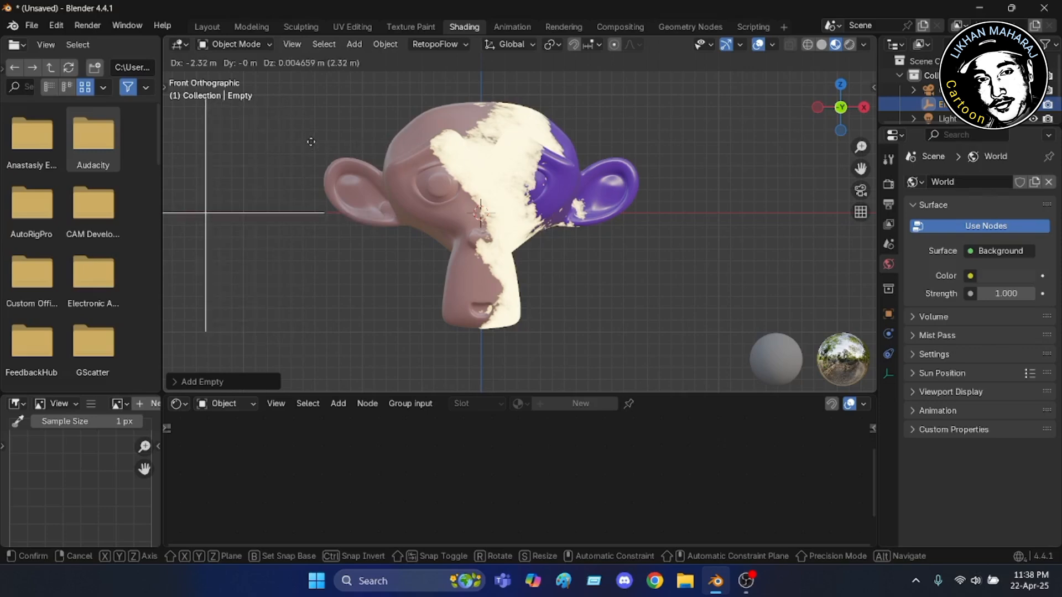
pyautogui.click(311, 147)
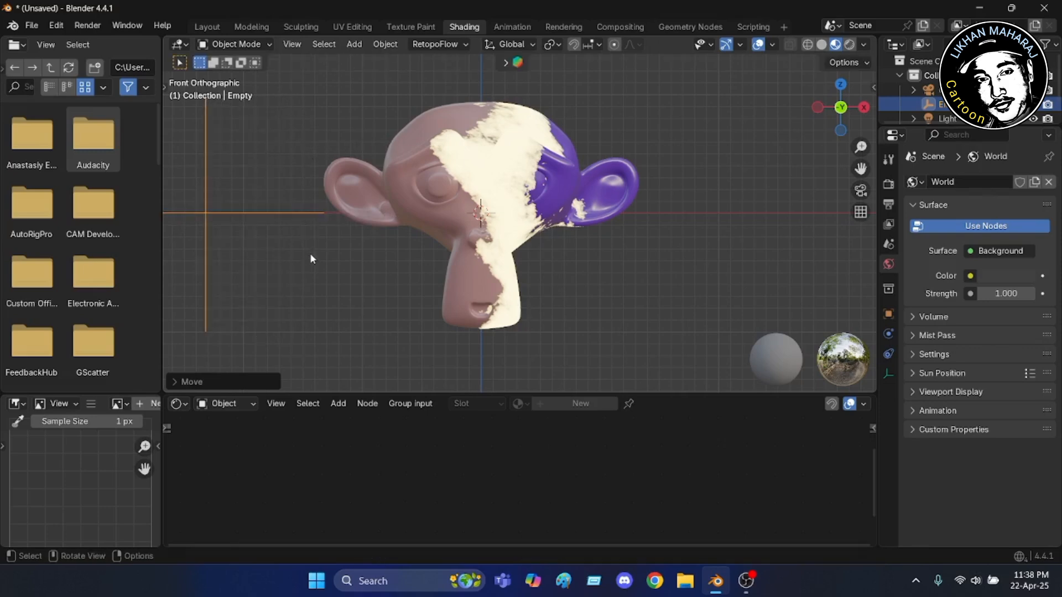
# Inspect the empty's placement beside Suzanne from an angle and return to the front view
pyautogui.scroll(-3, 309, 253)
pyautogui.moveTo(364, 278); pyautogui.dragTo(441, 283, button='middle')
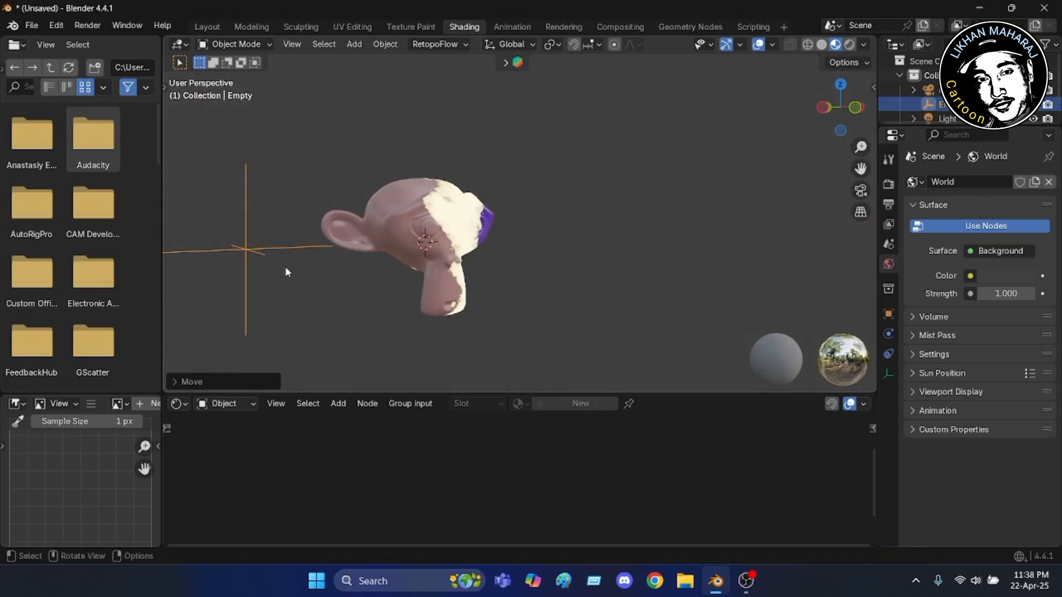
pyautogui.scroll(-2, 289, 267)
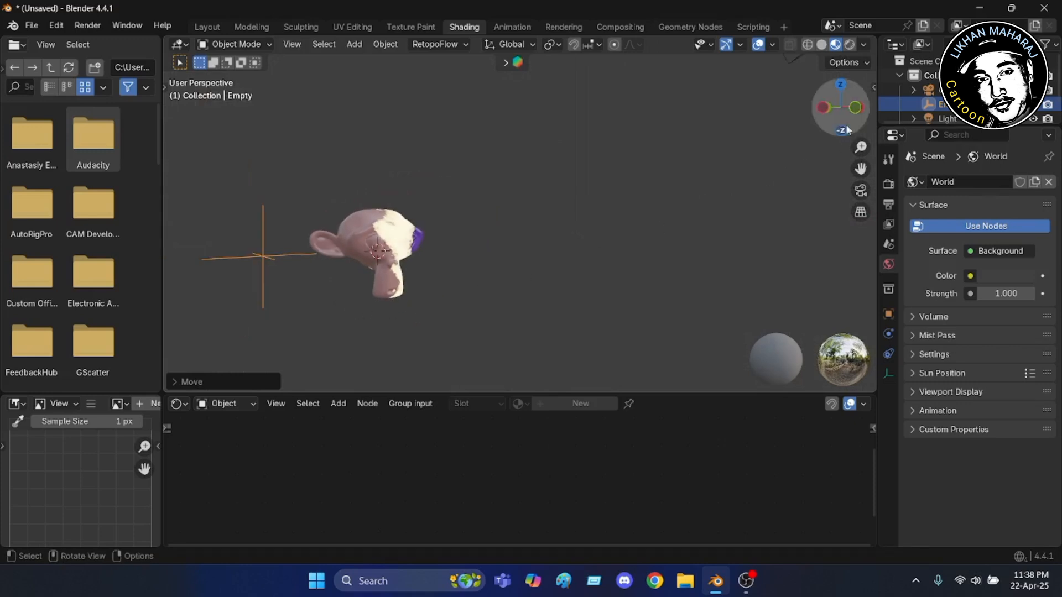
pyautogui.click(859, 107)
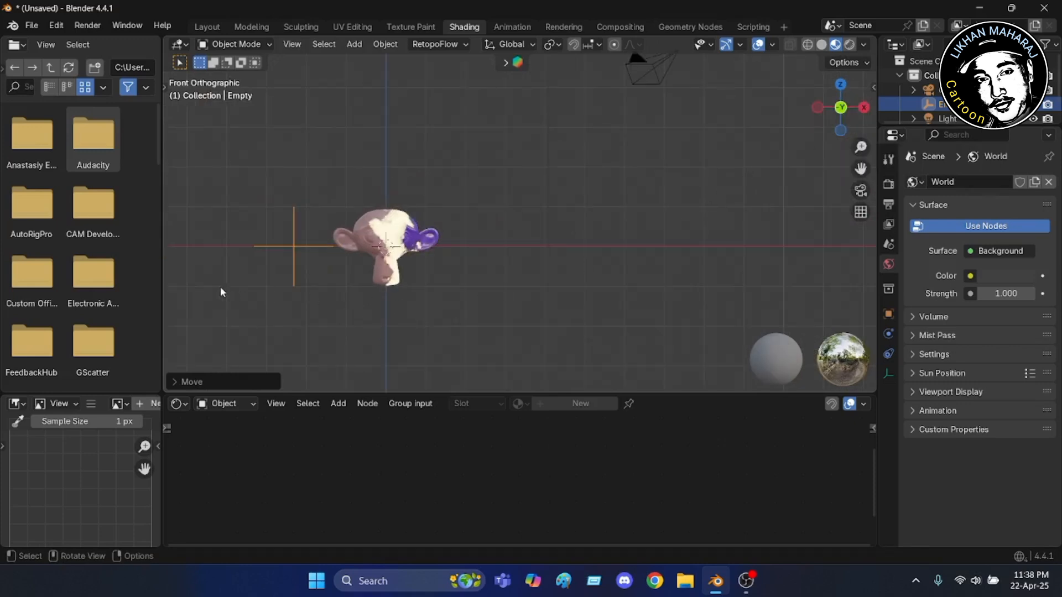
pyautogui.scroll(1, 214, 281)
pyautogui.scroll(3, 400, 303)
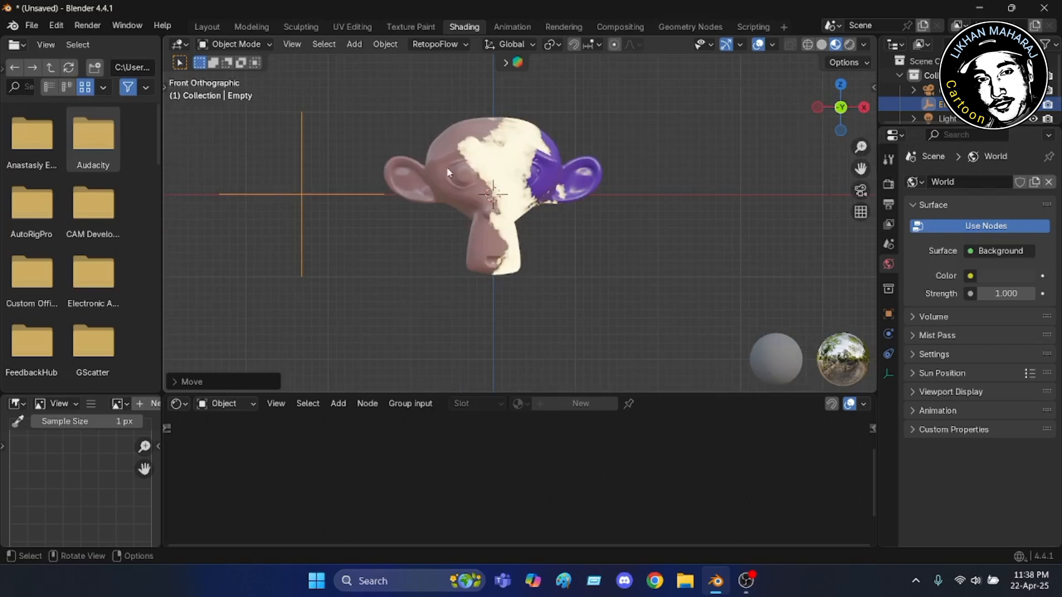
pyautogui.scroll(1, 491, 88)
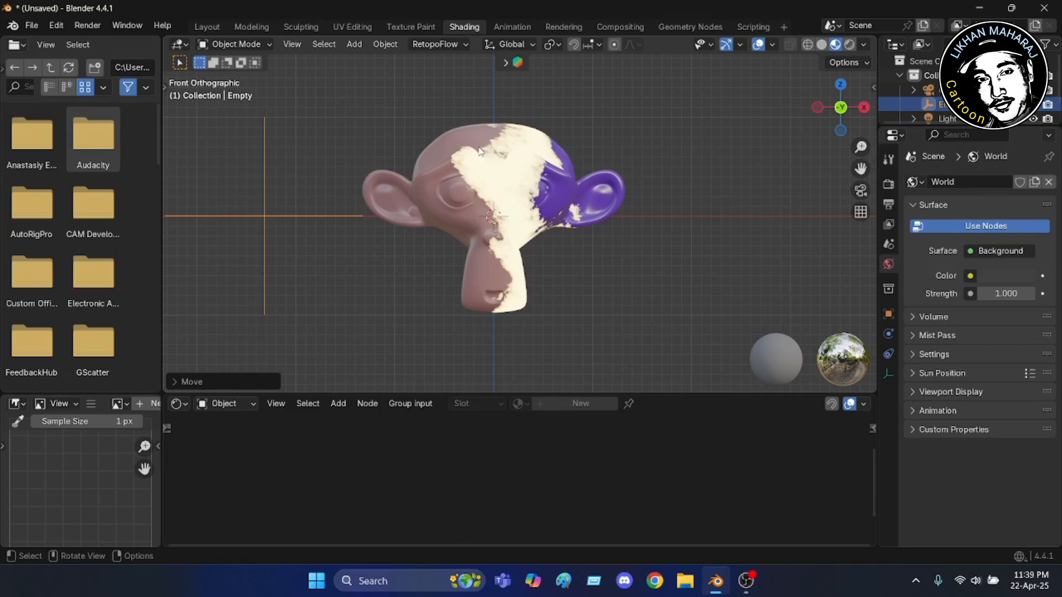
# Select Suzanne and pin its Material.001 node tree in the Shader Editor
pyautogui.click(525, 217)
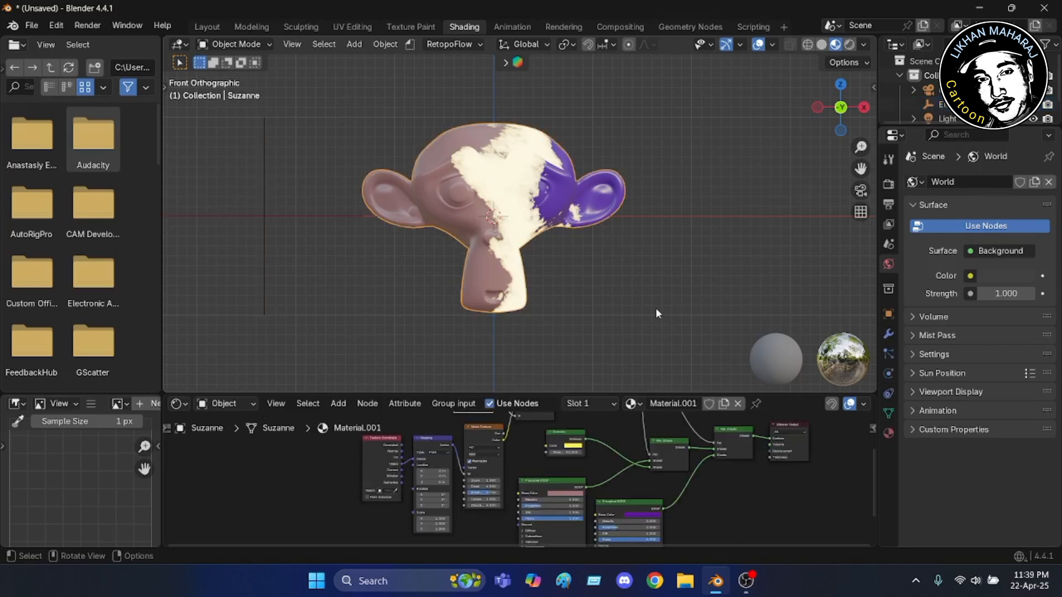
pyautogui.scroll(-2, 652, 307)
pyautogui.scroll(1, 651, 311)
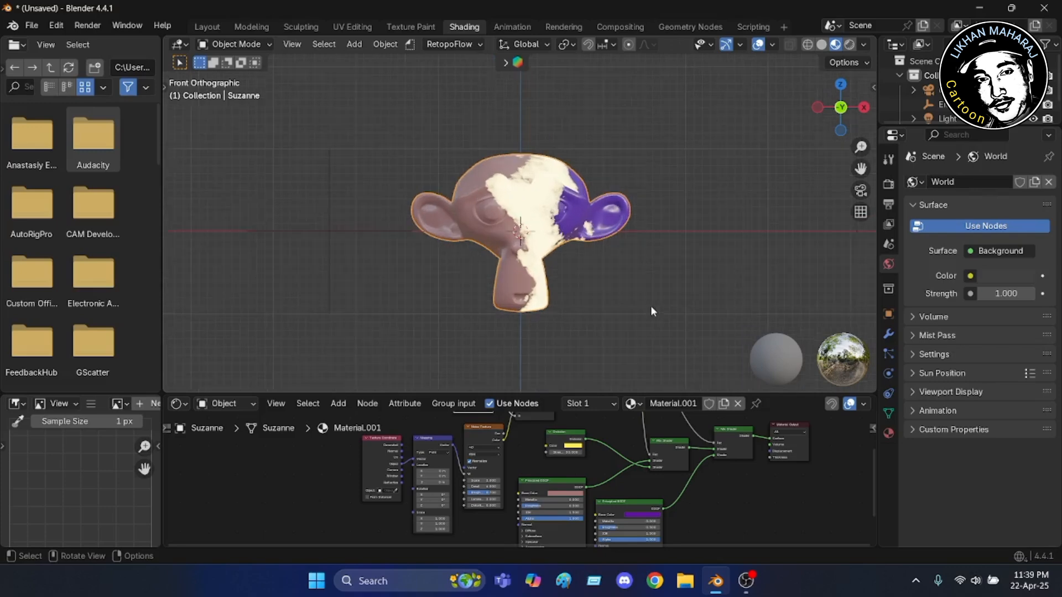
pyautogui.scroll(1, 650, 305)
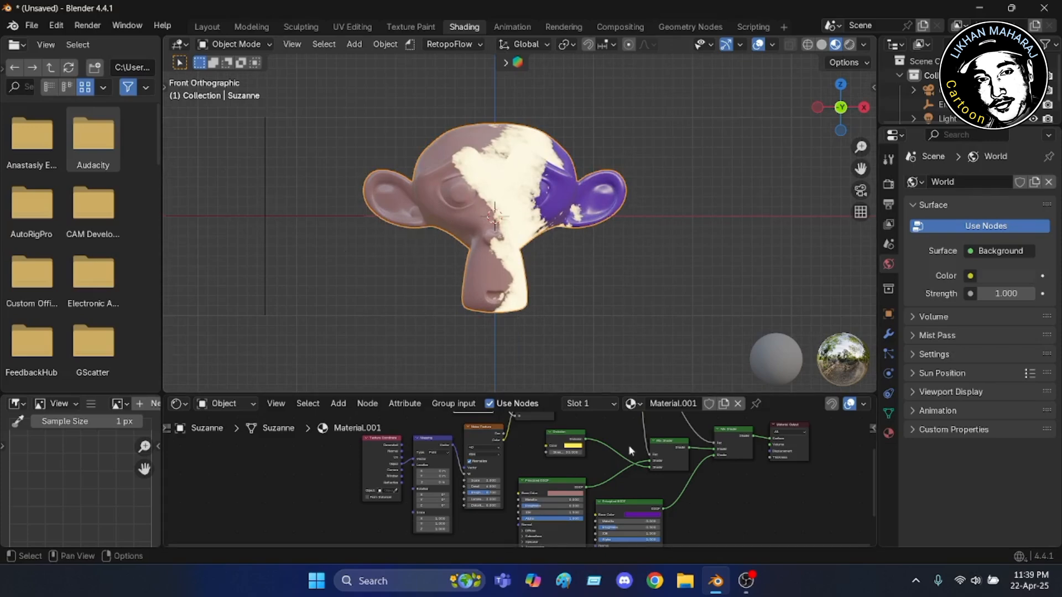
pyautogui.click(267, 199)
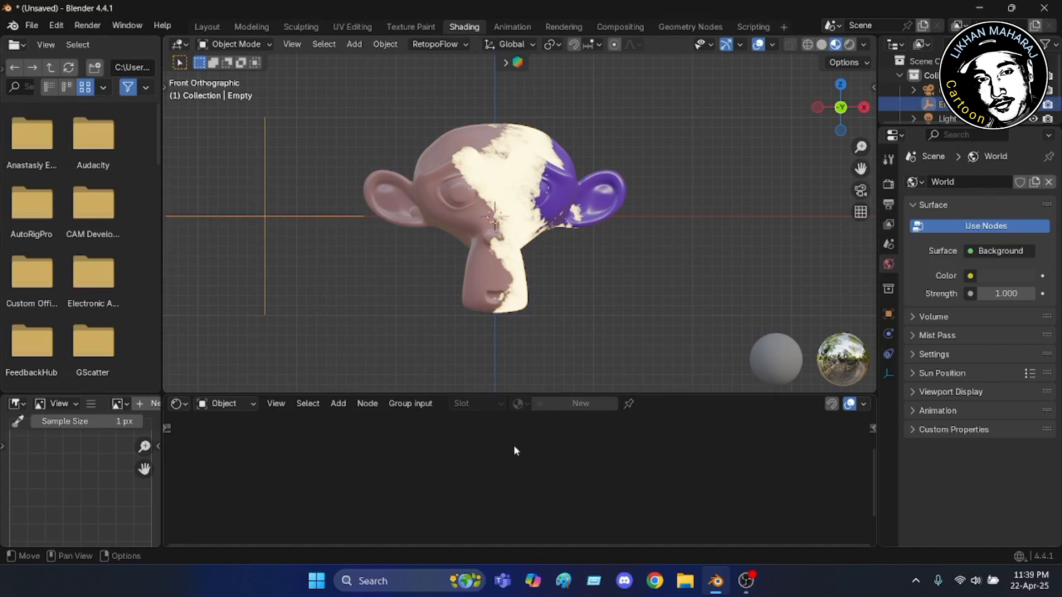
pyautogui.click(455, 159)
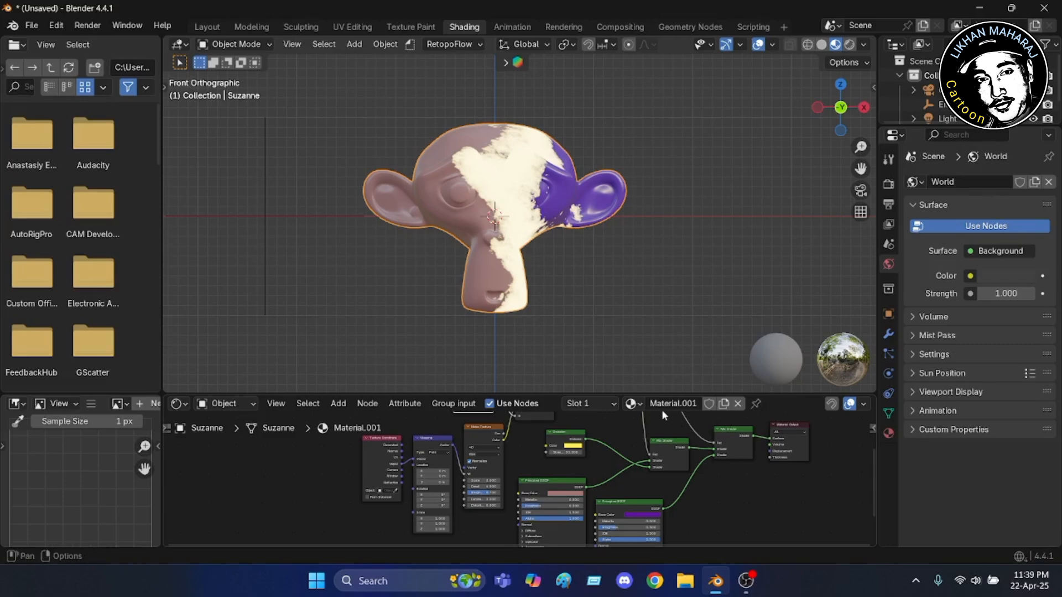
pyautogui.click(757, 404)
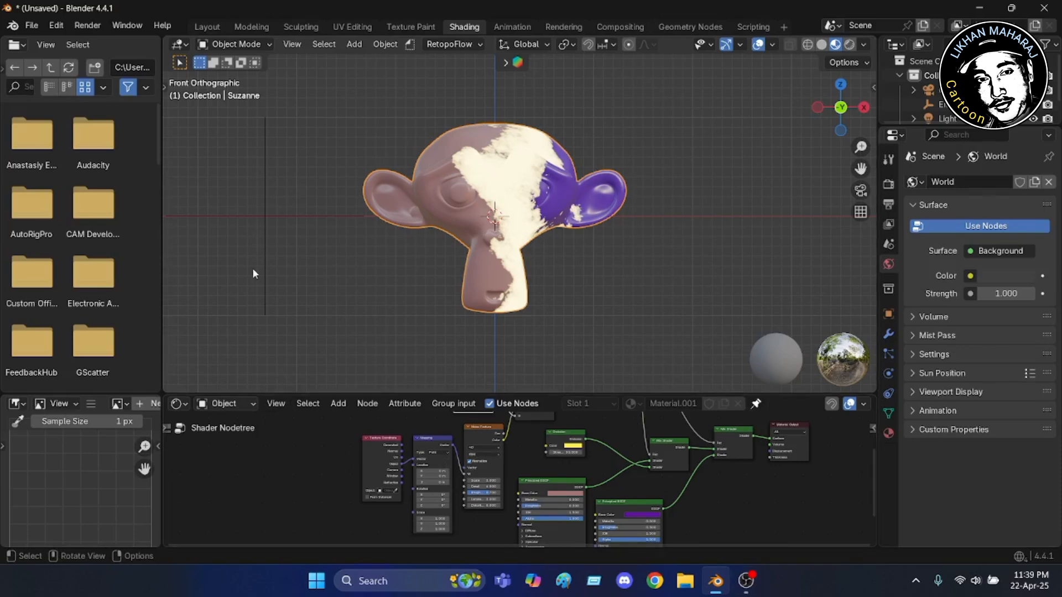
# Select the empty and assign Empty as the Texture Coordinate node's Object in the pinned node tree
pyautogui.click(267, 207)
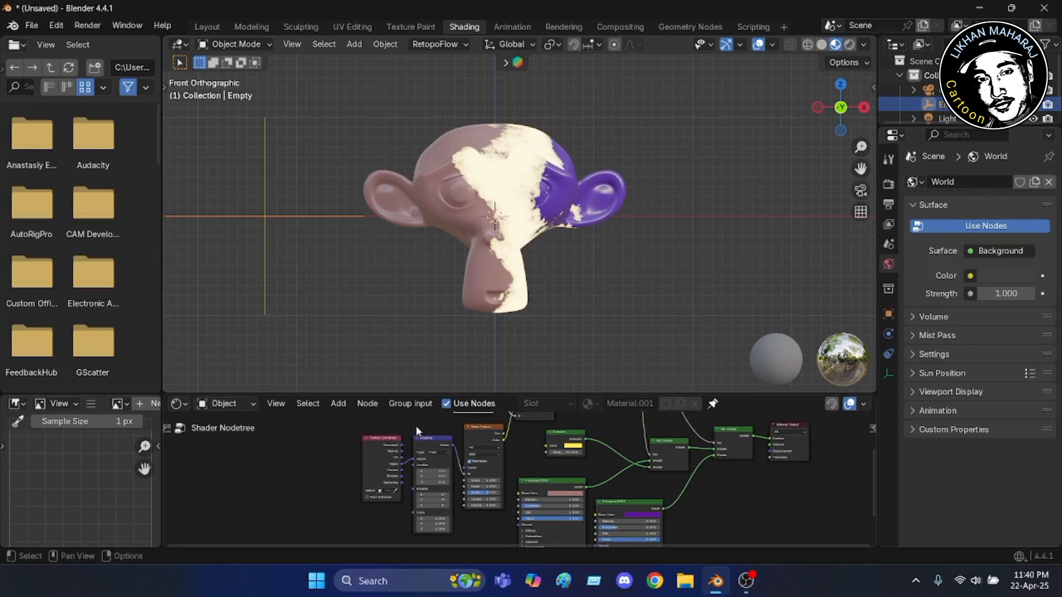
pyautogui.scroll(5, 397, 487)
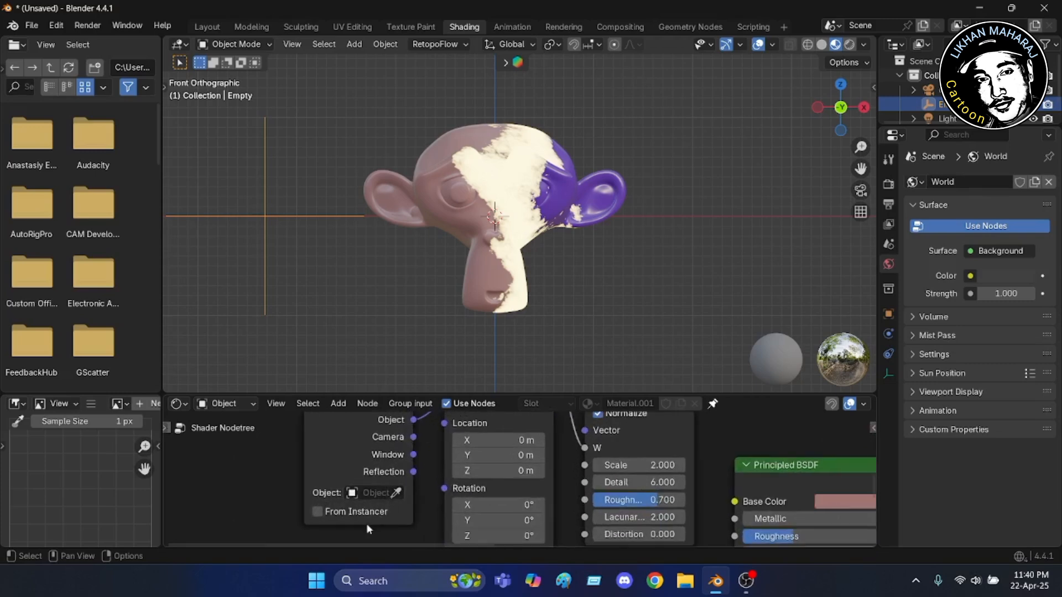
pyautogui.scroll(3, 365, 523)
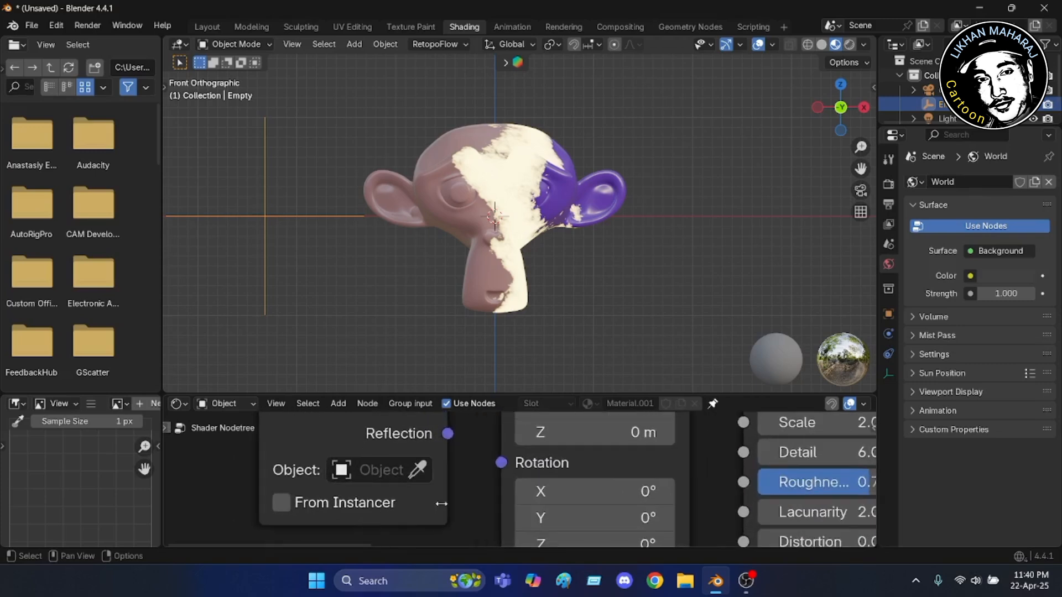
pyautogui.scroll(-8, 437, 502)
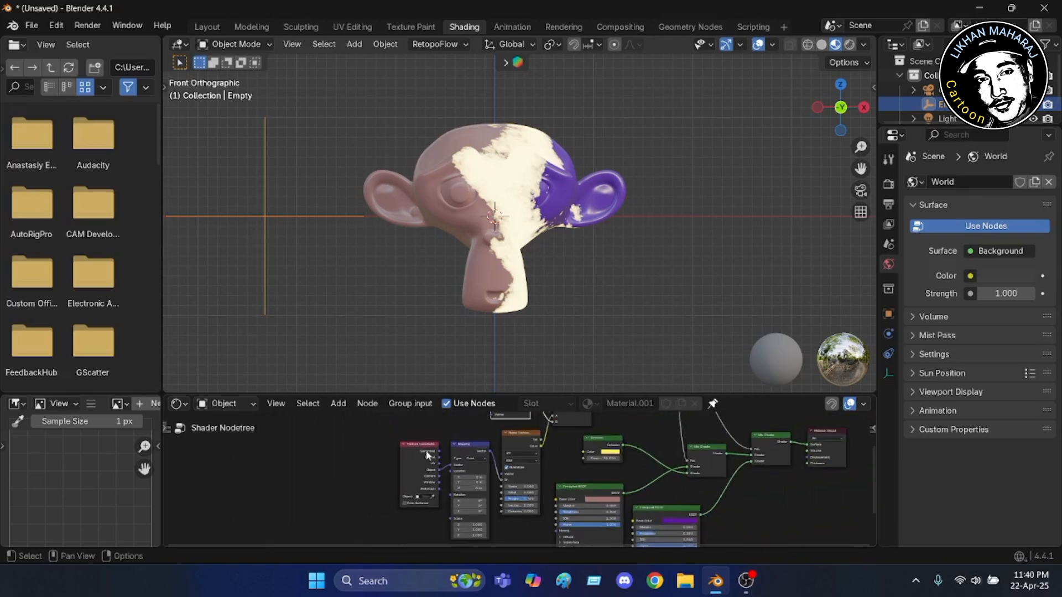
pyautogui.scroll(6, 426, 453)
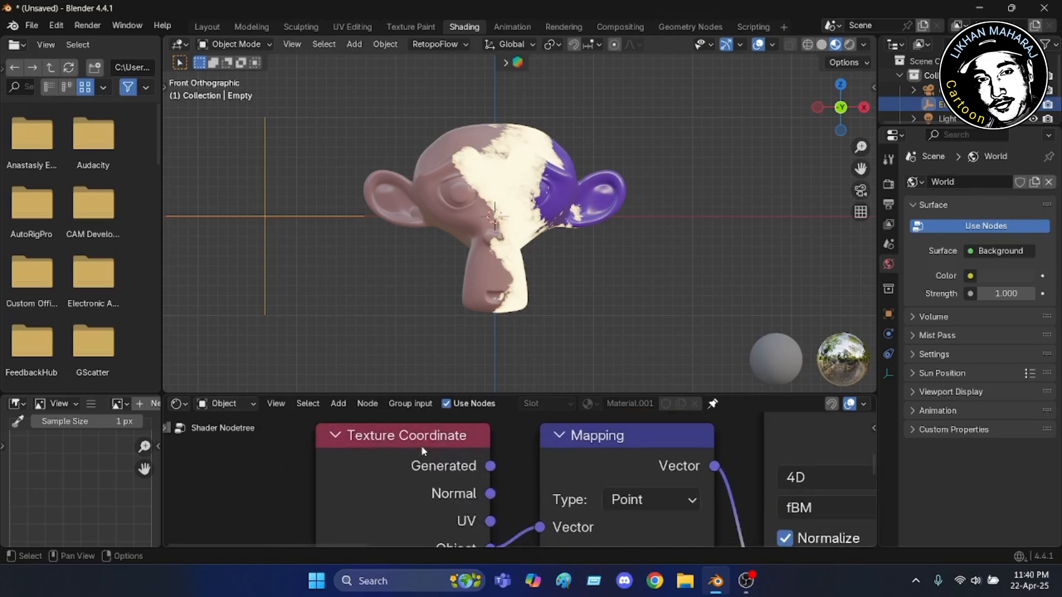
pyautogui.scroll(1, 422, 450)
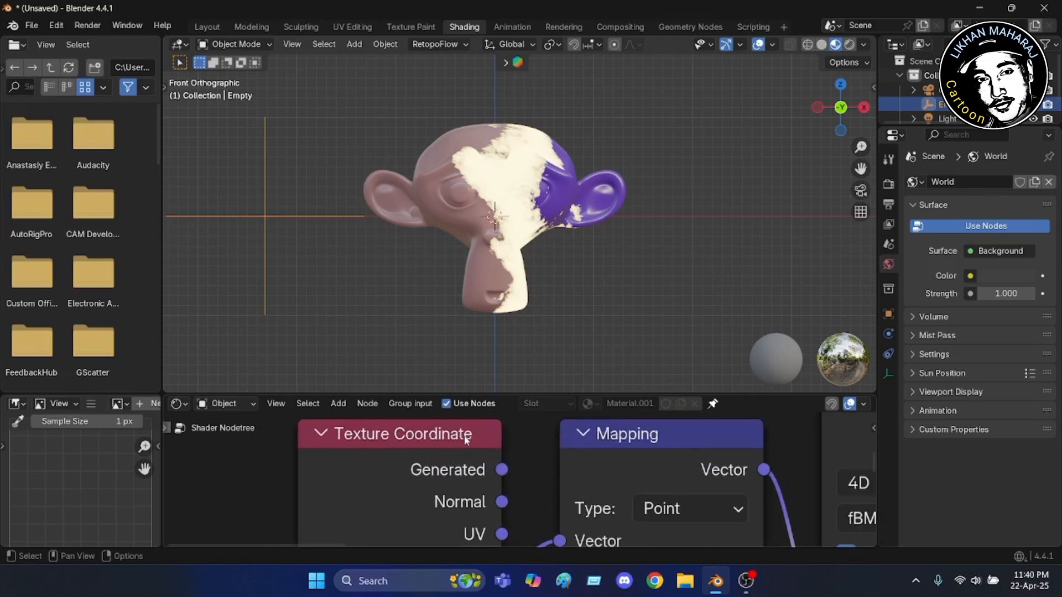
pyautogui.scroll(-5, 426, 440)
pyautogui.scroll(-3, 423, 441)
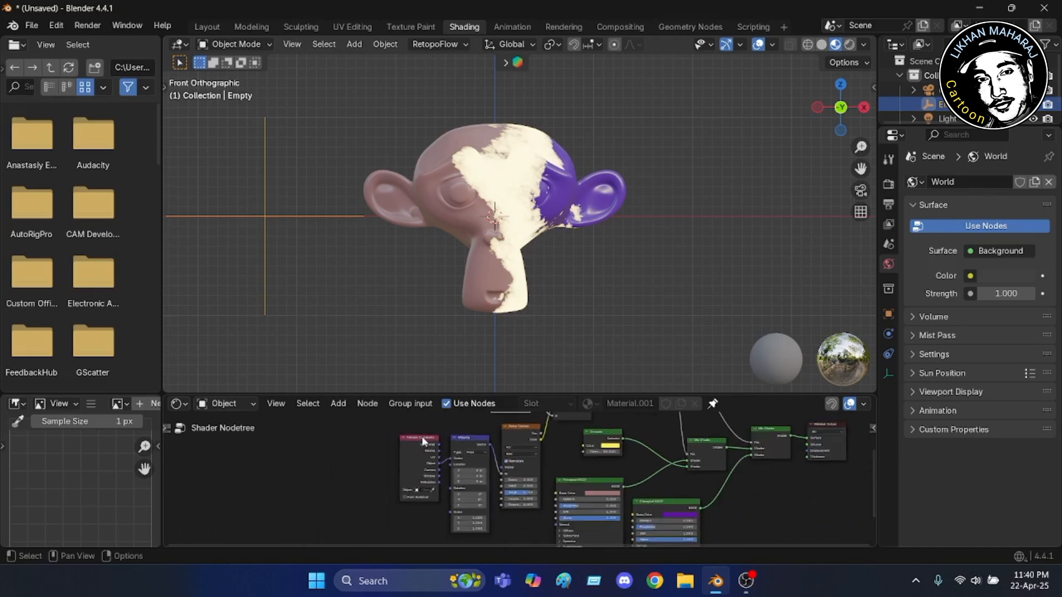
pyautogui.scroll(2, 508, 514)
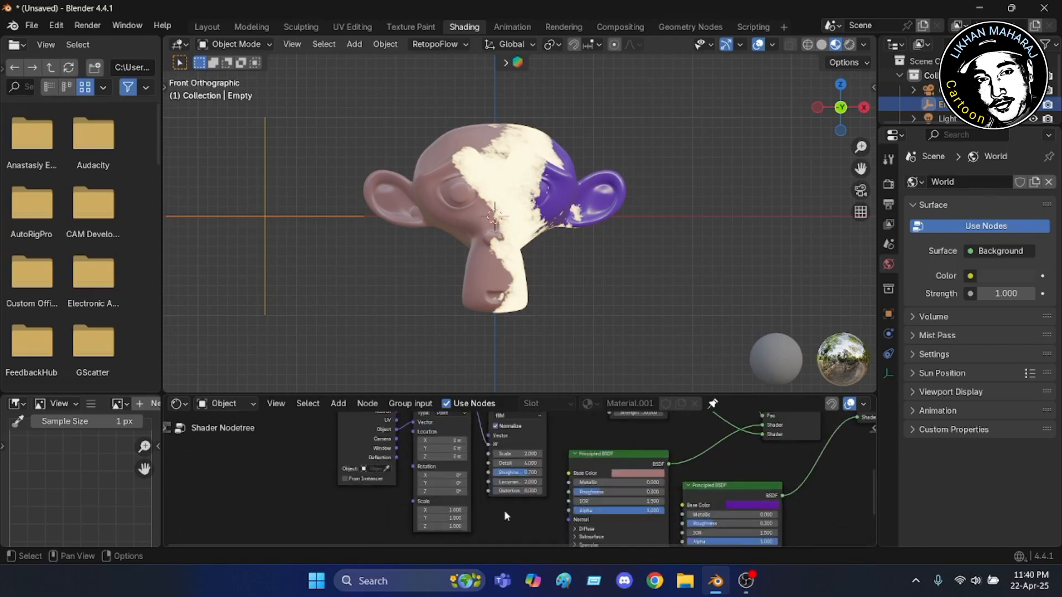
pyautogui.scroll(3, 503, 510)
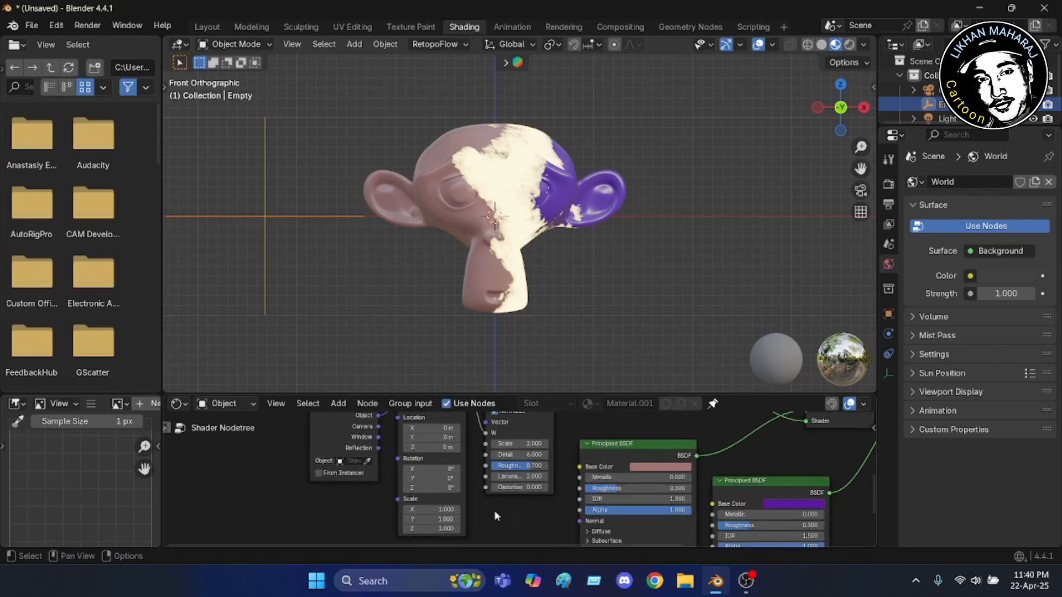
pyautogui.scroll(4, 460, 474)
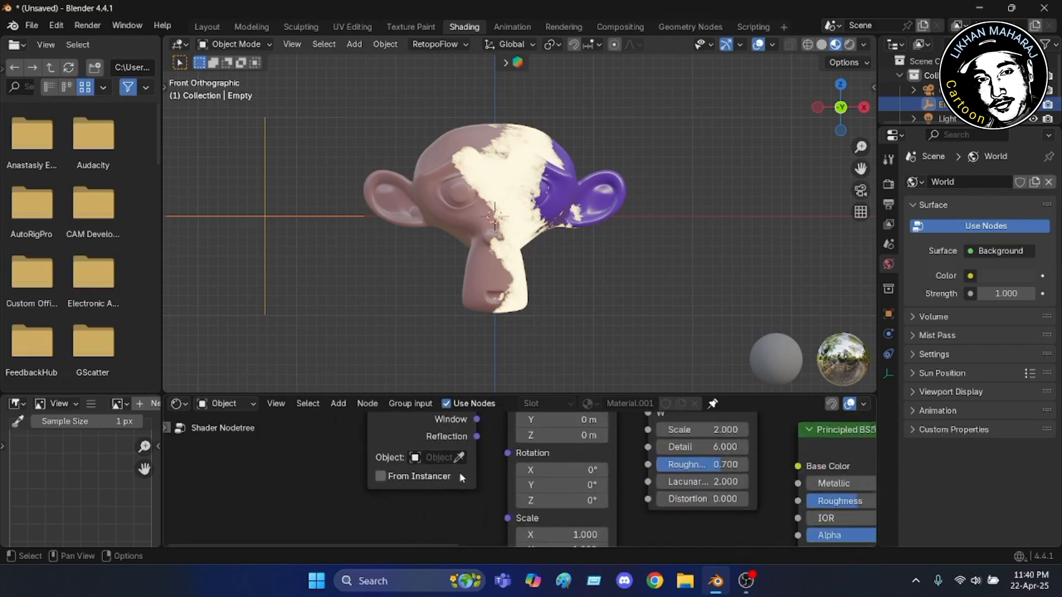
pyautogui.scroll(1, 447, 448)
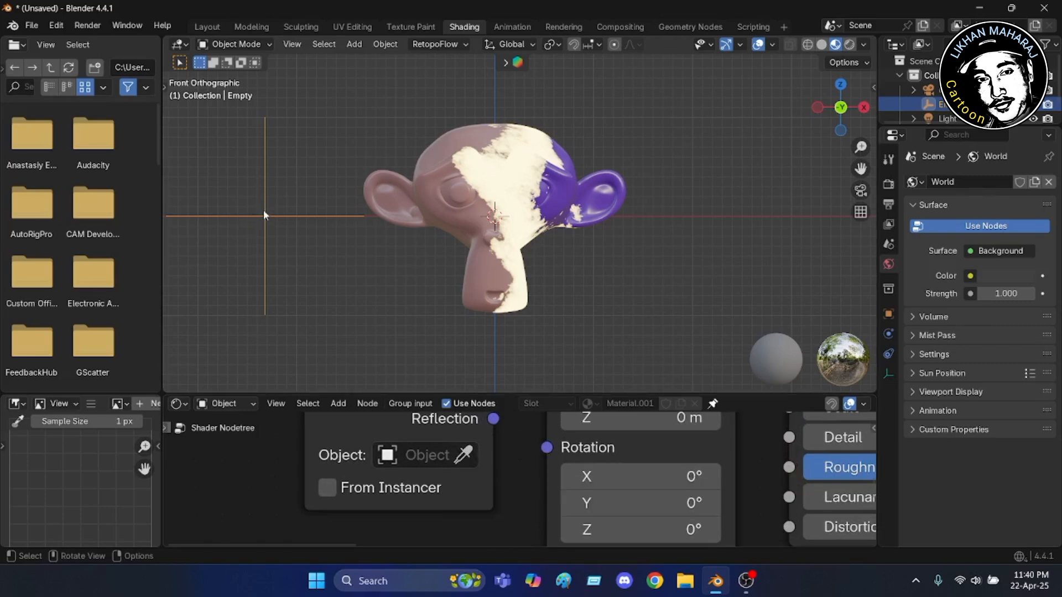
pyautogui.click(416, 460)
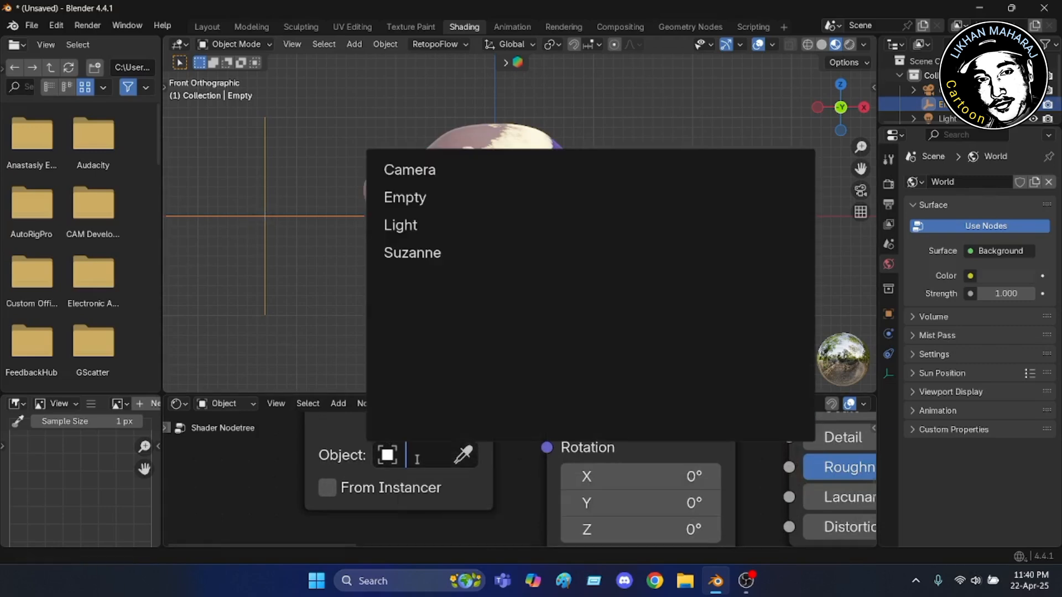
pyautogui.click(409, 197)
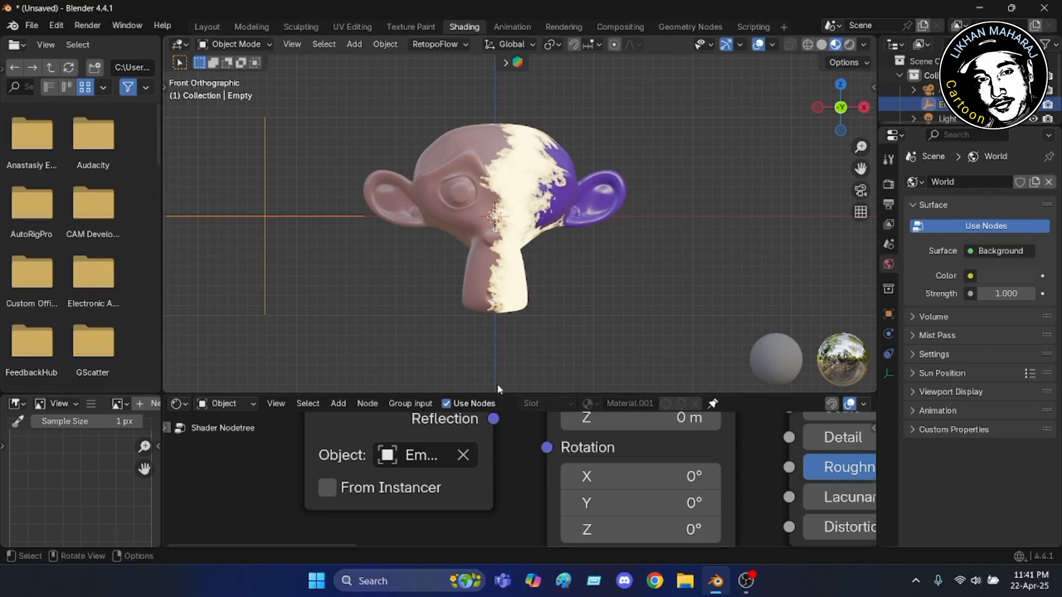
# Enlarge the Shader Editor and bring the Texture Coordinate, Mapping, Noise Texture, Emission and Principled BSDF nodes into view
pyautogui.moveTo(496, 389); pyautogui.dragTo(498, 215)
pyautogui.scroll(-1, 504, 305)
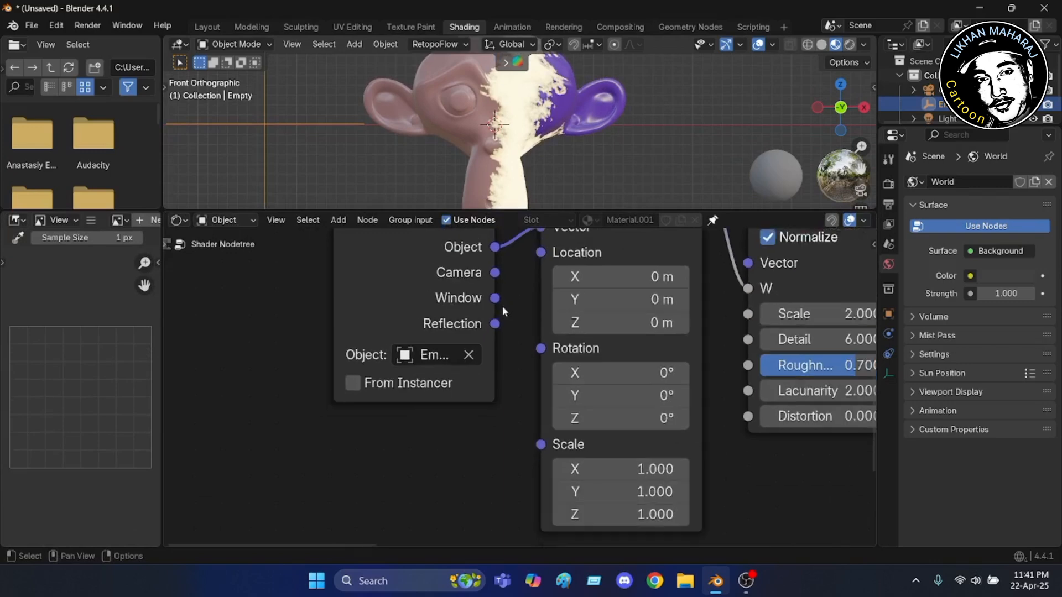
pyautogui.scroll(-2, 502, 306)
pyautogui.moveTo(508, 301); pyautogui.dragTo(260, 362, button='middle')
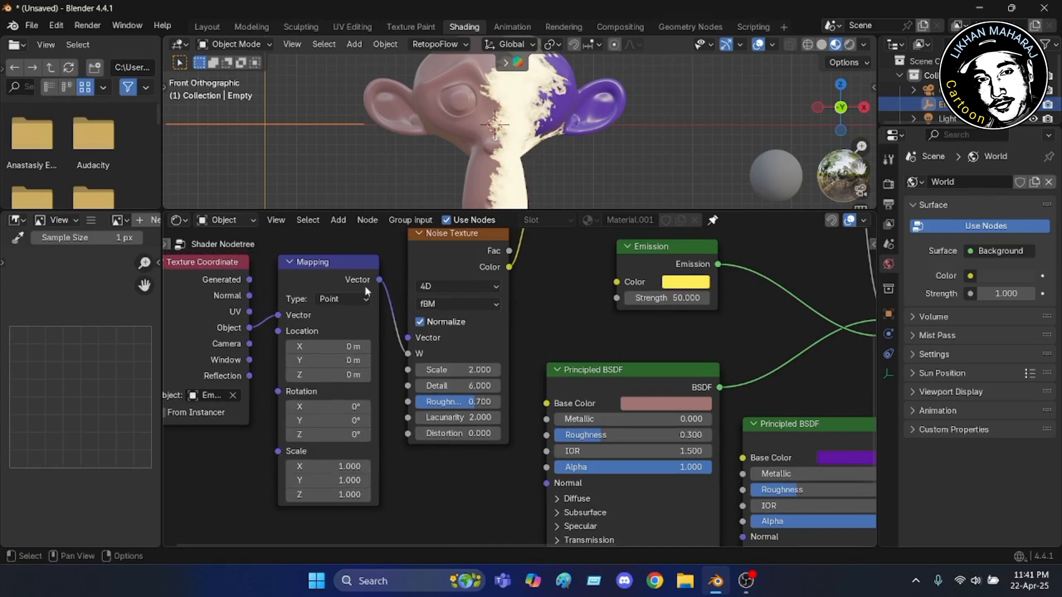
pyautogui.scroll(2, 313, 260)
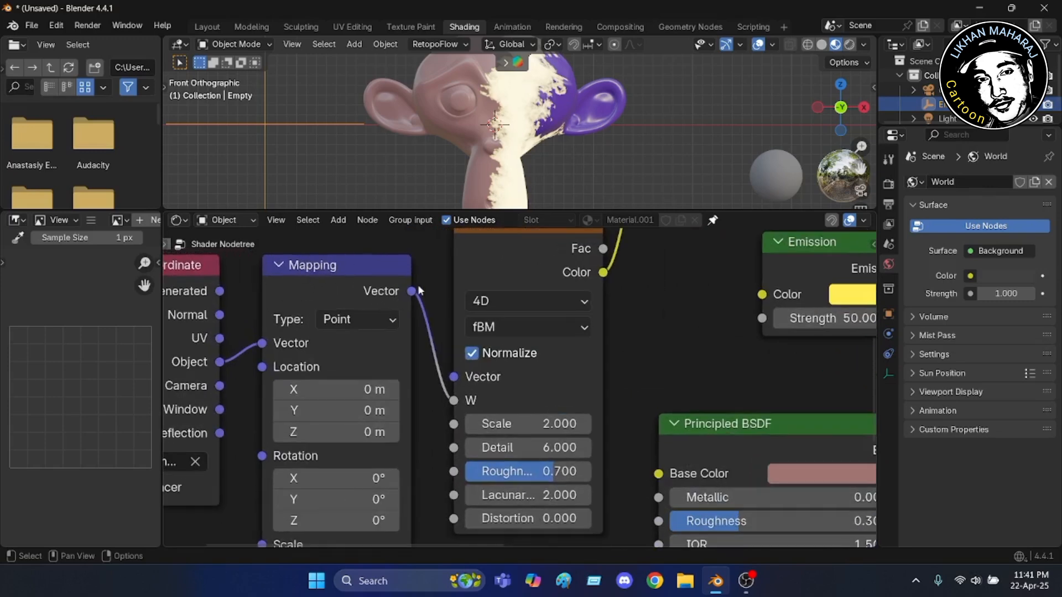
pyautogui.scroll(-4, 418, 284)
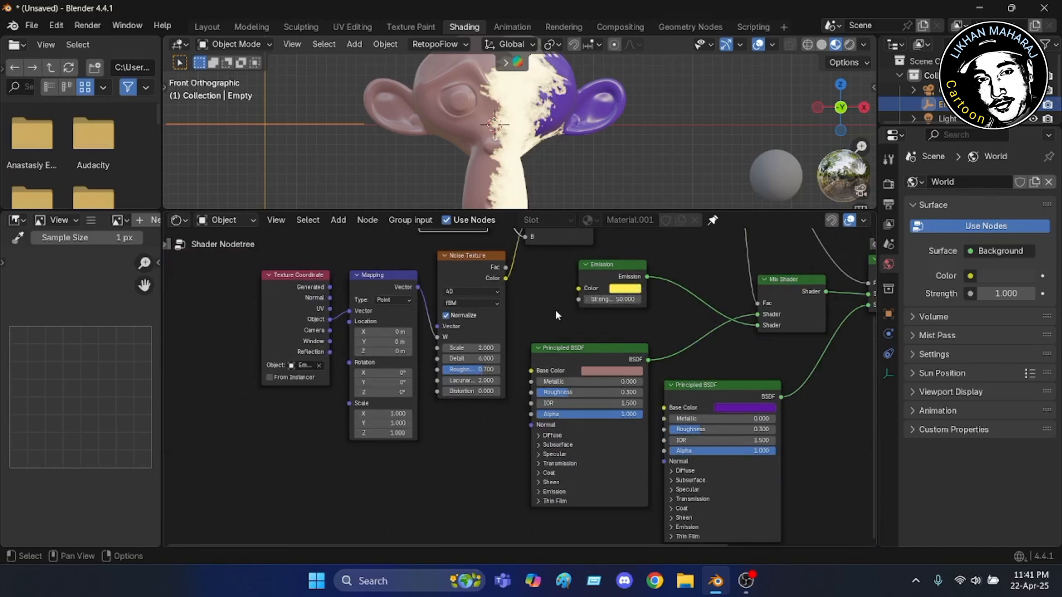
# Connect the Mapping node's Vector output to the Gradient Texture's Vector input
pyautogui.moveTo(556, 310); pyautogui.dragTo(541, 368, button='middle')
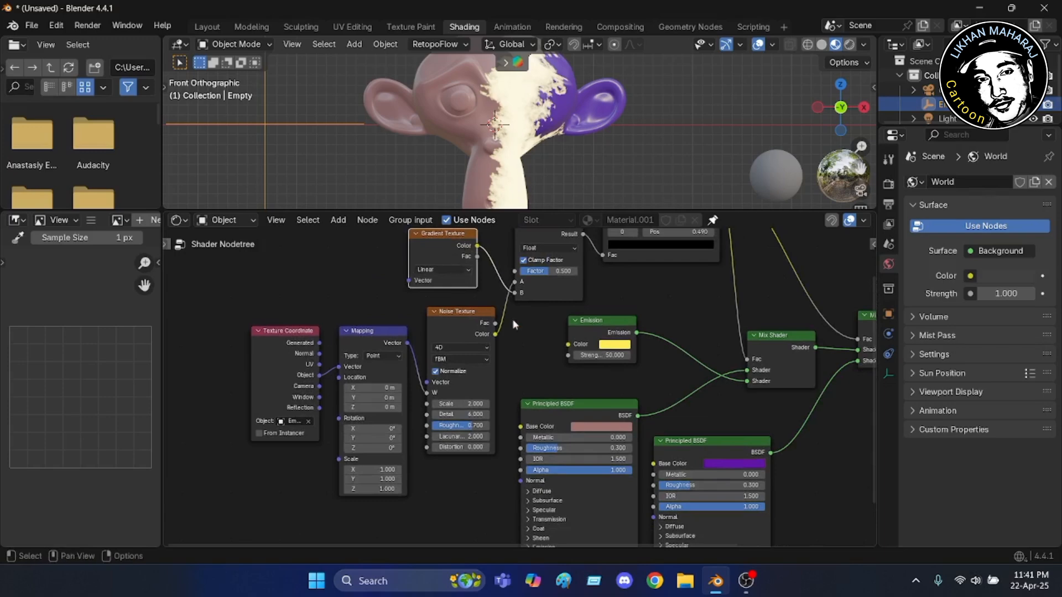
pyautogui.moveTo(519, 326); pyautogui.dragTo(530, 357, button='middle')
pyautogui.scroll(1, 530, 356)
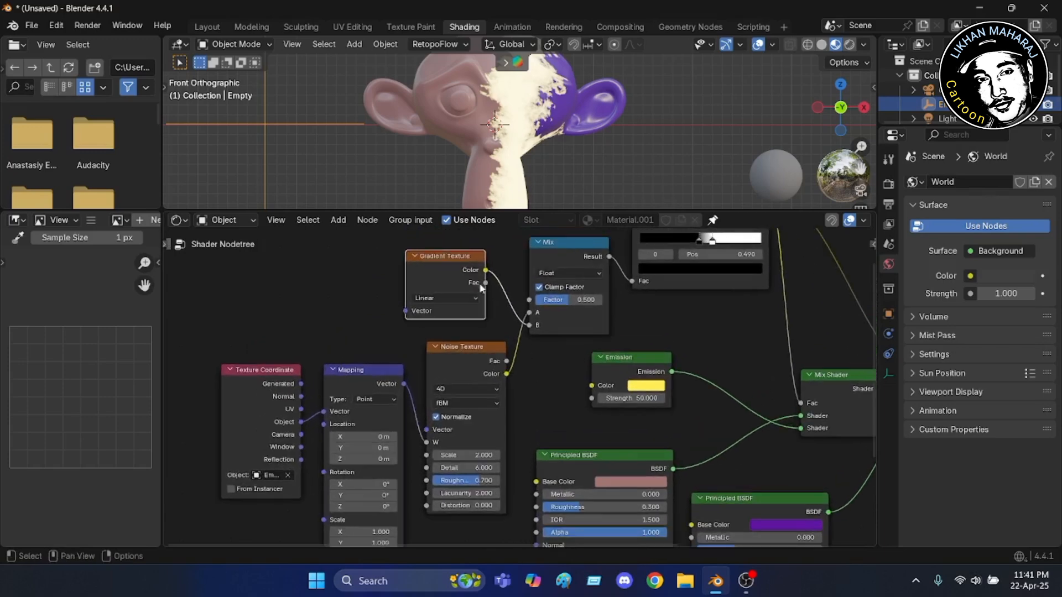
pyautogui.scroll(3, 448, 262)
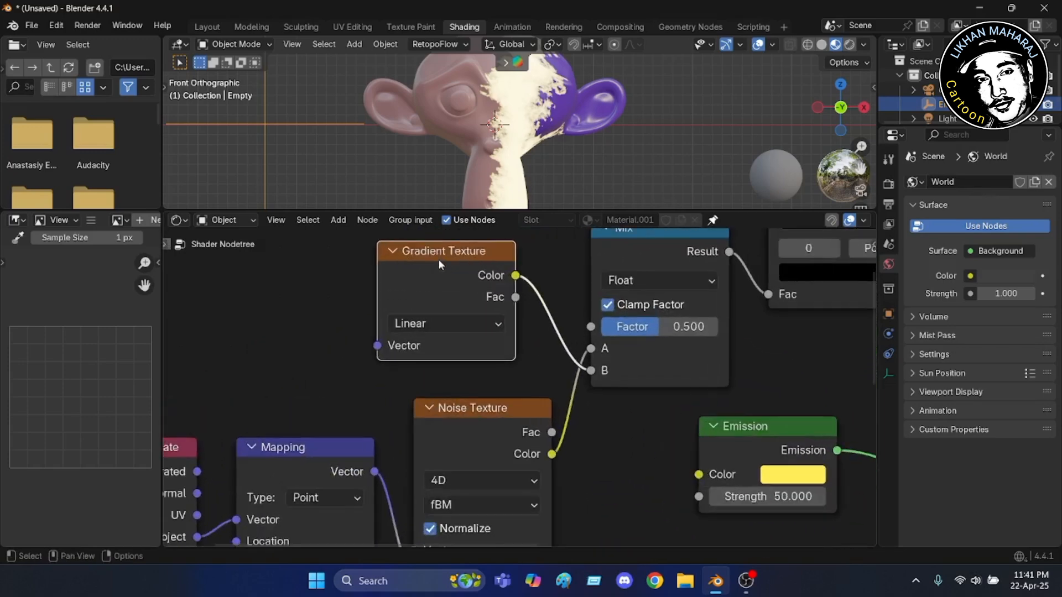
pyautogui.scroll(-5, 449, 268)
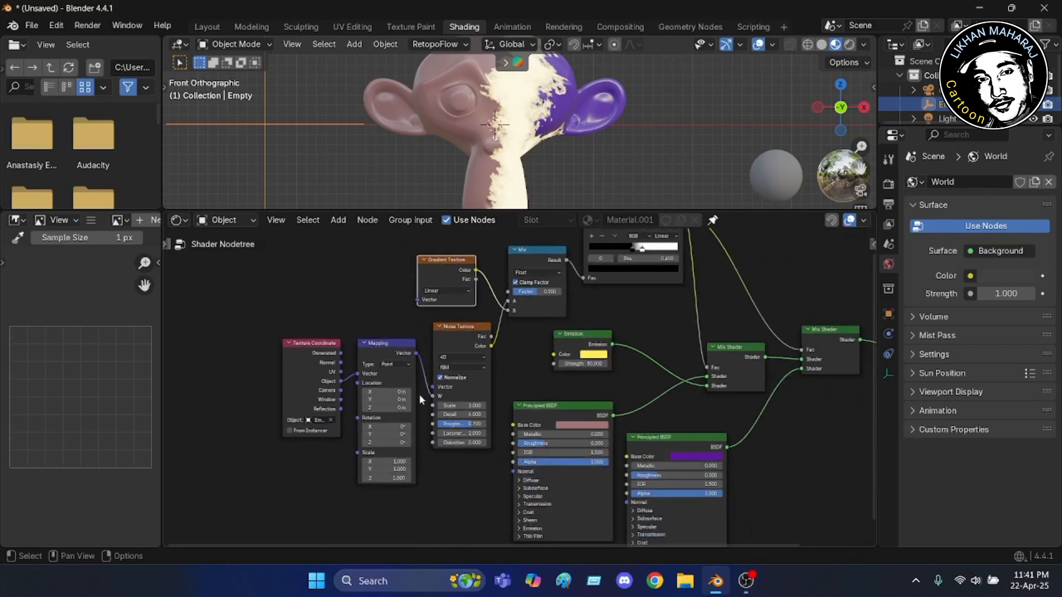
pyautogui.scroll(3, 423, 349)
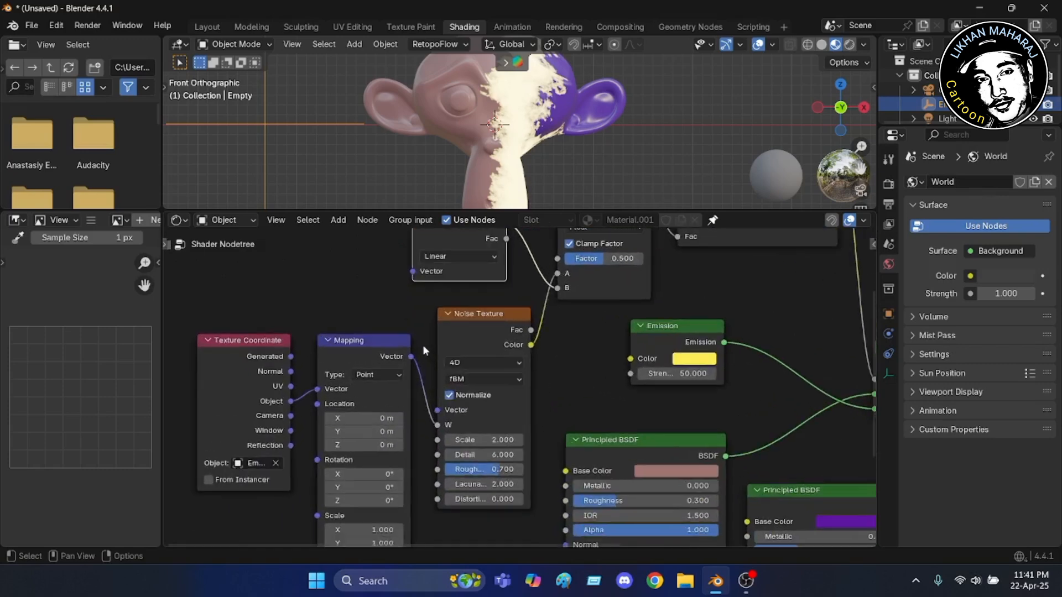
pyautogui.moveTo(415, 327); pyautogui.dragTo(426, 374, button='middle')
pyautogui.scroll(3, 400, 373)
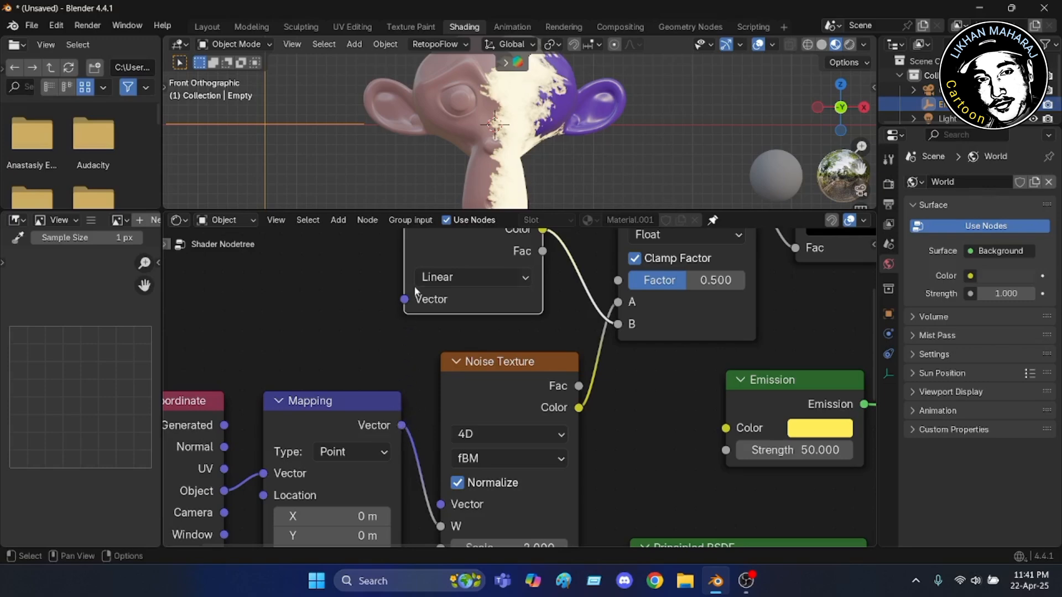
pyautogui.moveTo(402, 425); pyautogui.dragTo(419, 409)
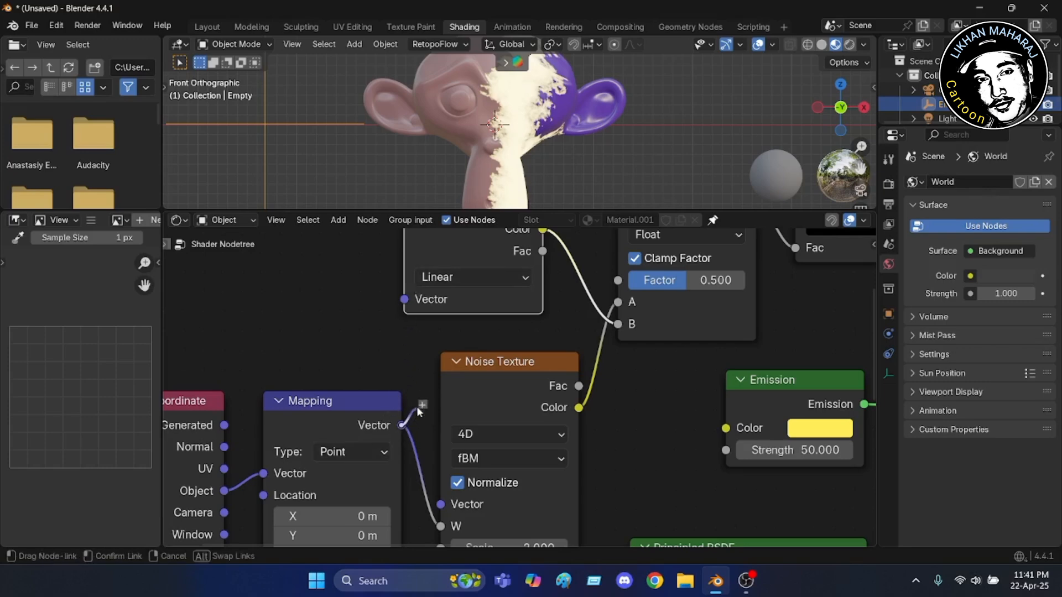
pyautogui.moveTo(407, 366); pyautogui.dragTo(395, 309)
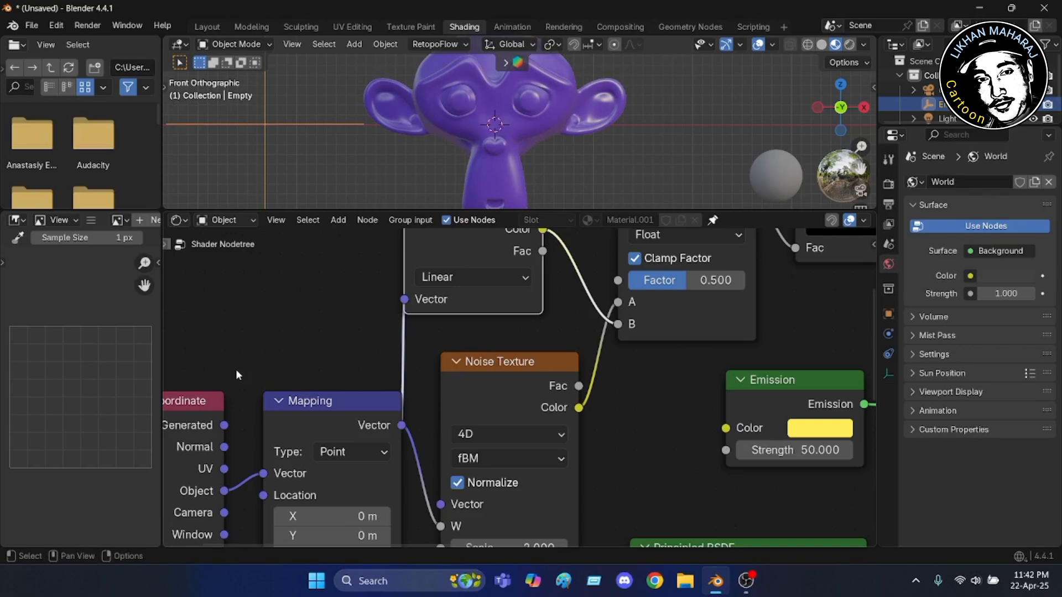
# Enlarge the 3D viewport and move the empty beside Suzanne's cheek so the glowing transition runs down the middle of the face
pyautogui.scroll(-4, 332, 331)
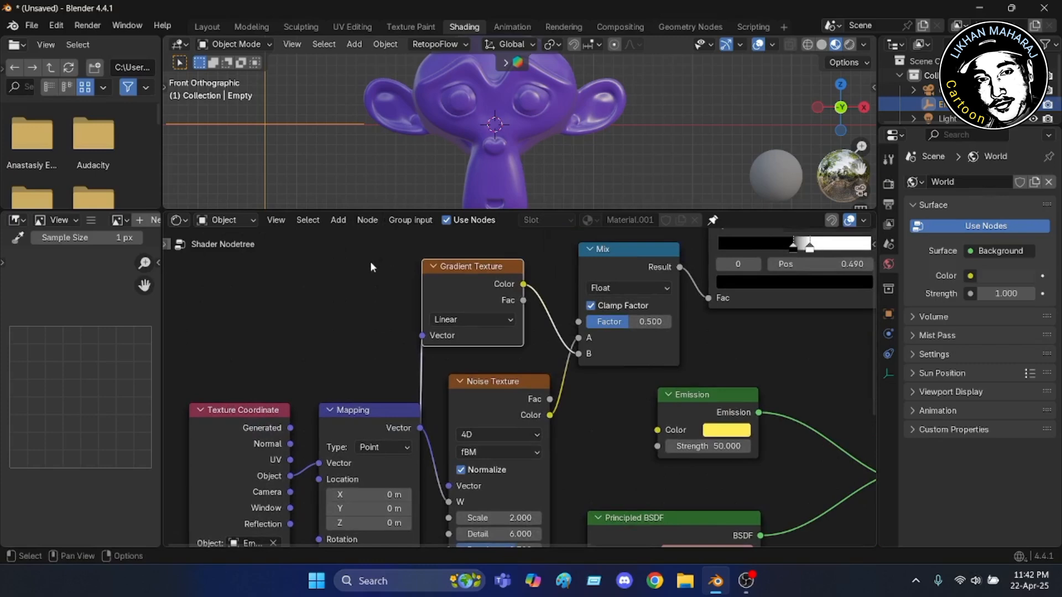
pyautogui.moveTo(391, 212); pyautogui.dragTo(394, 398)
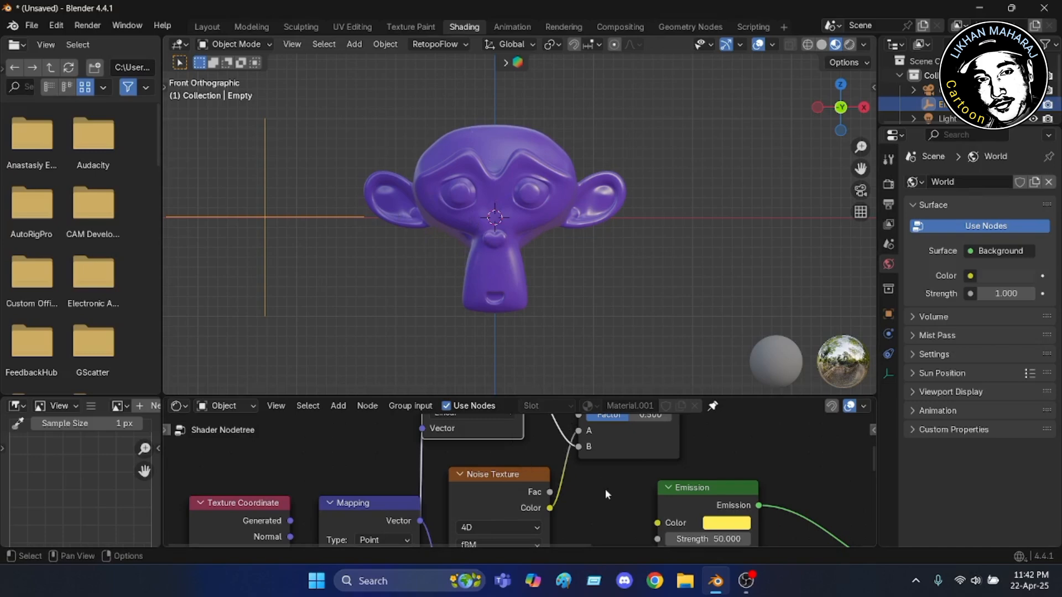
pyautogui.moveTo(605, 482); pyautogui.dragTo(425, 543, button='middle')
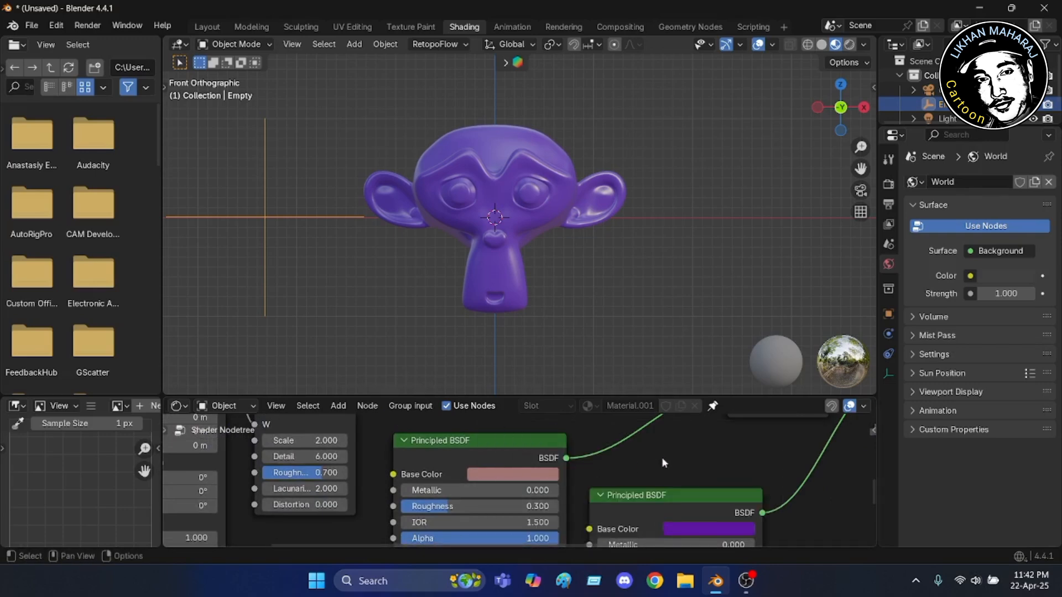
pyautogui.moveTo(664, 462); pyautogui.dragTo(580, 488, button='middle')
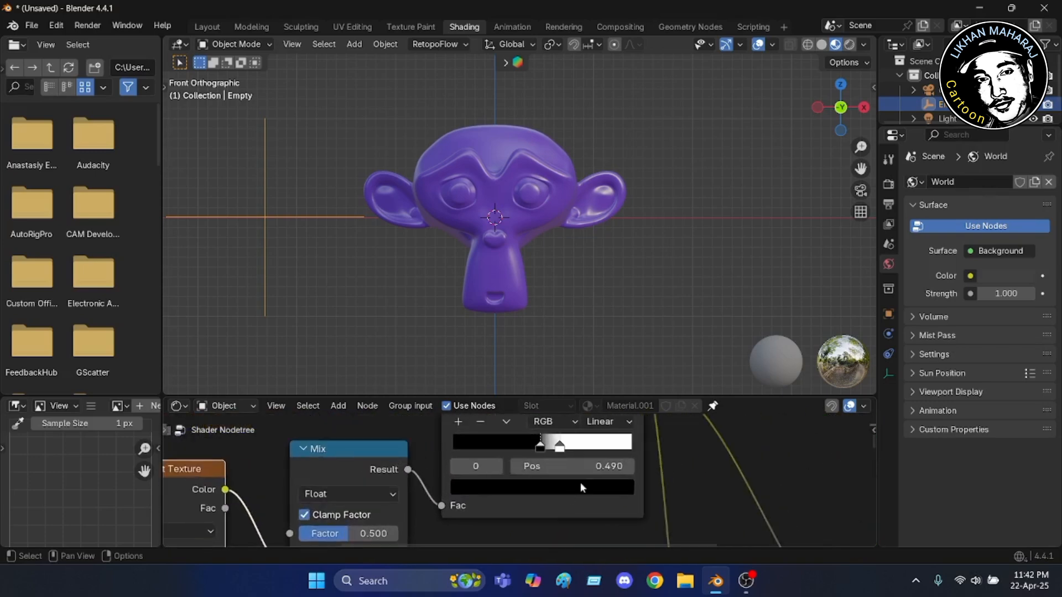
pyautogui.moveTo(675, 454); pyautogui.dragTo(646, 483, button='middle')
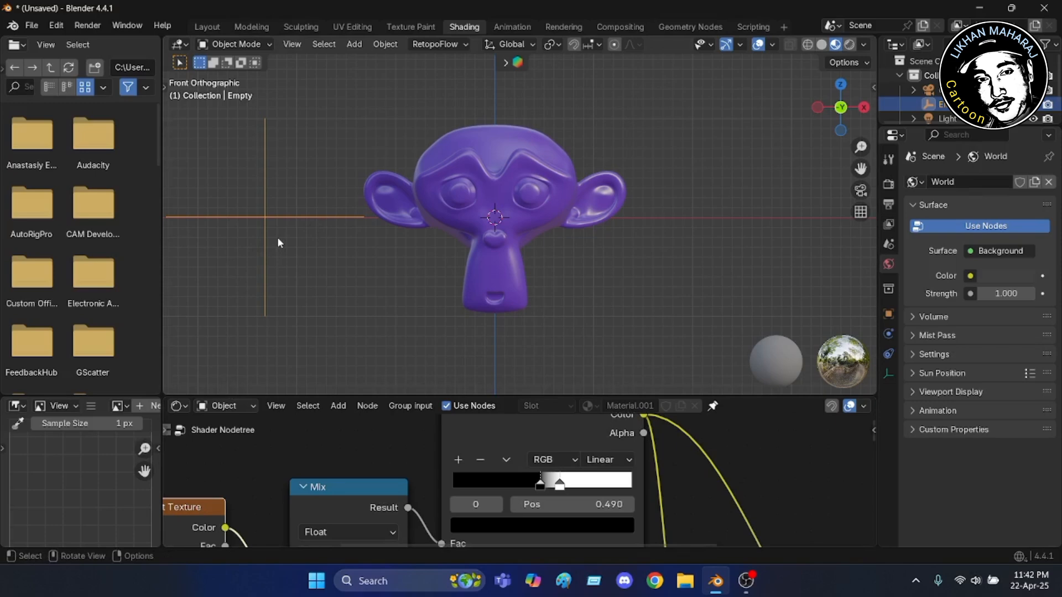
pyautogui.press('g')
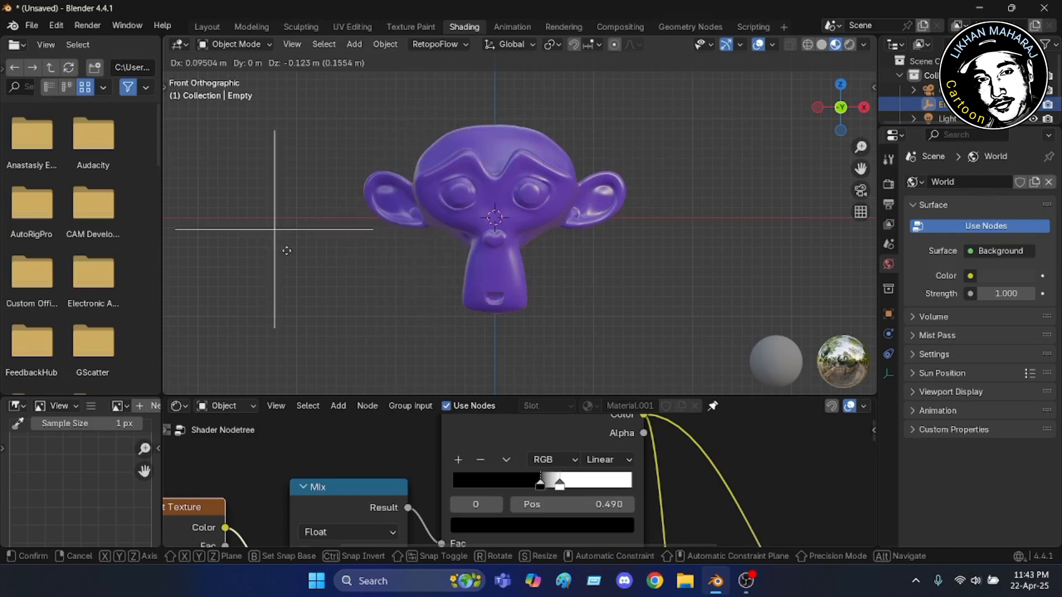
pyautogui.click(449, 253)
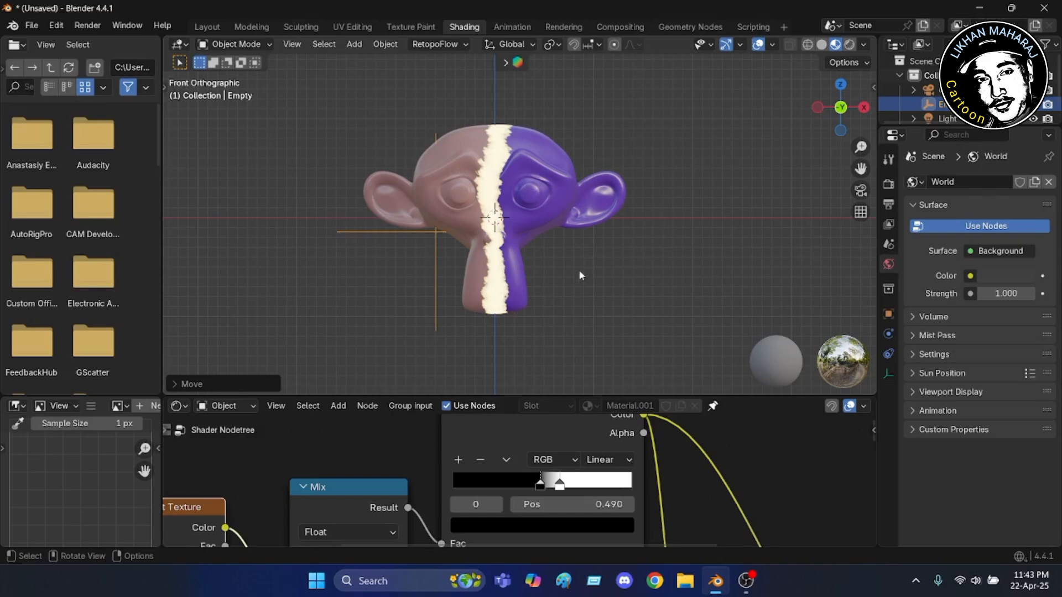
# Move the Color Ramp's black stop close to the white stop, at position 0.567
pyautogui.scroll(1, 526, 324)
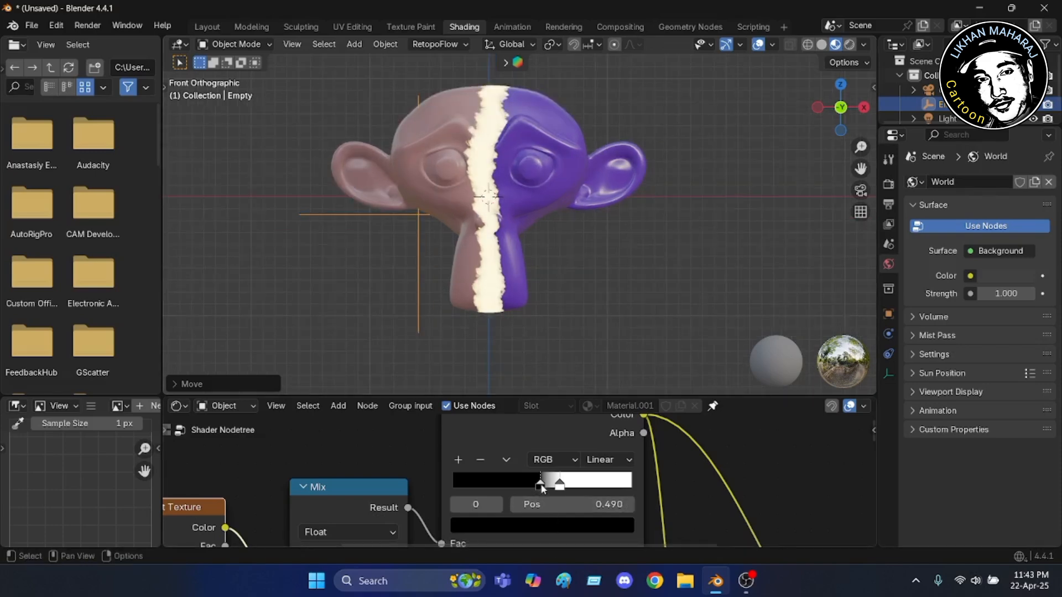
pyautogui.moveTo(529, 484); pyautogui.dragTo(558, 487)
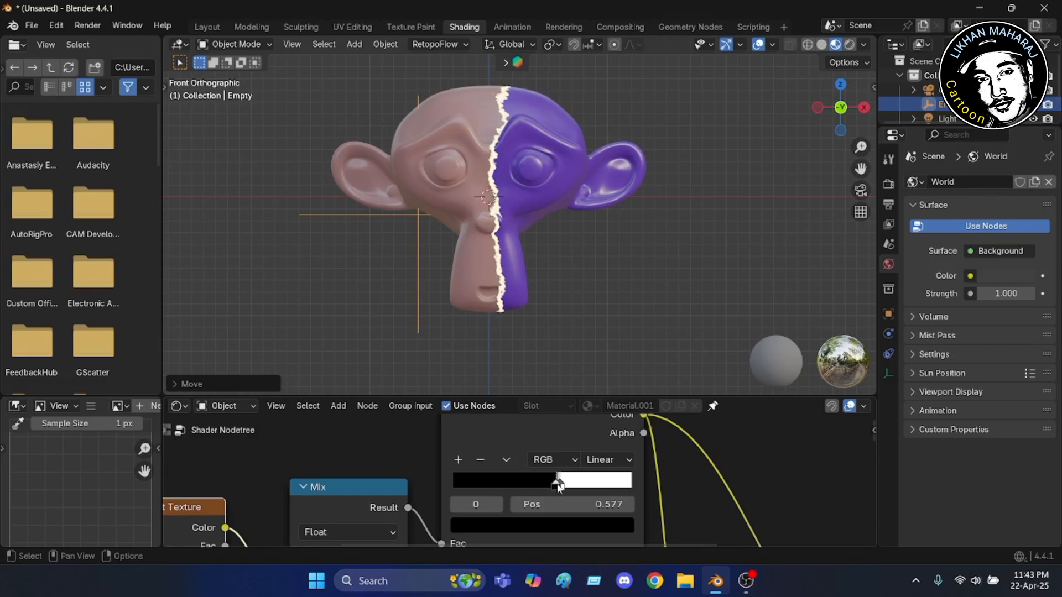
pyautogui.moveTo(557, 486); pyautogui.dragTo(556, 486)
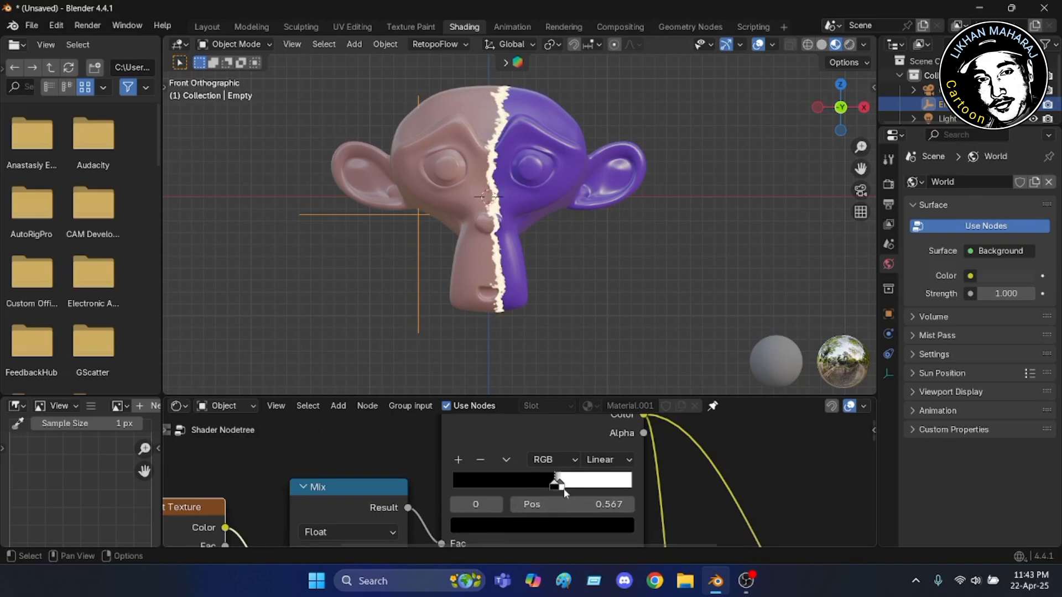
# Swap the order of the Color Ramp stops, placing the white stop at 0.540 and the black stop at 0.553
pyautogui.moveTo(564, 493); pyautogui.dragTo(448, 487)
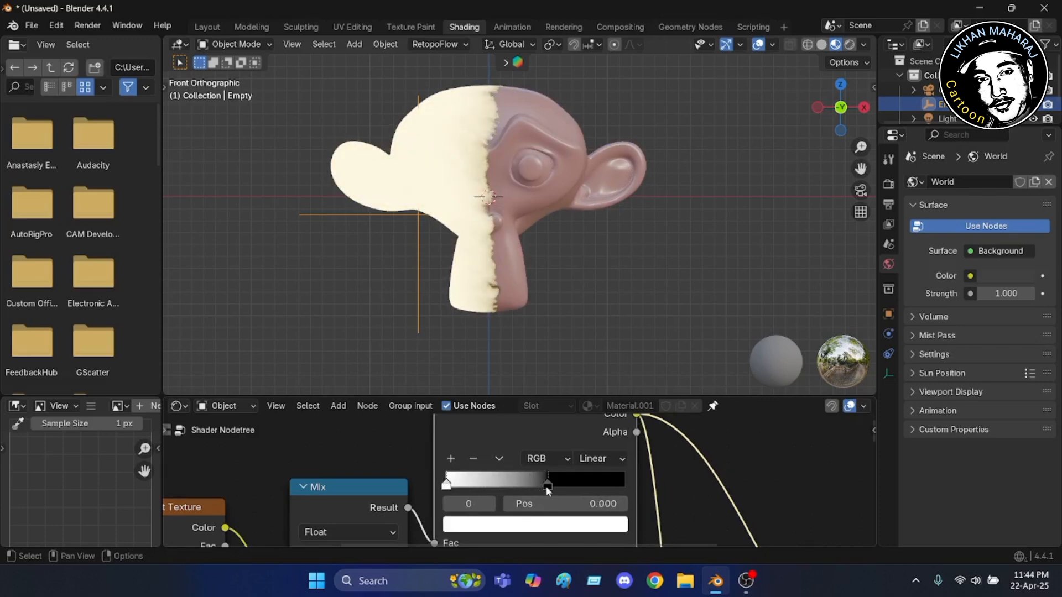
pyautogui.moveTo(547, 487); pyautogui.dragTo(480, 488)
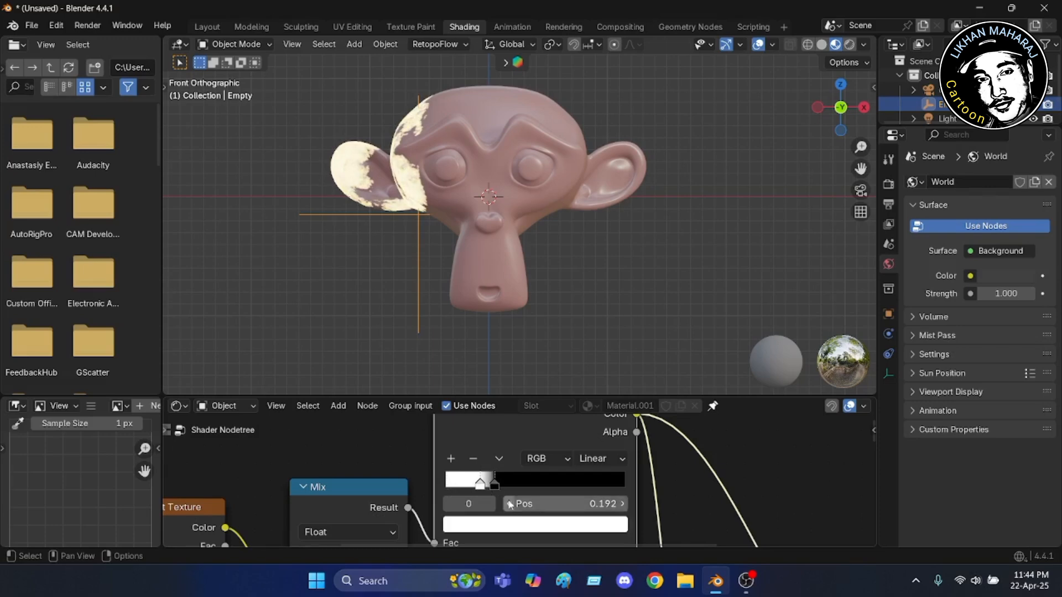
pyautogui.moveTo(497, 486); pyautogui.dragTo(549, 494)
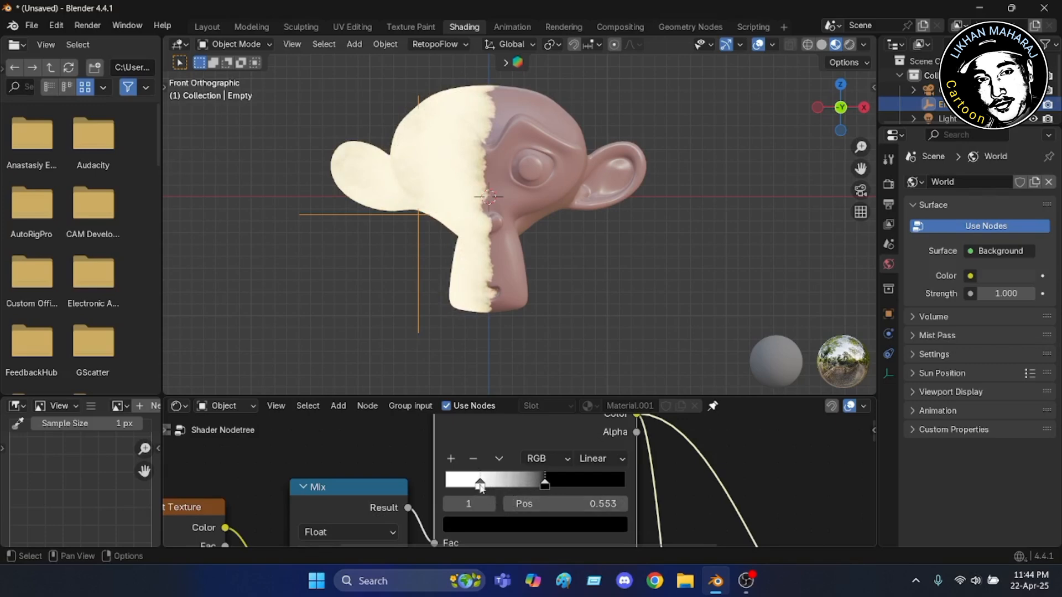
pyautogui.moveTo(480, 487); pyautogui.dragTo(544, 485)
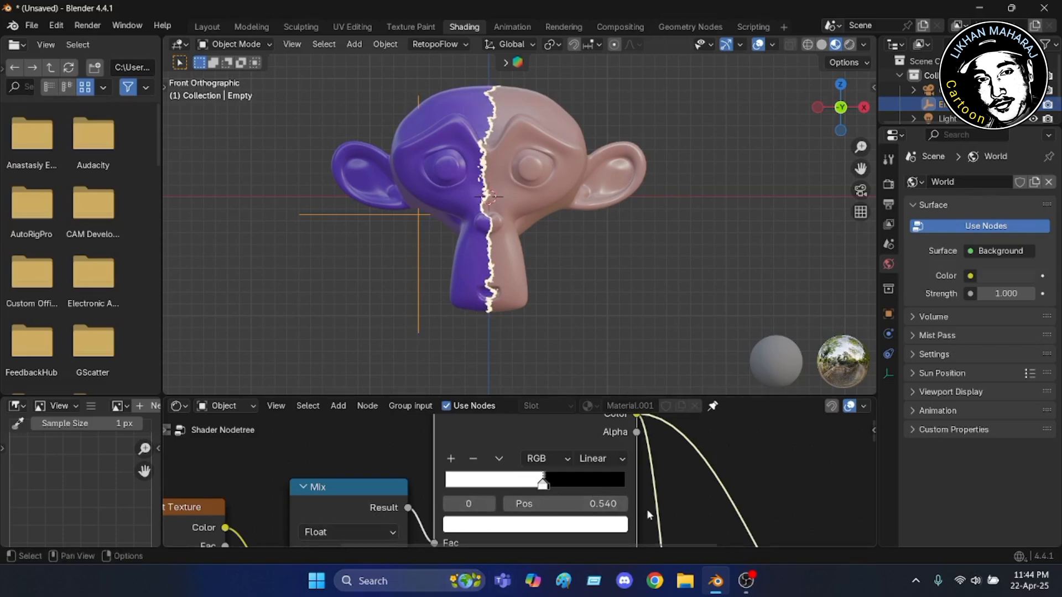
pyautogui.scroll(4, 644, 504)
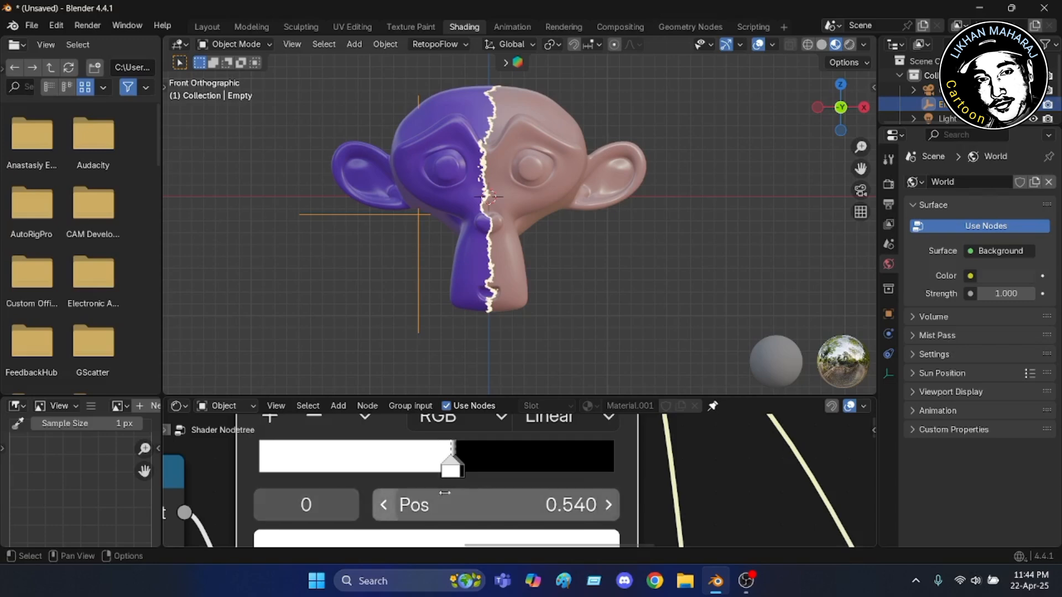
# Check Suzanne from an angle, return to the front view, and move the empty about -0.89 m in X and -0.25 m in Z
pyautogui.moveTo(539, 323); pyautogui.dragTo(512, 344, button='middle')
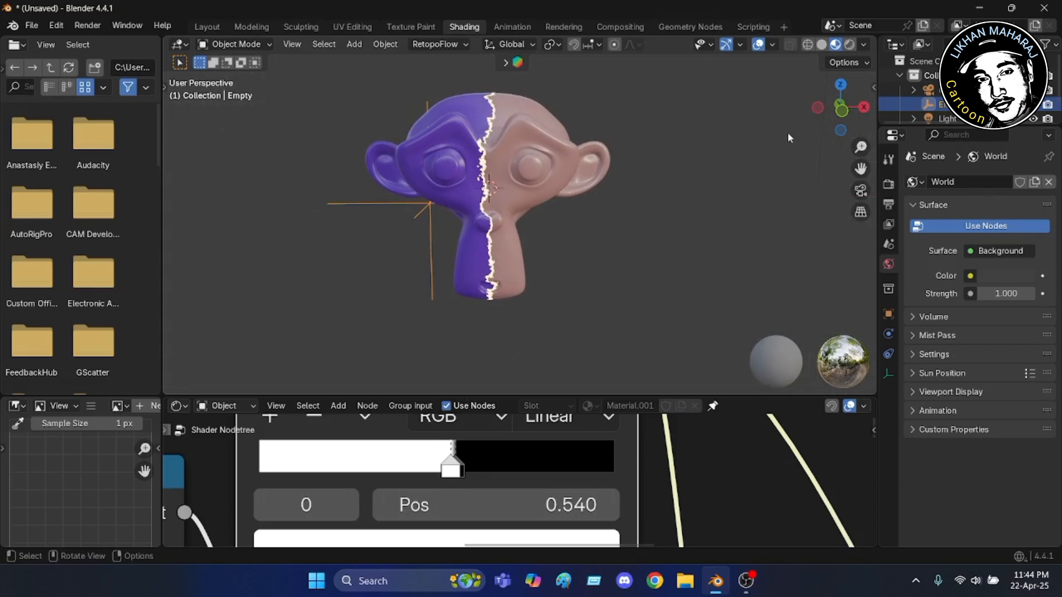
pyautogui.click(839, 113)
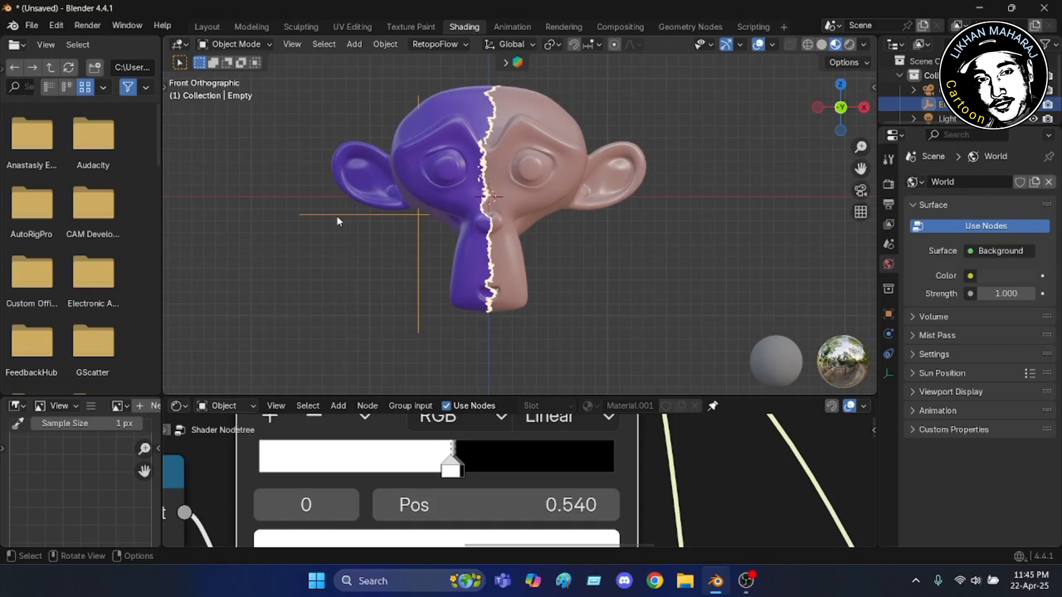
pyautogui.press('g')
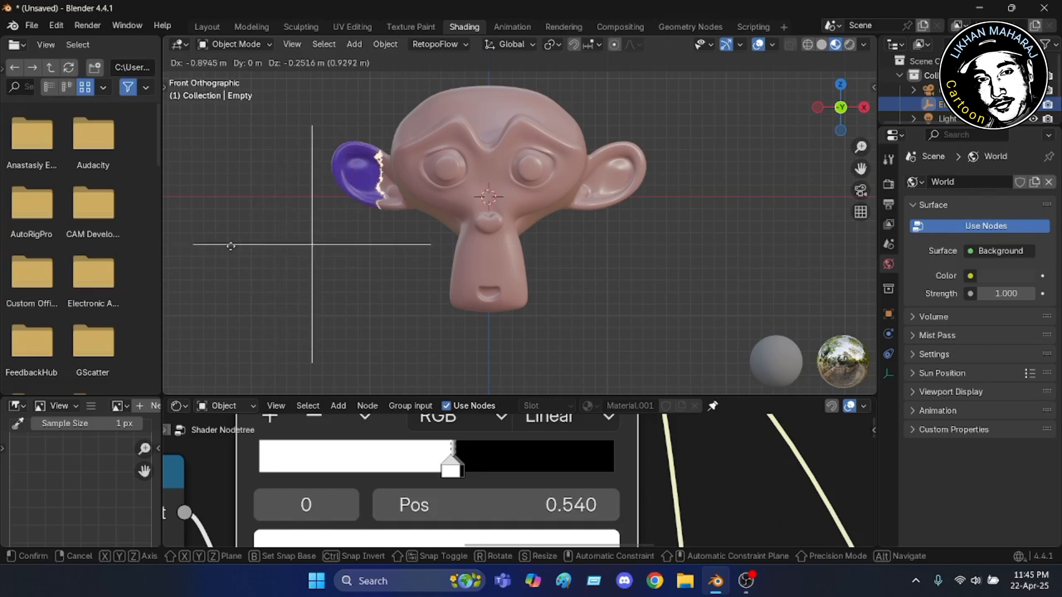
pyautogui.click(237, 244)
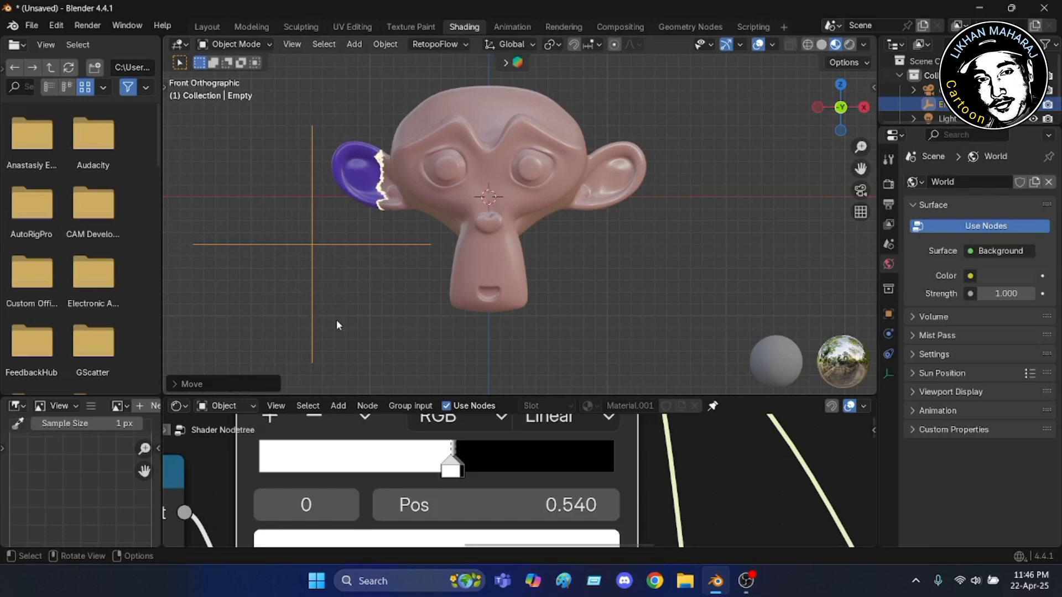
# Rotate the empty about 90° in the front view so the transition line runs horizontally across Suzanne
pyautogui.press('r')
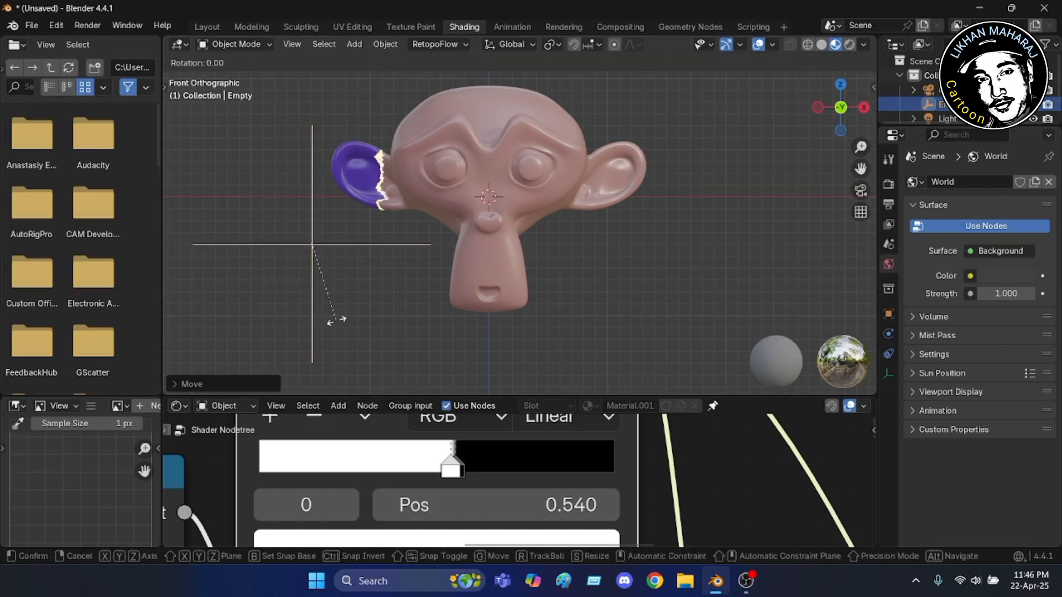
pyautogui.click(392, 293)
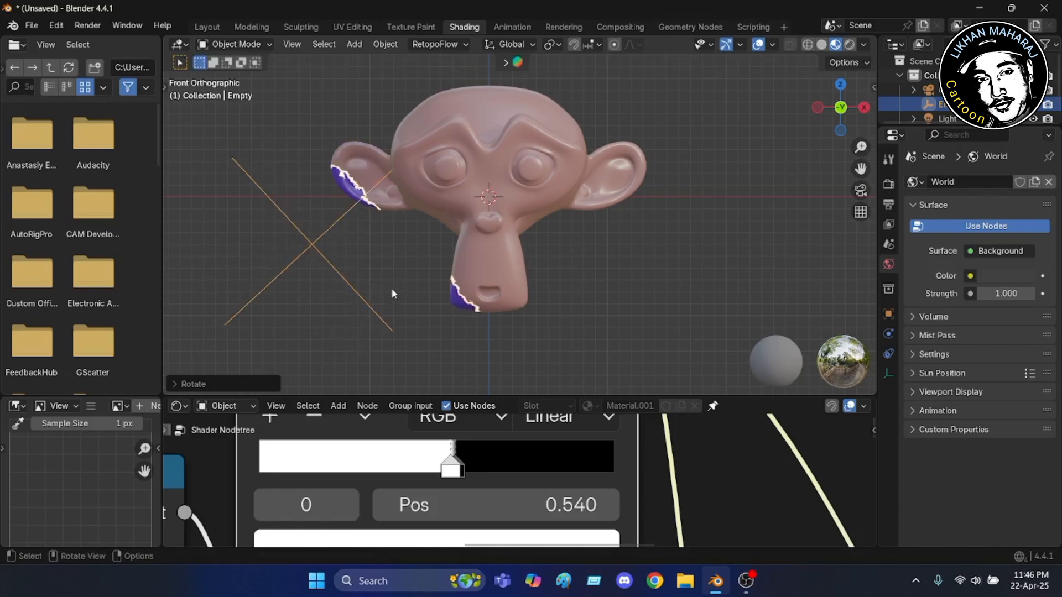
pyautogui.press('g')
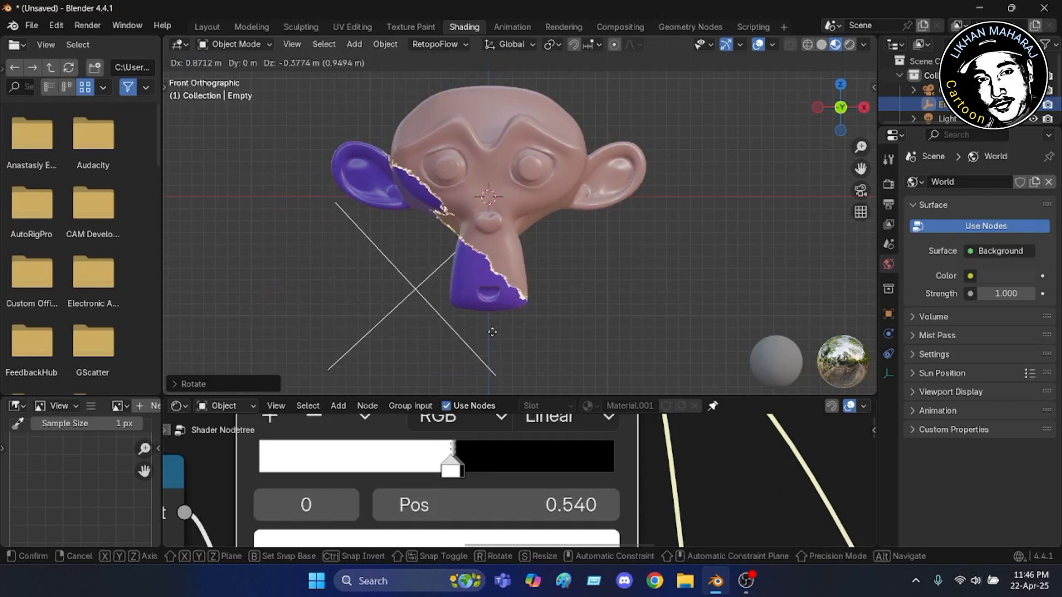
pyautogui.press('r')
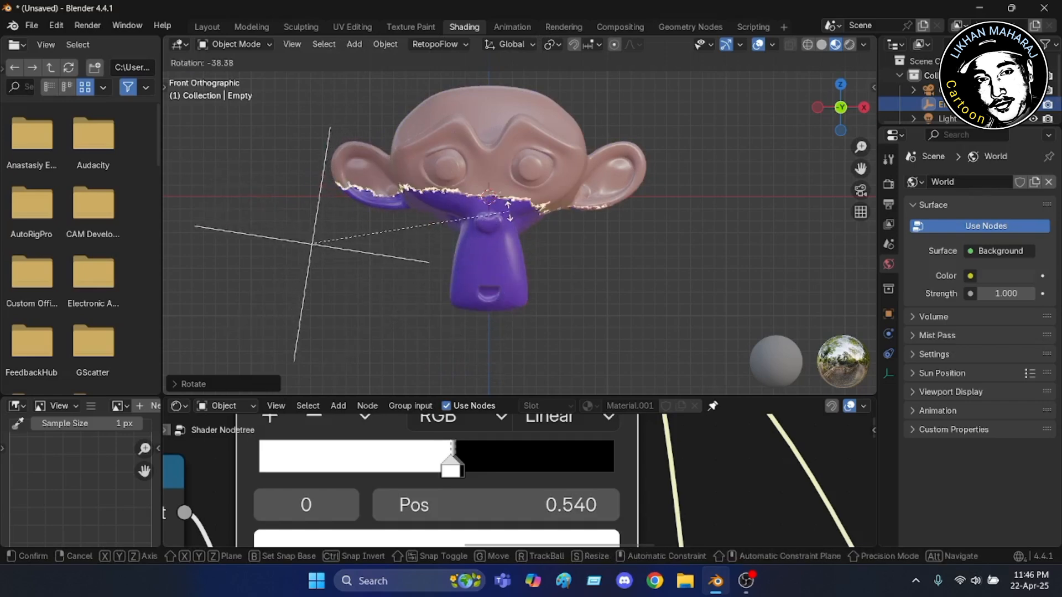
pyautogui.click(483, 192)
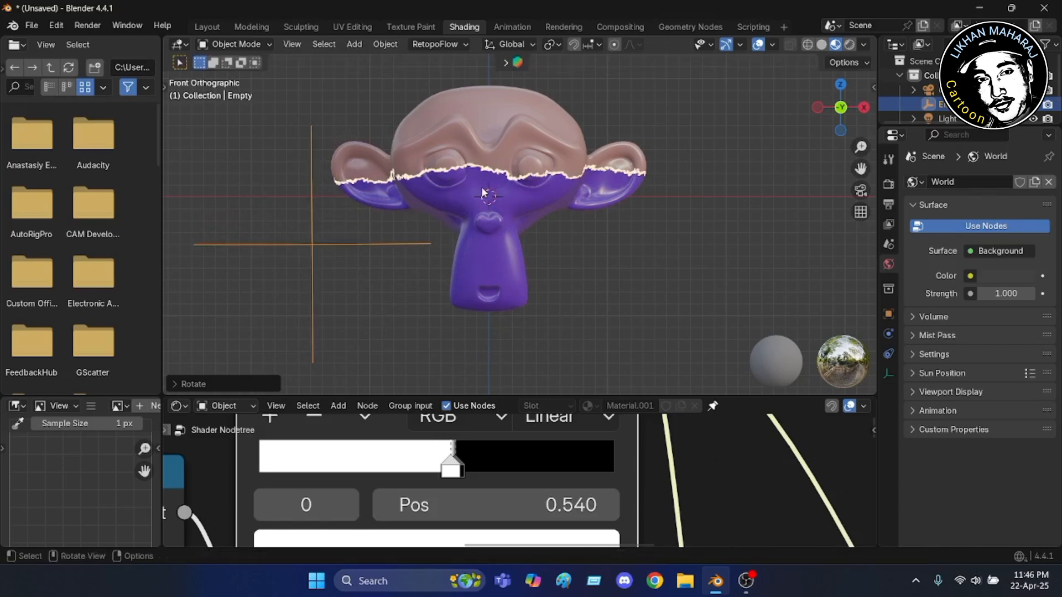
# Move the empty about -0.28 m in X and -0.56 m in Z so the transition crosses Suzanne's jaw below the nose
pyautogui.press('g')
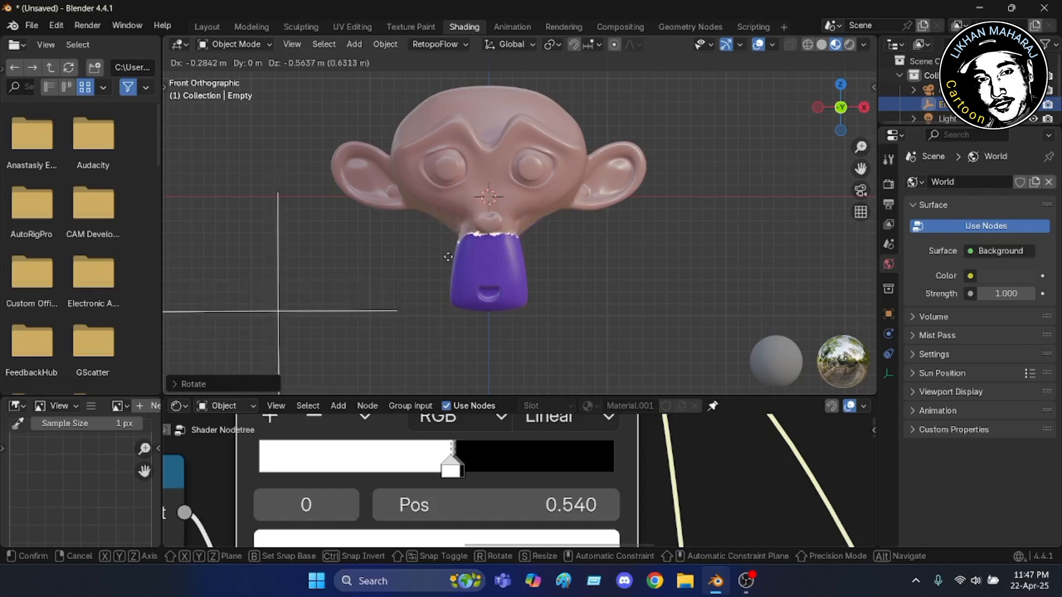
pyautogui.click(448, 257)
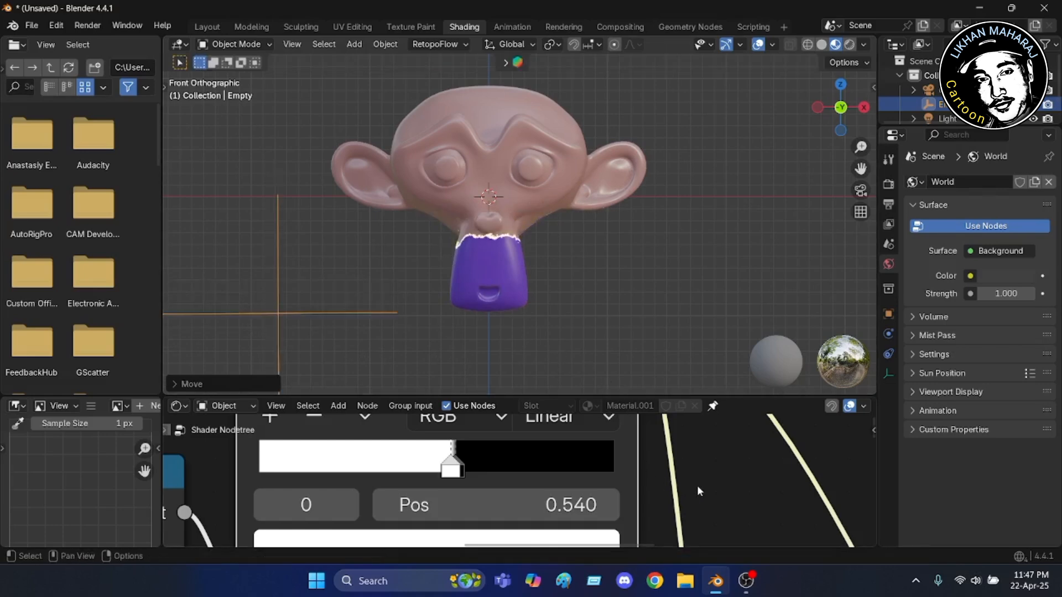
pyautogui.scroll(-6, 698, 486)
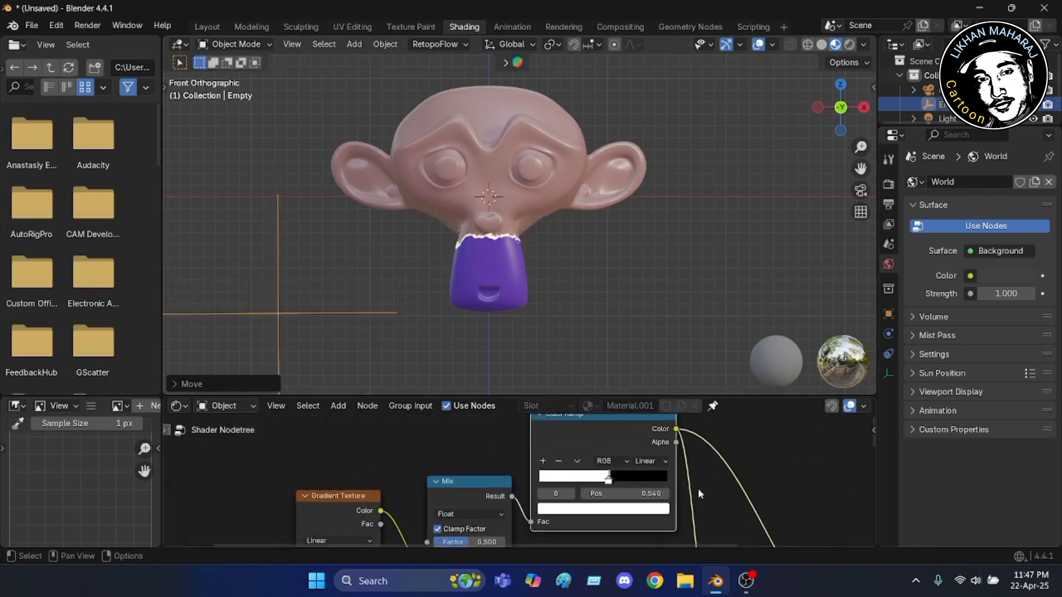
# Try blue (#3091FF) and green (#67FF63) as the Emission node's color and examine the glowing transition line on Suzanne's jaw
pyautogui.scroll(-1, 698, 489)
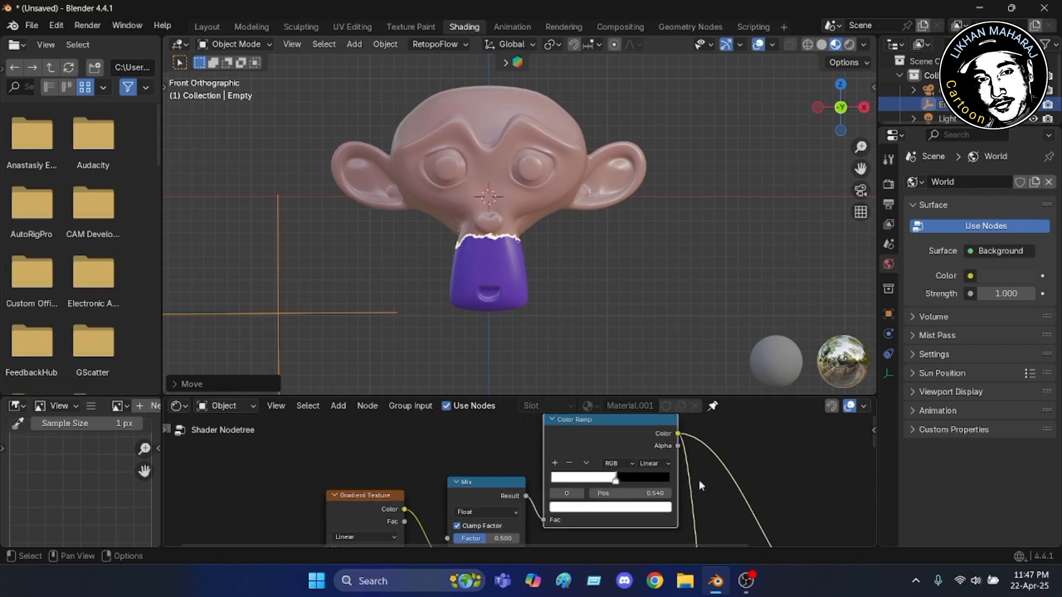
pyautogui.moveTo(737, 468); pyautogui.dragTo(592, 536, button='middle')
pyautogui.scroll(-3, 593, 536)
pyautogui.scroll(-3, 579, 469)
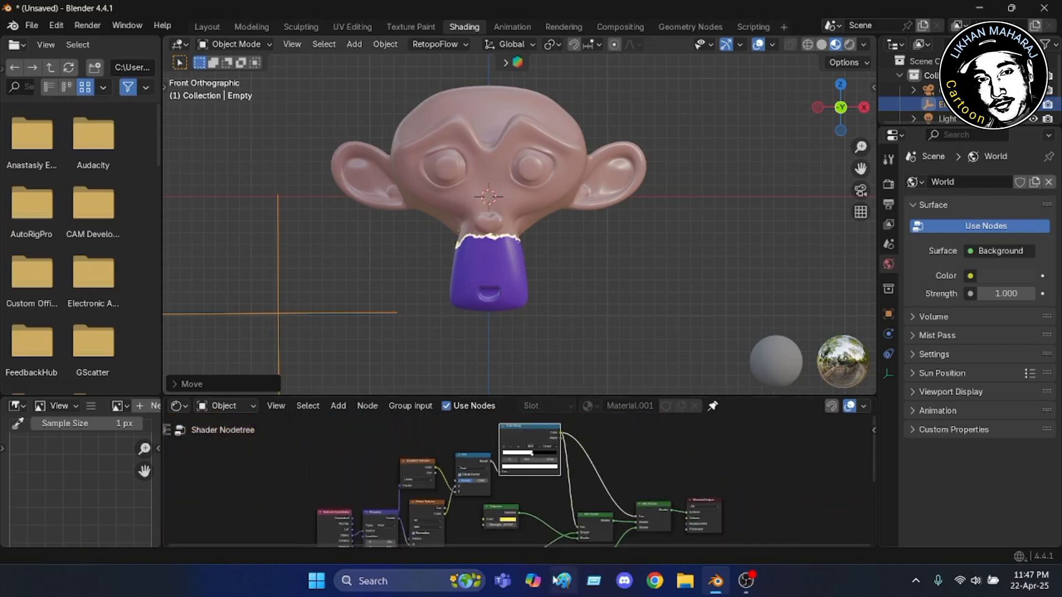
pyautogui.scroll(5, 506, 523)
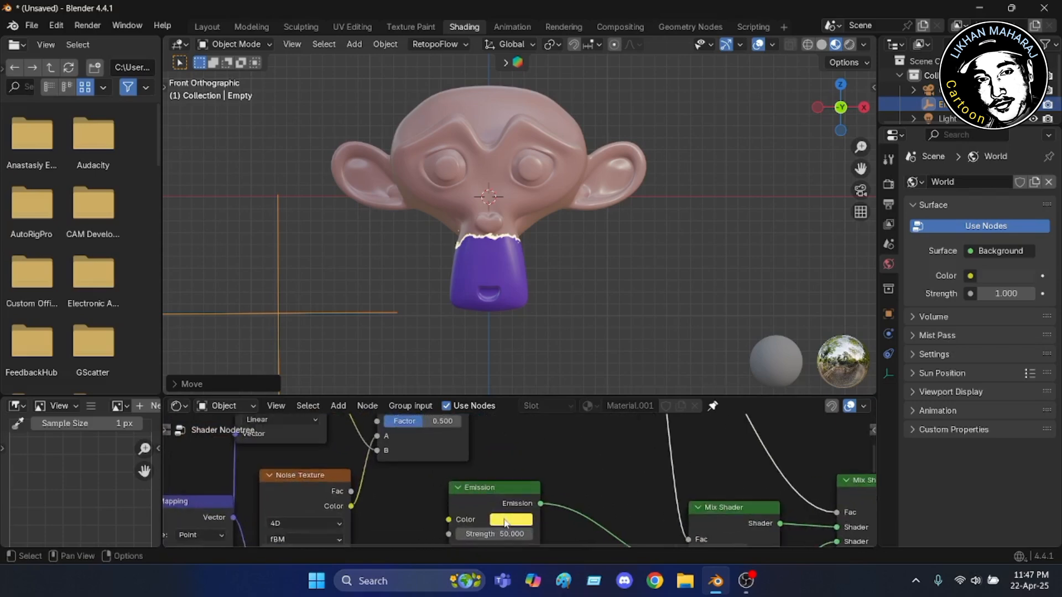
pyautogui.scroll(1, 508, 529)
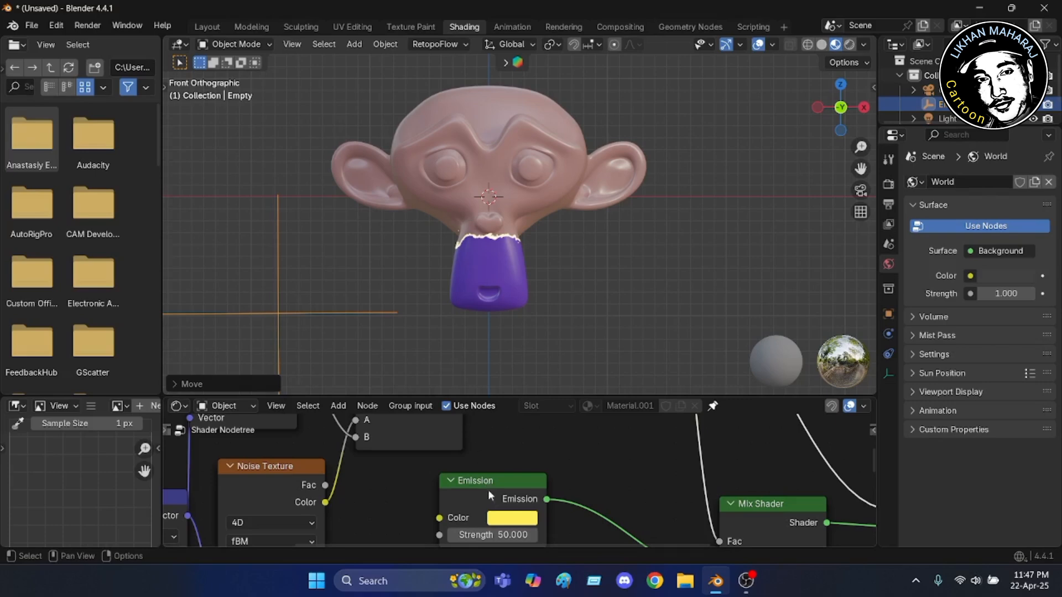
pyautogui.click(510, 520)
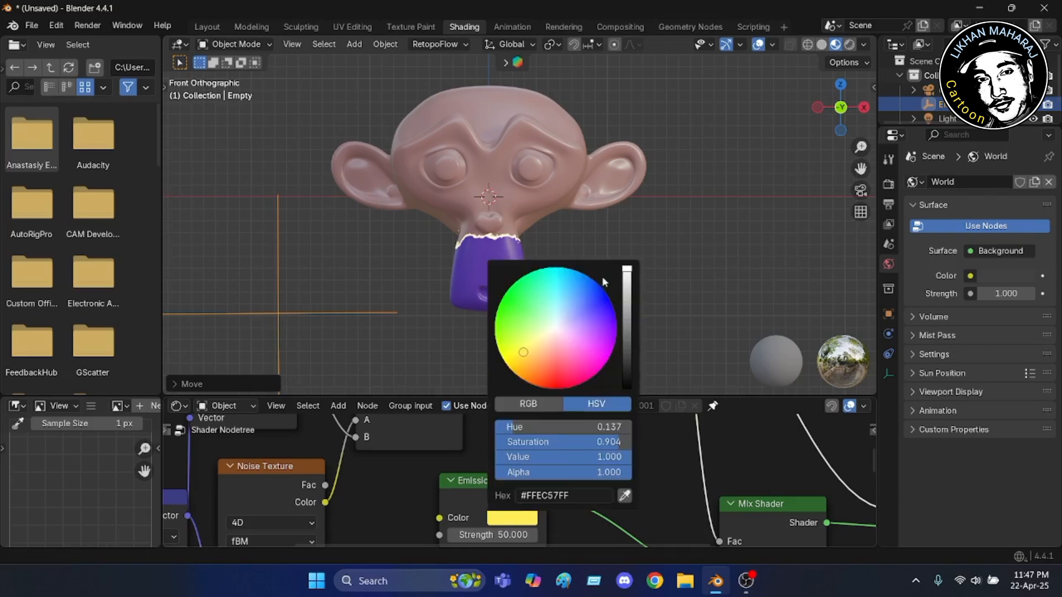
pyautogui.click(581, 286)
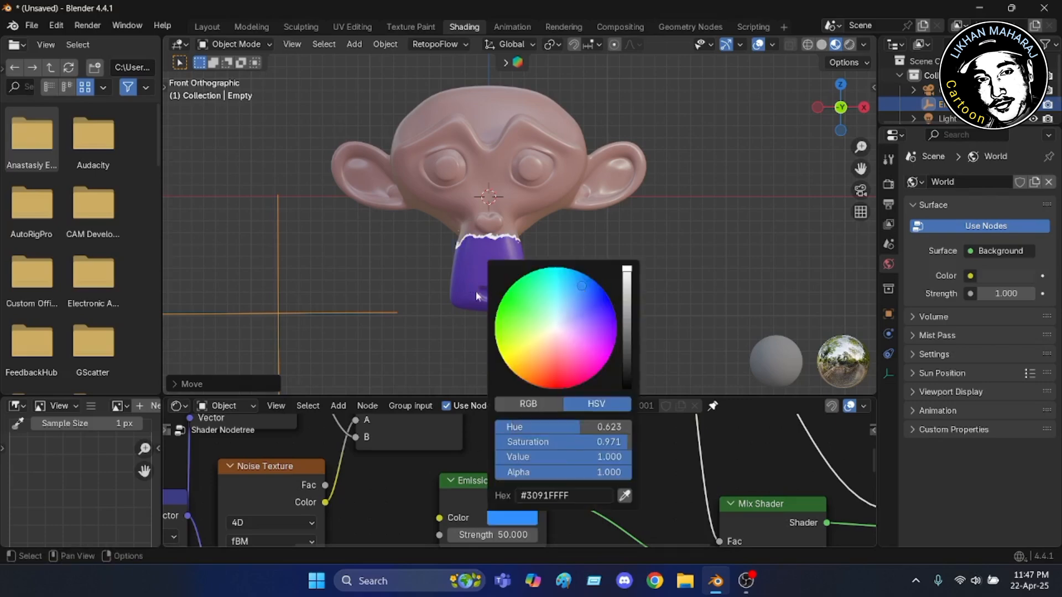
pyautogui.click(524, 313)
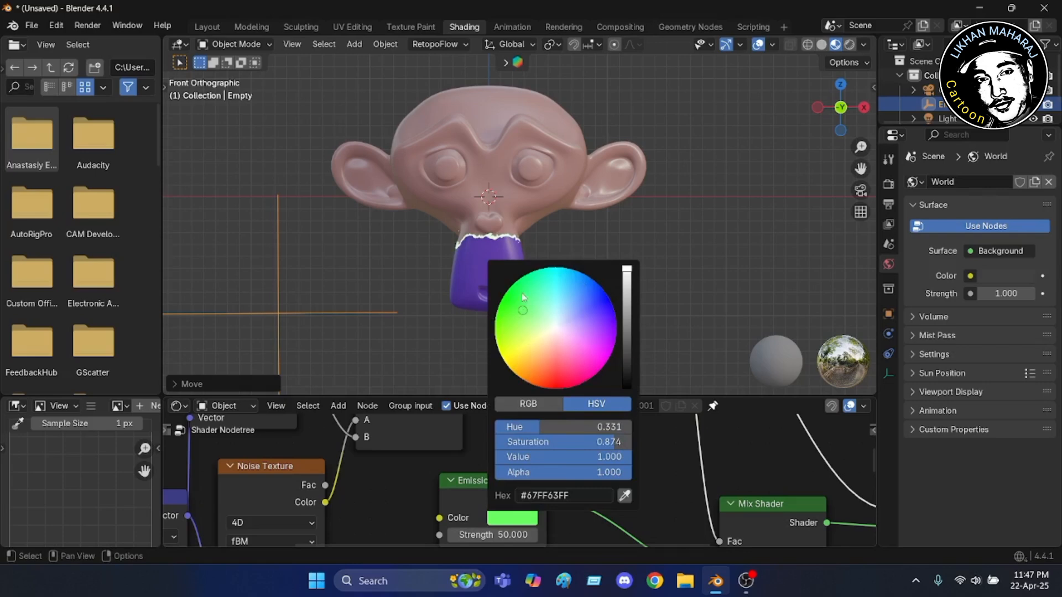
pyautogui.scroll(10, 516, 221)
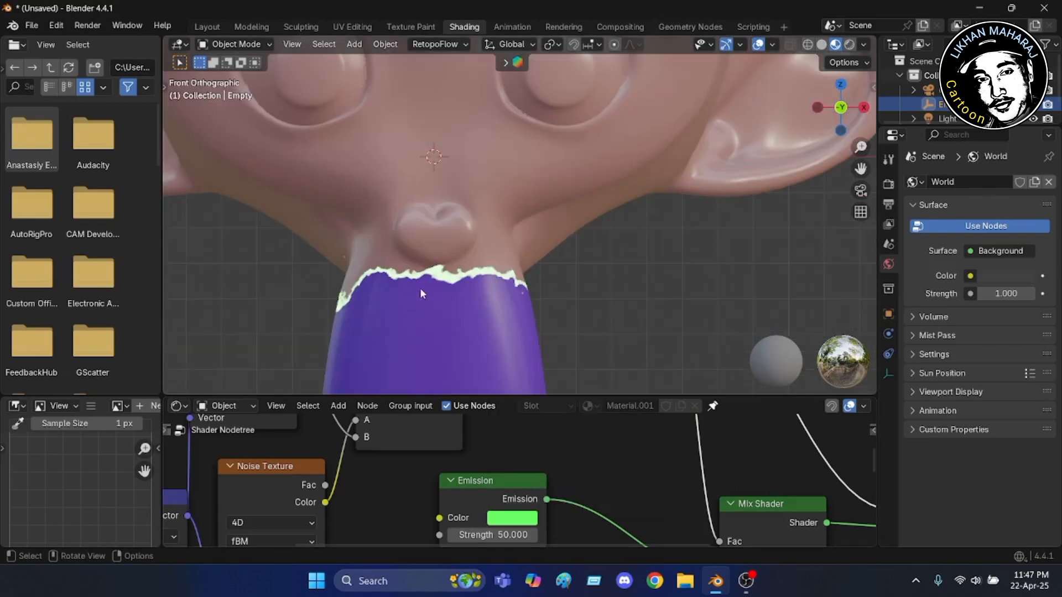
# Try orange-red (#FF6043), pink (#FF1A8B) and light blue (#67C4FF) as the Emission color
pyautogui.click(520, 518)
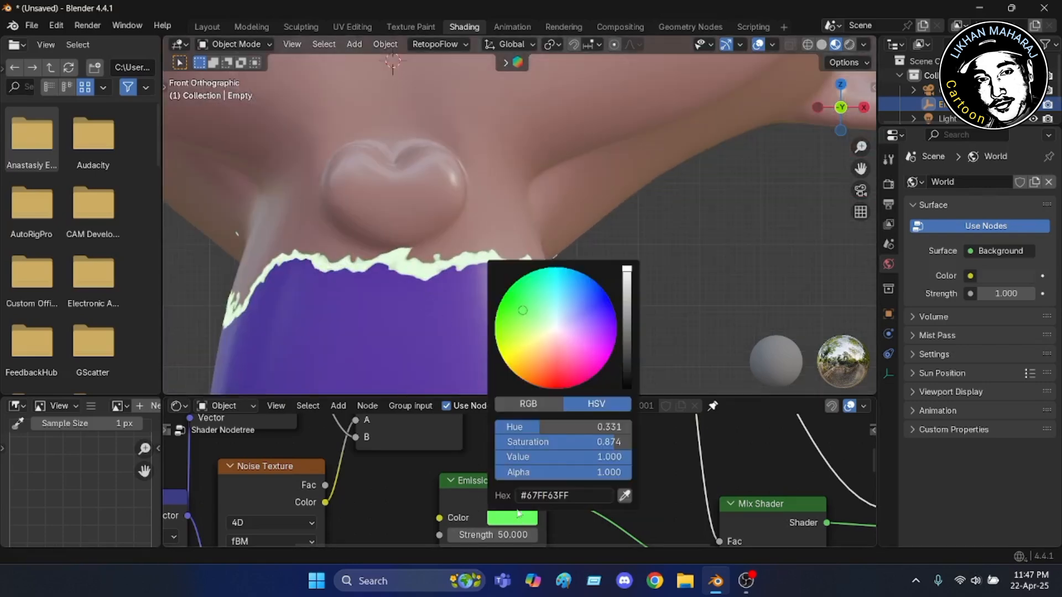
pyautogui.click(549, 378)
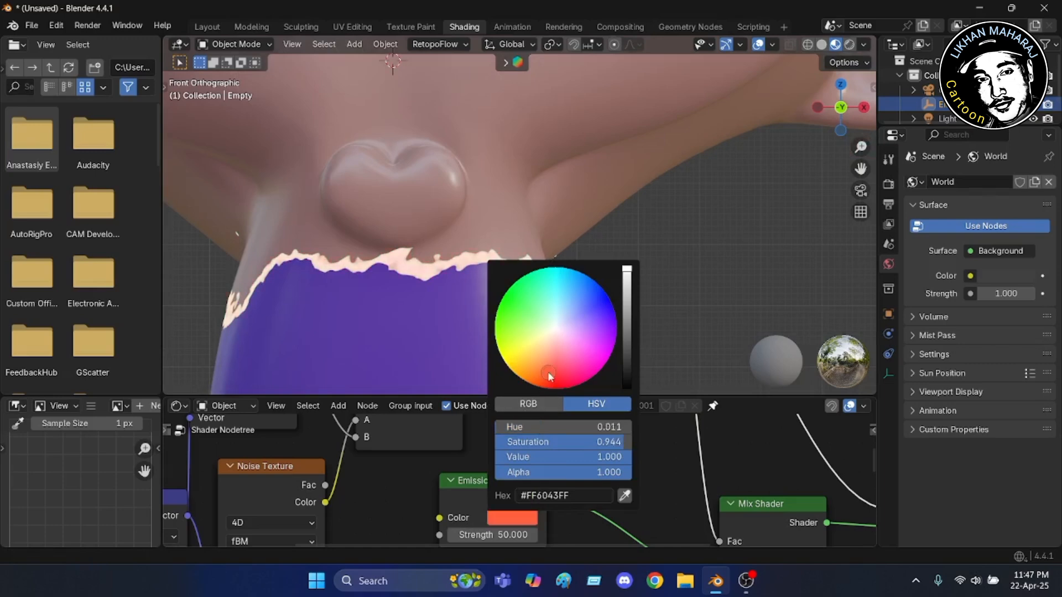
pyautogui.click(583, 380)
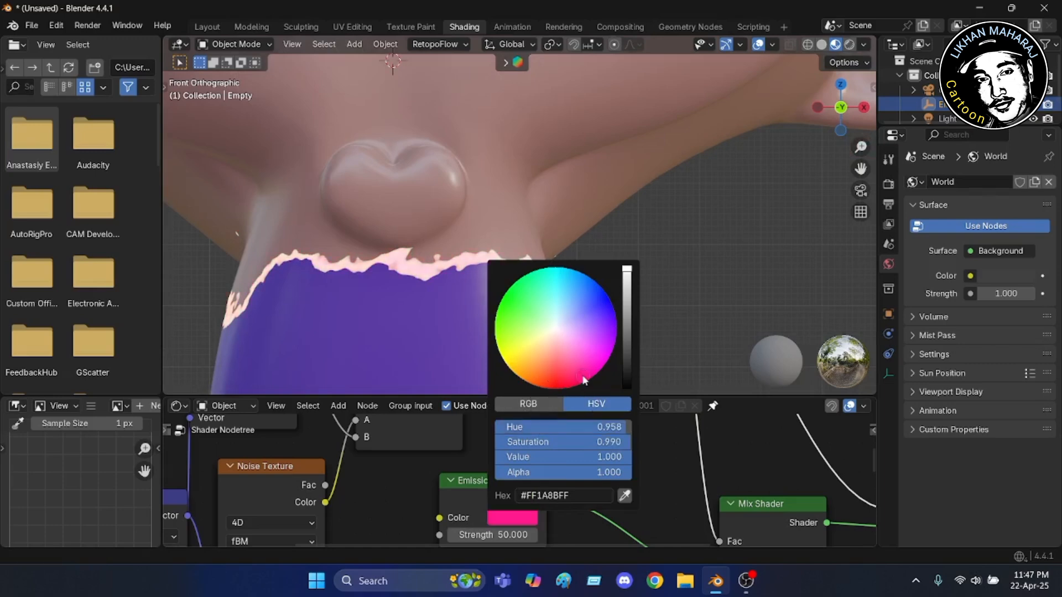
pyautogui.click(597, 312)
pyautogui.click(570, 295)
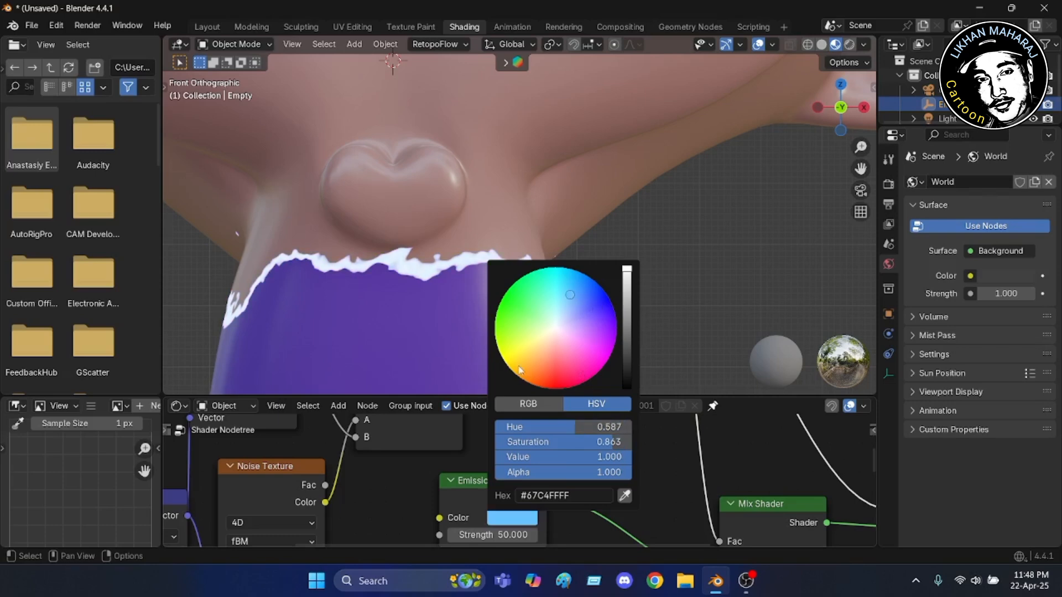
# Set the Emission color to golden yellow with hue about 0.129, value 1.000 and full saturation
pyautogui.click(519, 352)
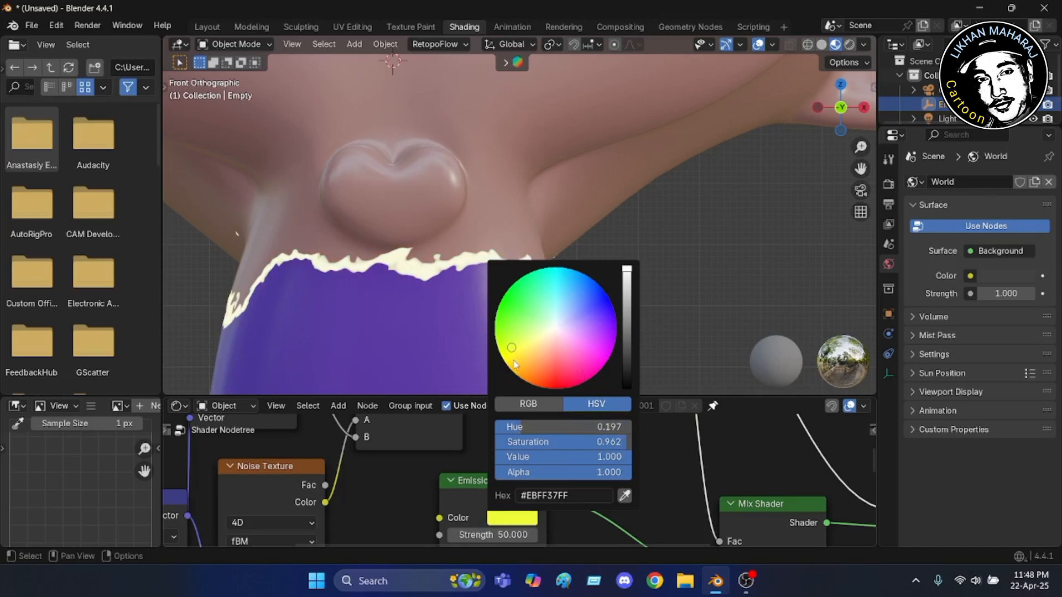
pyautogui.click(514, 362)
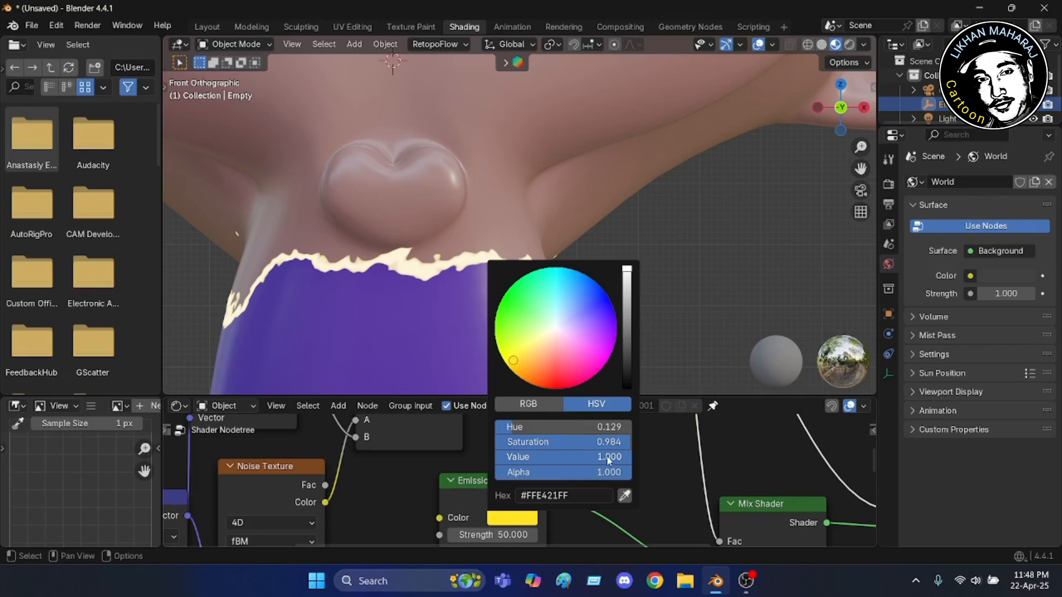
pyautogui.moveTo(607, 461); pyautogui.dragTo(630, 461)
pyautogui.moveTo(608, 442)
pyautogui.mouseDown()
pyautogui.moveTo(495, 442)
pyautogui.moveTo(631, 442)
pyautogui.mouseUp()
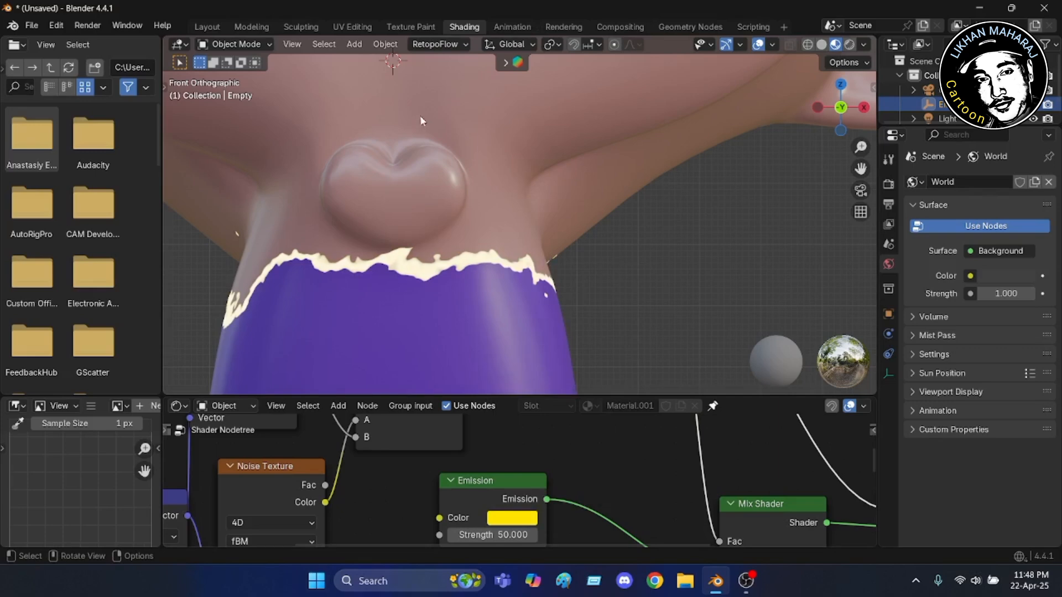
pyautogui.scroll(-3, 425, 115)
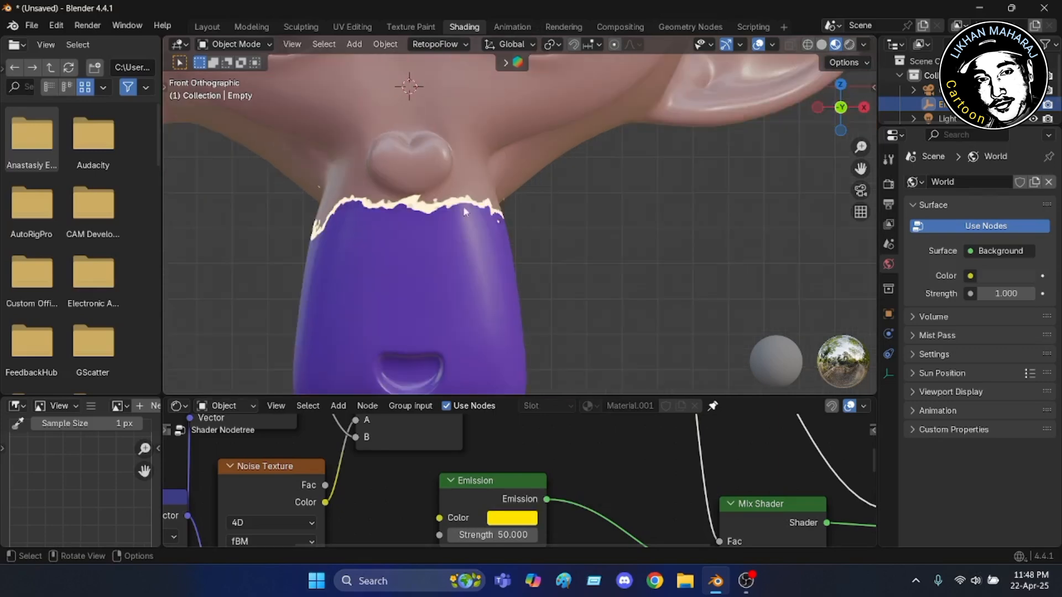
# Switch to the Layout workspace and display Suzanne and the empty in Material Preview shading from an angled view
pyautogui.click(212, 28)
pyautogui.moveTo(586, 432); pyautogui.dragTo(401, 371, button='middle')
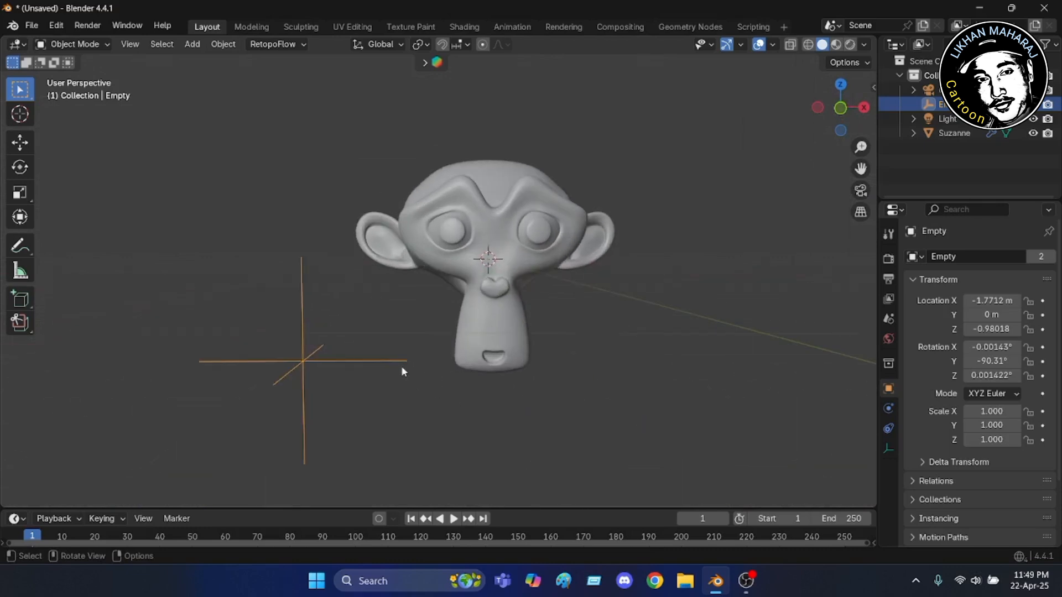
pyautogui.moveTo(604, 178); pyautogui.dragTo(598, 191, button='middle')
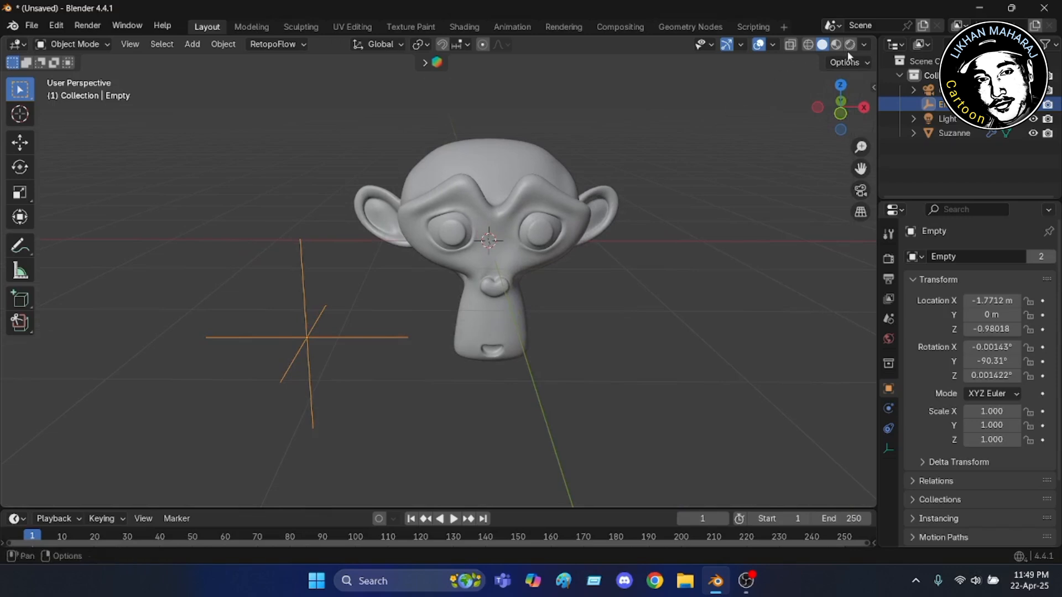
pyautogui.click(864, 44)
pyautogui.click(836, 46)
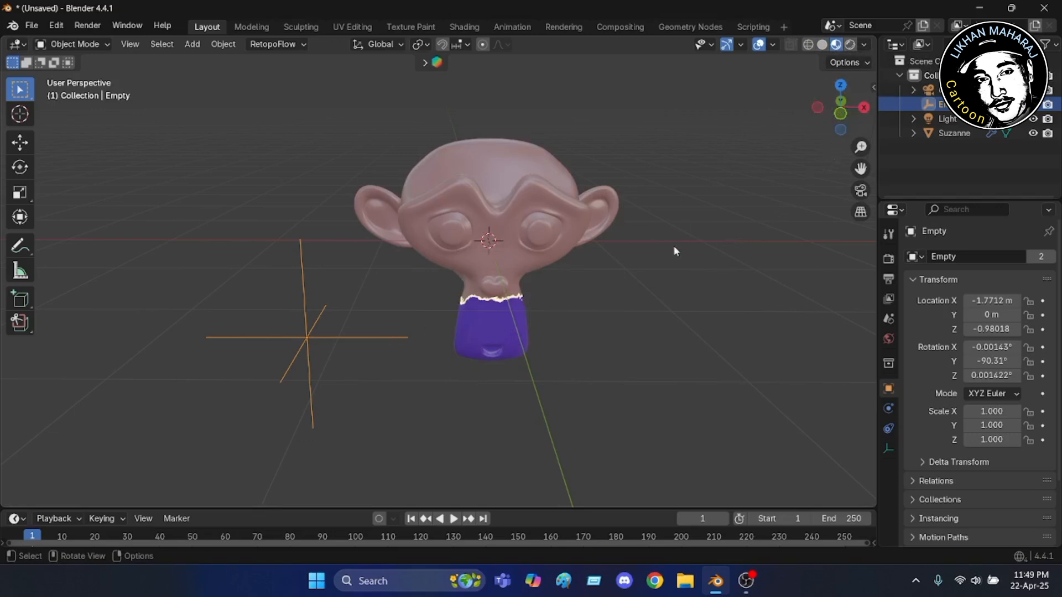
pyautogui.moveTo(606, 280); pyautogui.dragTo(721, 186, button='middle')
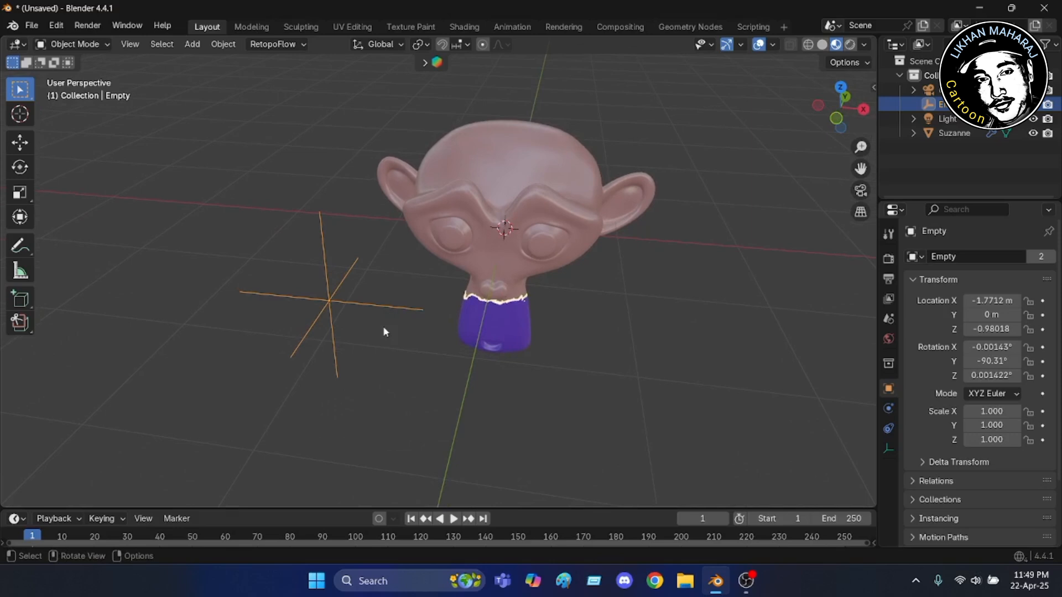
# Move the empty to about X -2.64 m and Z -0.68 m, and activate the Move tool to show its gizmo
pyautogui.press('g')
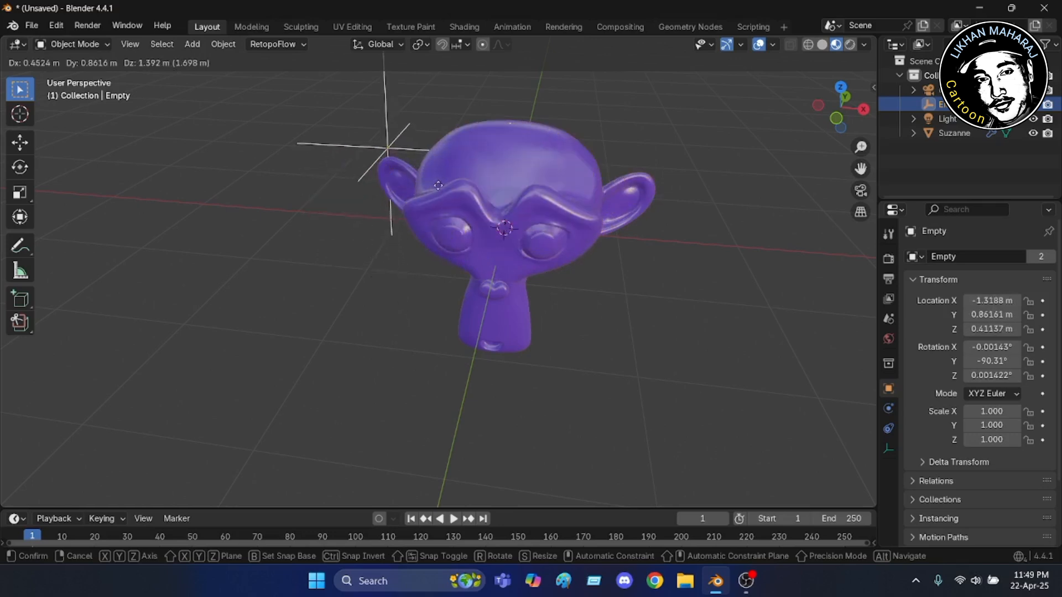
pyautogui.click(300, 299)
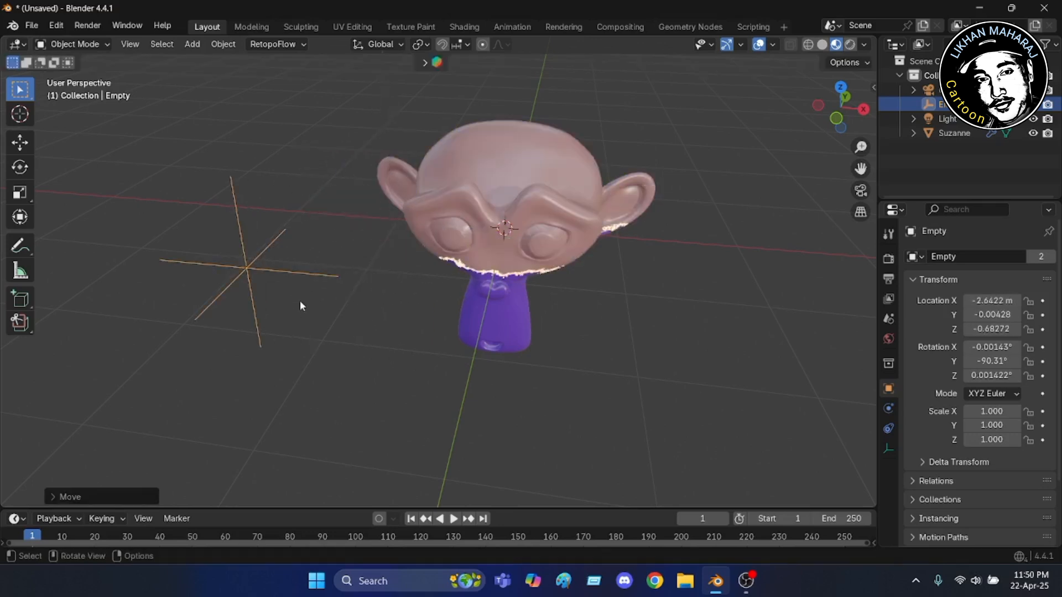
pyautogui.click(20, 143)
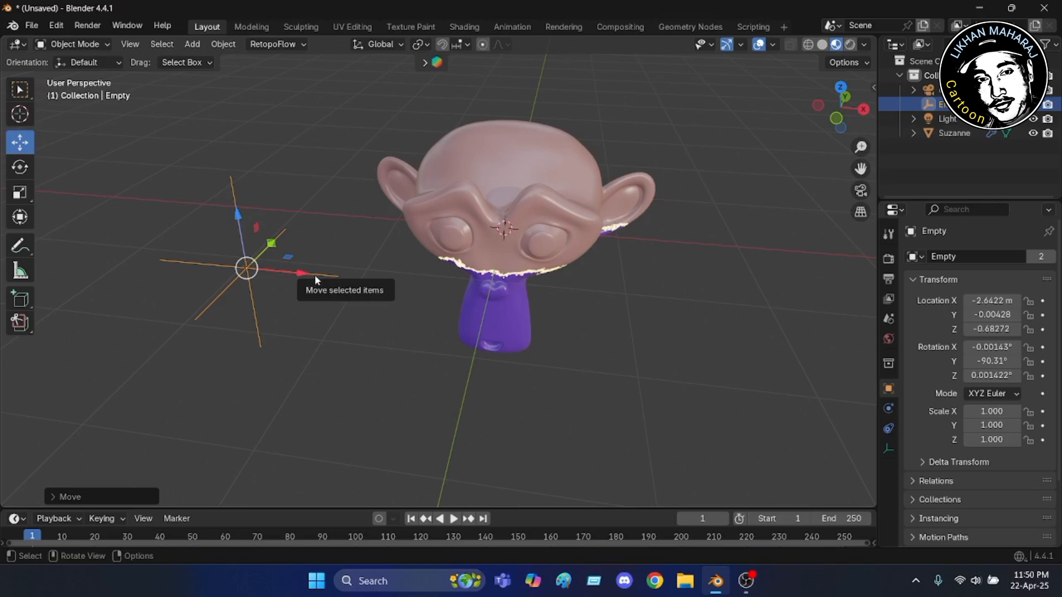
# Rotate the empty twice in the perspective view to about X -13.3°, Y -84.6° and Z 10.2°, bringing the transition to nose height
pyautogui.press('r')
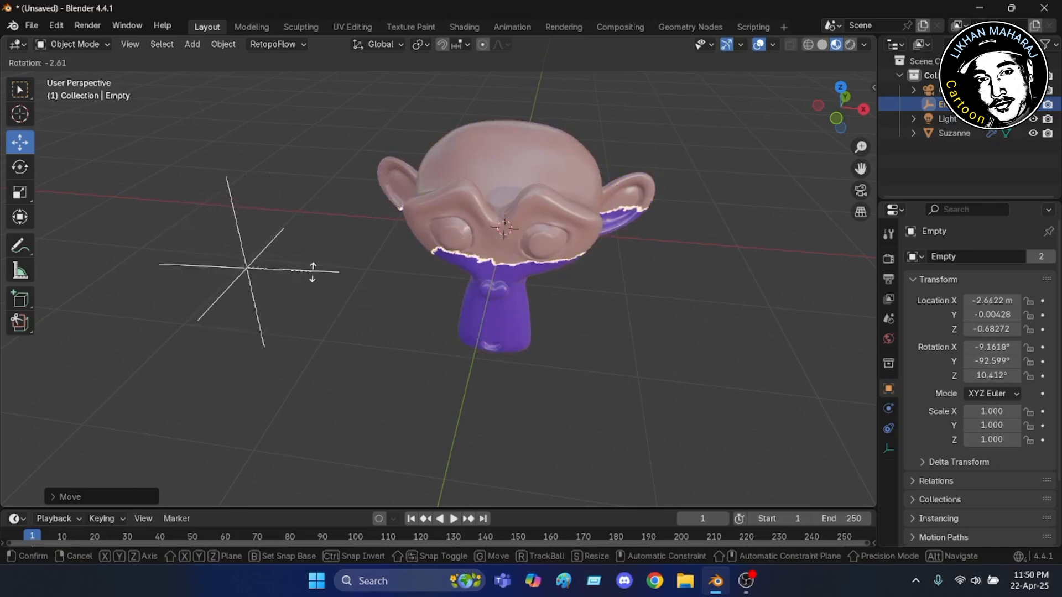
pyautogui.click(312, 274)
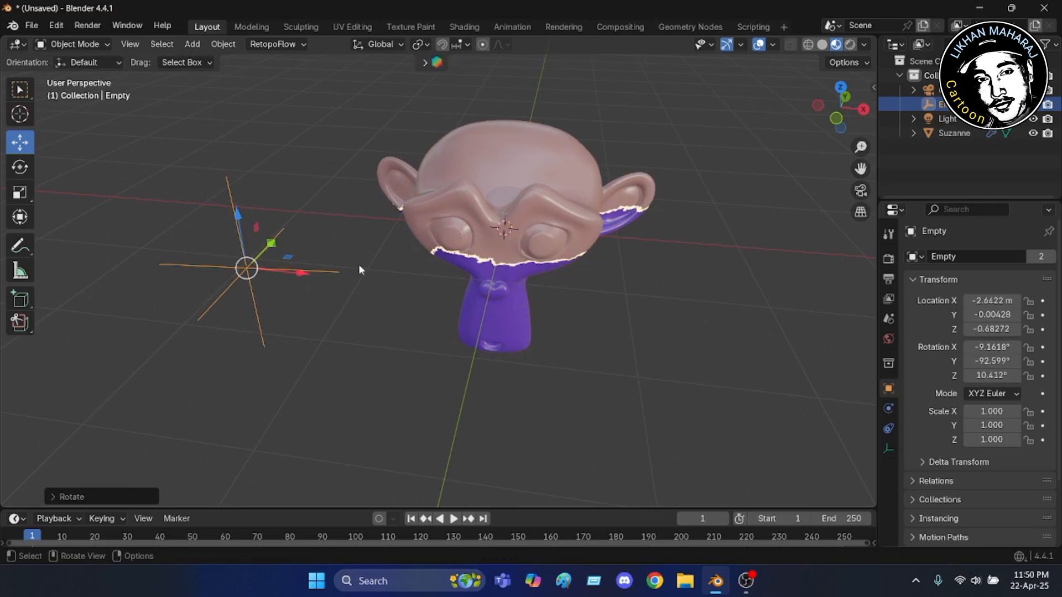
pyautogui.press('r')
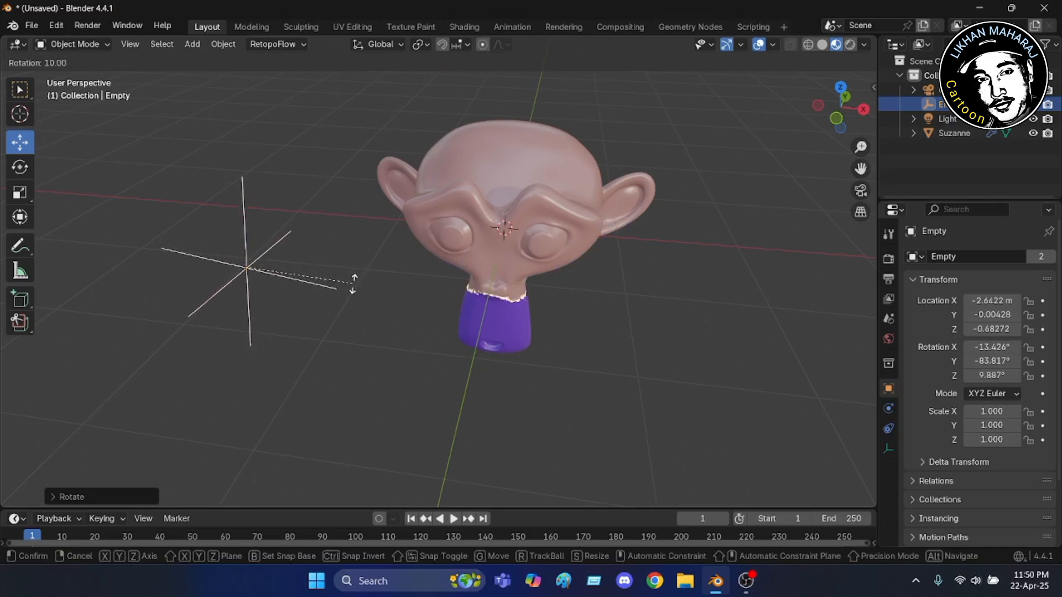
pyautogui.click(353, 282)
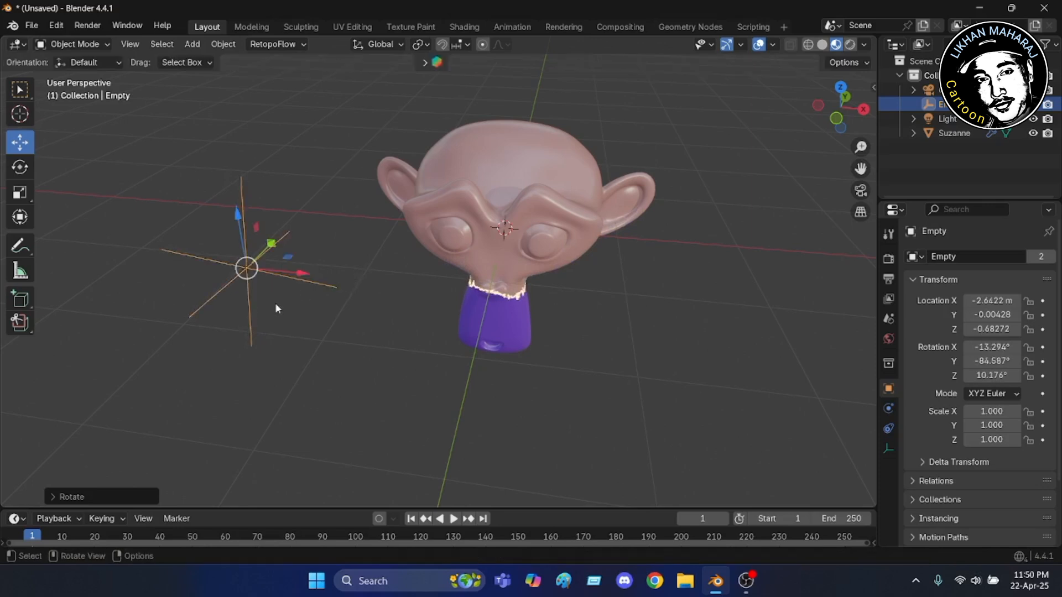
# Rotate the empty in the front view to about X 121.3°, Y -91.2° and Z -124.5° so the transition runs nearly horizontally
pyautogui.moveTo(278, 308); pyautogui.dragTo(296, 294, button='middle')
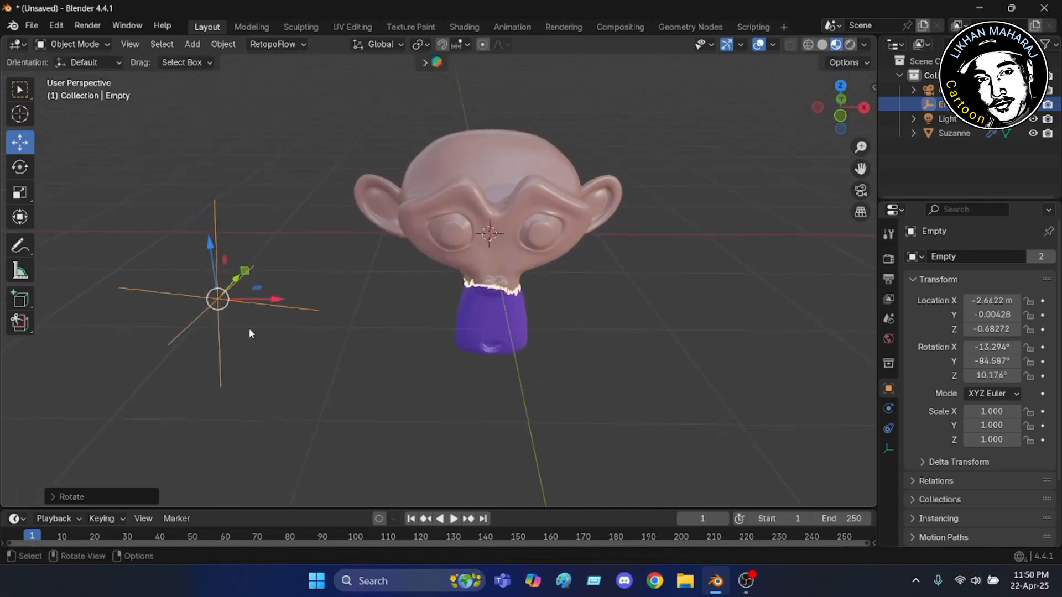
pyautogui.click(841, 117)
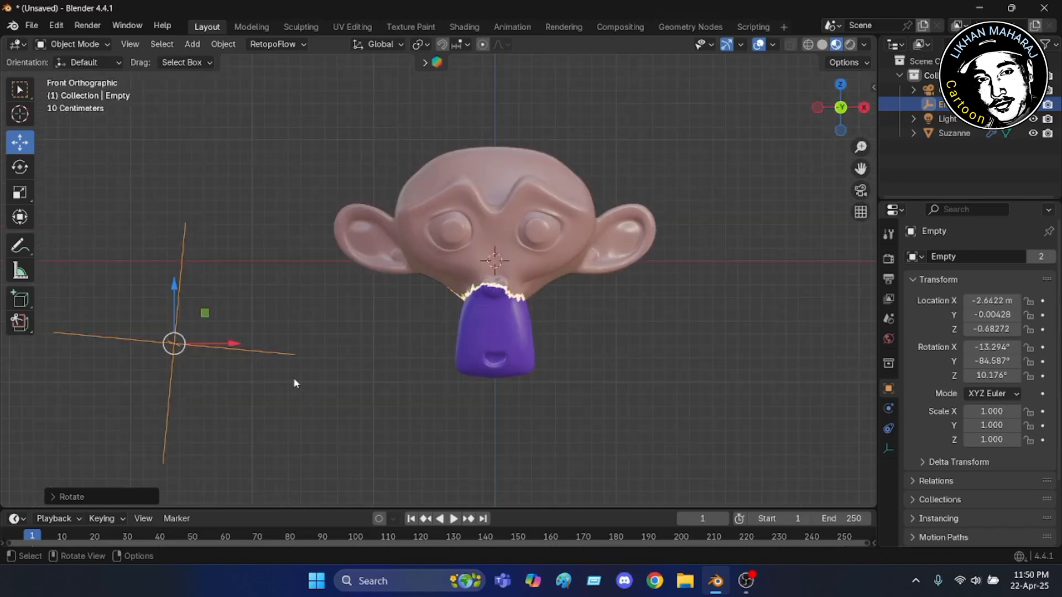
pyautogui.press('r')
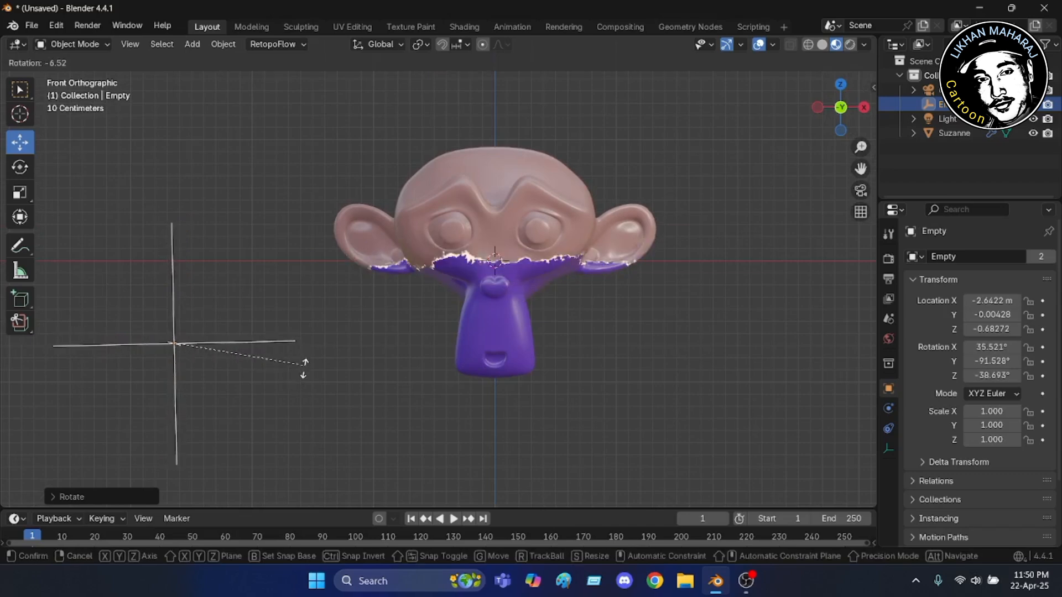
pyautogui.click(343, 351)
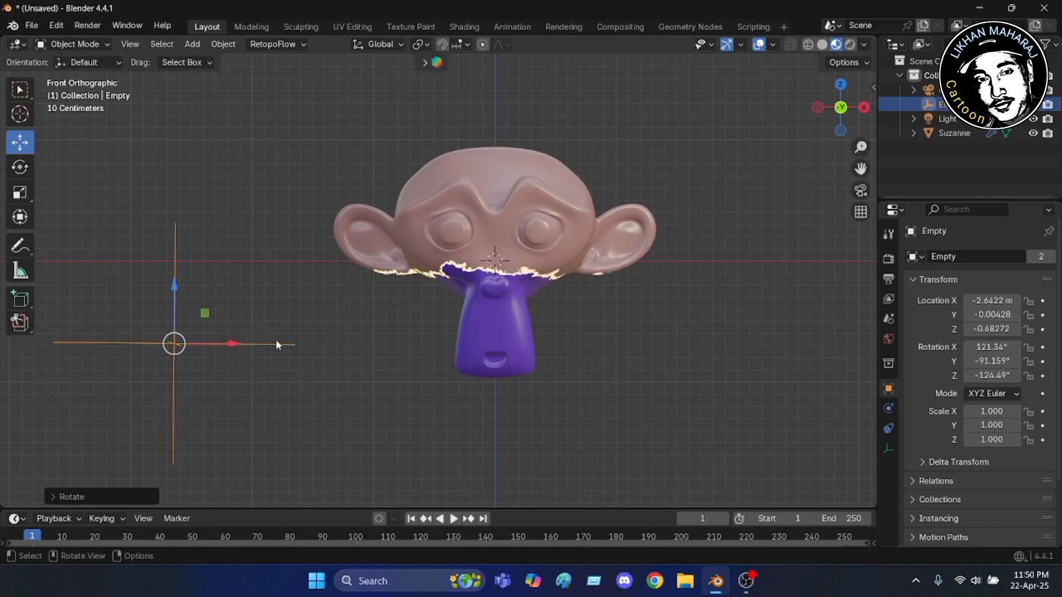
# Examine the glowing transition on Suzanne in Rendered shading through the scene camera
pyautogui.scroll(-1, 304, 346)
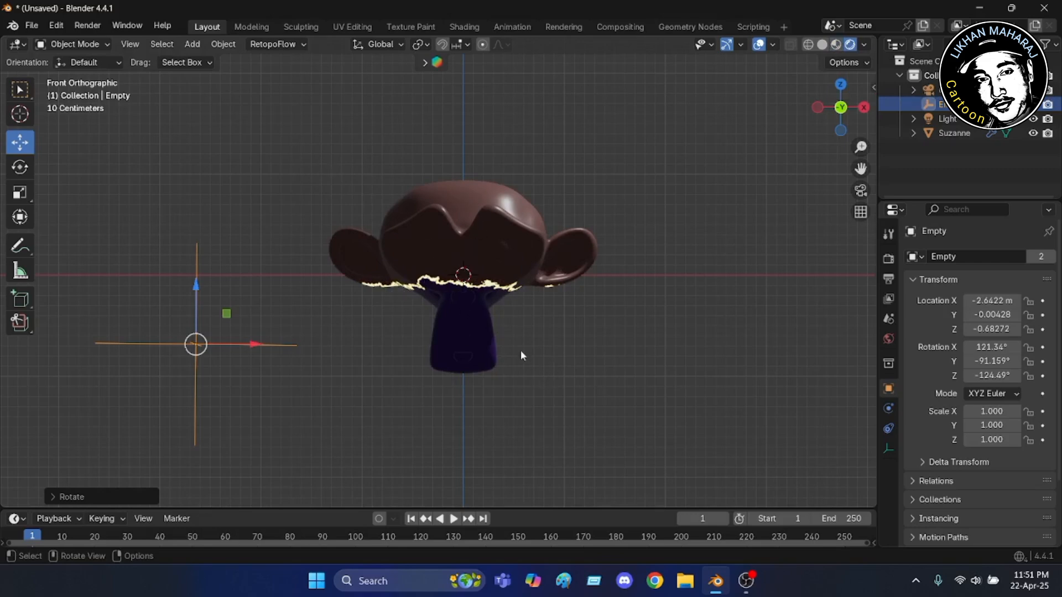
pyautogui.click(858, 194)
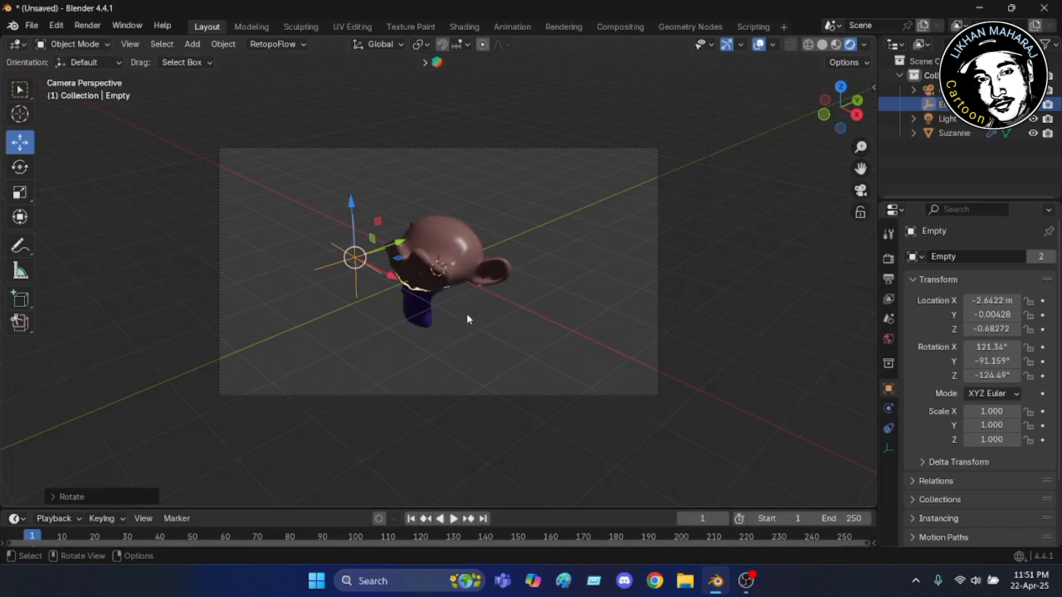
pyautogui.scroll(2, 466, 318)
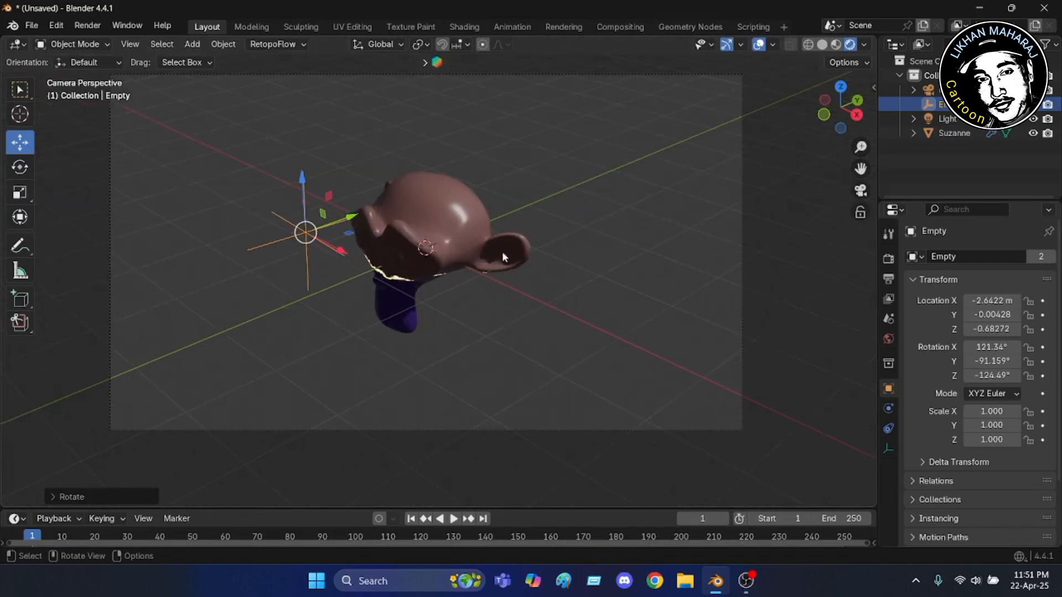
pyautogui.scroll(1, 416, 170)
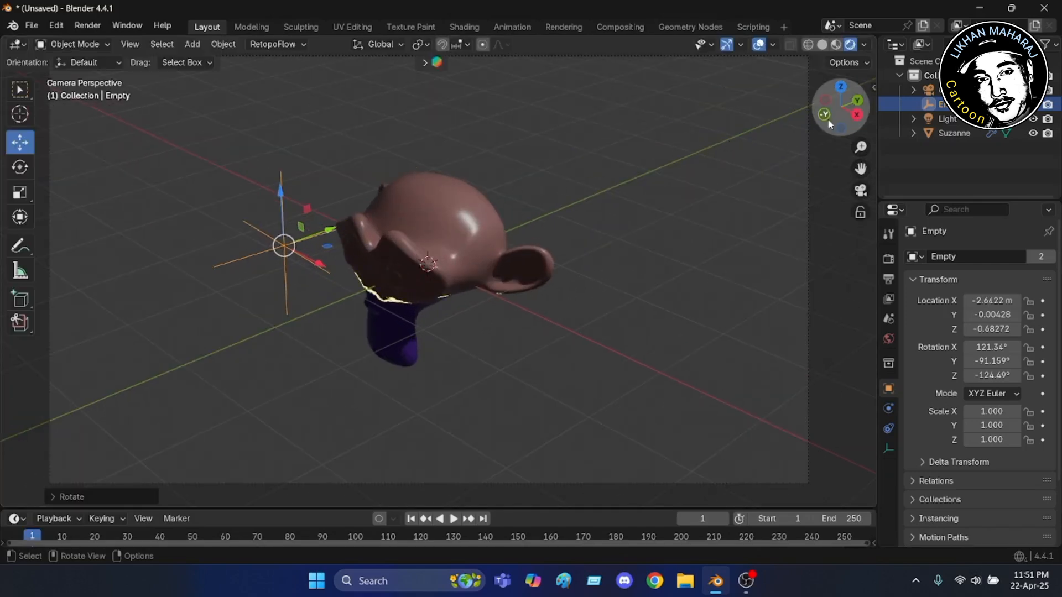
# Lock the camera to the view and orbit it to face Suzanne from the front, slightly from above
pyautogui.click(822, 115)
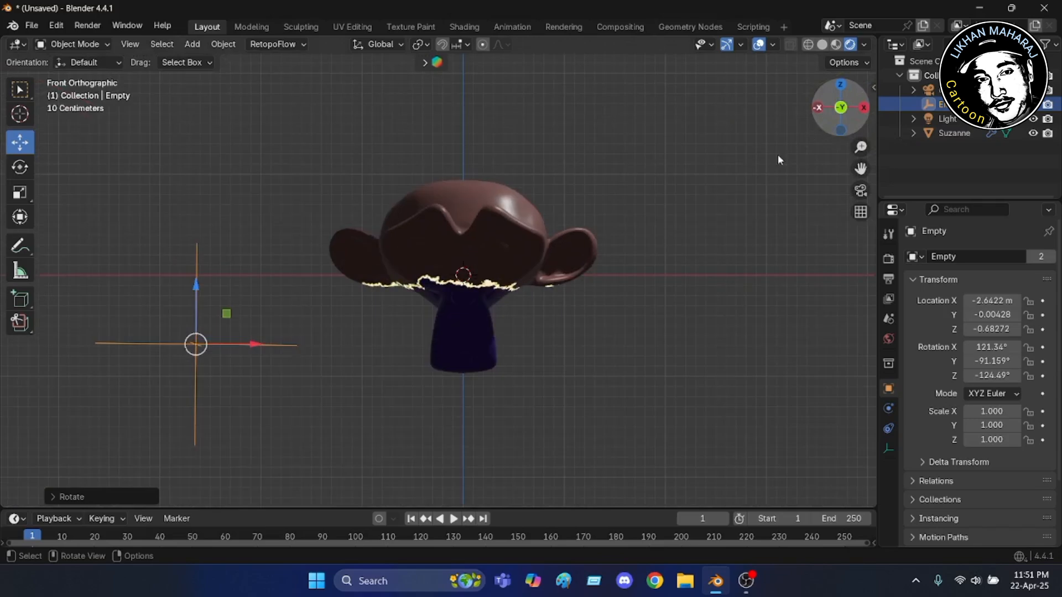
pyautogui.scroll(-5, 711, 179)
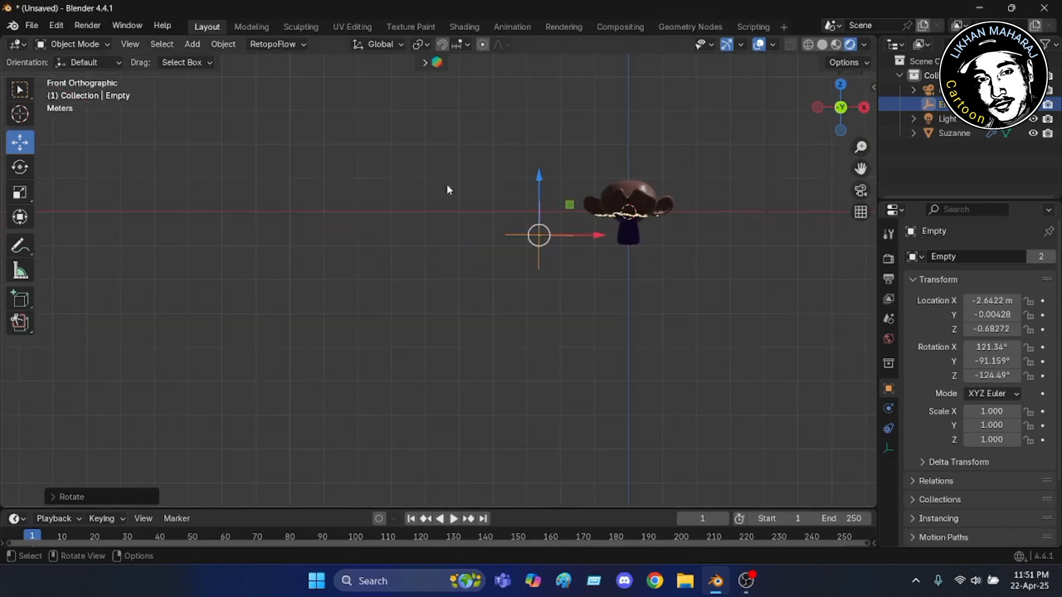
pyautogui.scroll(-3, 417, 188)
pyautogui.scroll(2, 572, 166)
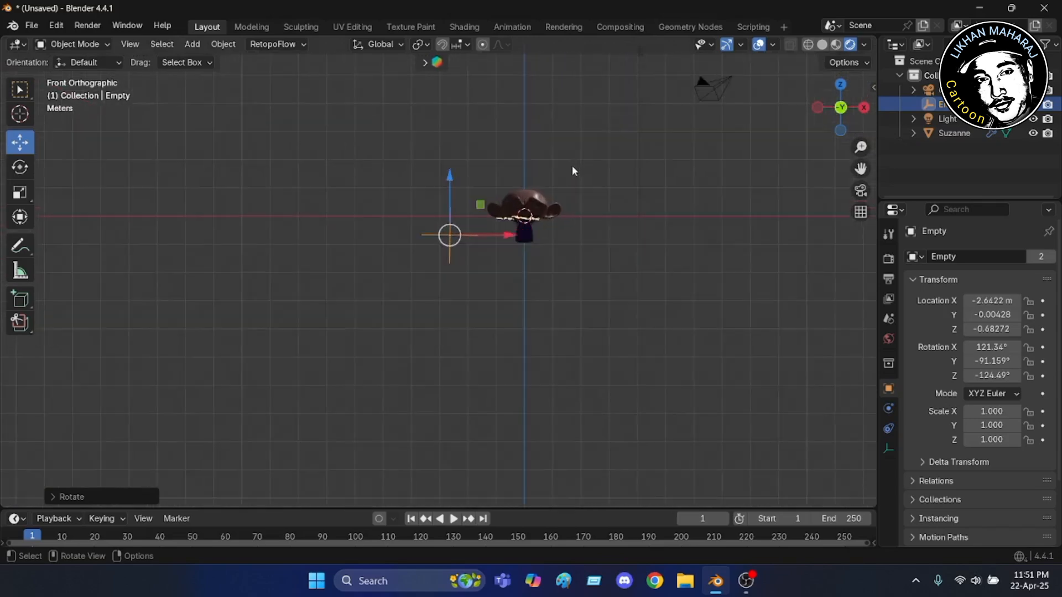
pyautogui.scroll(2, 572, 165)
pyautogui.click(861, 190)
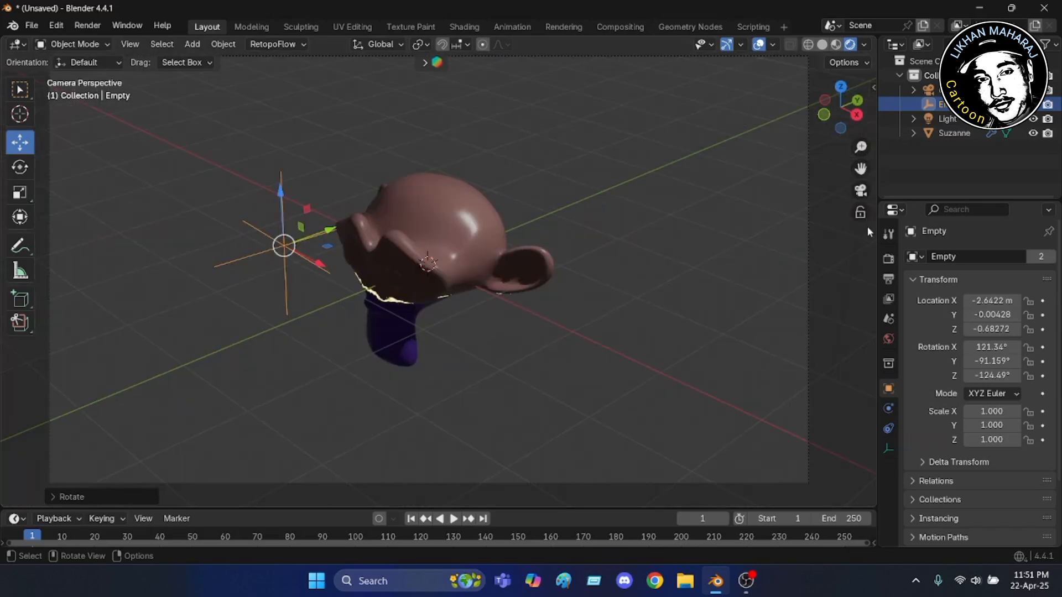
pyautogui.click(862, 218)
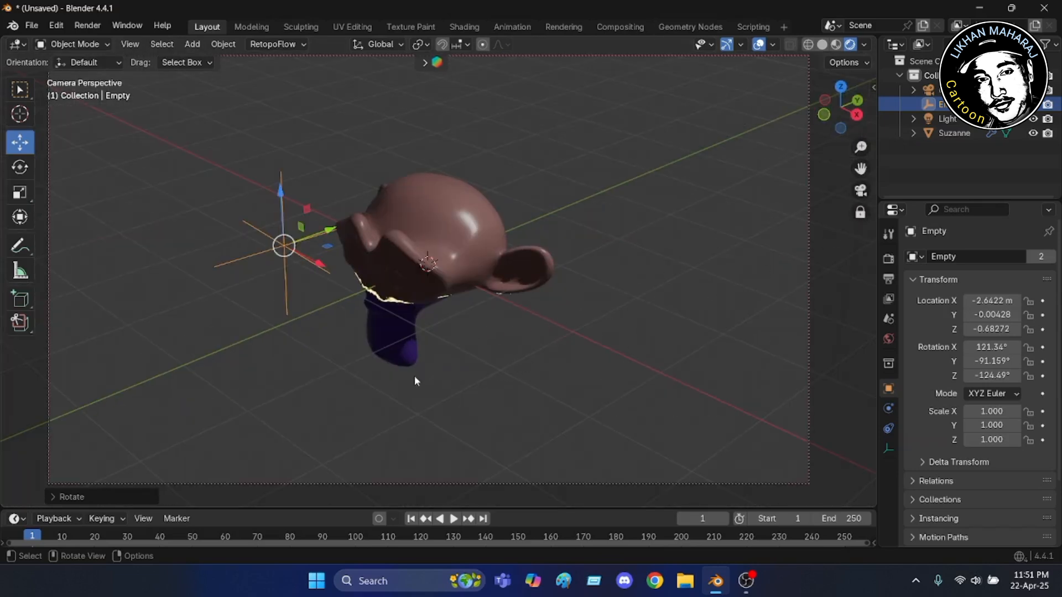
pyautogui.moveTo(415, 378); pyautogui.dragTo(501, 349, button='middle')
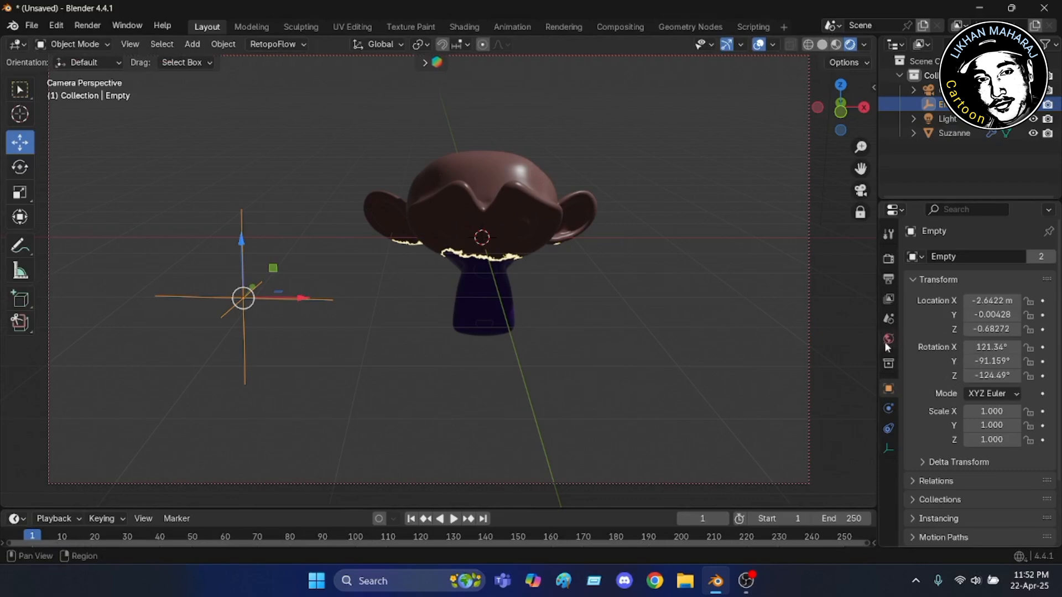
# Assign an Environment Texture to the world background colour
pyautogui.click(890, 338)
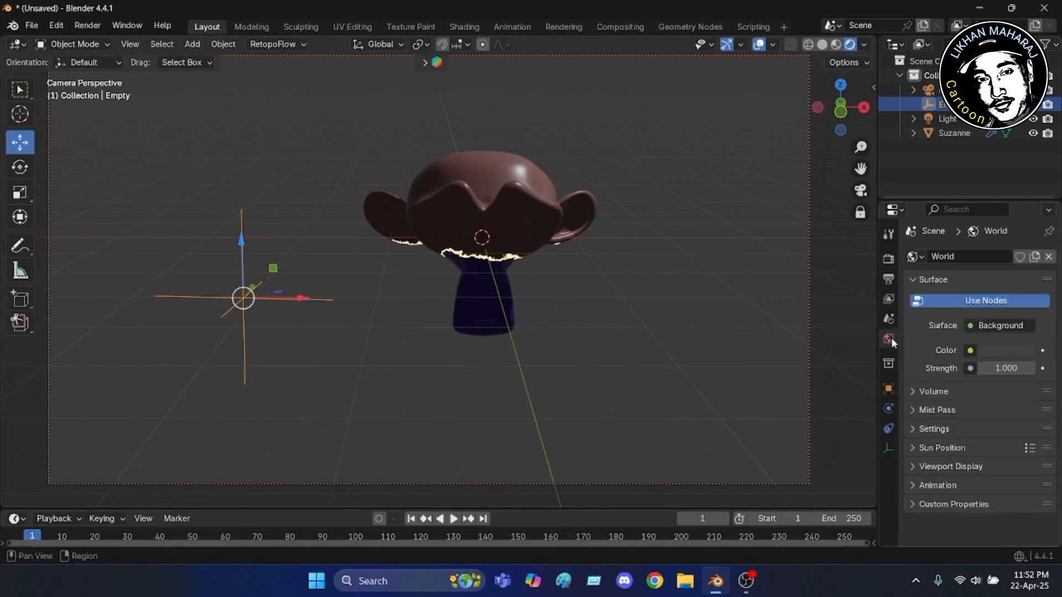
pyautogui.click(971, 349)
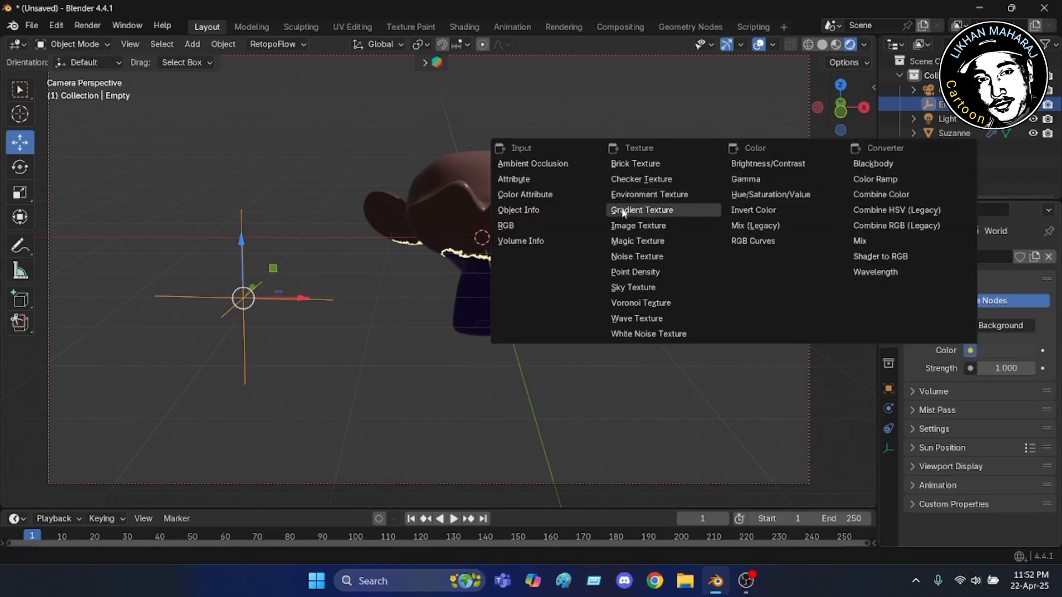
pyautogui.click(658, 195)
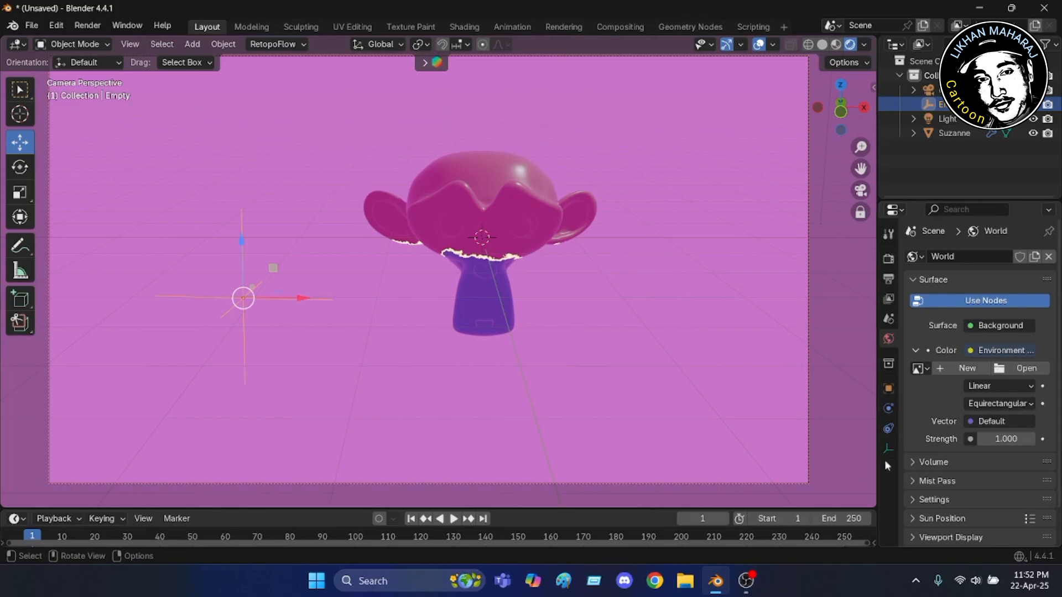
# Load pretoria_gardens_4k.hdr from the Downloads folder as the world's environment image
pyautogui.click(1024, 368)
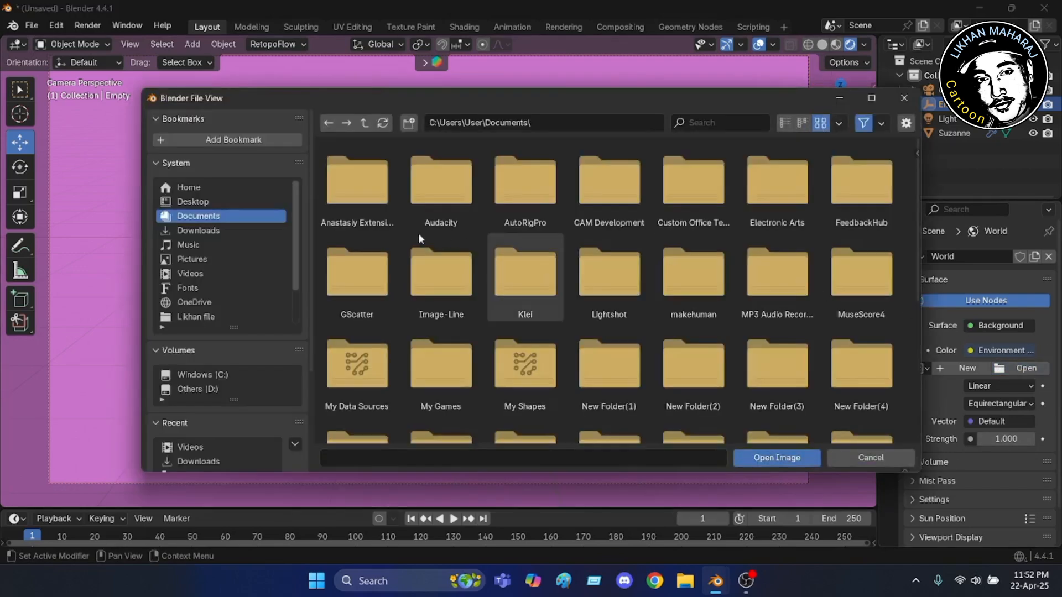
pyautogui.click(192, 259)
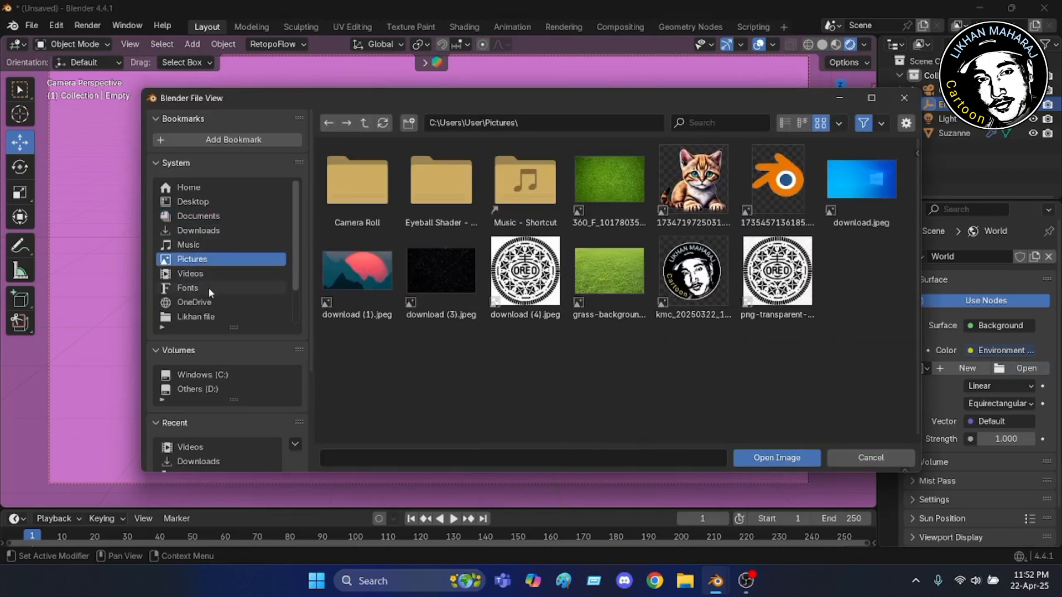
pyautogui.click(210, 231)
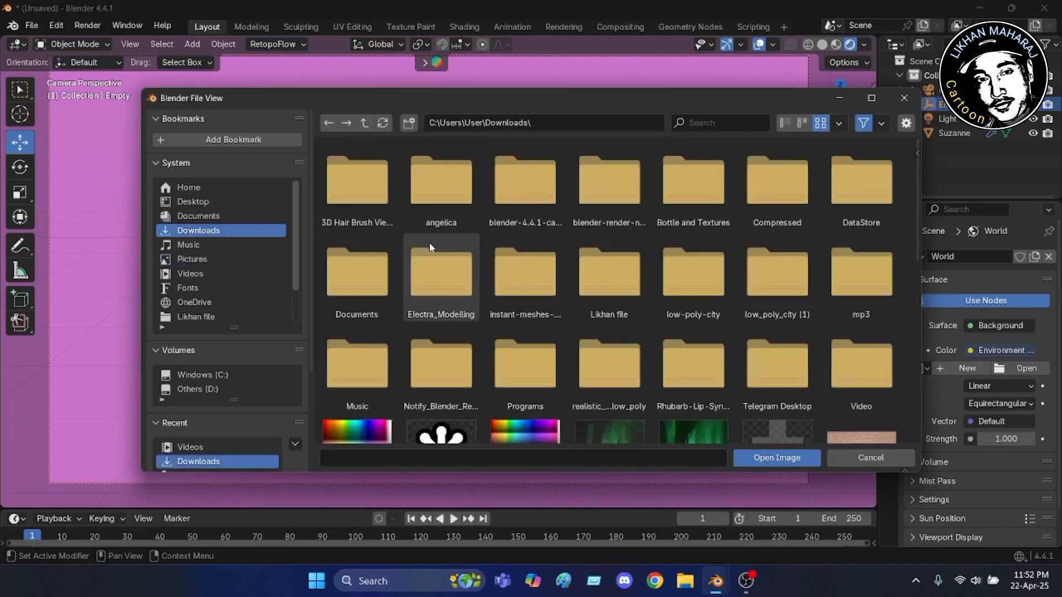
pyautogui.scroll(-3, 442, 241)
pyautogui.scroll(-10, 448, 239)
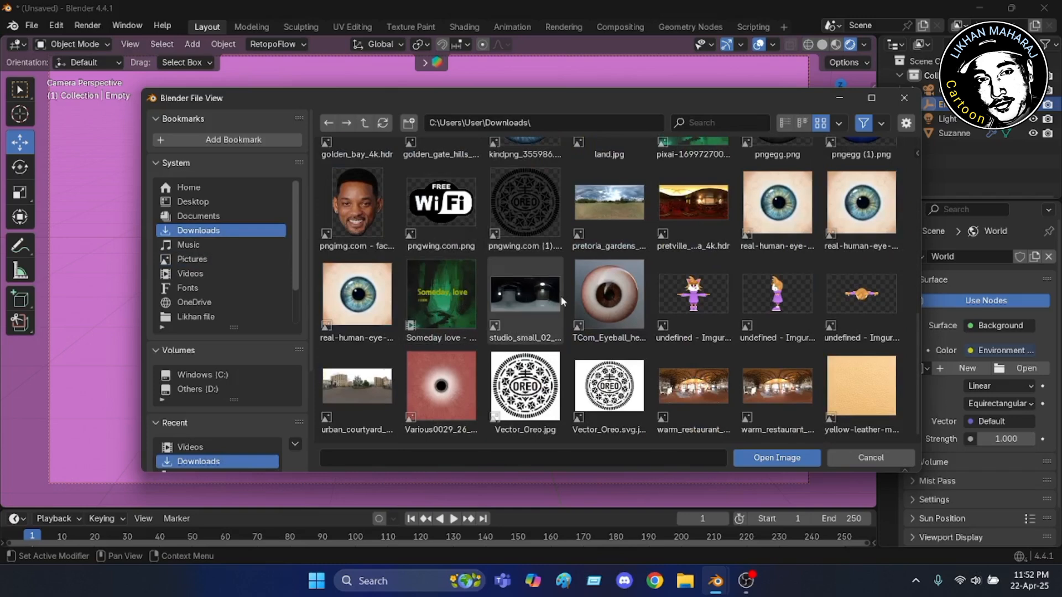
pyautogui.click(610, 207)
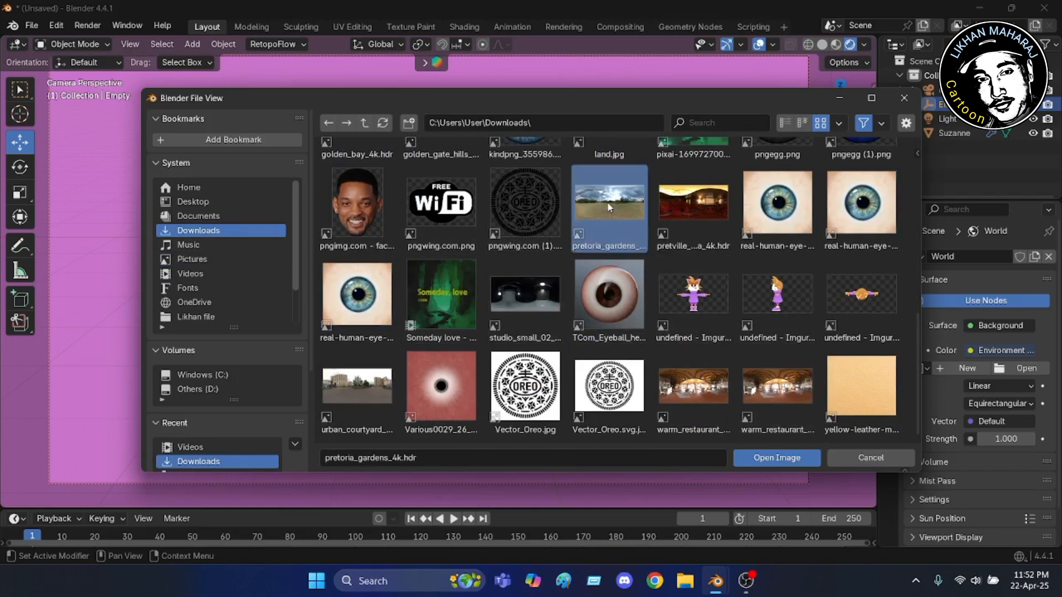
pyautogui.click(787, 462)
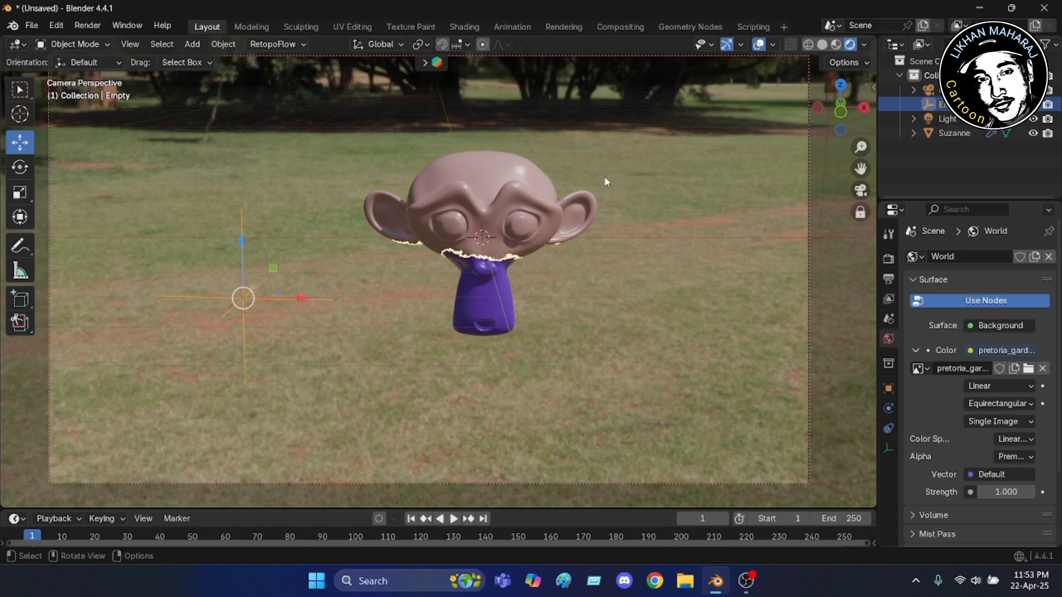
# Bring the locked camera closer to Suzanne and enlarge the timeline area
pyautogui.scroll(2, 599, 166)
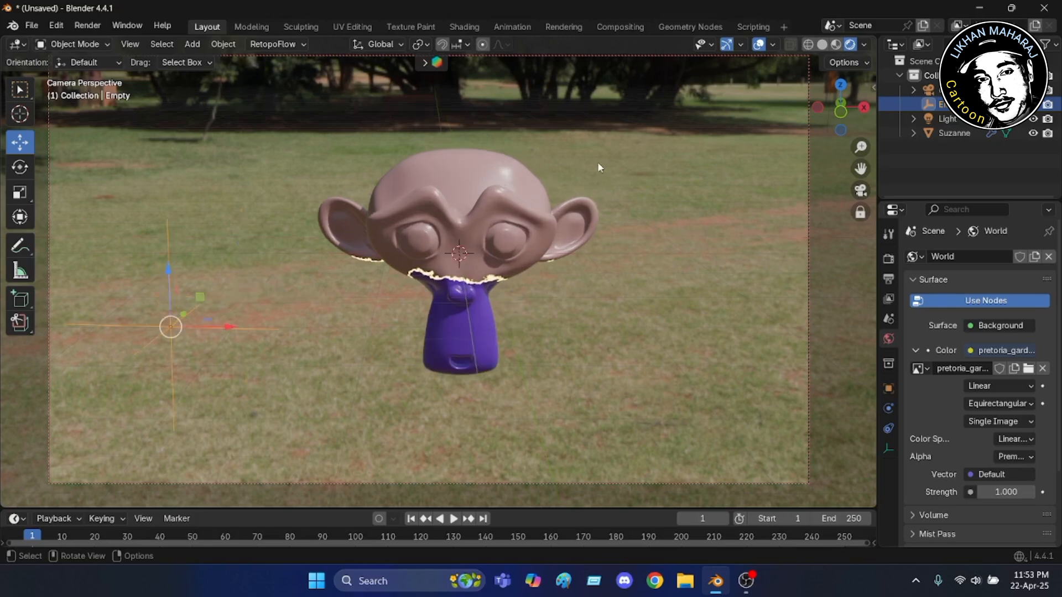
pyautogui.scroll(2, 598, 166)
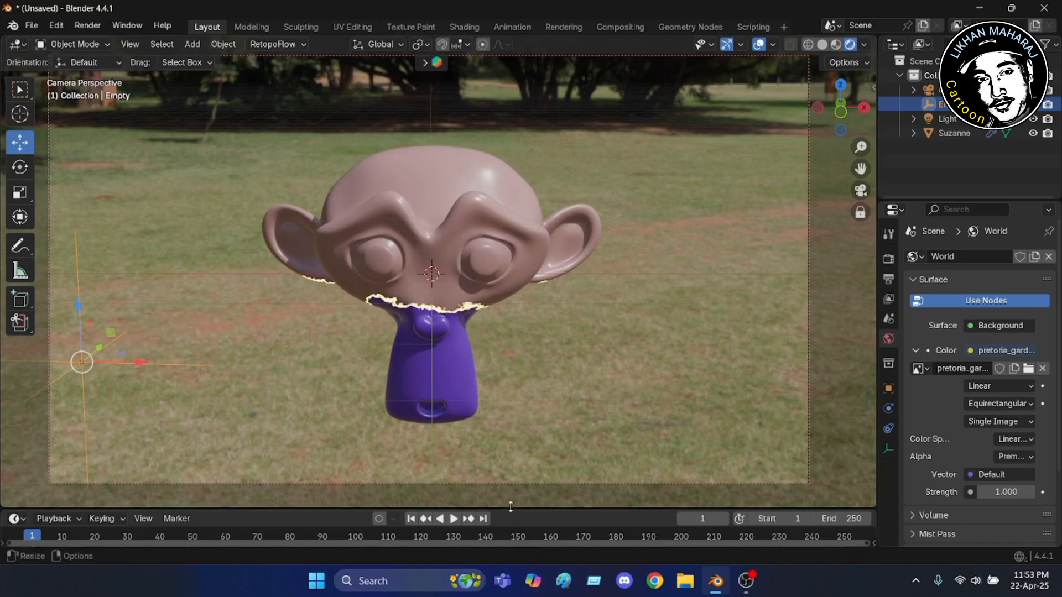
pyautogui.moveTo(510, 508); pyautogui.dragTo(512, 362)
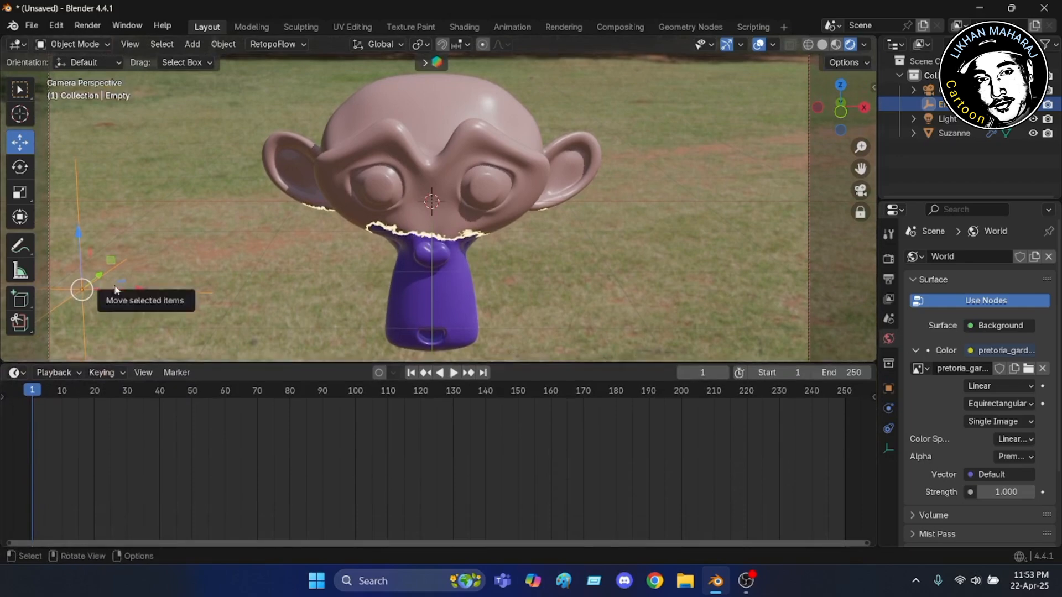
# Move the empty to about X -1.66 m, Y -0.20 m, Z -1.69 m, with the transition below Suzanne's chin, and keyframe it at frame 1
pyautogui.press('g')
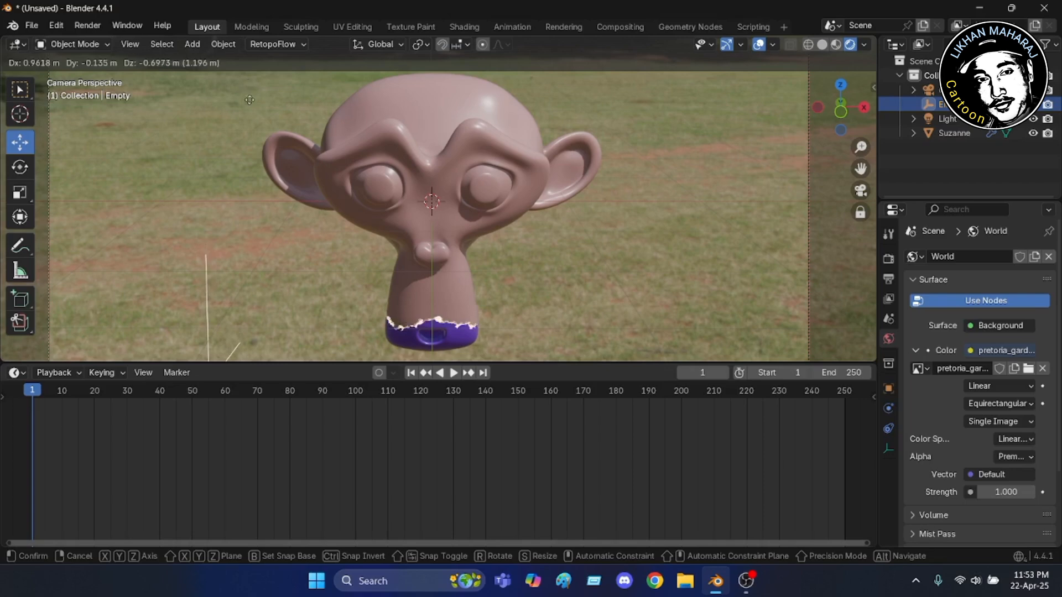
pyautogui.click(251, 127)
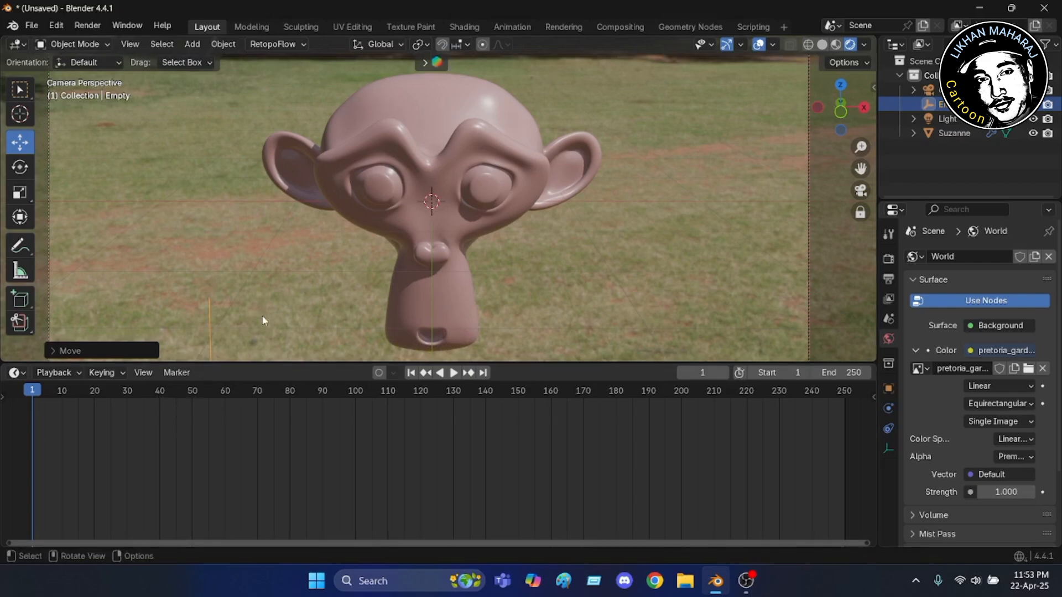
pyautogui.press('i')
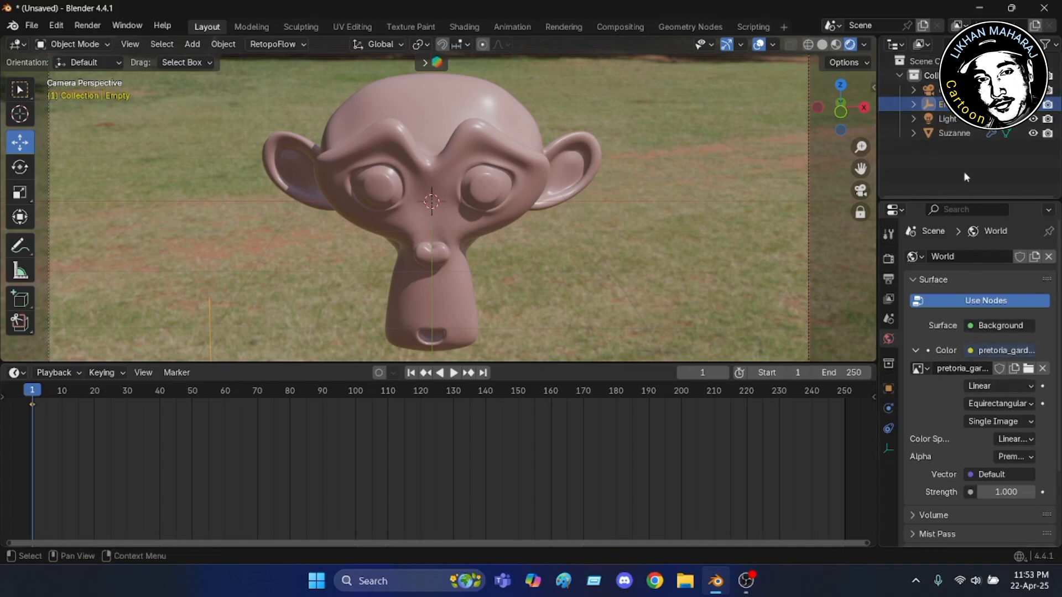
# Look through the world settings, and show the empty's object properties to check its keyframed transforms
pyautogui.scroll(-2, 968, 343)
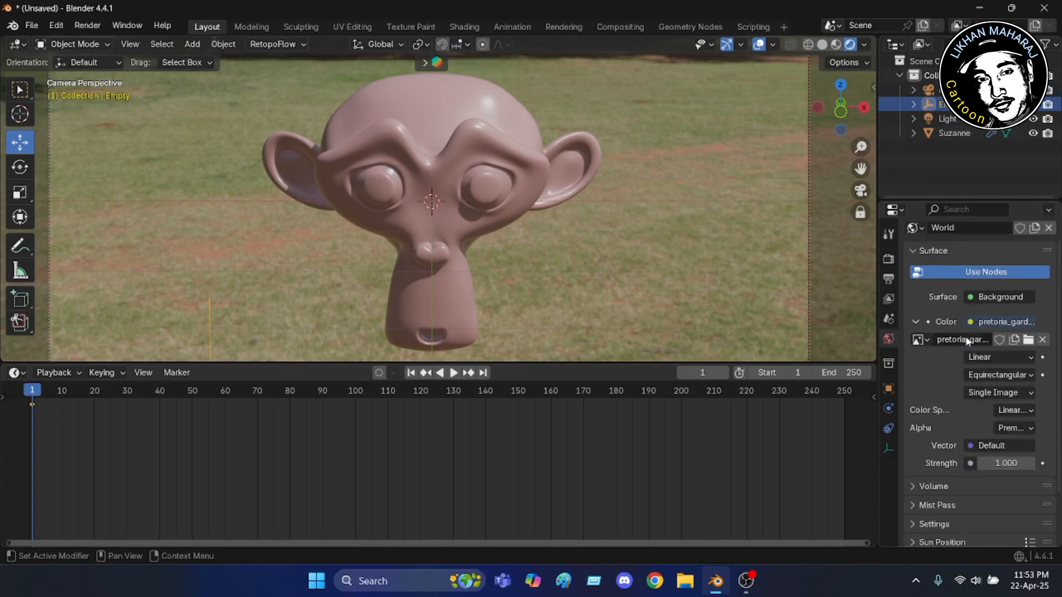
pyautogui.scroll(-4, 967, 341)
pyautogui.scroll(6, 965, 333)
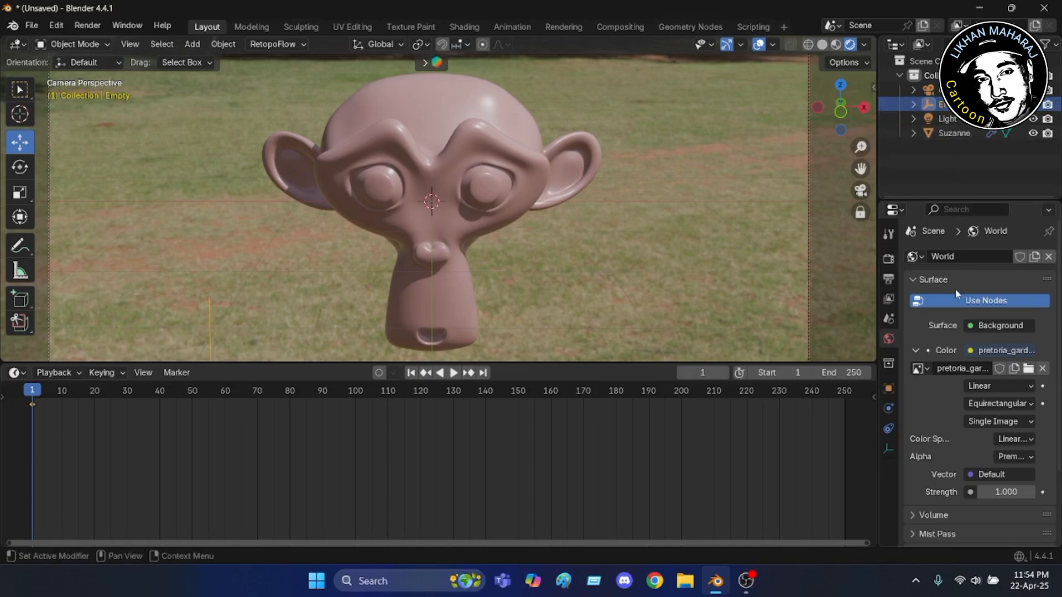
pyautogui.scroll(-4, 954, 275)
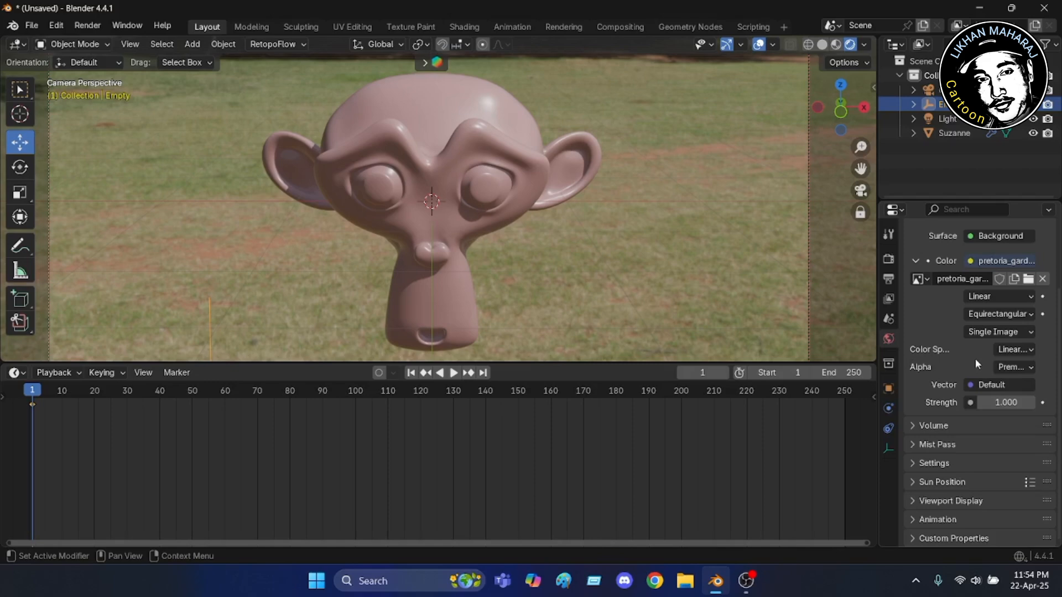
pyautogui.scroll(4, 974, 359)
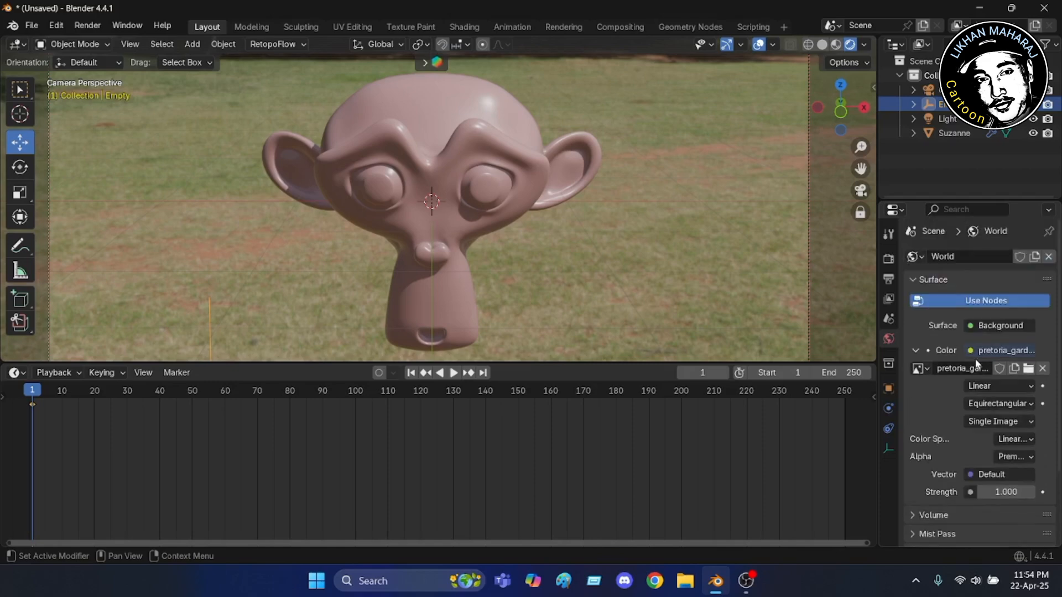
pyautogui.click(891, 390)
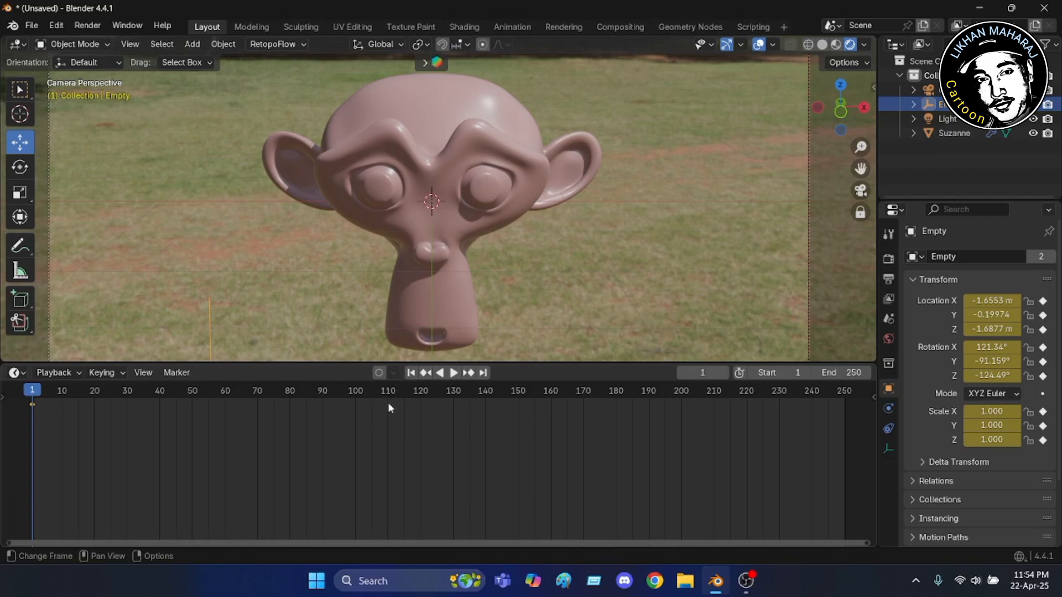
# At frame 100, move the empty above Suzanne to about X -1.95 m, Y 0.31 m, Z 0.92 m and insert a keyframe
pyautogui.click(357, 390)
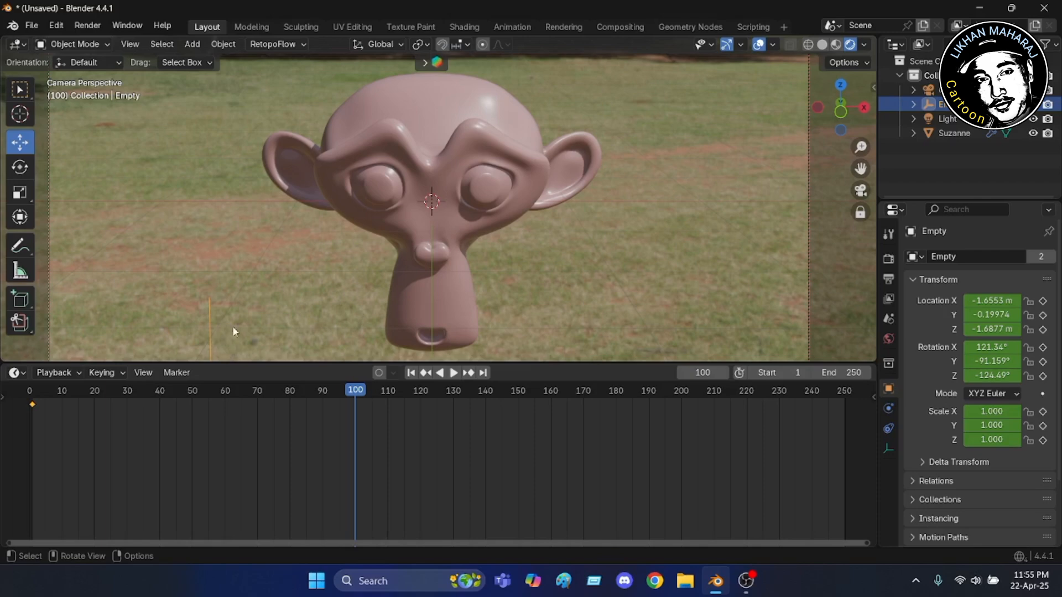
pyautogui.press('g')
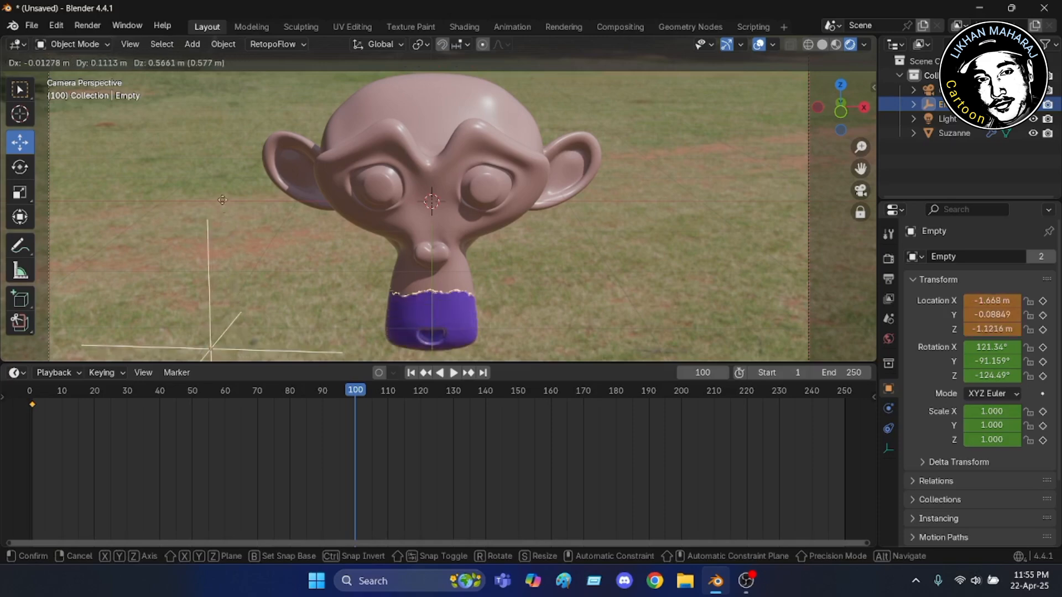
pyautogui.click(194, 301)
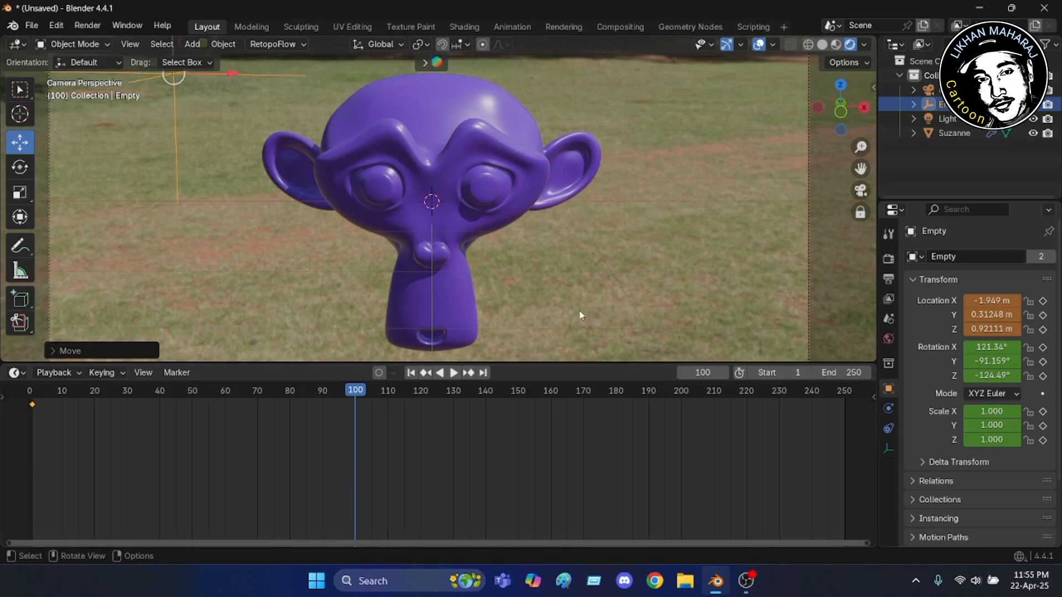
pyautogui.press('i')
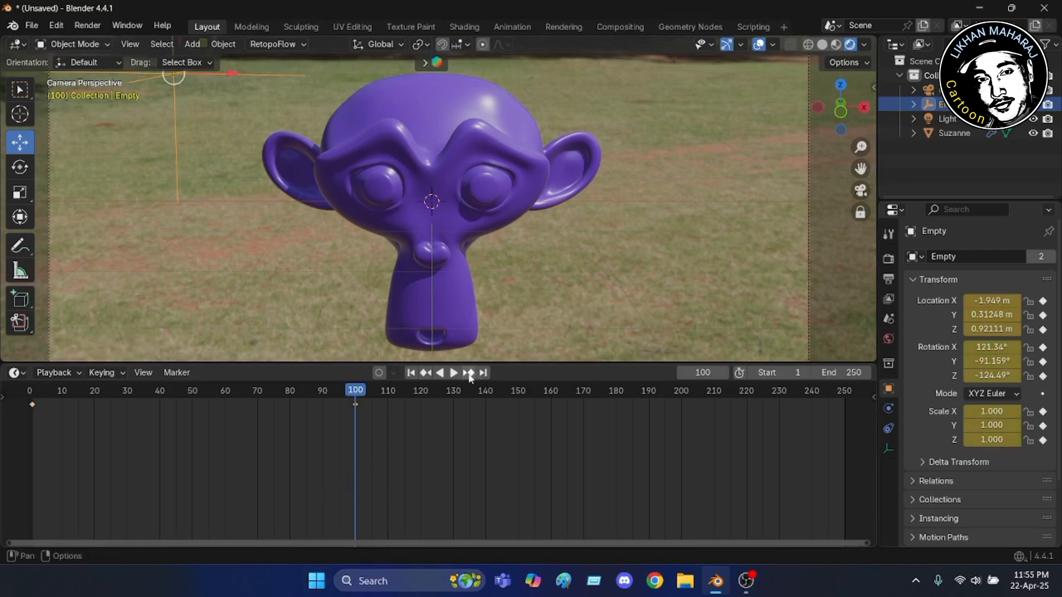
# Play the colour transition animation from frame 0 to review it, and stop playback
pyautogui.click(30, 399)
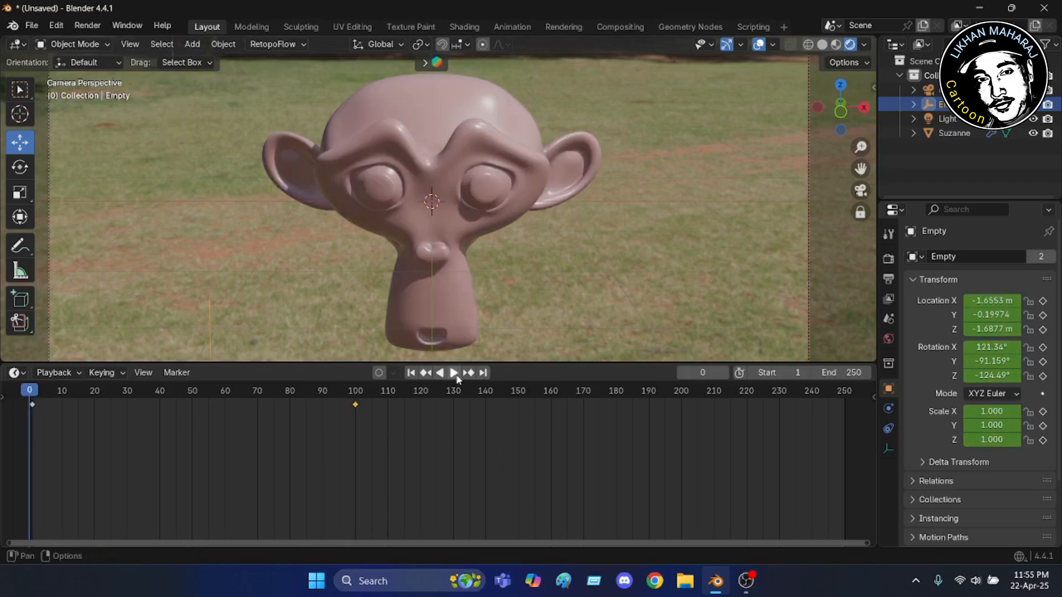
pyautogui.click(453, 373)
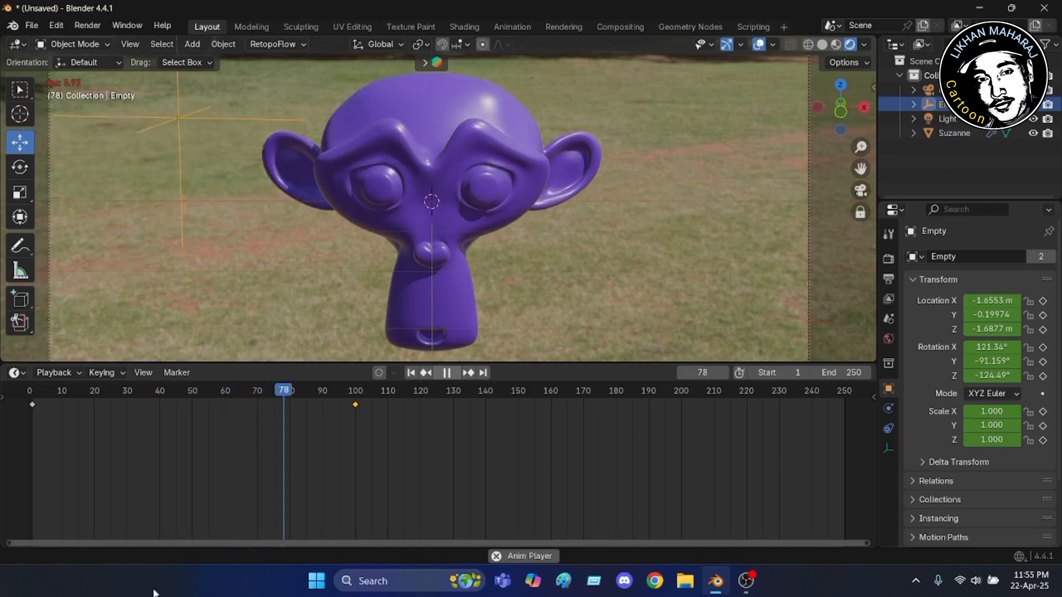
pyautogui.click(448, 374)
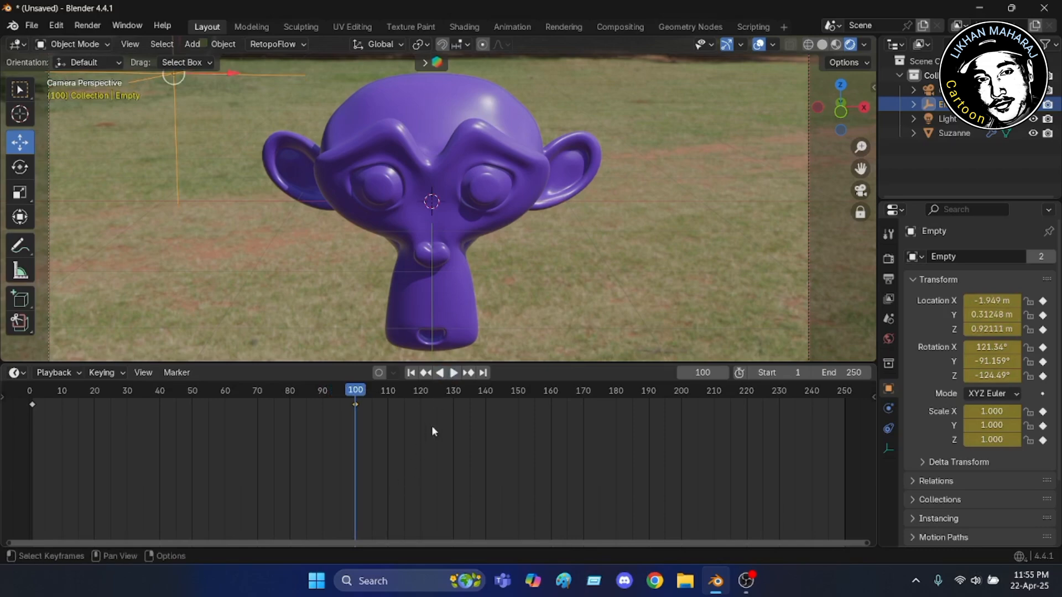
# At frame 0, select the camera and keyframe its location, rotation, rotation mode and scale on all axes
pyautogui.click(32, 400)
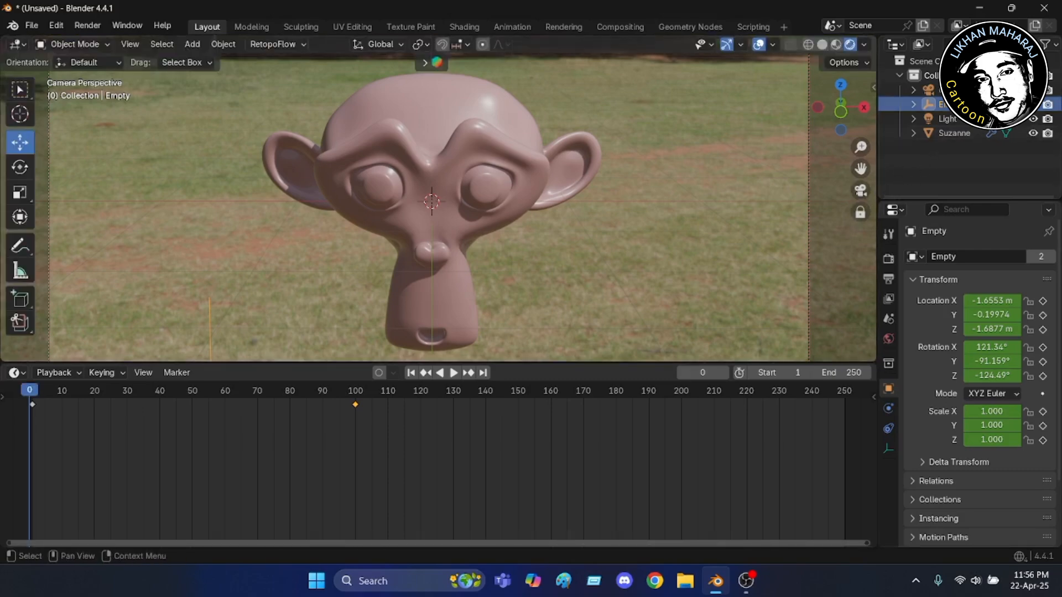
pyautogui.click(940, 90)
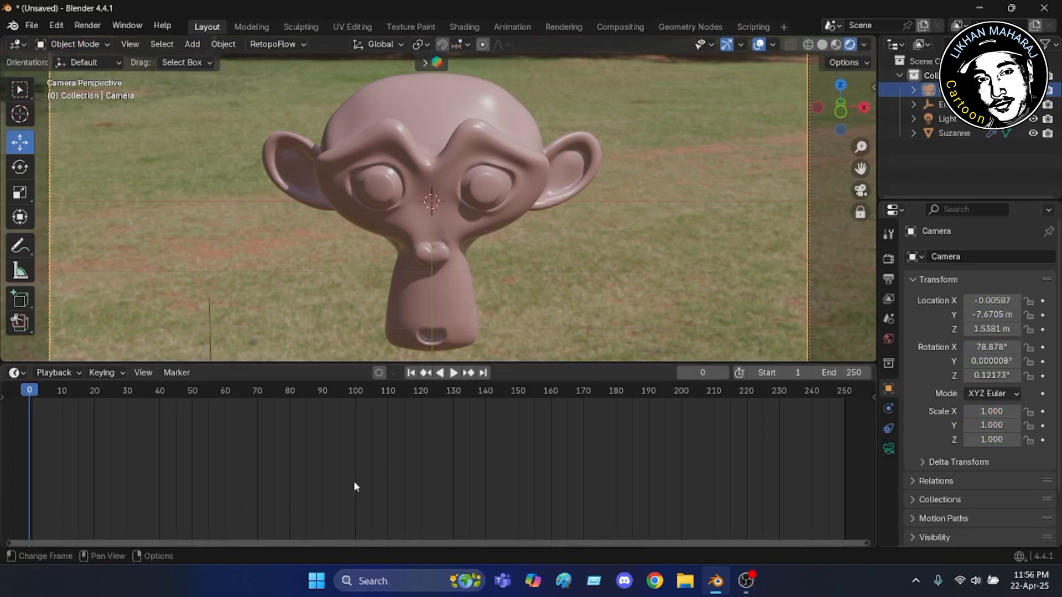
pyautogui.press('i')
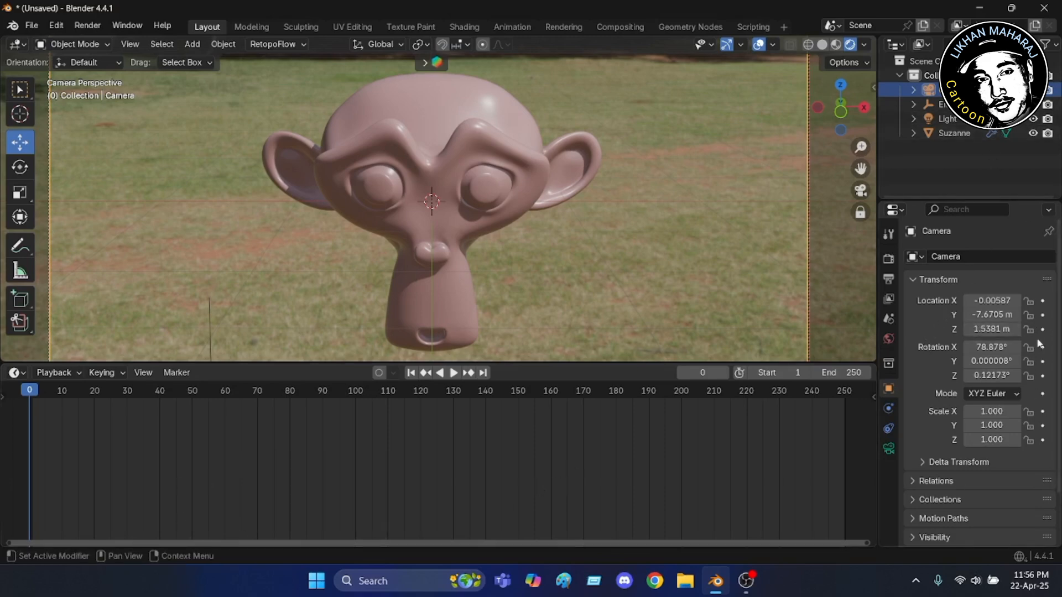
pyautogui.scroll(-3, 1040, 344)
pyautogui.scroll(3, 1044, 326)
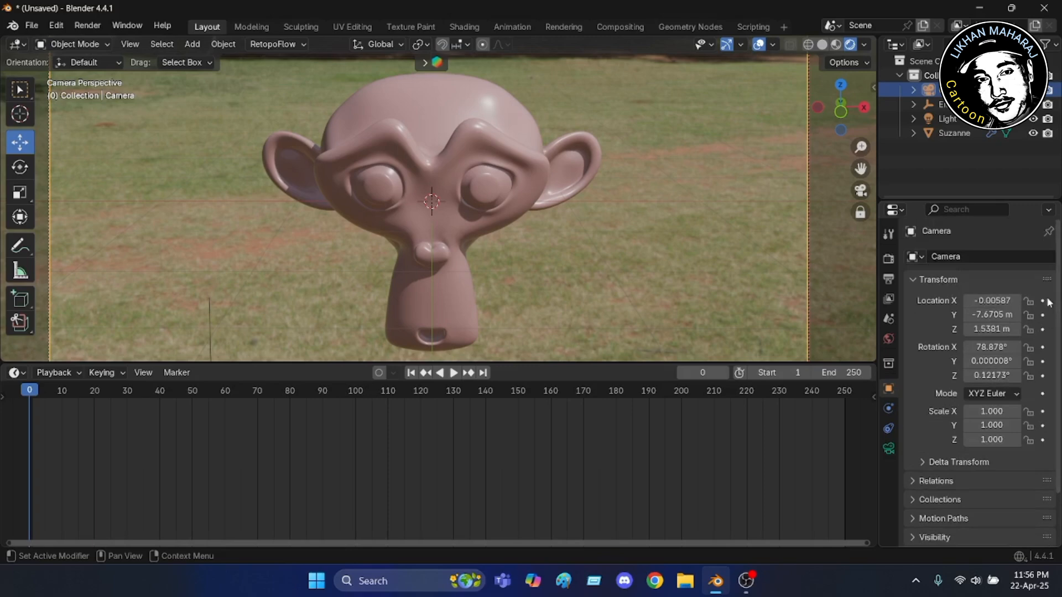
pyautogui.click(1043, 301)
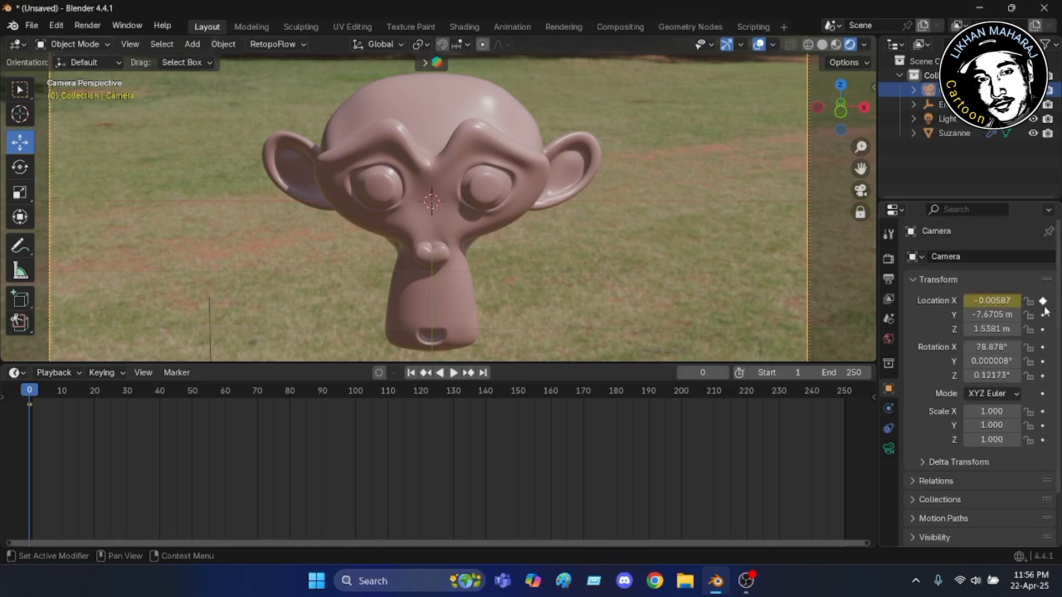
pyautogui.click(1043, 315)
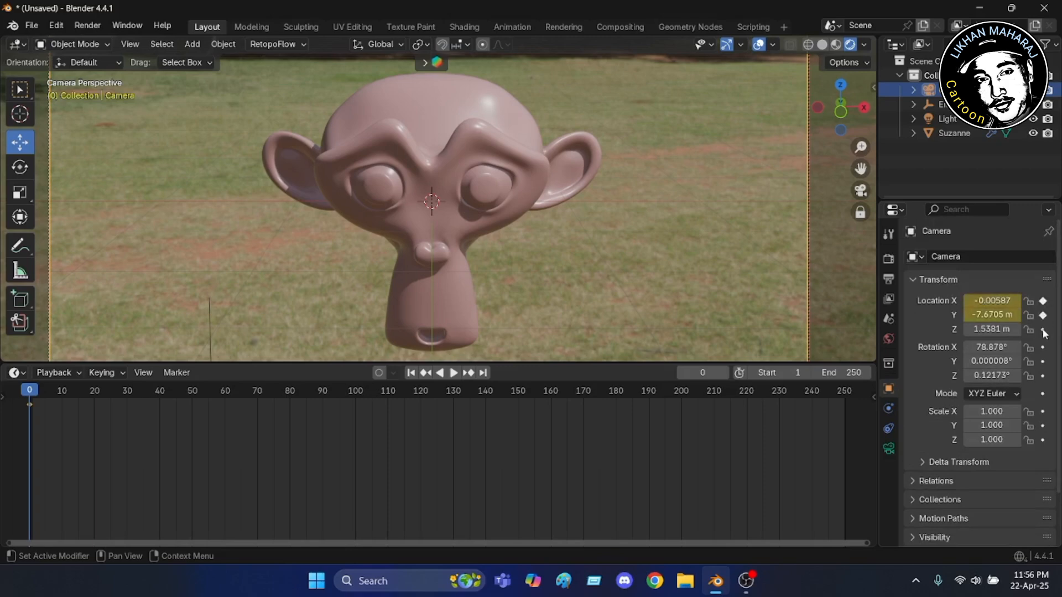
pyautogui.click(1043, 330)
pyautogui.click(1043, 348)
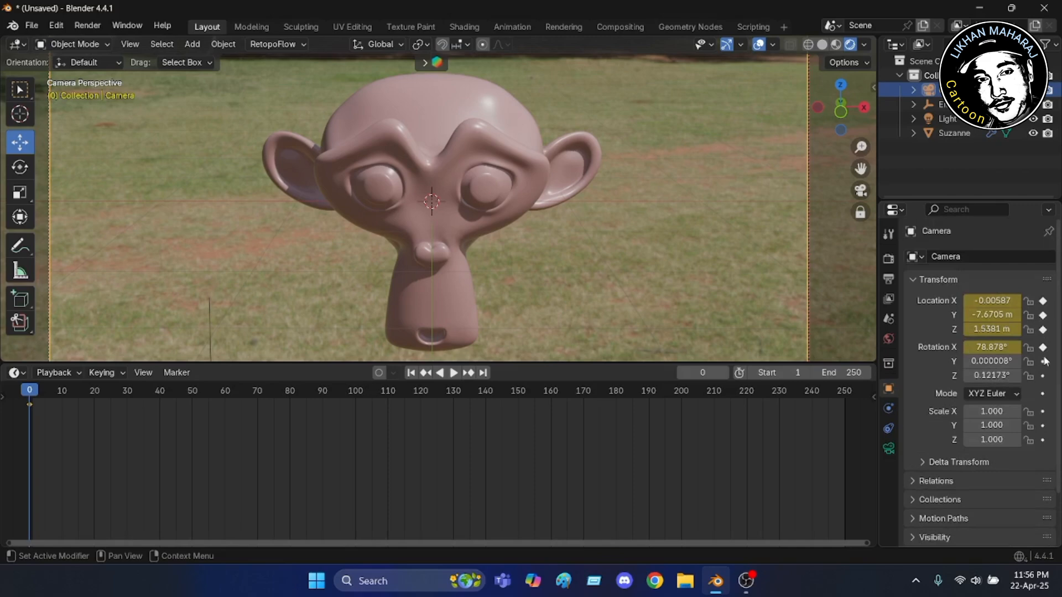
pyautogui.click(1044, 361)
pyautogui.click(1043, 376)
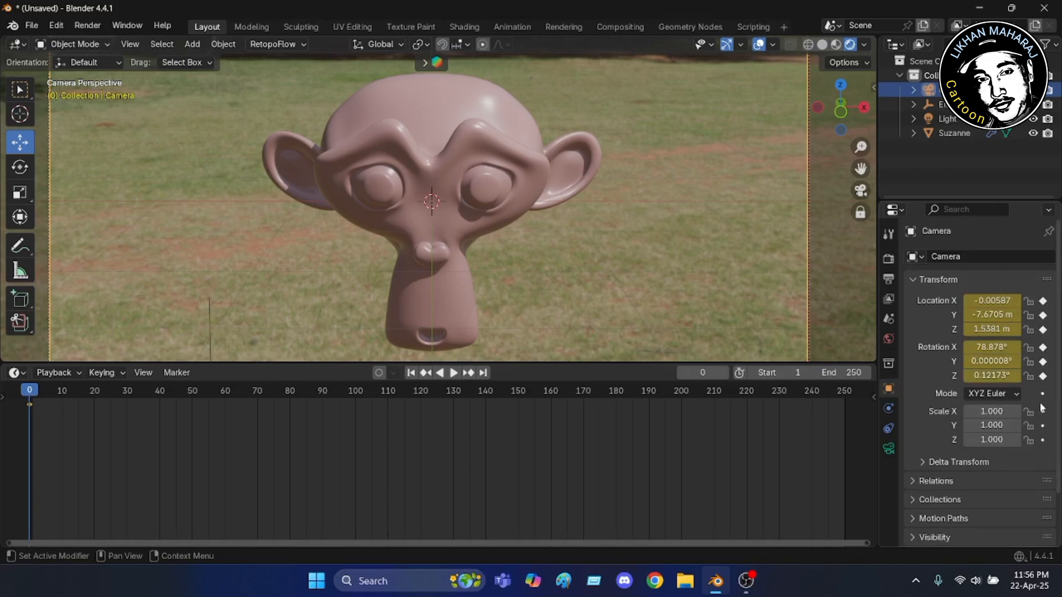
pyautogui.click(1043, 393)
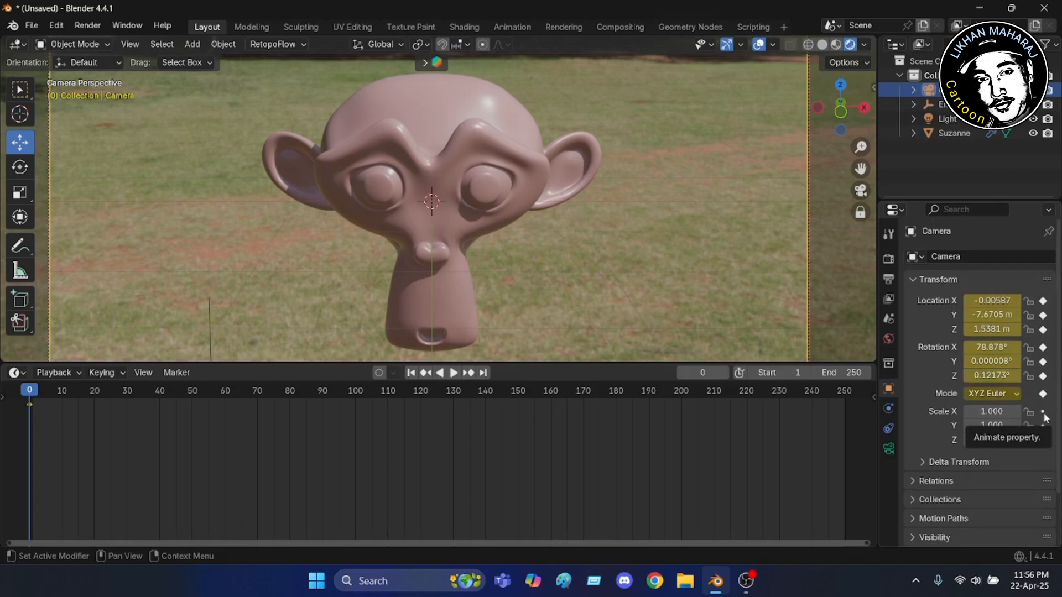
pyautogui.click(1044, 412)
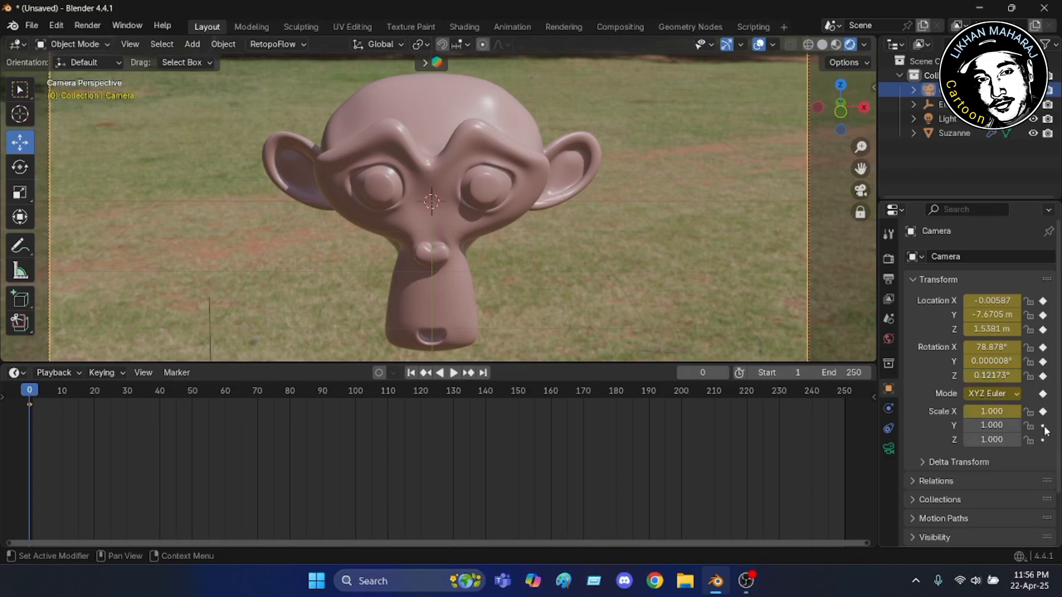
pyautogui.click(1044, 426)
pyautogui.click(1044, 440)
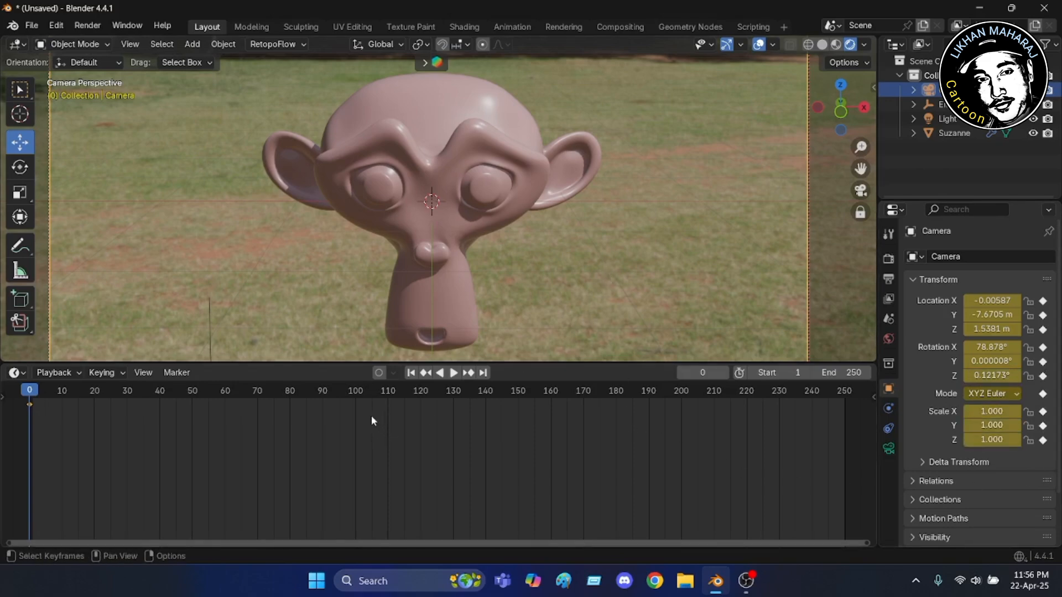
# At frame 101, orbit the camera to about X 7.39 m, Y -2.29 m, Z 2.76 m for a side view of Suzanne and keyframe all its transforms
pyautogui.click(357, 392)
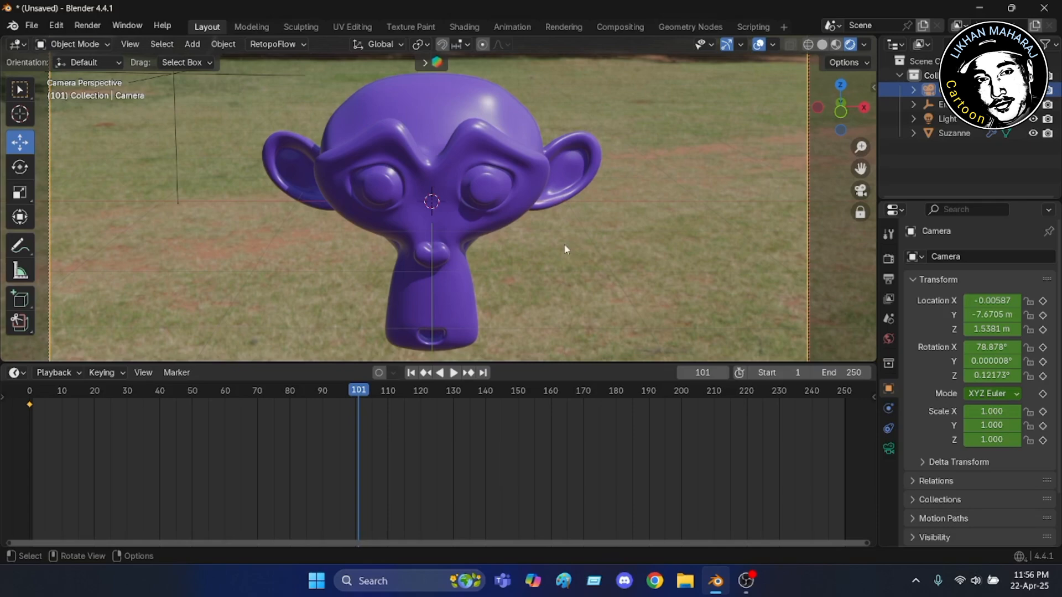
pyautogui.moveTo(564, 244); pyautogui.dragTo(457, 269, button='middle')
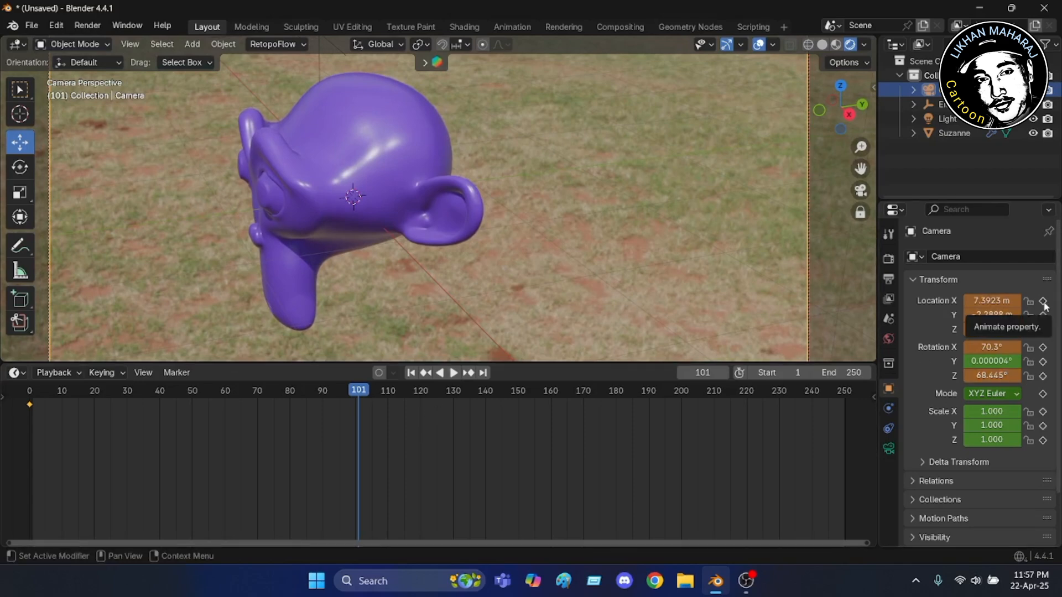
pyautogui.press('i')
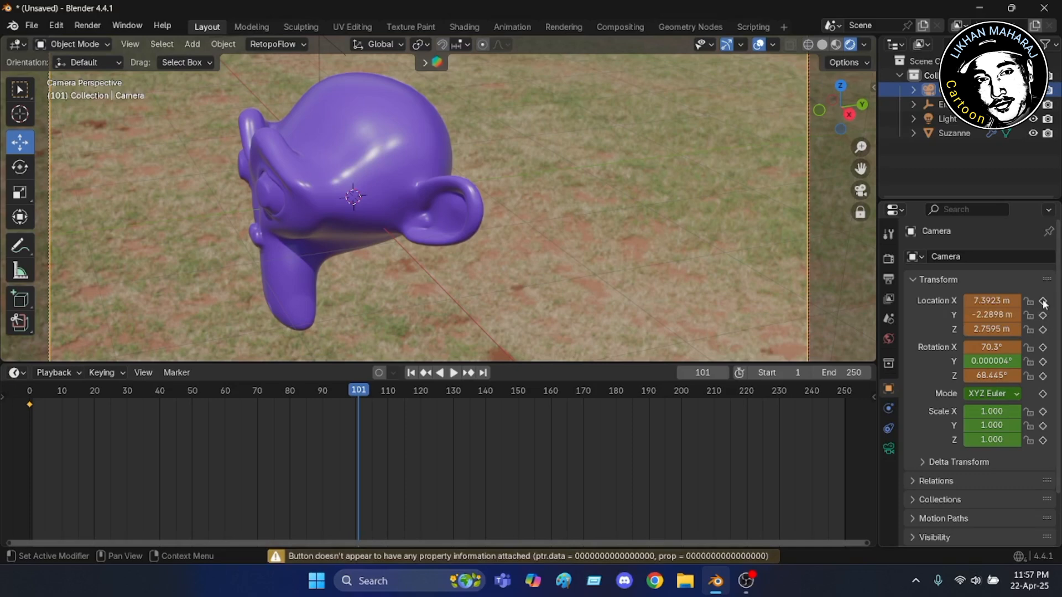
pyautogui.click(1043, 301)
pyautogui.click(1043, 316)
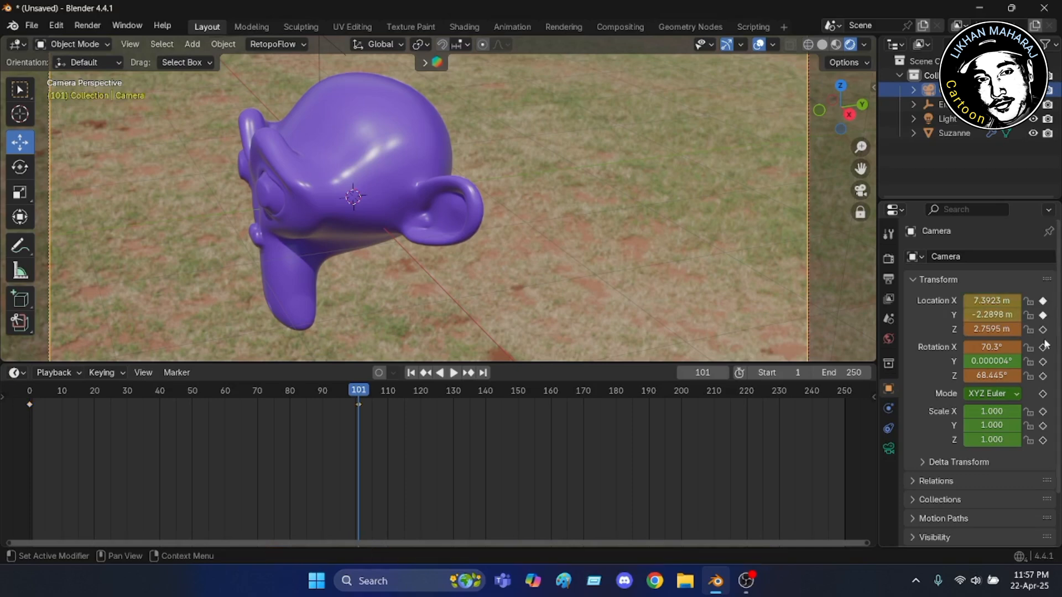
pyautogui.click(1043, 330)
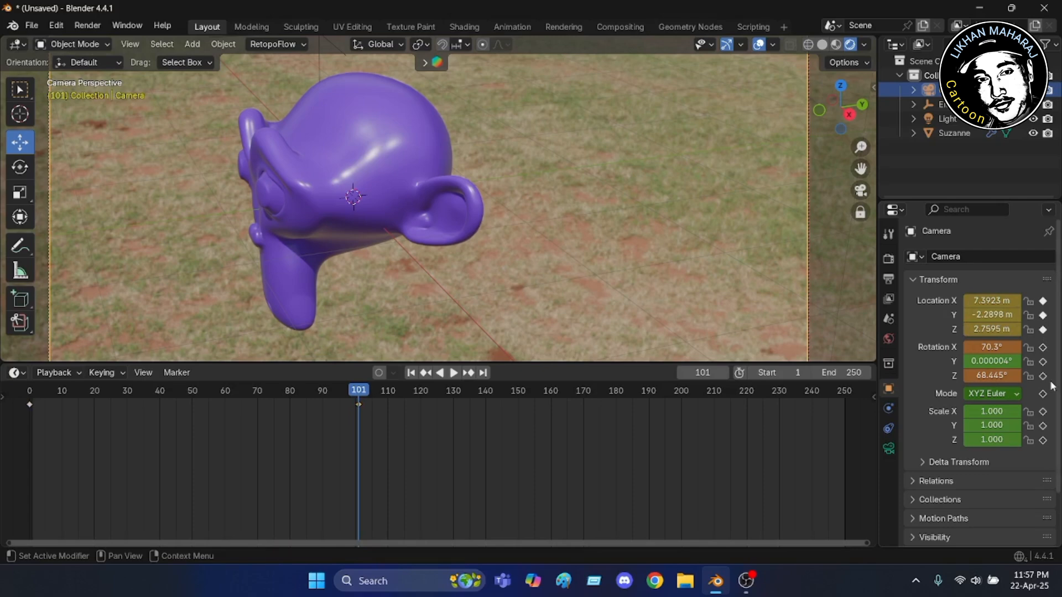
pyautogui.click(1043, 347)
pyautogui.click(1044, 362)
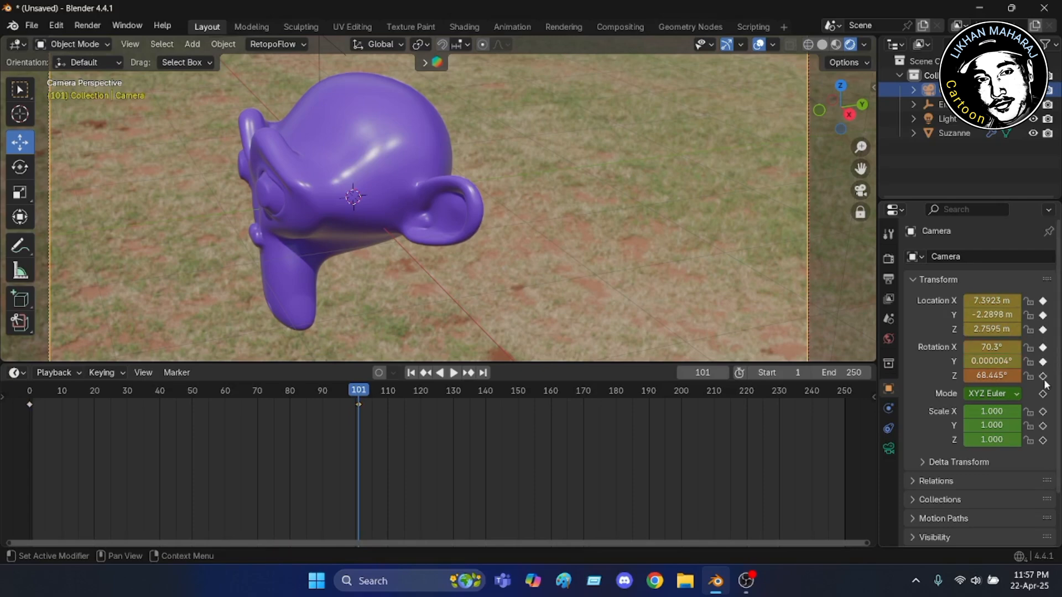
pyautogui.click(1043, 376)
pyautogui.click(1044, 394)
pyautogui.click(1043, 412)
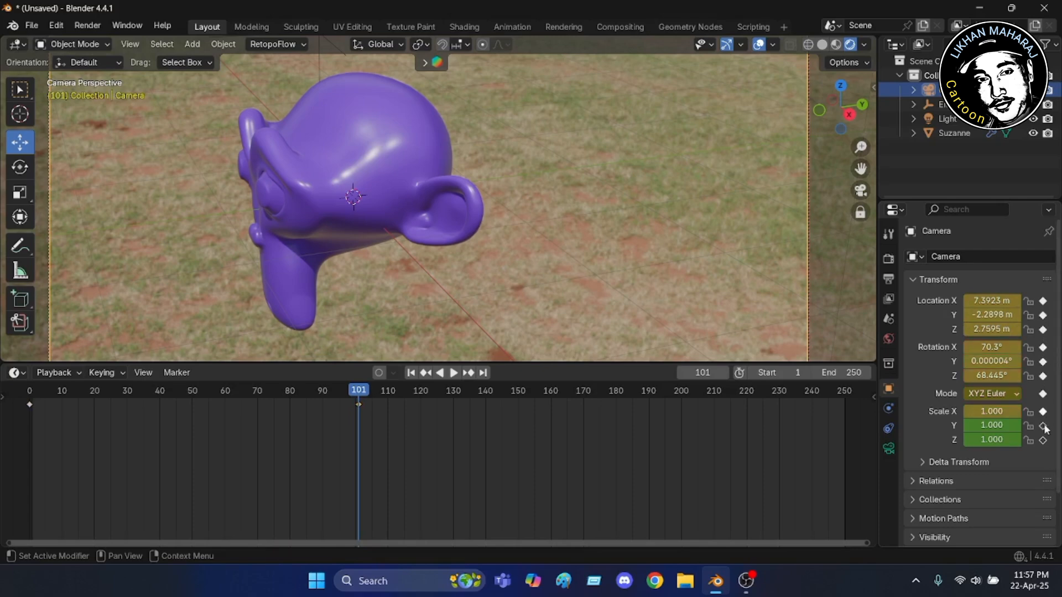
pyautogui.click(1043, 426)
pyautogui.click(1043, 440)
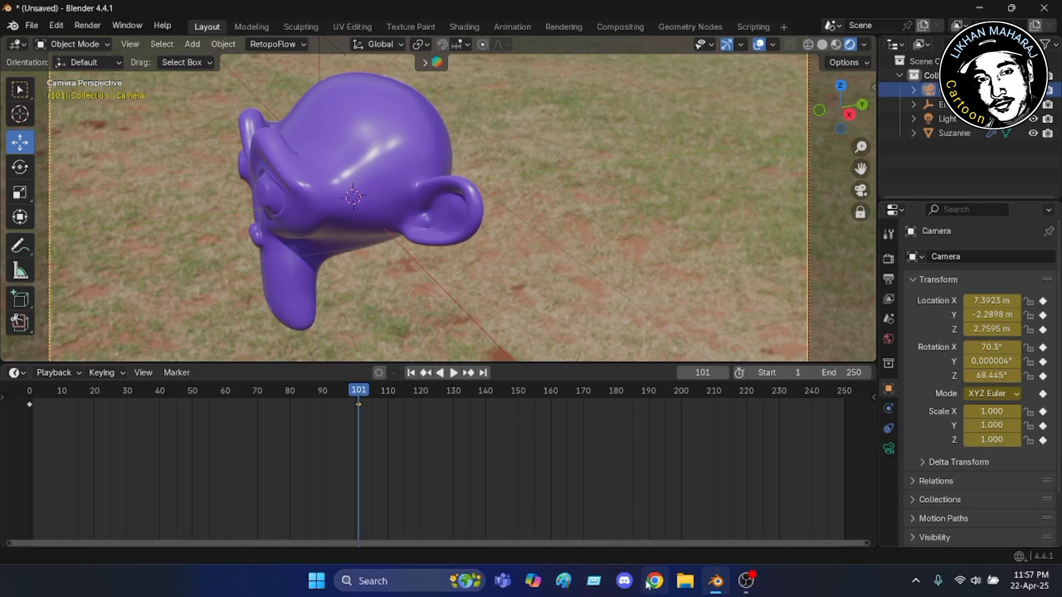
# Play the camera move and colour transition from frame 0 to review them, and stop playback
pyautogui.click(31, 397)
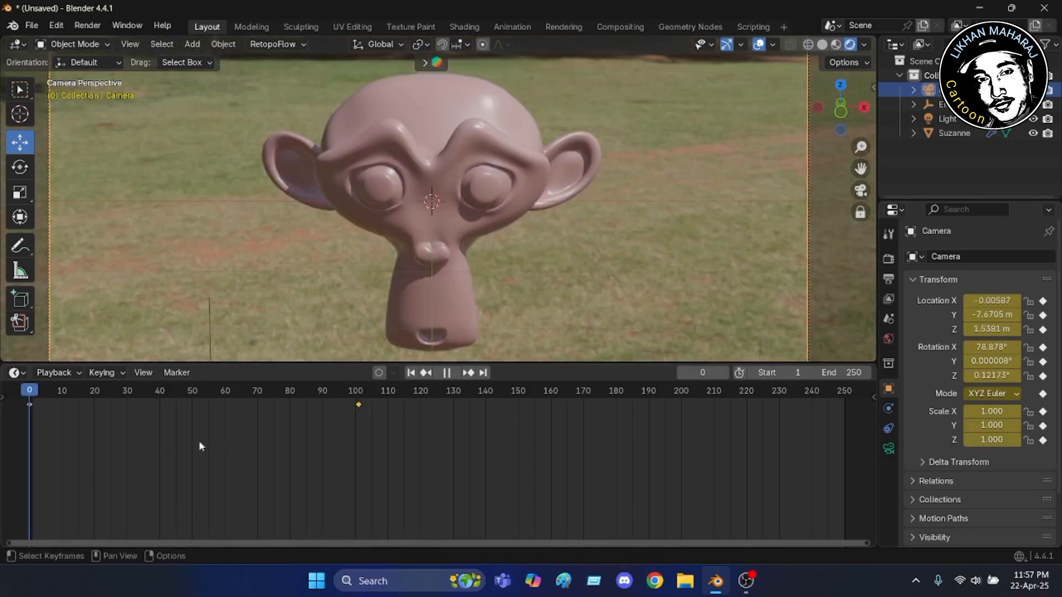
pyautogui.click(453, 373)
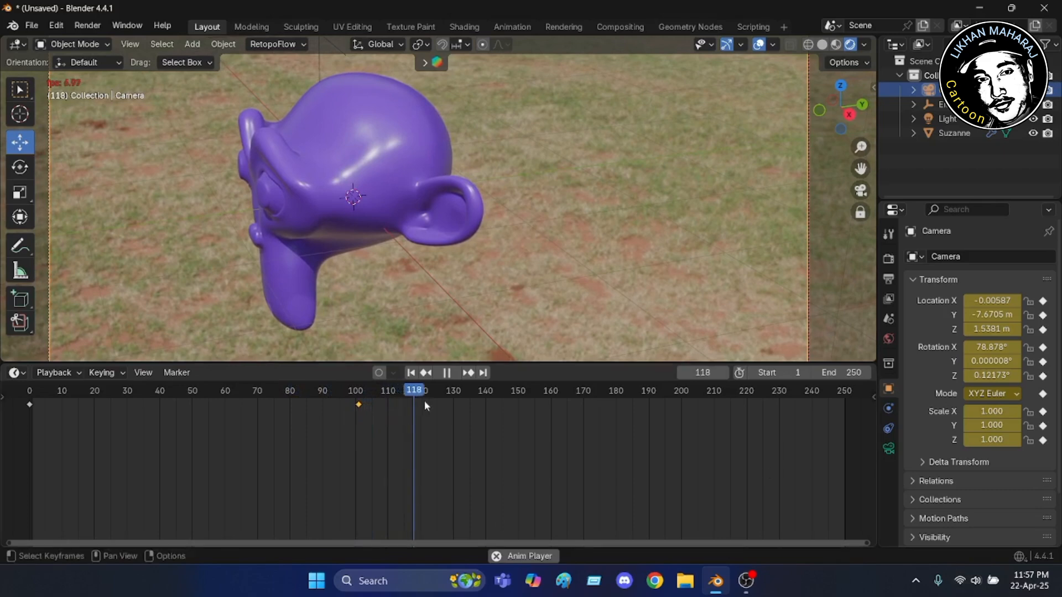
pyautogui.press('space')
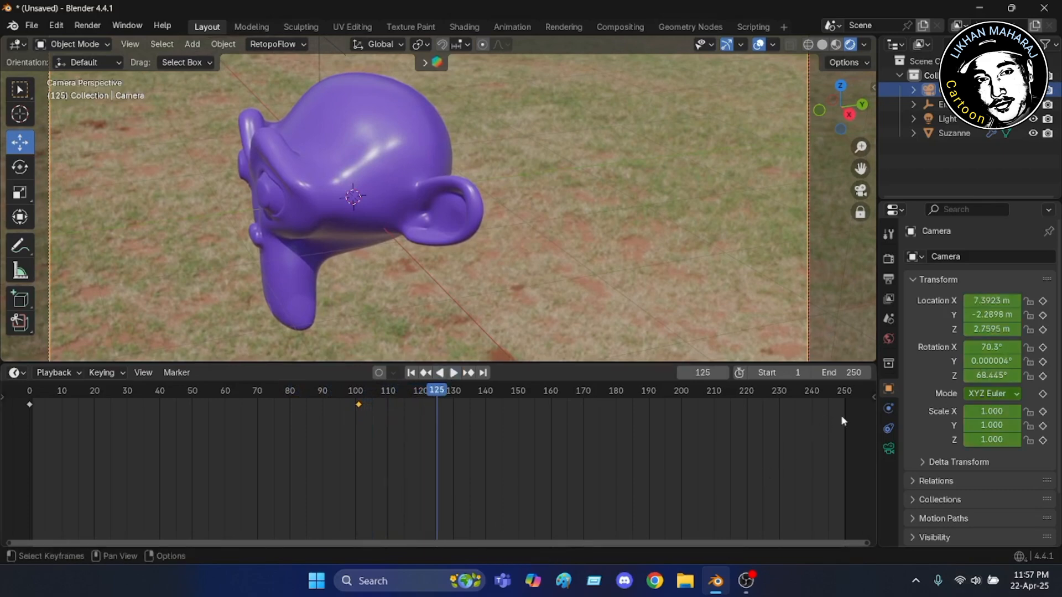
# Set the animation's end frame to 103 and shrink the timeline to enlarge the 3D viewport
pyautogui.moveTo(851, 376); pyautogui.dragTo(740, 377)
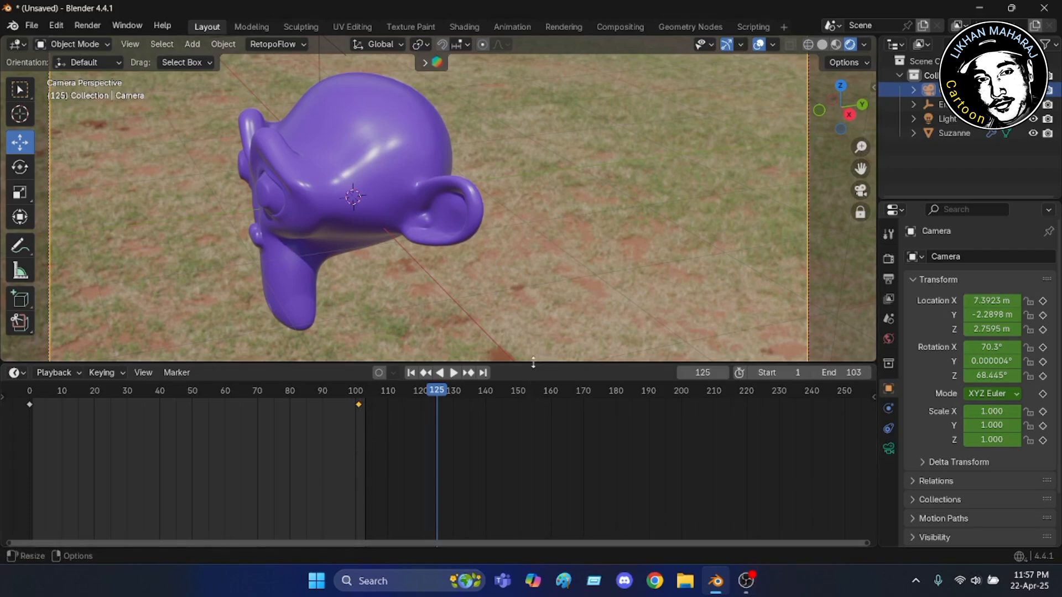
pyautogui.moveTo(531, 364); pyautogui.dragTo(504, 517)
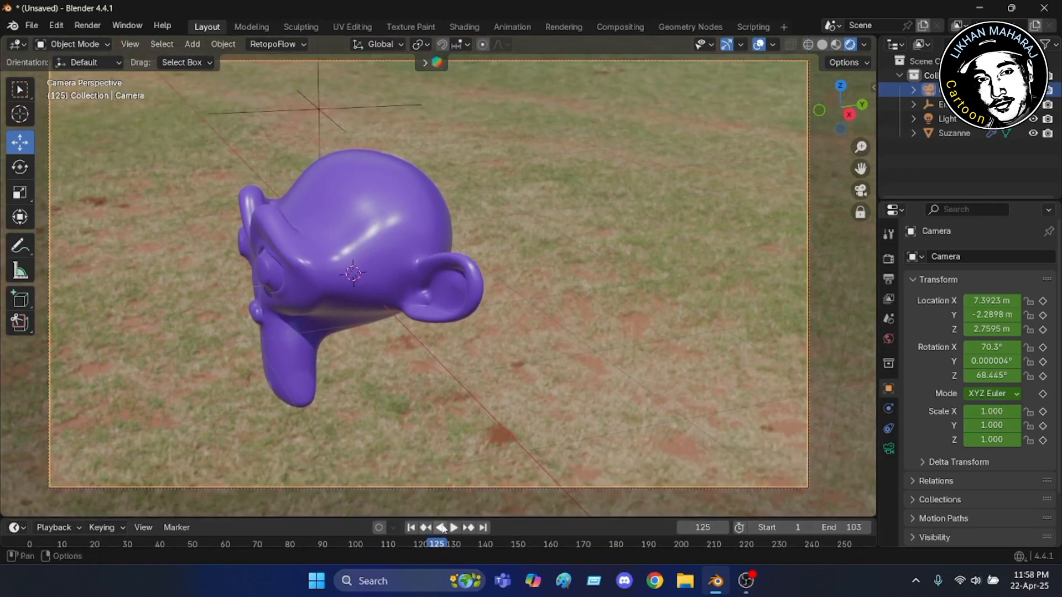
# Replay the shortened animation from frame 0 in the enlarged camera view, and stop playback
pyautogui.click(26, 544)
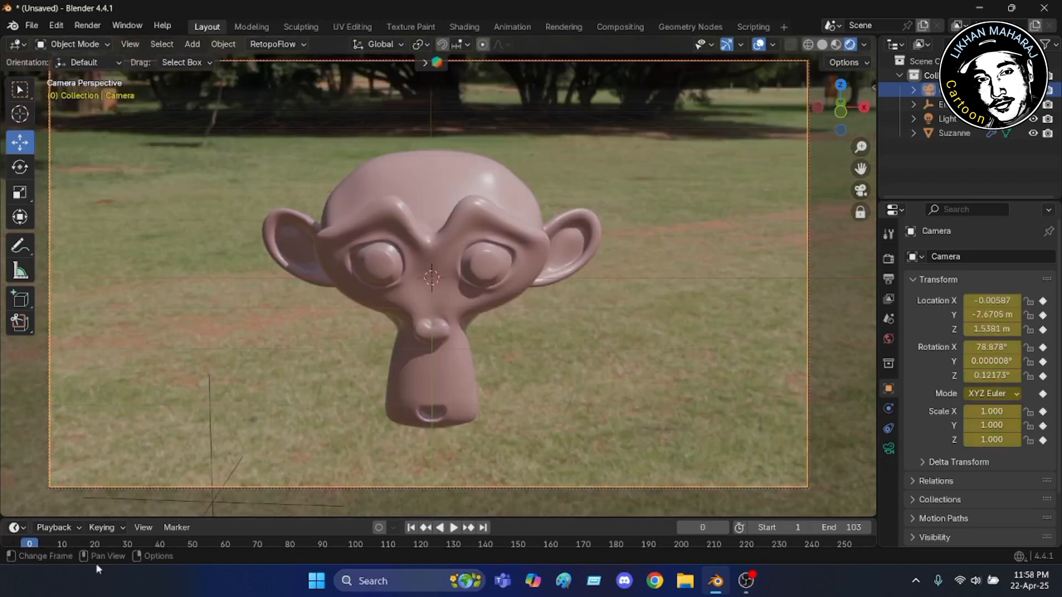
pyautogui.click(454, 528)
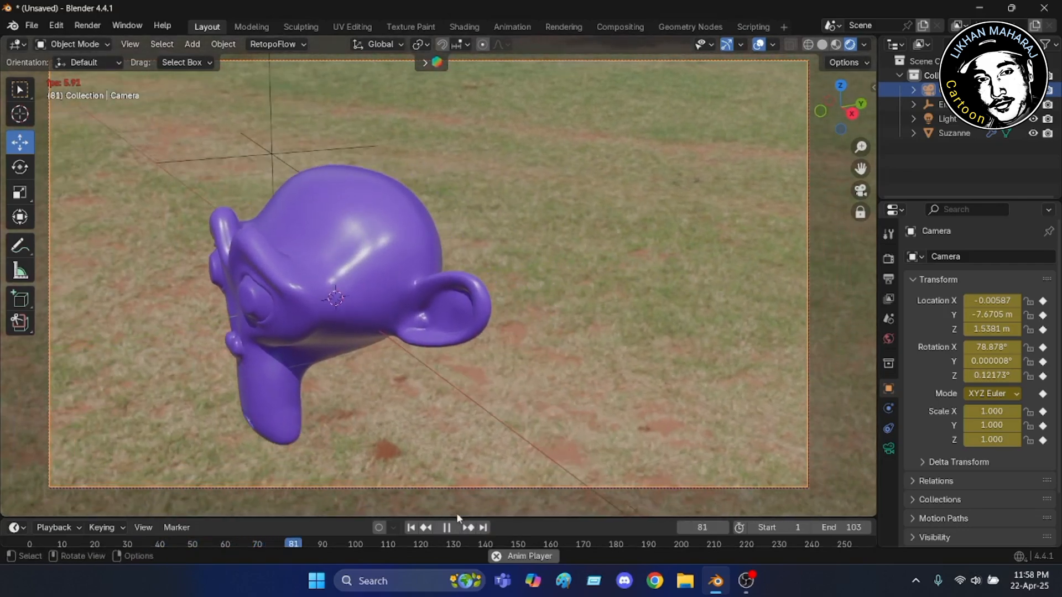
pyautogui.press('space')
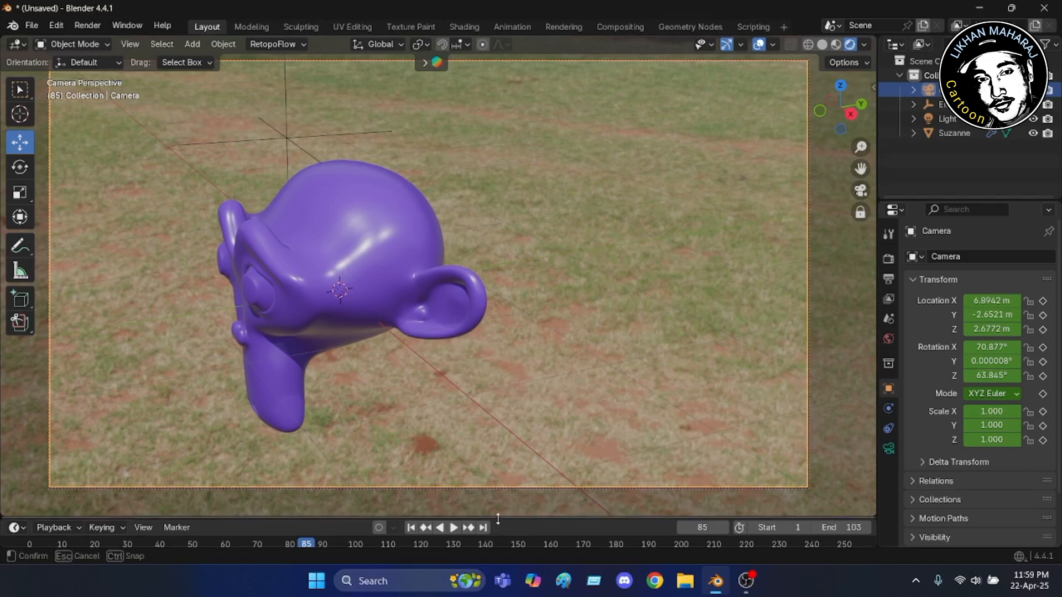
# Restore the taller timeline, and show the purple Principled BSDF node in an enlarged node editor in the Shading workspace
pyautogui.moveTo(500, 518); pyautogui.dragTo(496, 333)
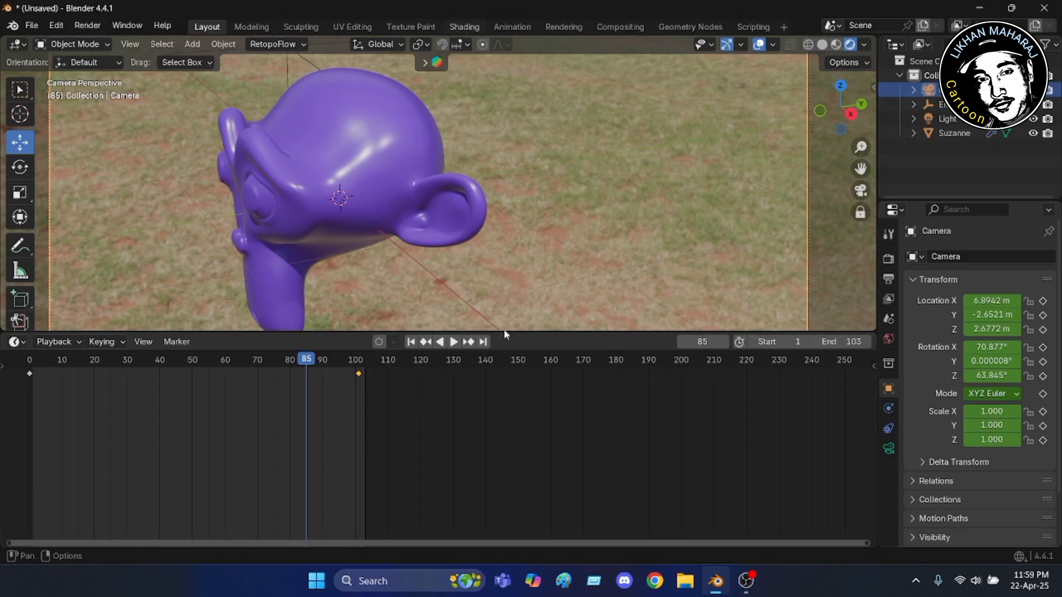
pyautogui.click(466, 26)
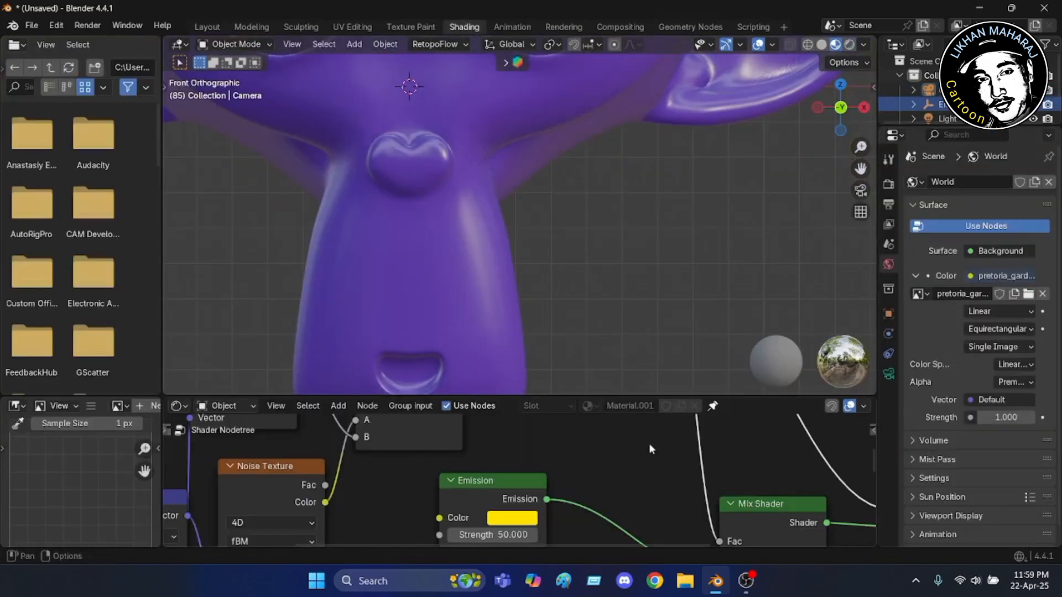
pyautogui.moveTo(648, 447); pyautogui.dragTo(599, 415, button='middle')
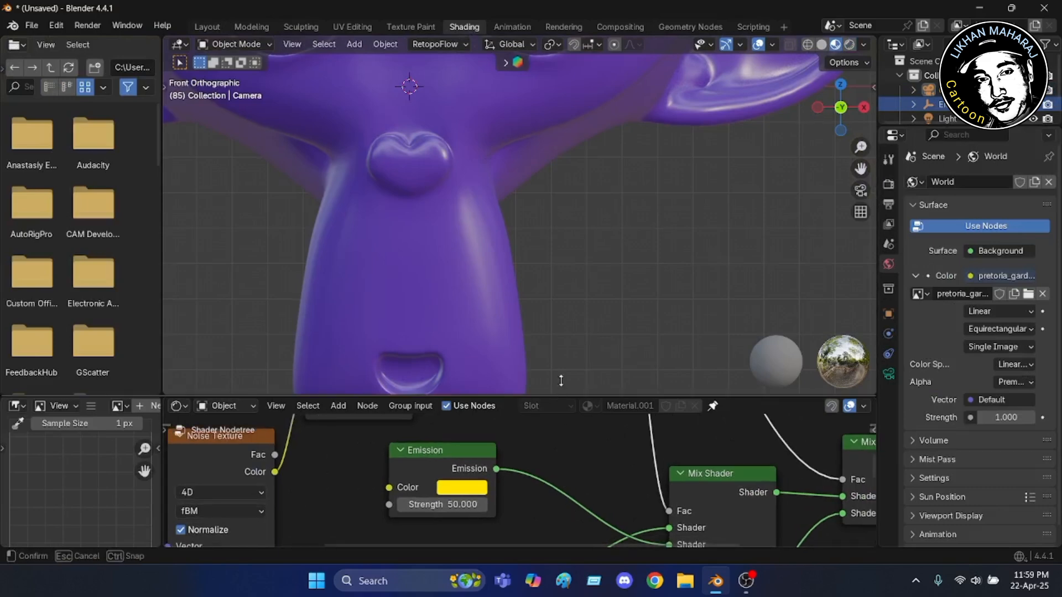
pyautogui.moveTo(561, 395); pyautogui.dragTo(542, 187)
pyautogui.moveTo(792, 507); pyautogui.dragTo(688, 364, button='middle')
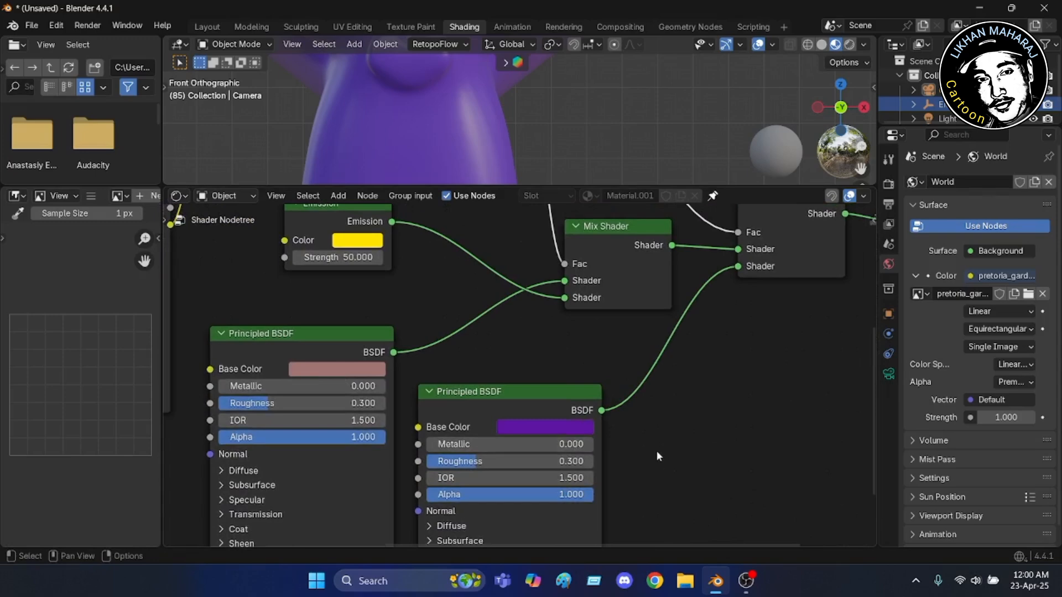
pyautogui.moveTo(656, 450); pyautogui.dragTo(677, 365, button='middle')
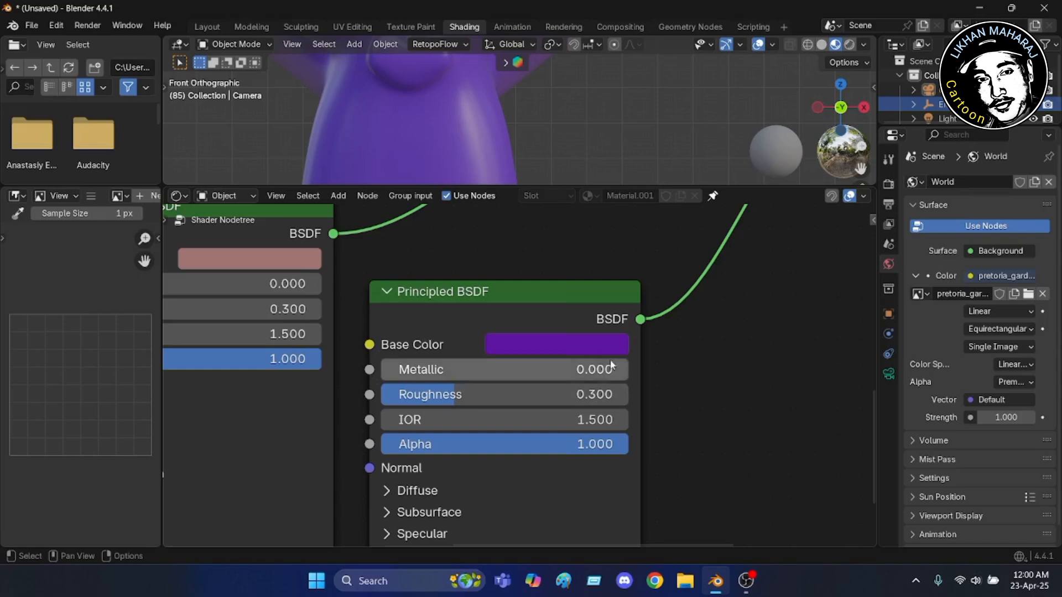
# Move the purple Principled BSDF node farther from the pink one to free space in front of its inputs
pyautogui.click(524, 293)
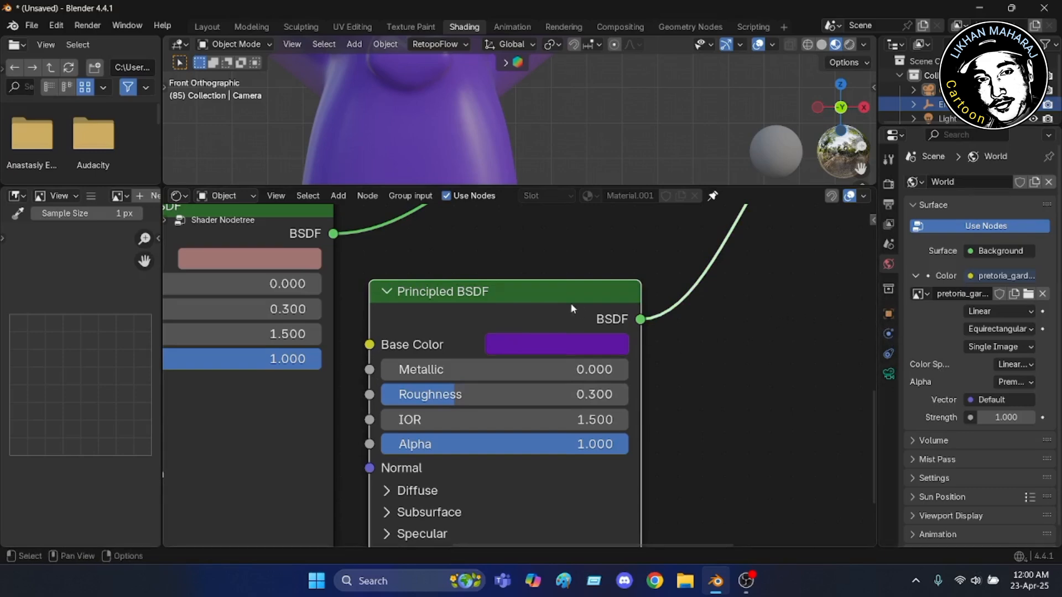
pyautogui.moveTo(568, 297); pyautogui.dragTo(753, 297)
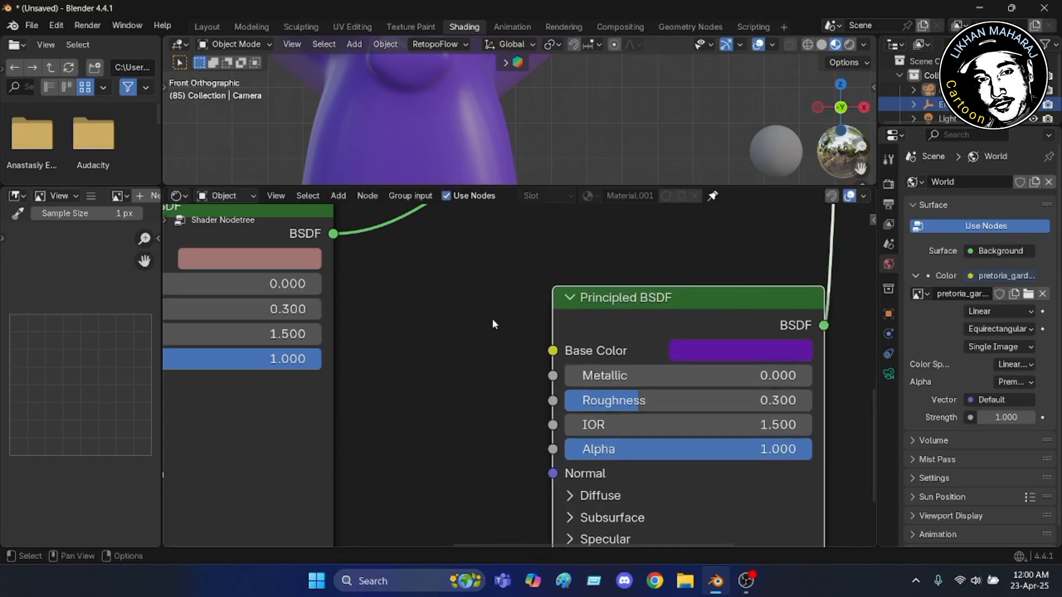
pyautogui.moveTo(680, 300); pyautogui.dragTo(691, 301)
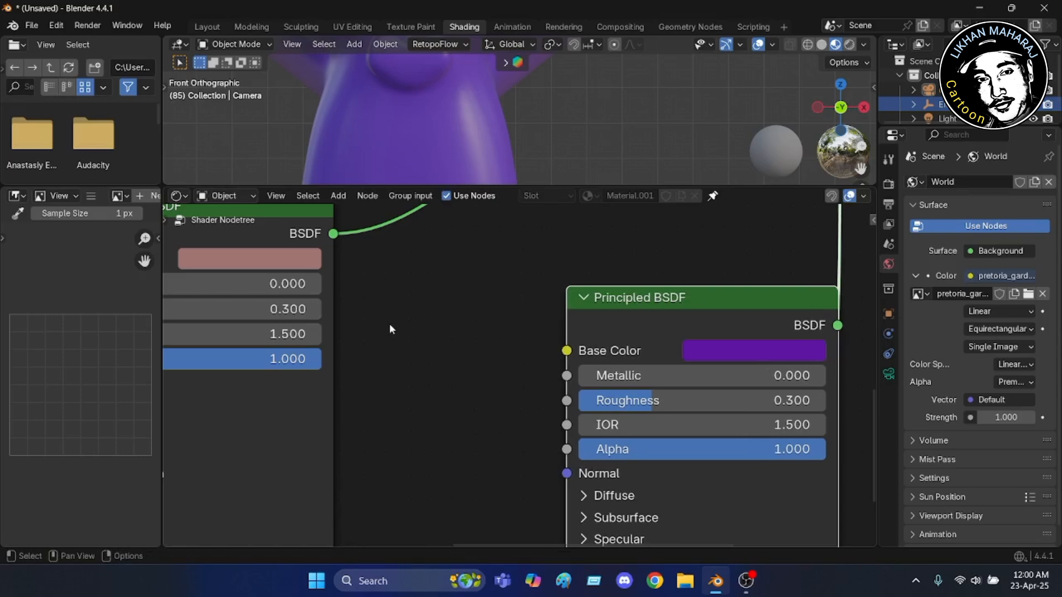
# Add an Image Texture node in front of the purple Principled BSDF and connect its Color output to the Base Color input
pyautogui.hotkey('shift', 'a')
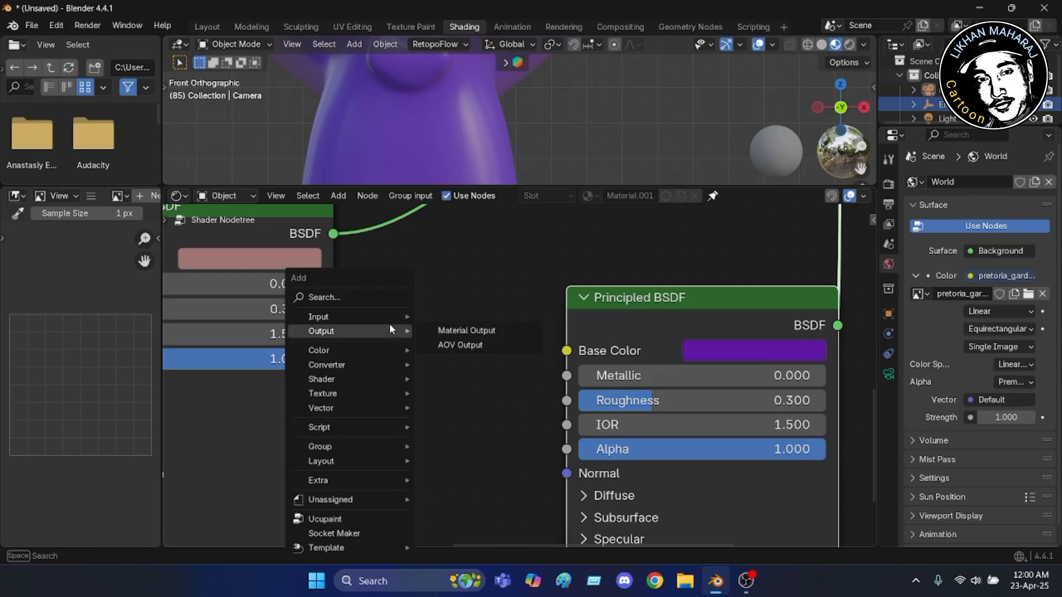
pyautogui.click(376, 297)
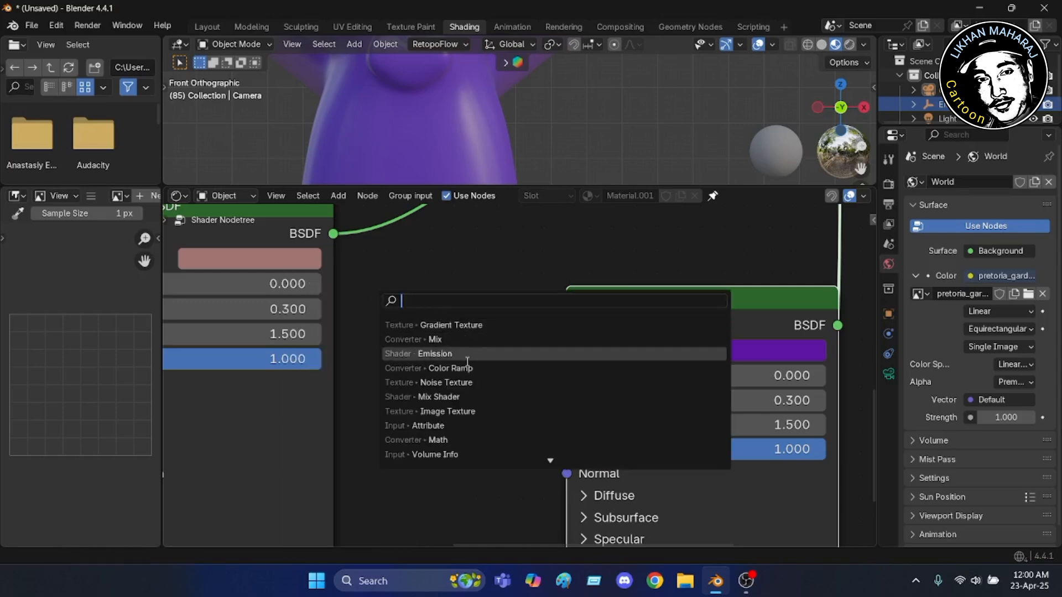
pyautogui.click(459, 412)
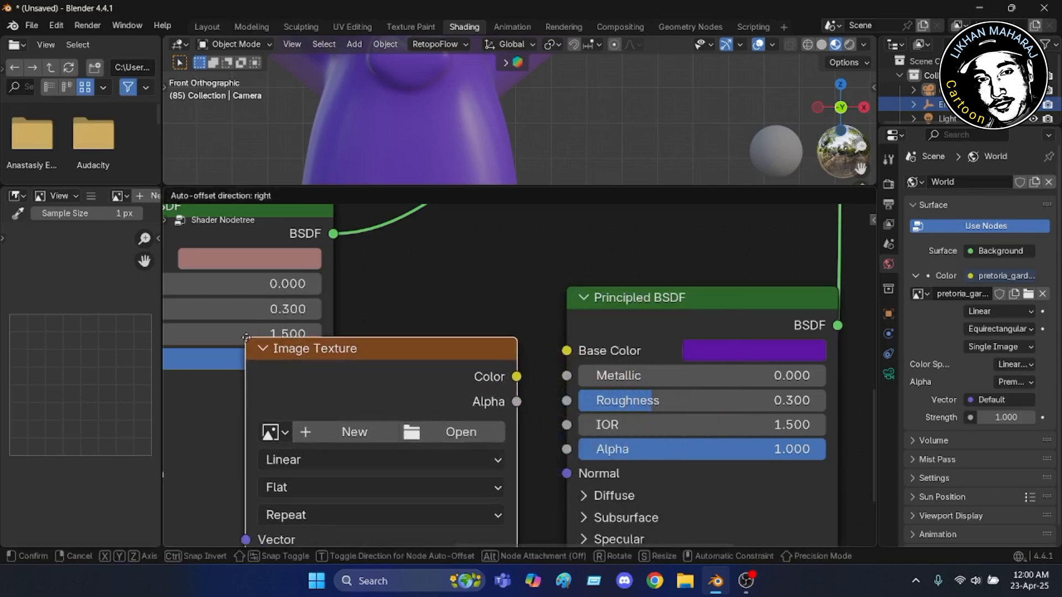
pyautogui.click(246, 337)
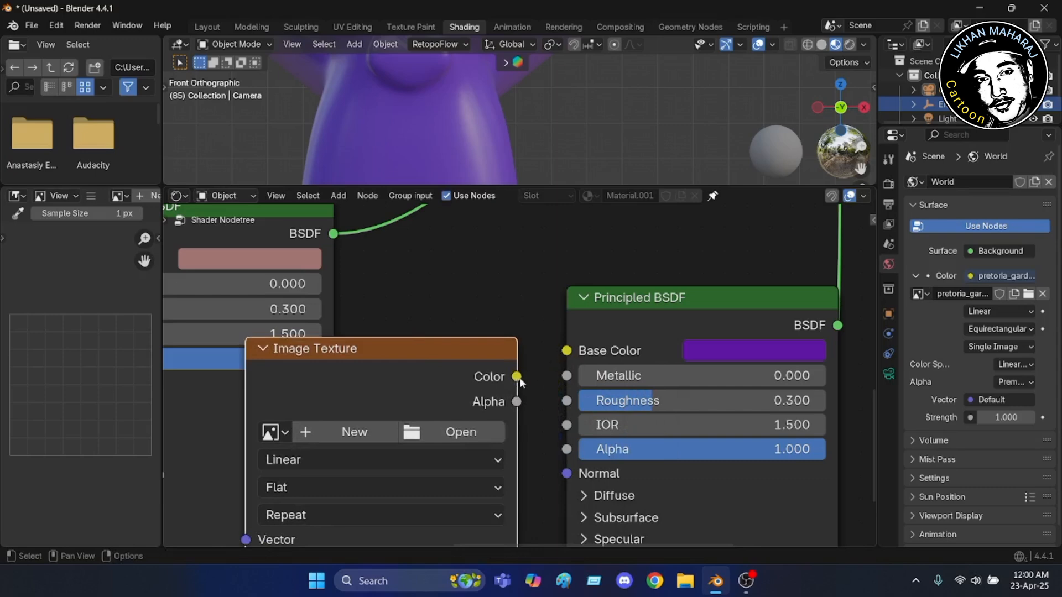
pyautogui.moveTo(518, 378); pyautogui.dragTo(565, 352)
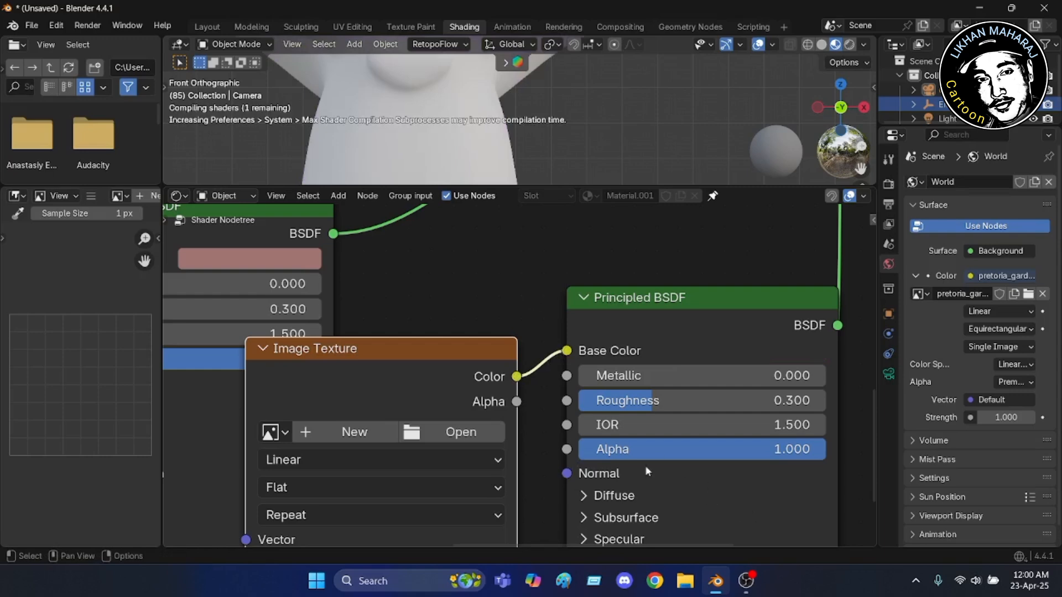
# Load the green grass image 360_F_101780352 (.jpg) from the Pictures folder into the Image Texture node
pyautogui.scroll(-6, 536, 452)
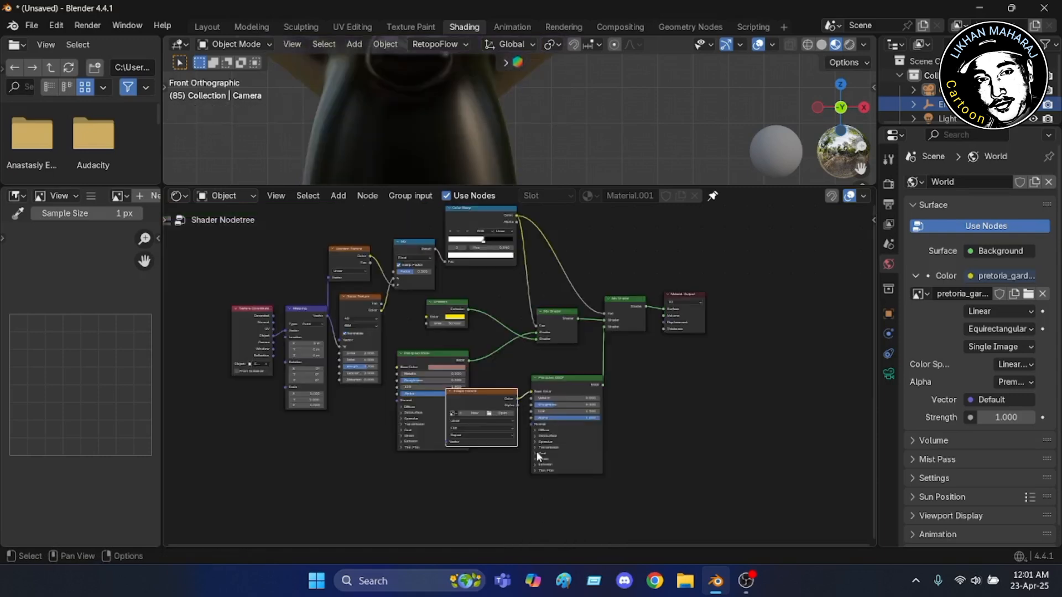
pyautogui.scroll(6, 486, 448)
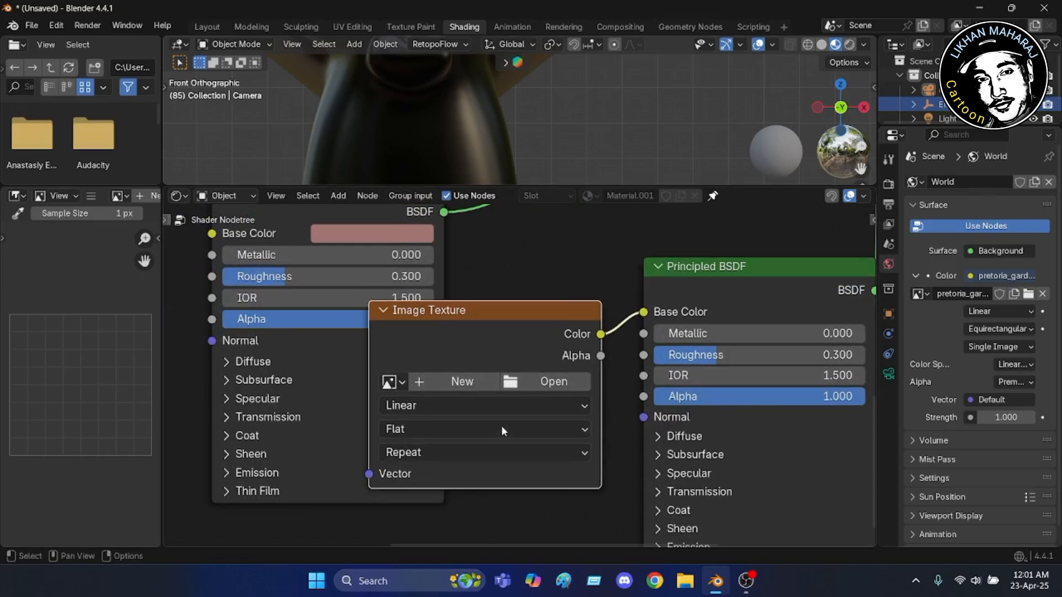
pyautogui.click(560, 382)
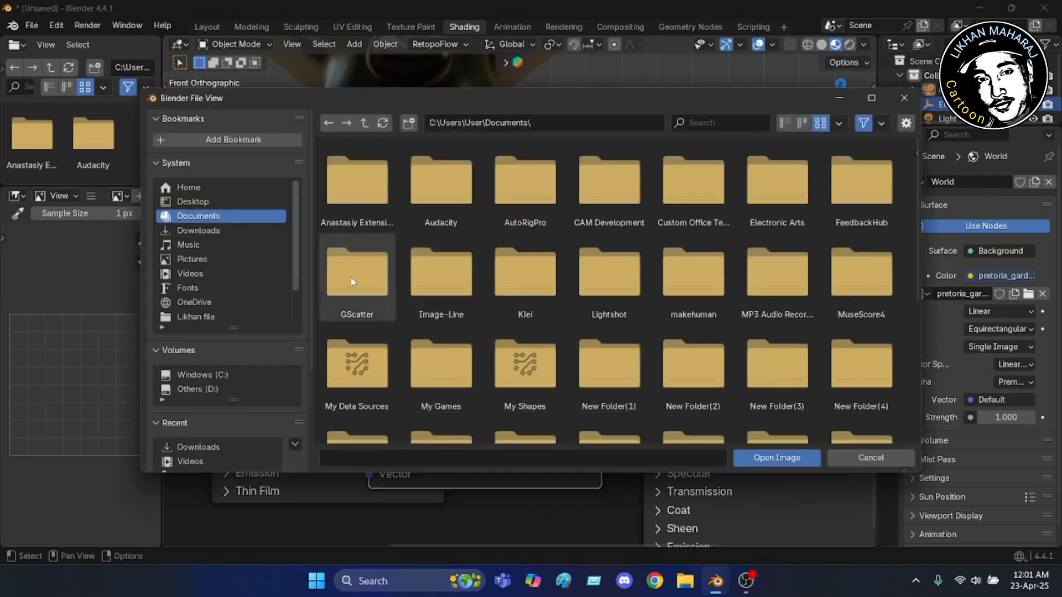
pyautogui.click(190, 273)
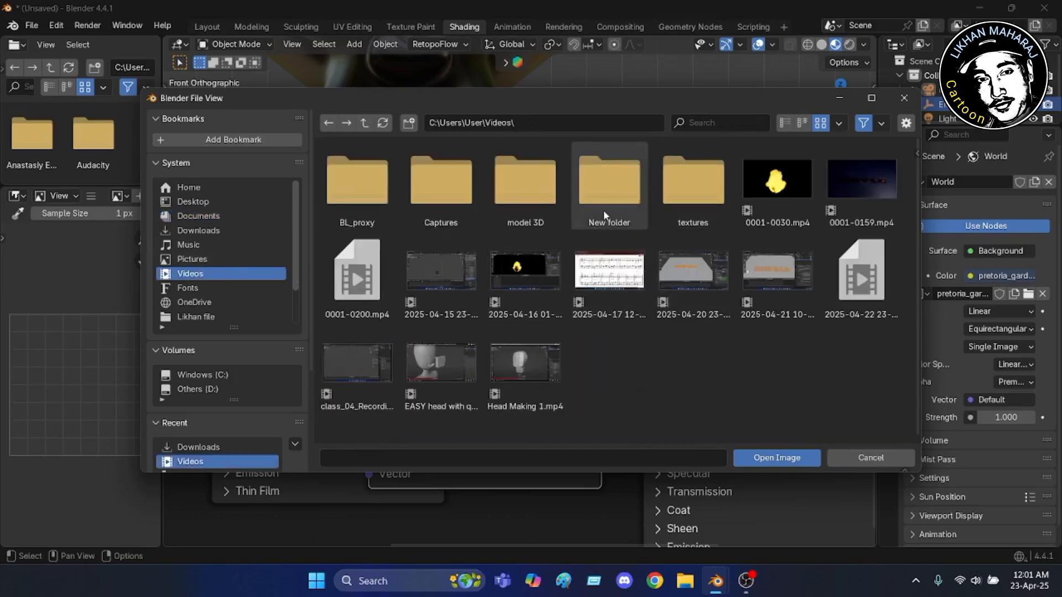
pyautogui.click(210, 258)
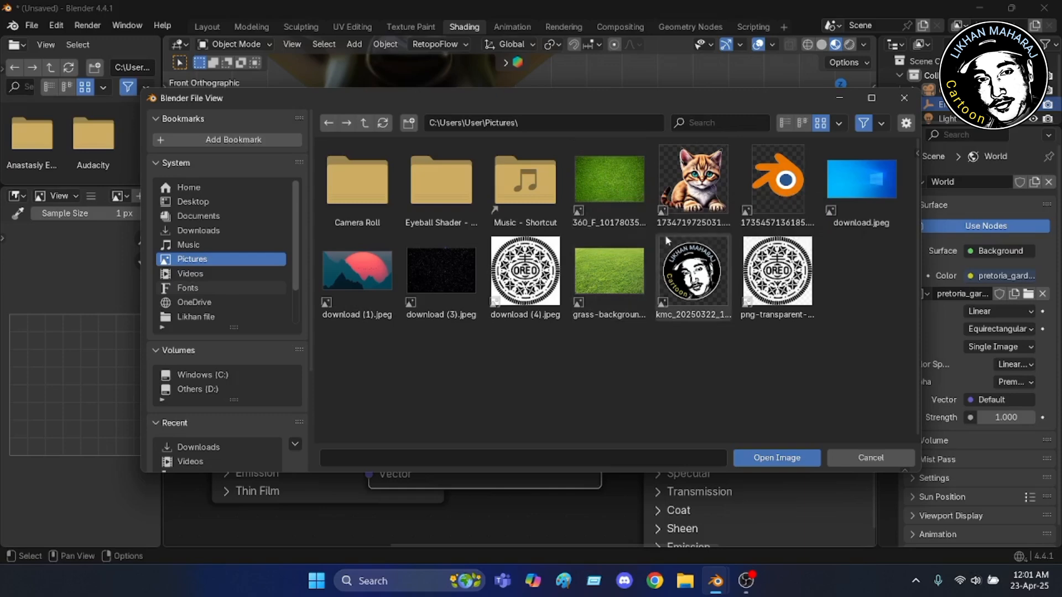
pyautogui.click(626, 183)
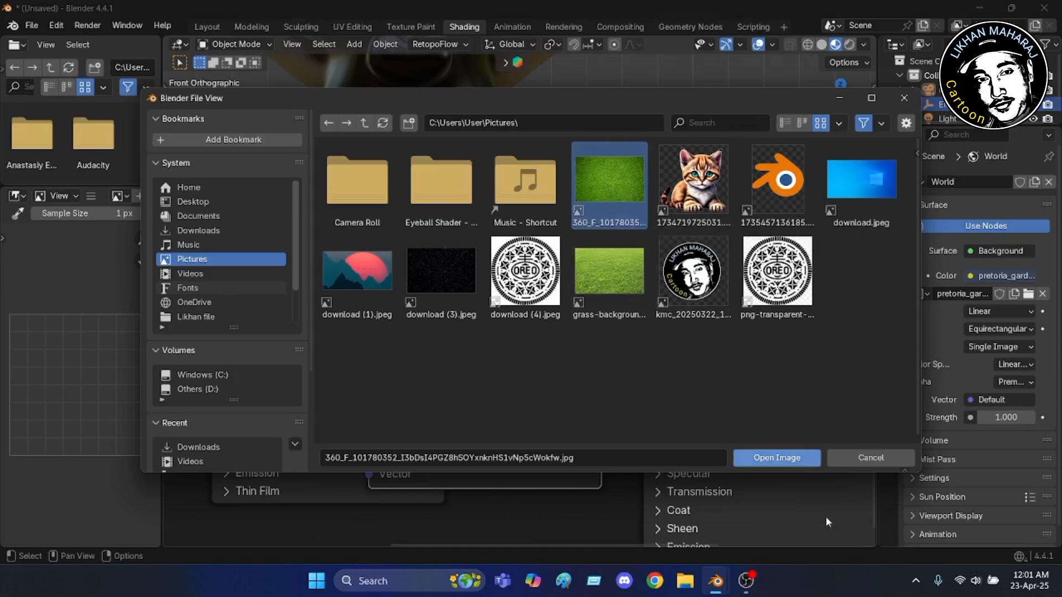
pyautogui.click(779, 462)
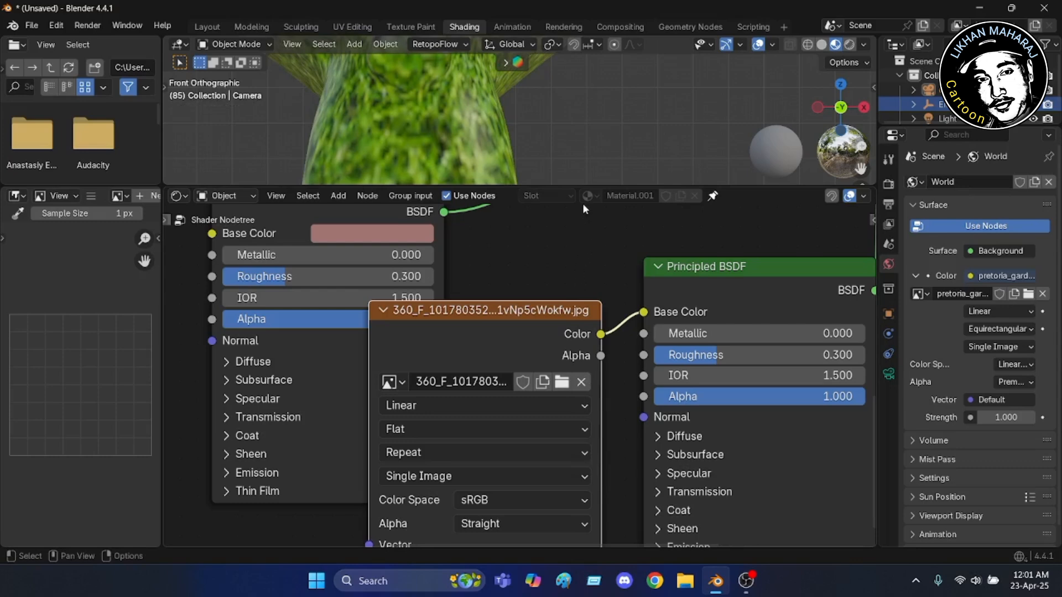
# Enlarge the 3D viewport and play the animation to examine the grass texture on Suzanne from an angled view
pyautogui.moveTo(575, 187); pyautogui.dragTo(575, 450)
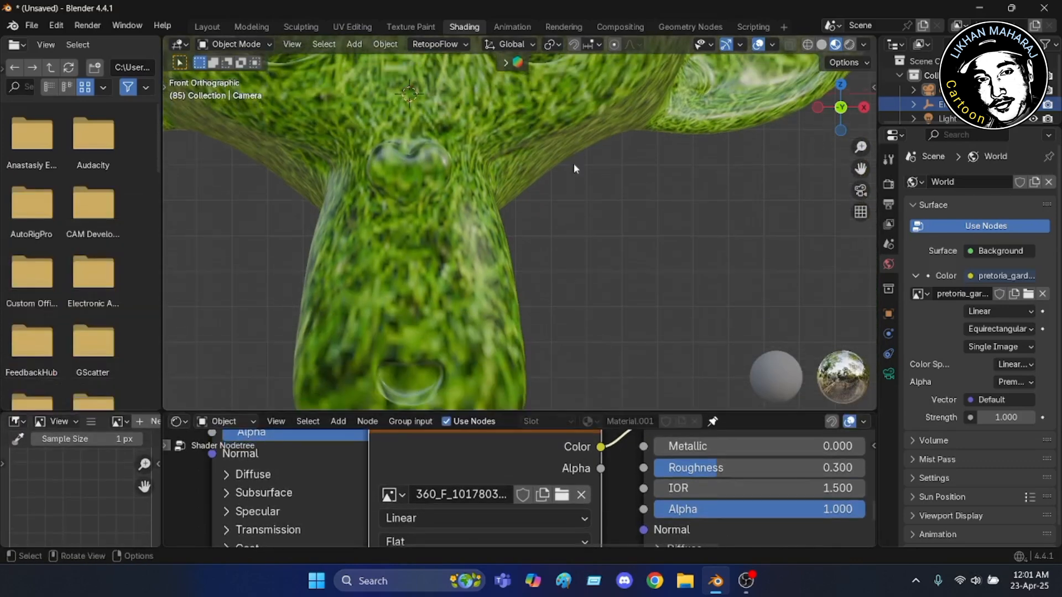
pyautogui.scroll(-5, 575, 167)
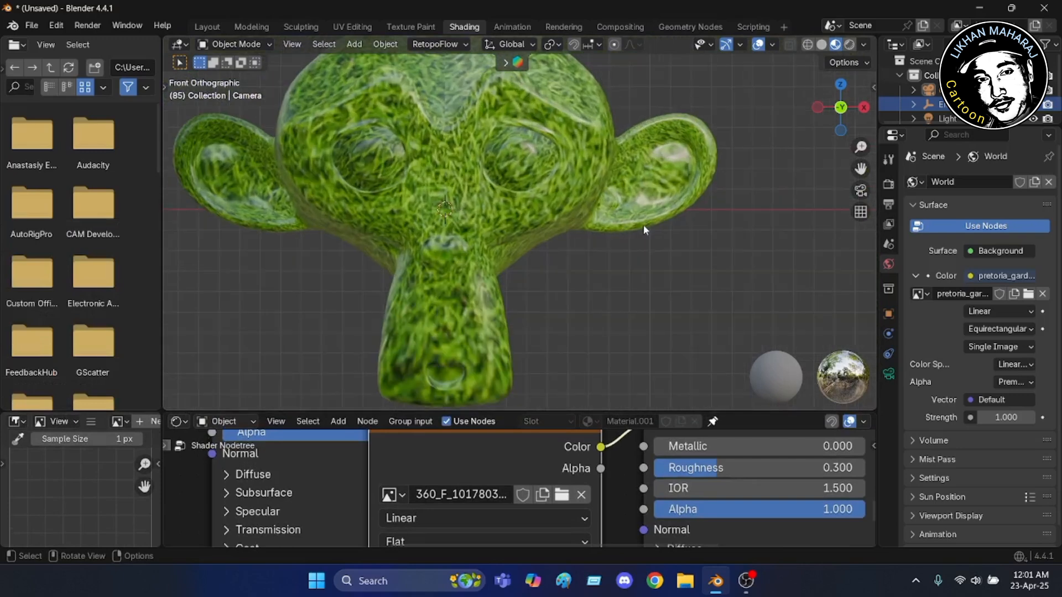
pyautogui.moveTo(642, 225); pyautogui.dragTo(605, 246, button='middle')
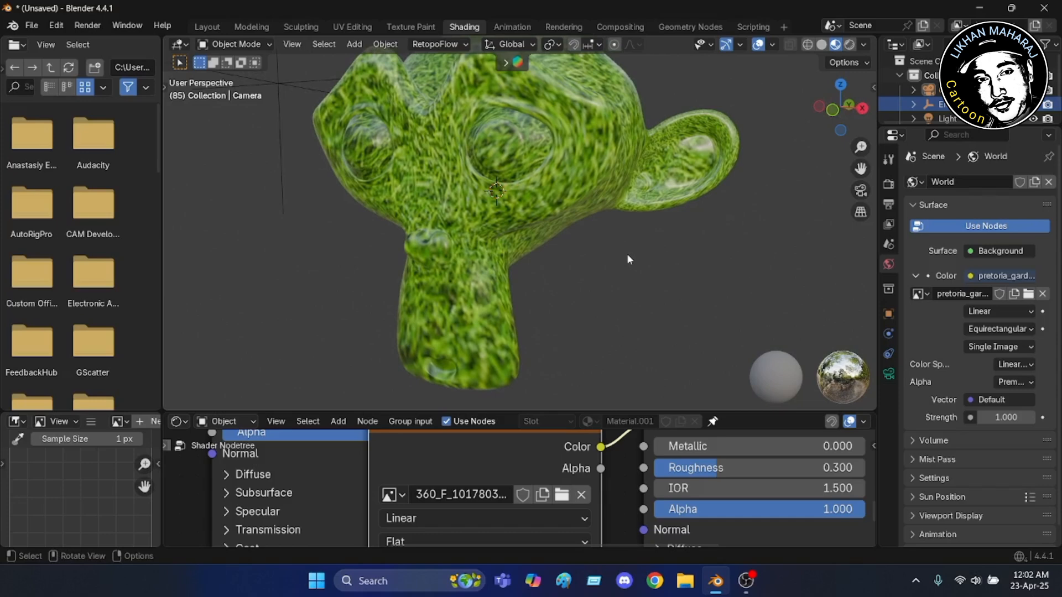
pyautogui.press('space')
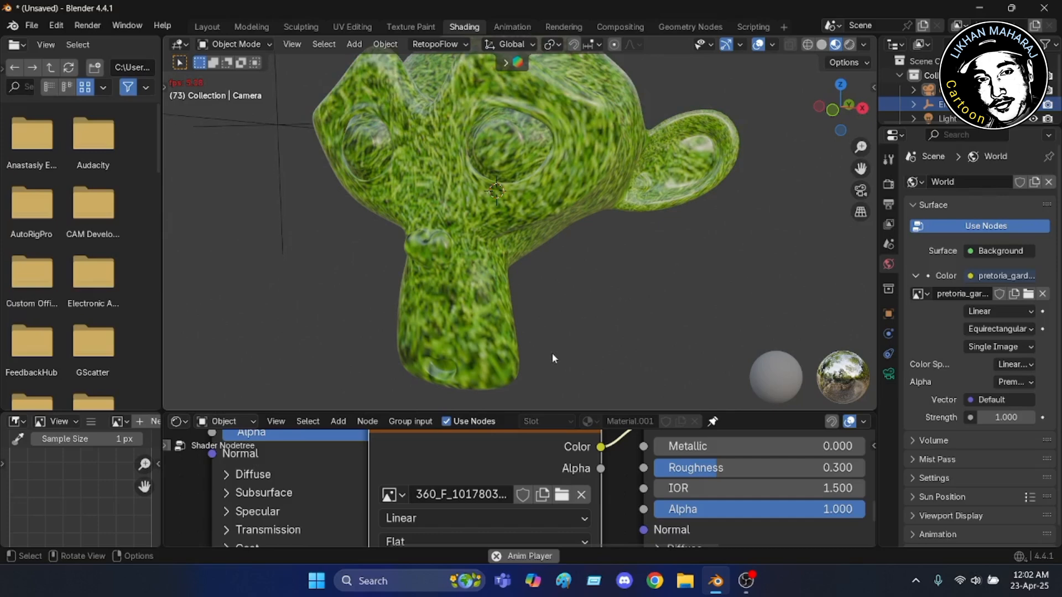
pyautogui.scroll(-4, 376, 297)
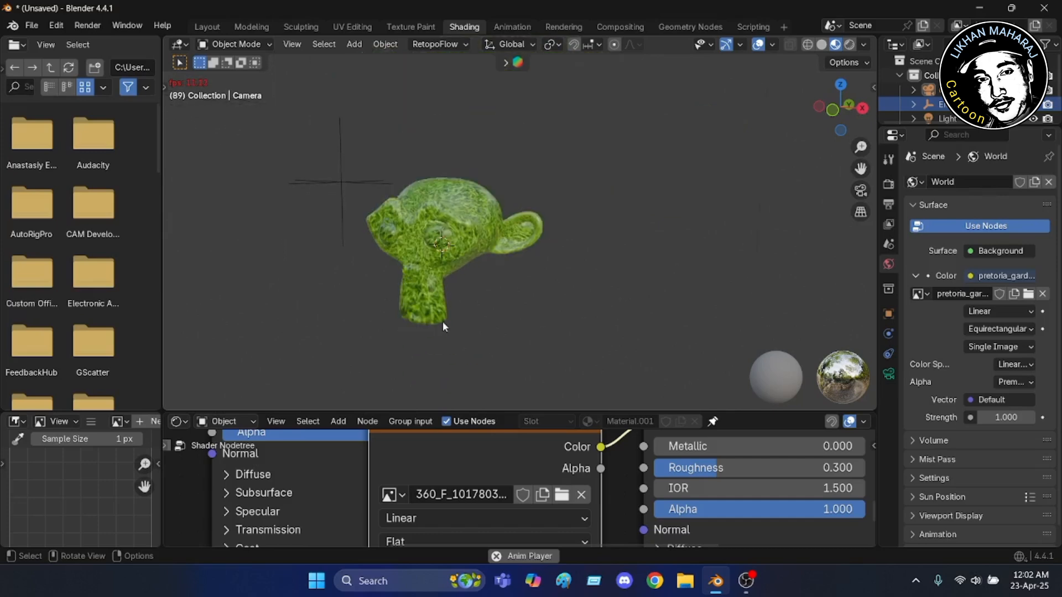
pyautogui.scroll(3, 442, 320)
pyautogui.scroll(2, 317, 271)
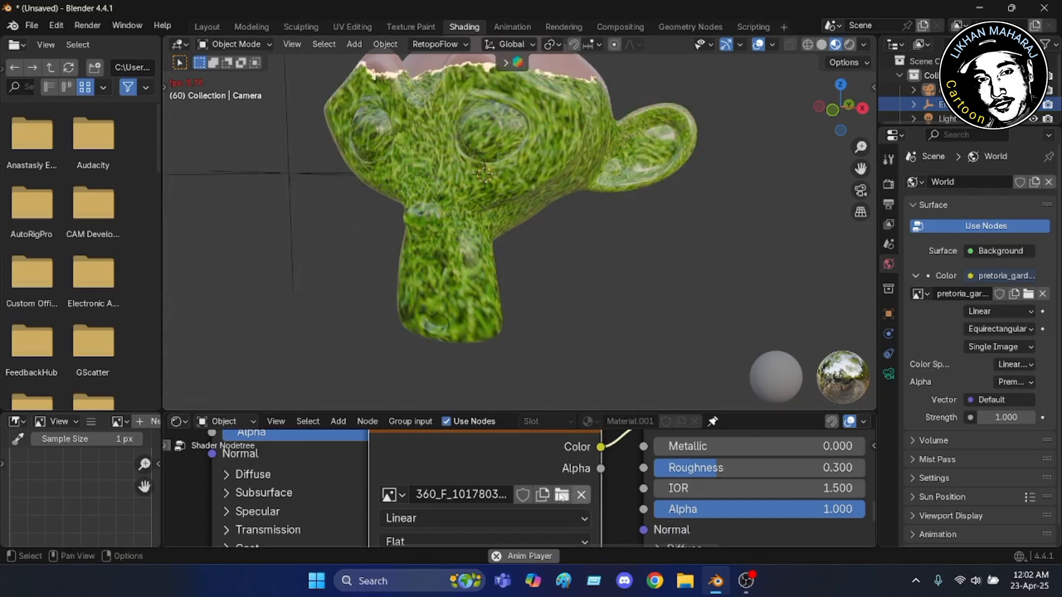
pyautogui.click(542, 494)
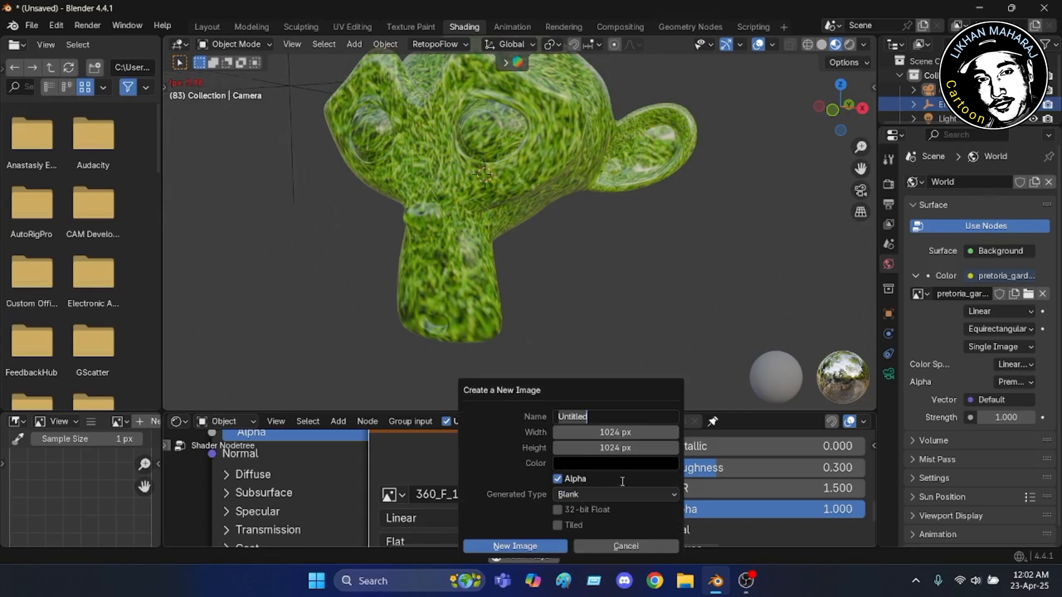
pyautogui.click(584, 308)
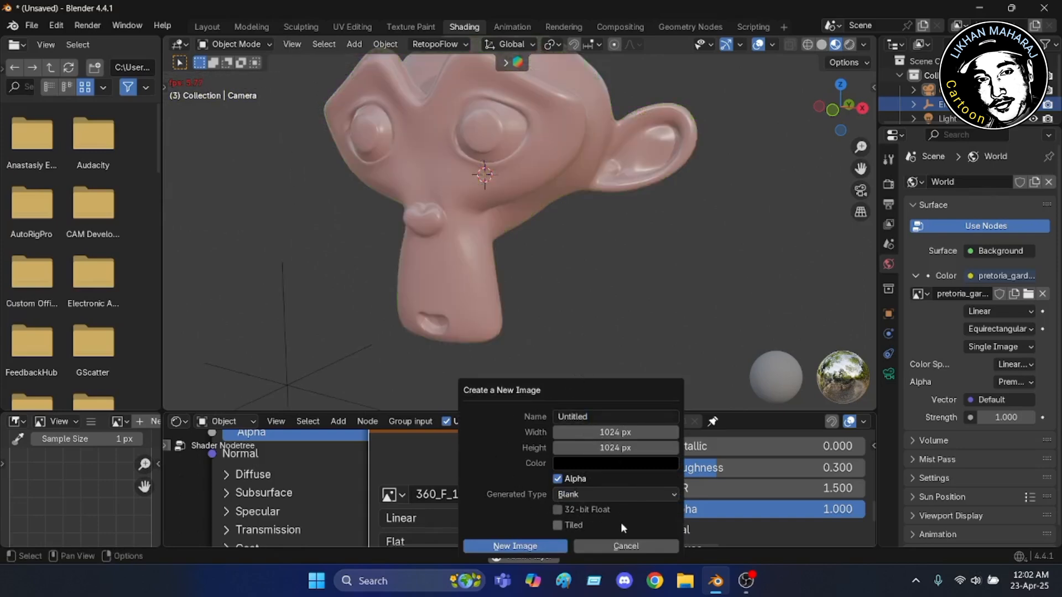
pyautogui.click(612, 547)
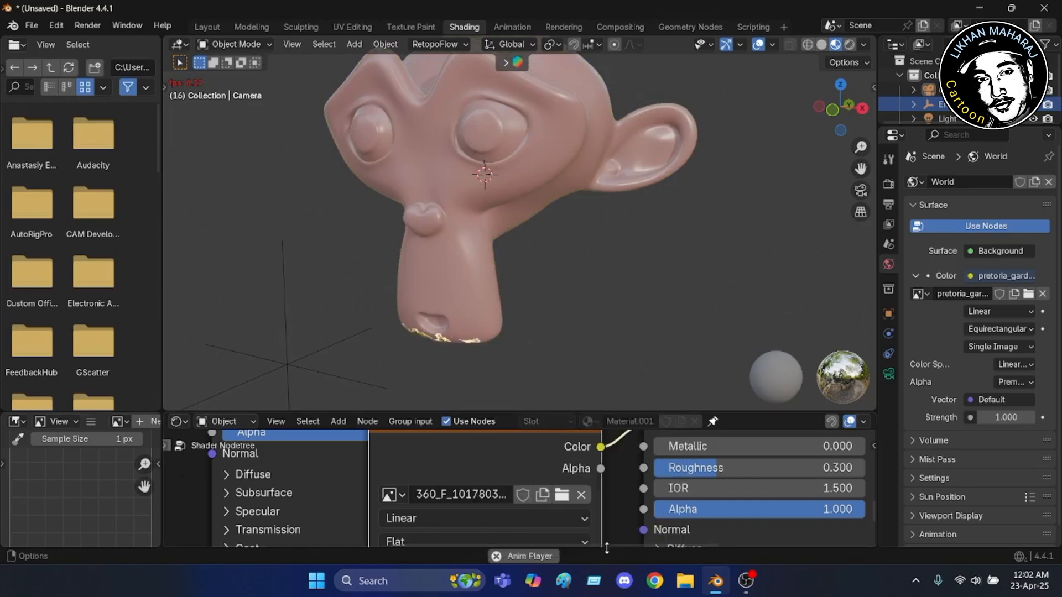
# Replace the grass image in the Image Texture node with the Blender logo image 1735457136185.png from the Pictures folder
pyautogui.click(562, 495)
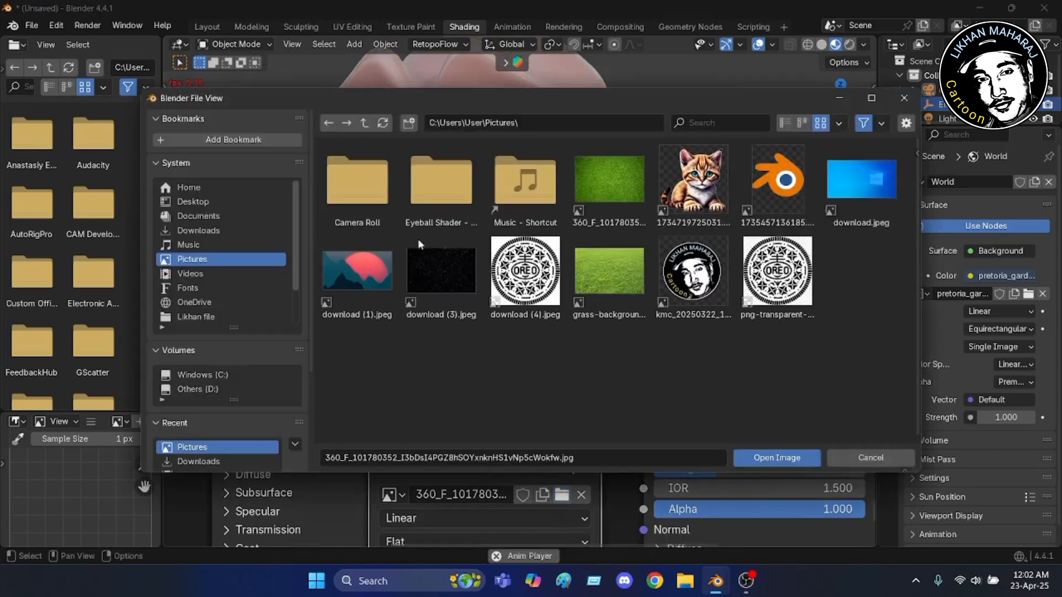
pyautogui.click(780, 189)
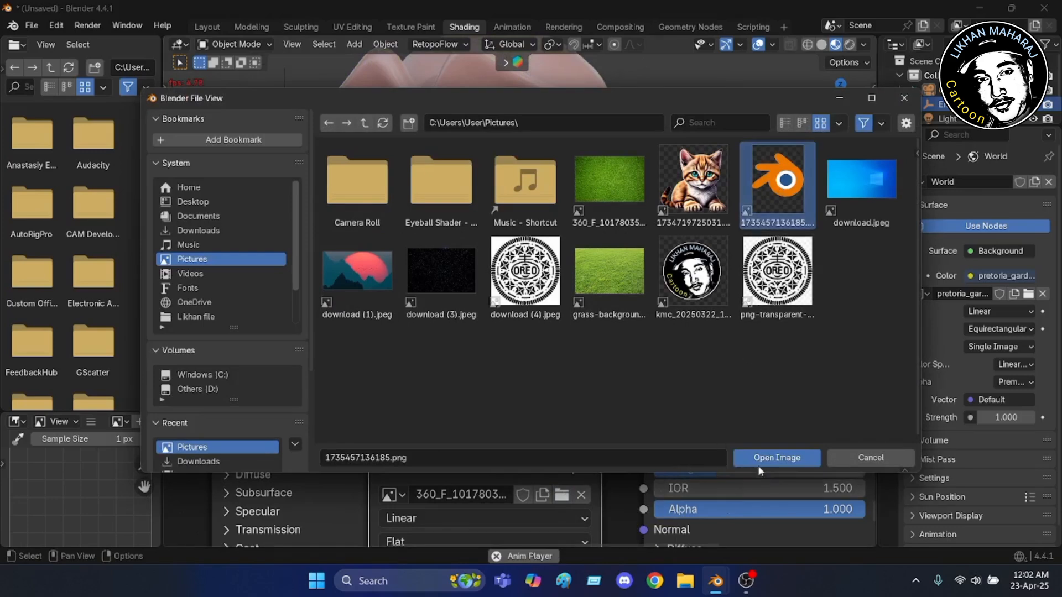
pyautogui.click(742, 457)
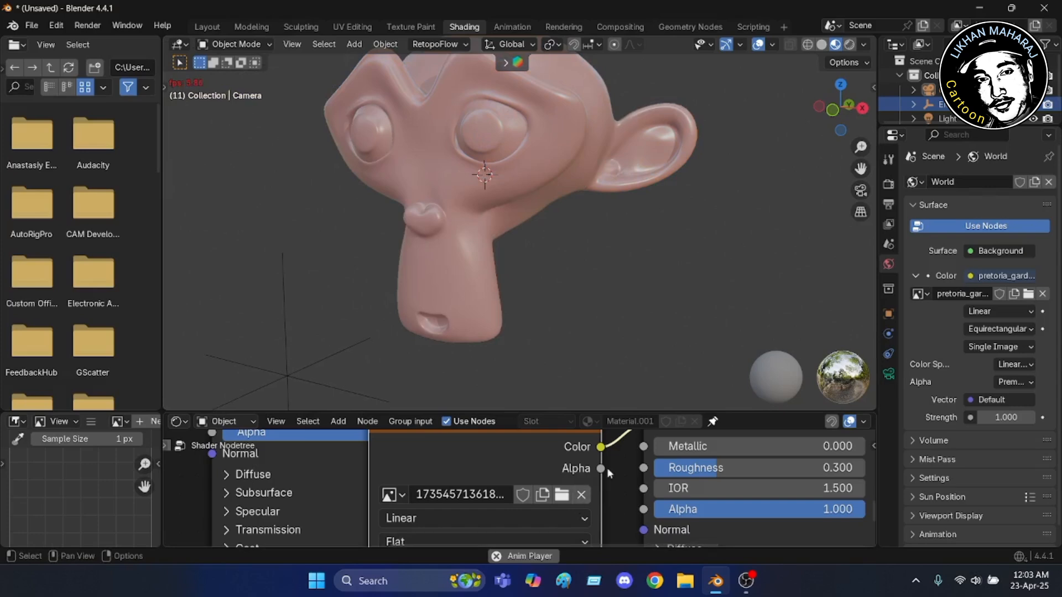
pyautogui.scroll(-1, 612, 465)
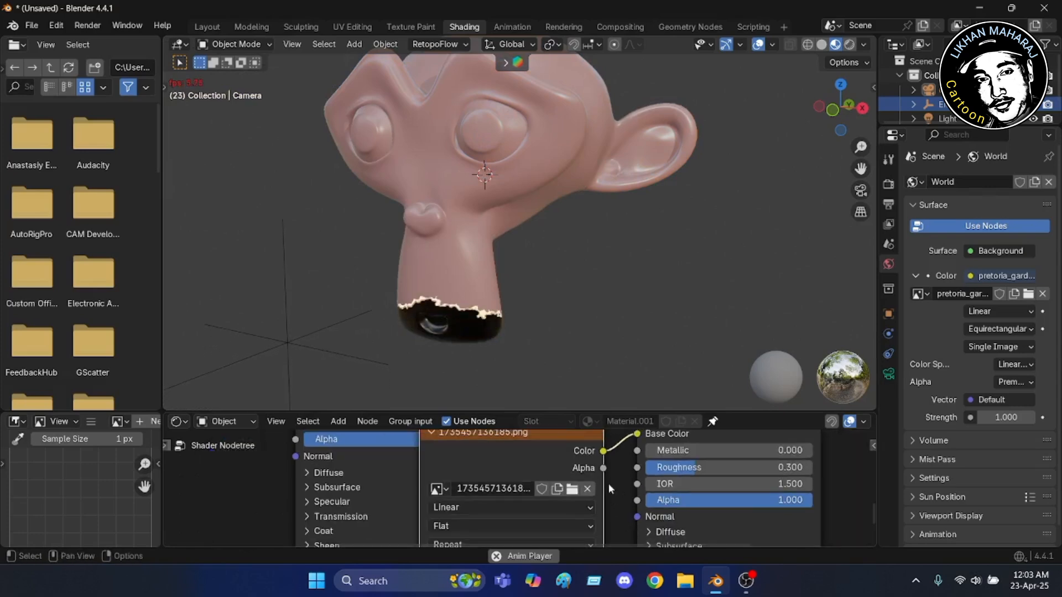
pyautogui.moveTo(603, 497); pyautogui.dragTo(582, 511, button='middle')
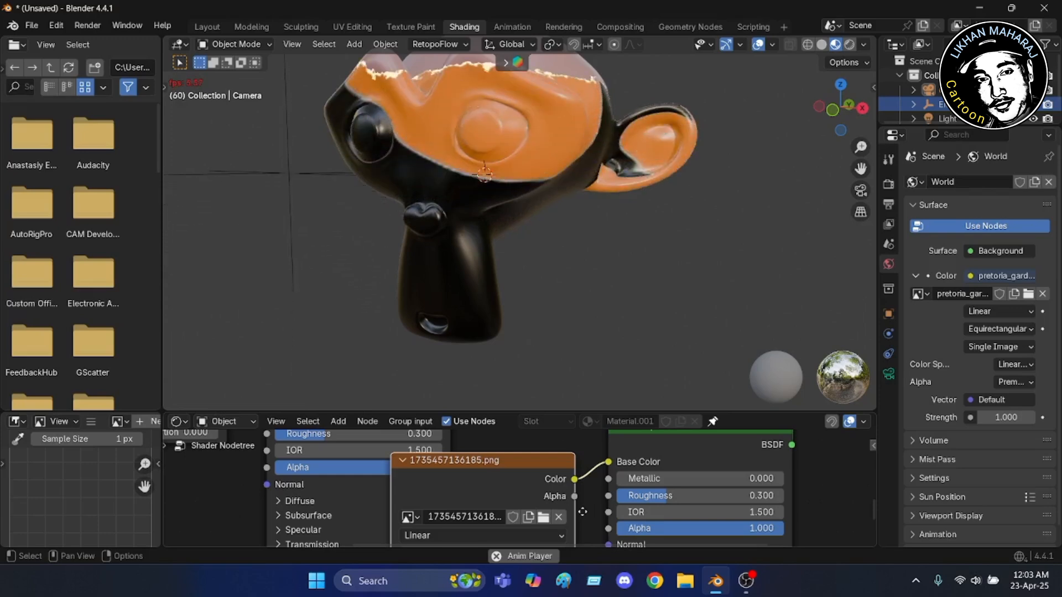
pyautogui.moveTo(582, 512); pyautogui.dragTo(520, 488, button='middle')
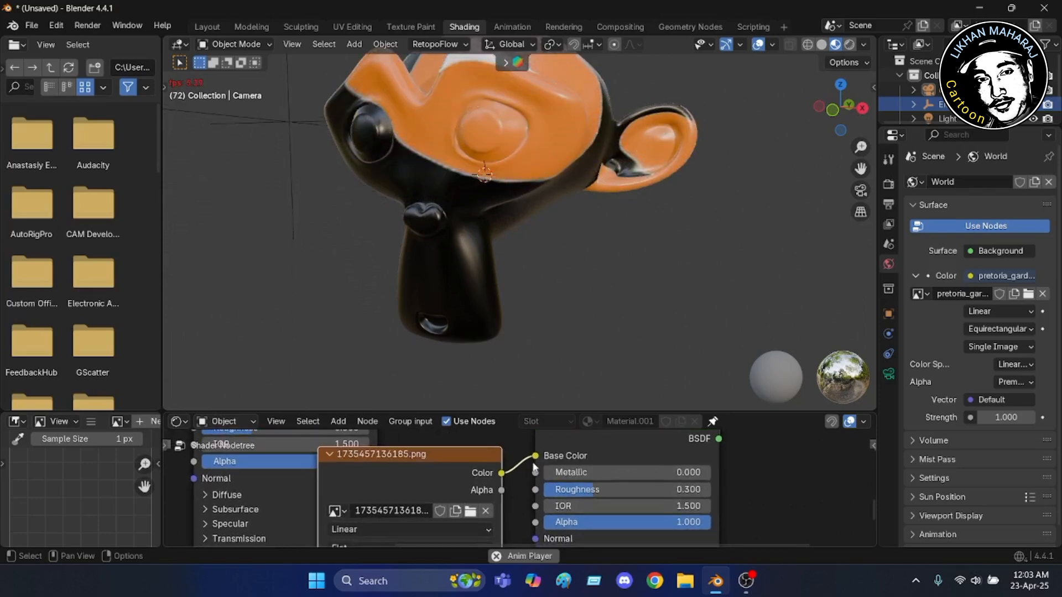
# Delete the Image Texture node feeding the purple Principled BSDF and review the playing colour transition on Suzanne
pyautogui.click(463, 463)
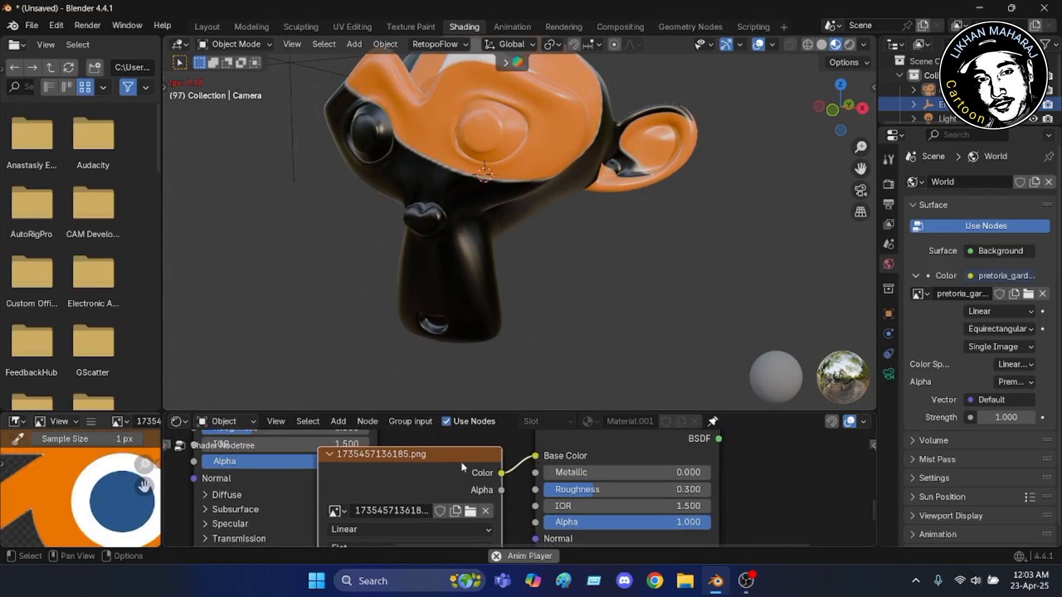
pyautogui.press('Delete')
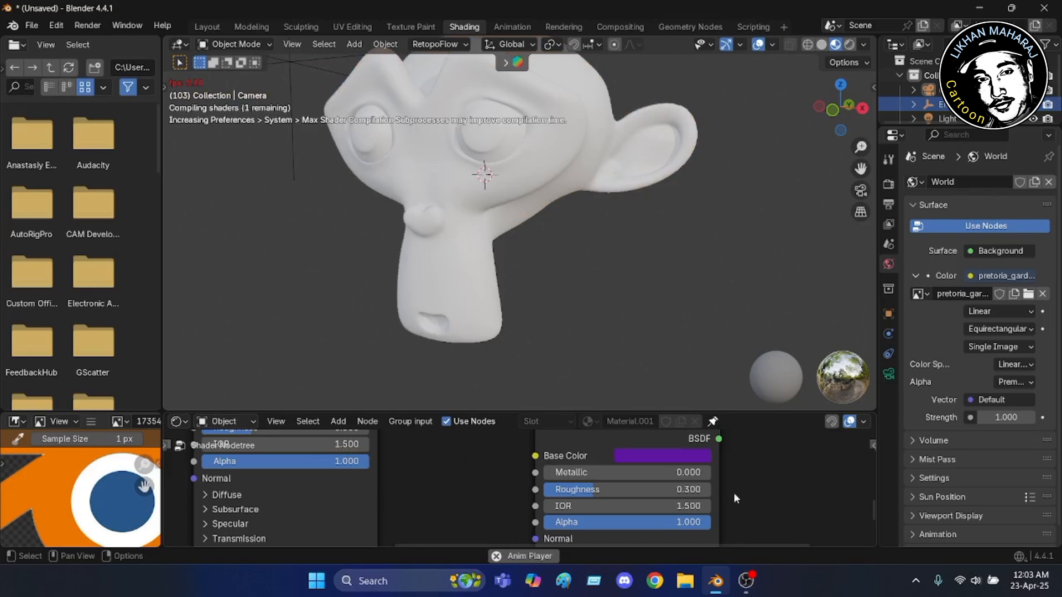
pyautogui.scroll(-2, 735, 495)
pyautogui.scroll(-4, 732, 471)
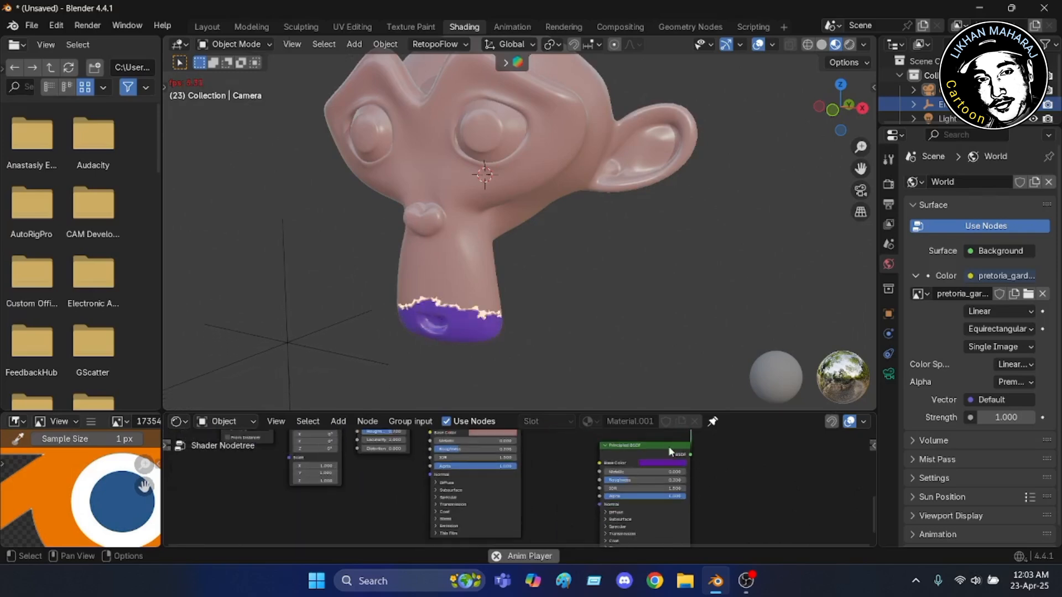
pyautogui.scroll(-4, 566, 213)
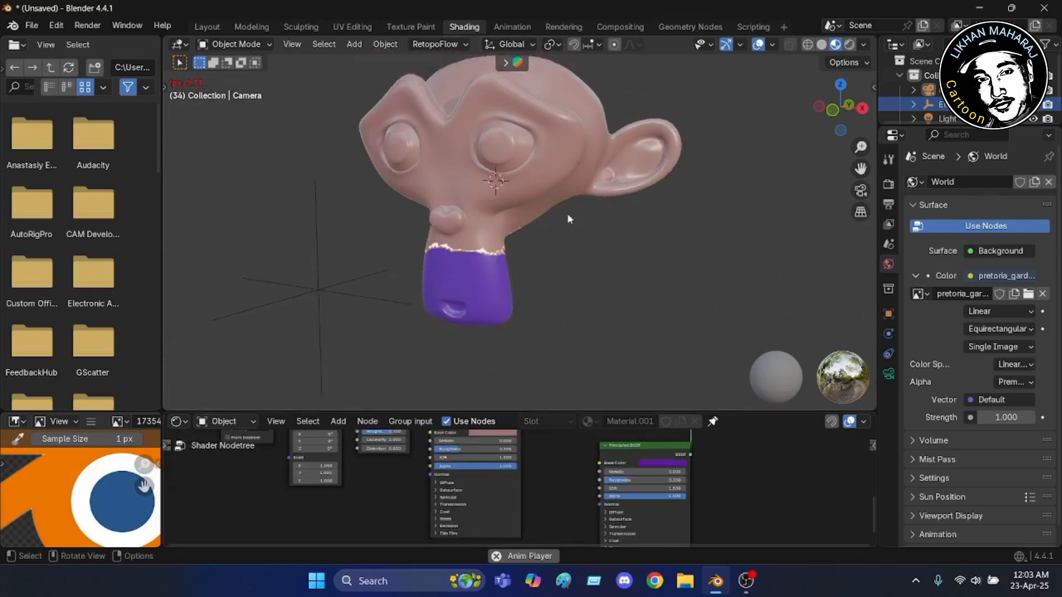
pyautogui.scroll(3, 522, 85)
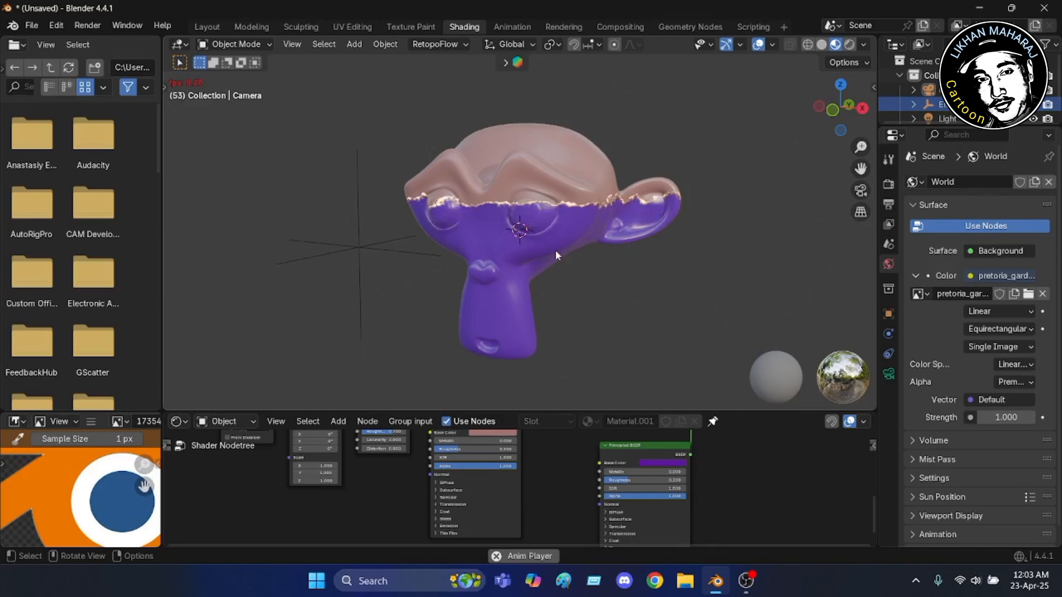